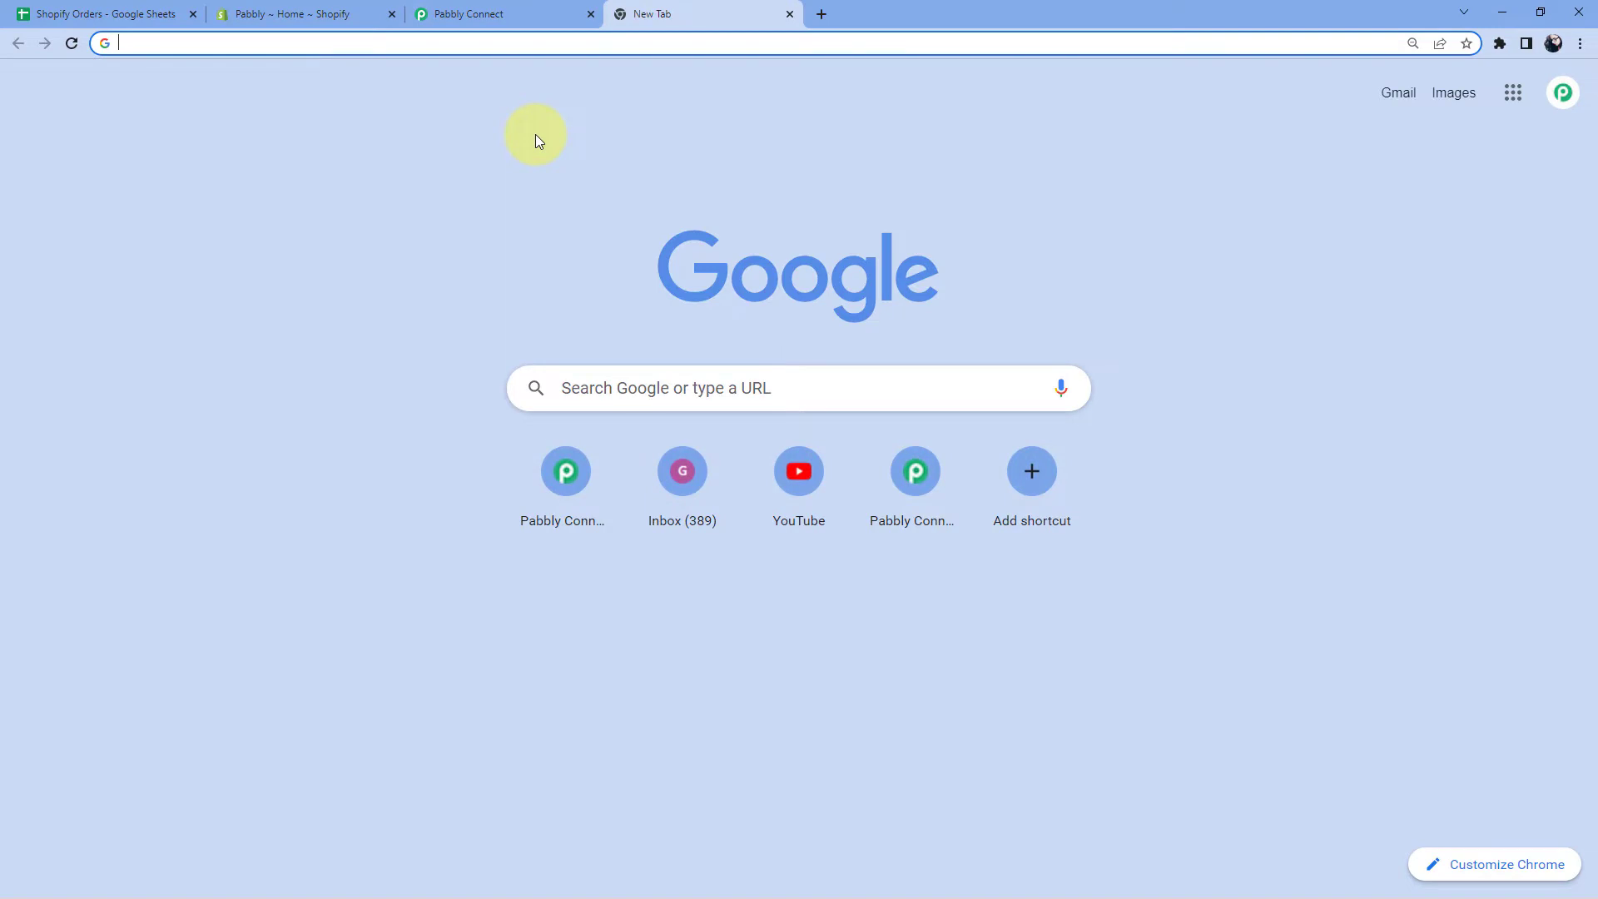
Load pabbly.com/connect, close that tab, and open Create Workflow from the dashboard.
{"action": "type", "text": "pabbly"}
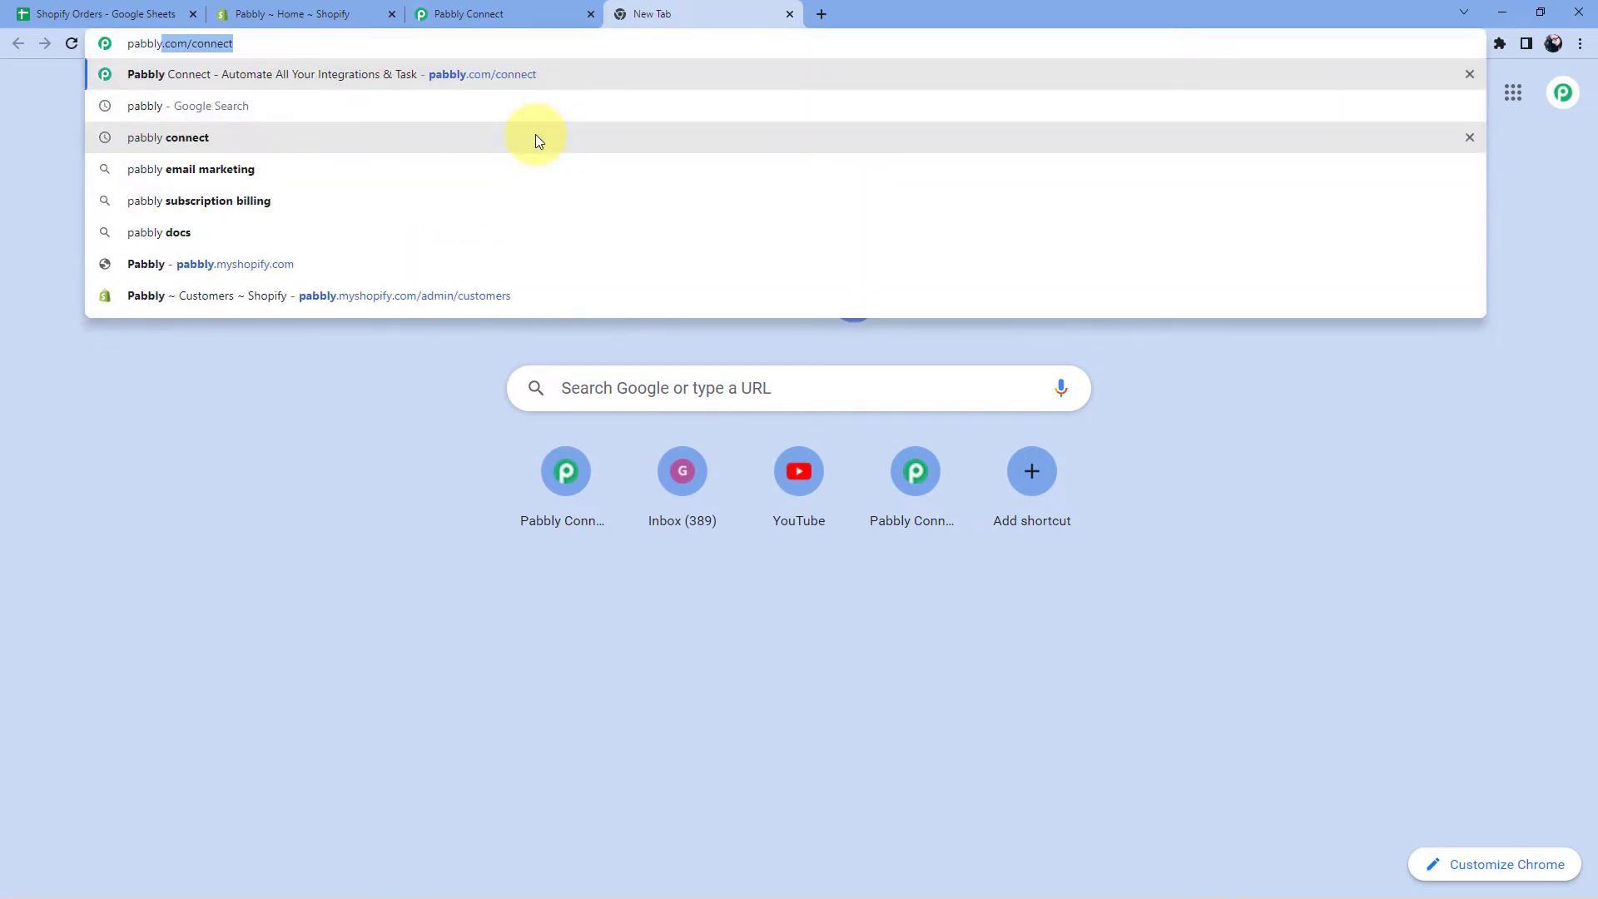
{"action": "type", "text": ".com/con"}
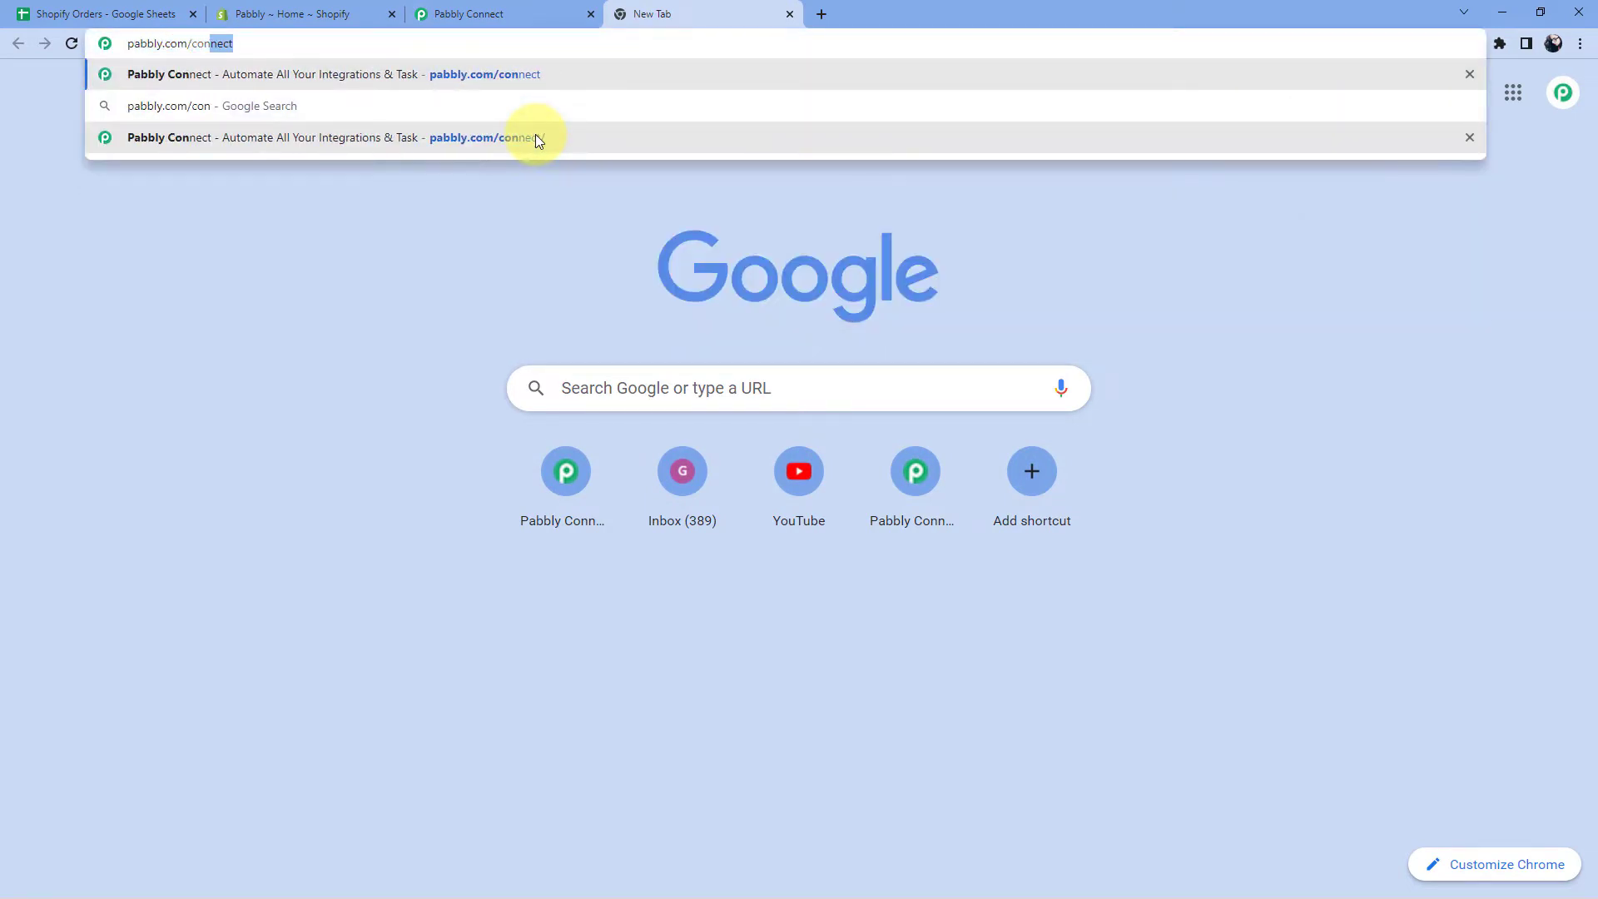
{"action": "type", "text": "nect"}
{"action": "key", "text": "Return"}
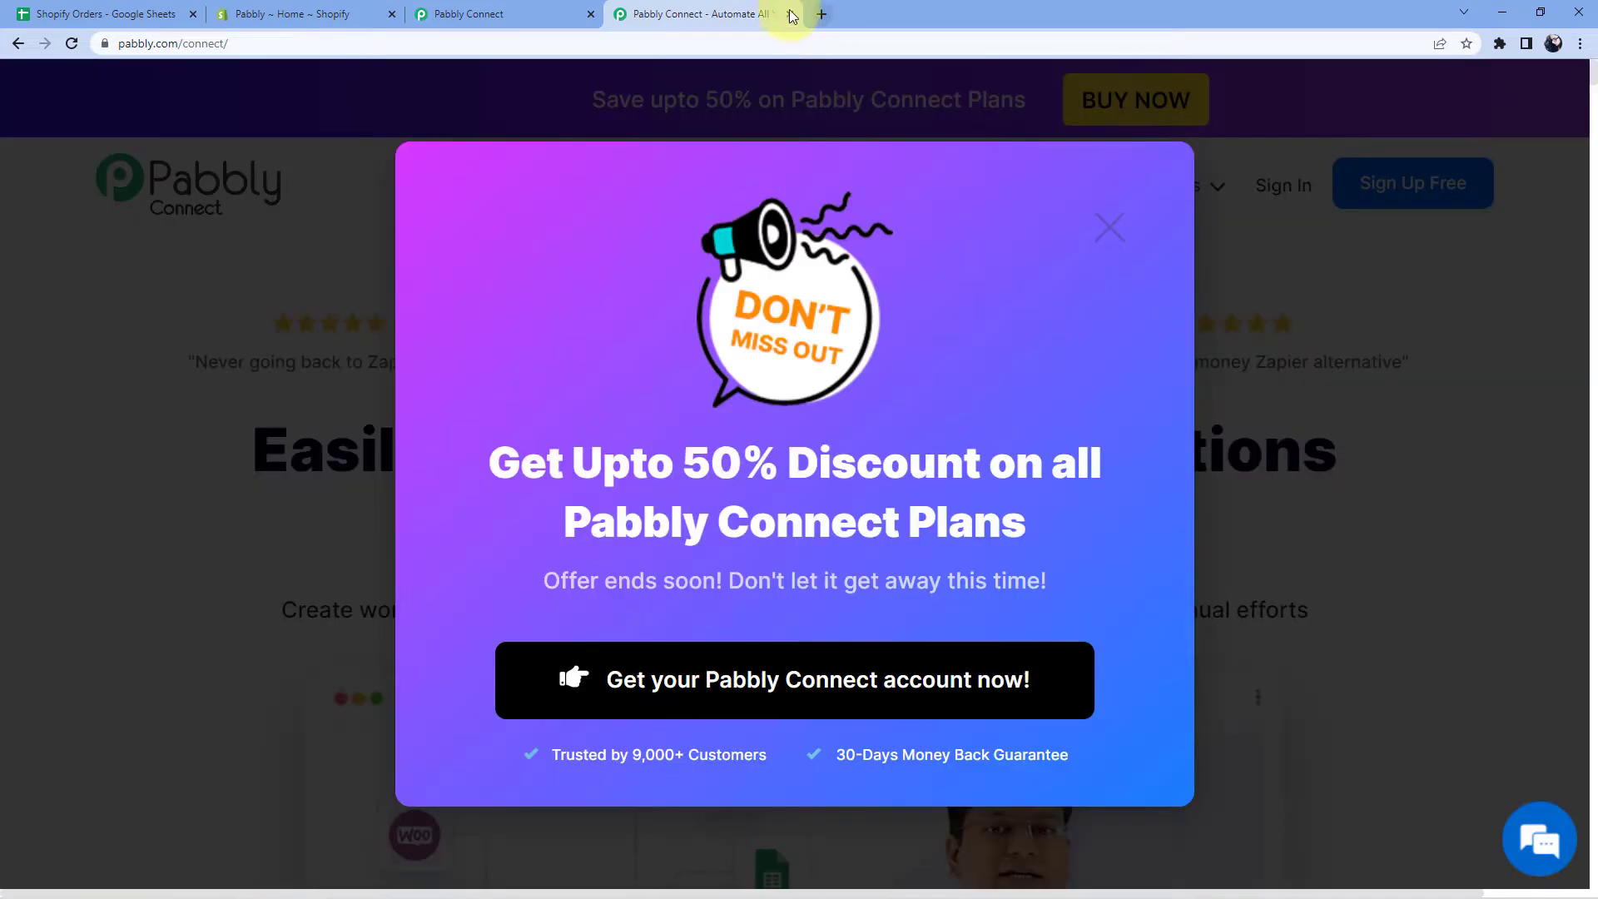
{"action": "left_click", "coordinate": [789, 14]}
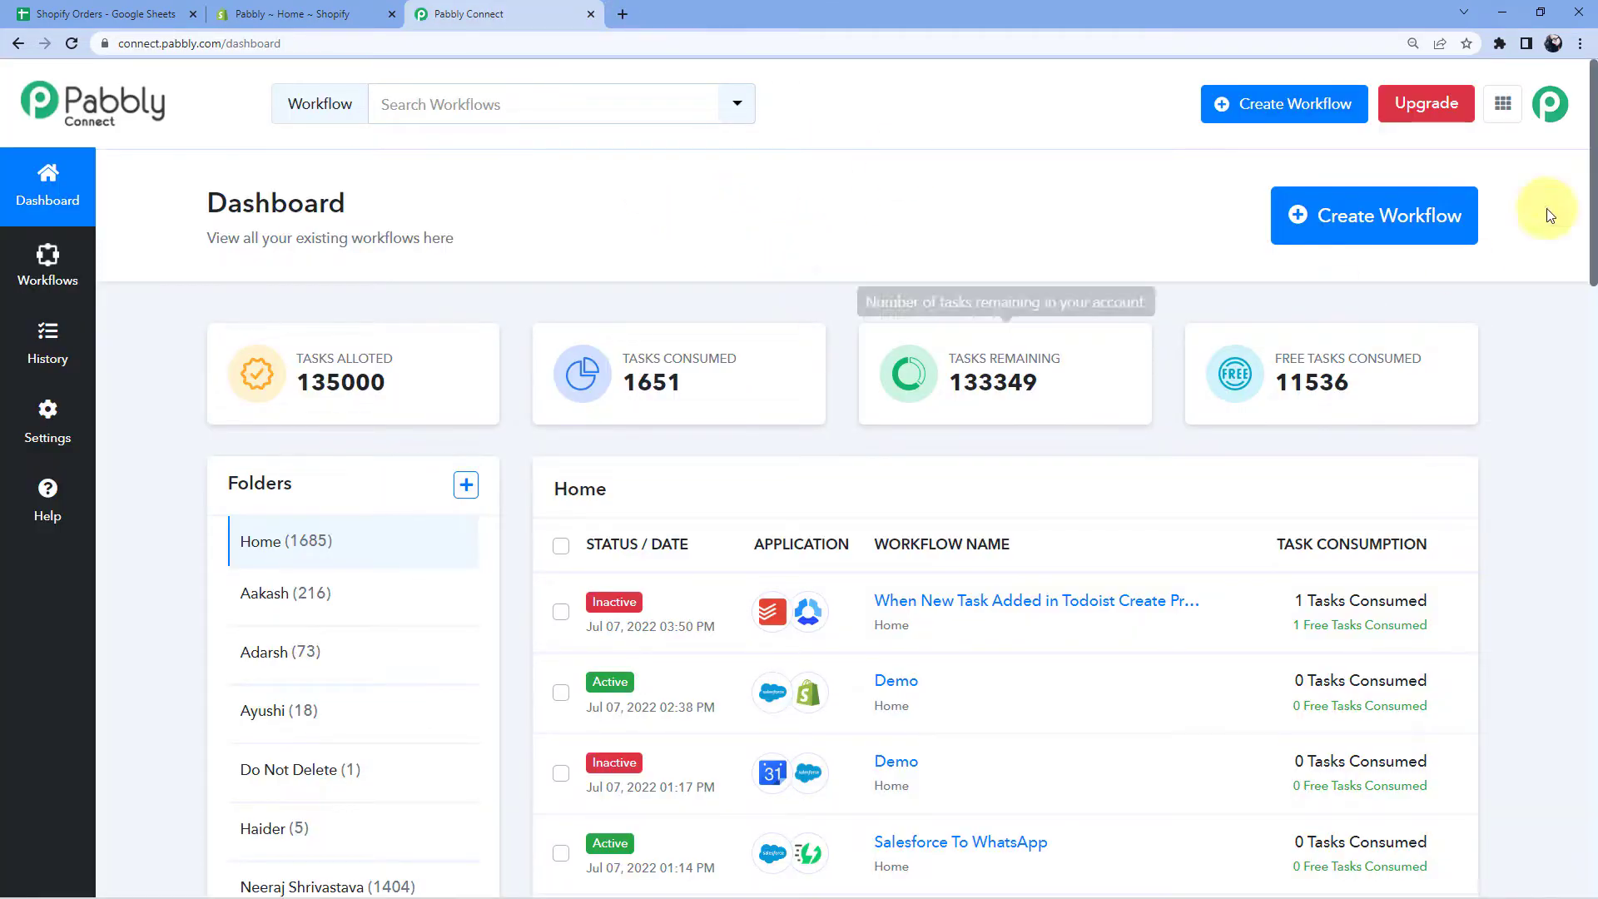
{"action": "left_click", "coordinate": [1404, 216]}
{"action": "left_click", "coordinate": [770, 396]}
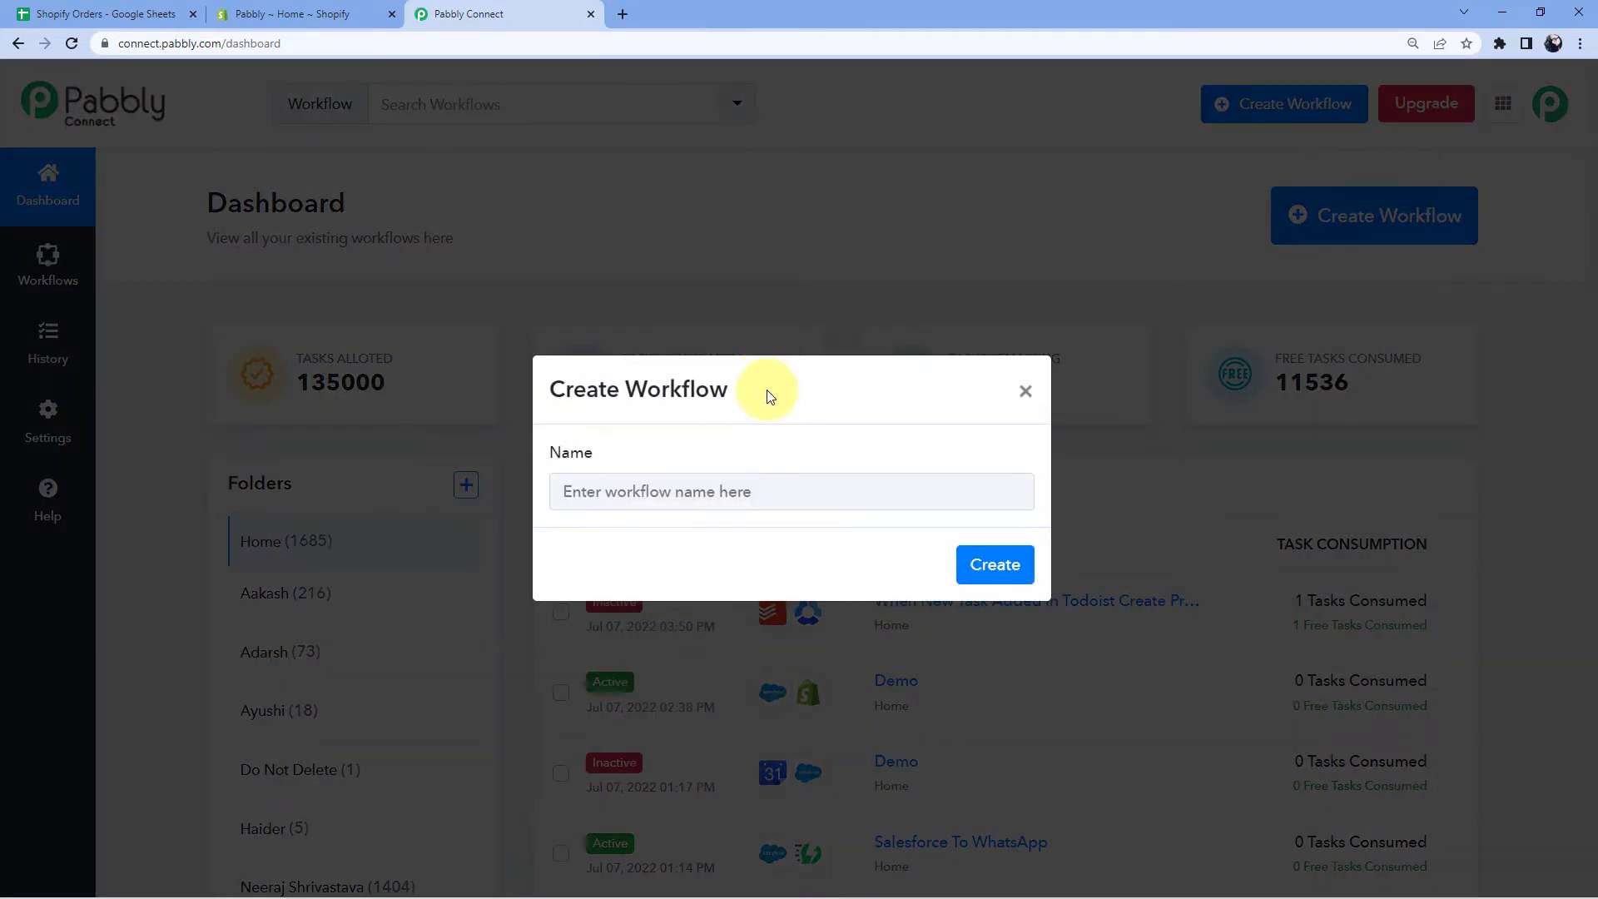
Create a new workflow named 'Google Sheets to Shopify'.
{"action": "left_click", "coordinate": [599, 493]}
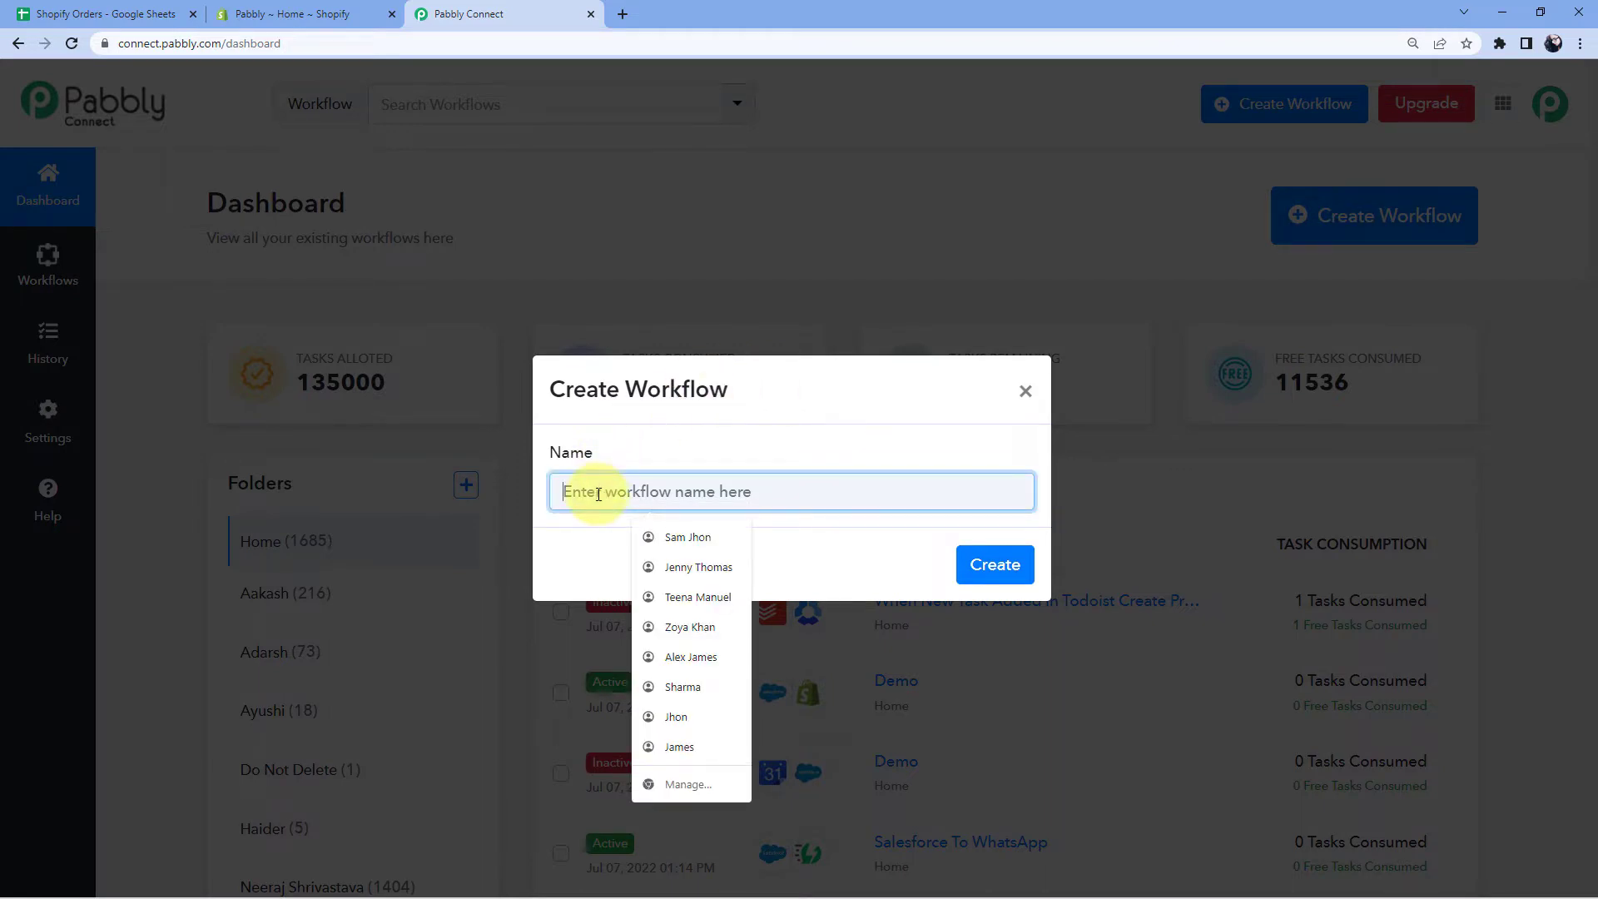
{"action": "type", "text": "Google Sheets to Shop"}
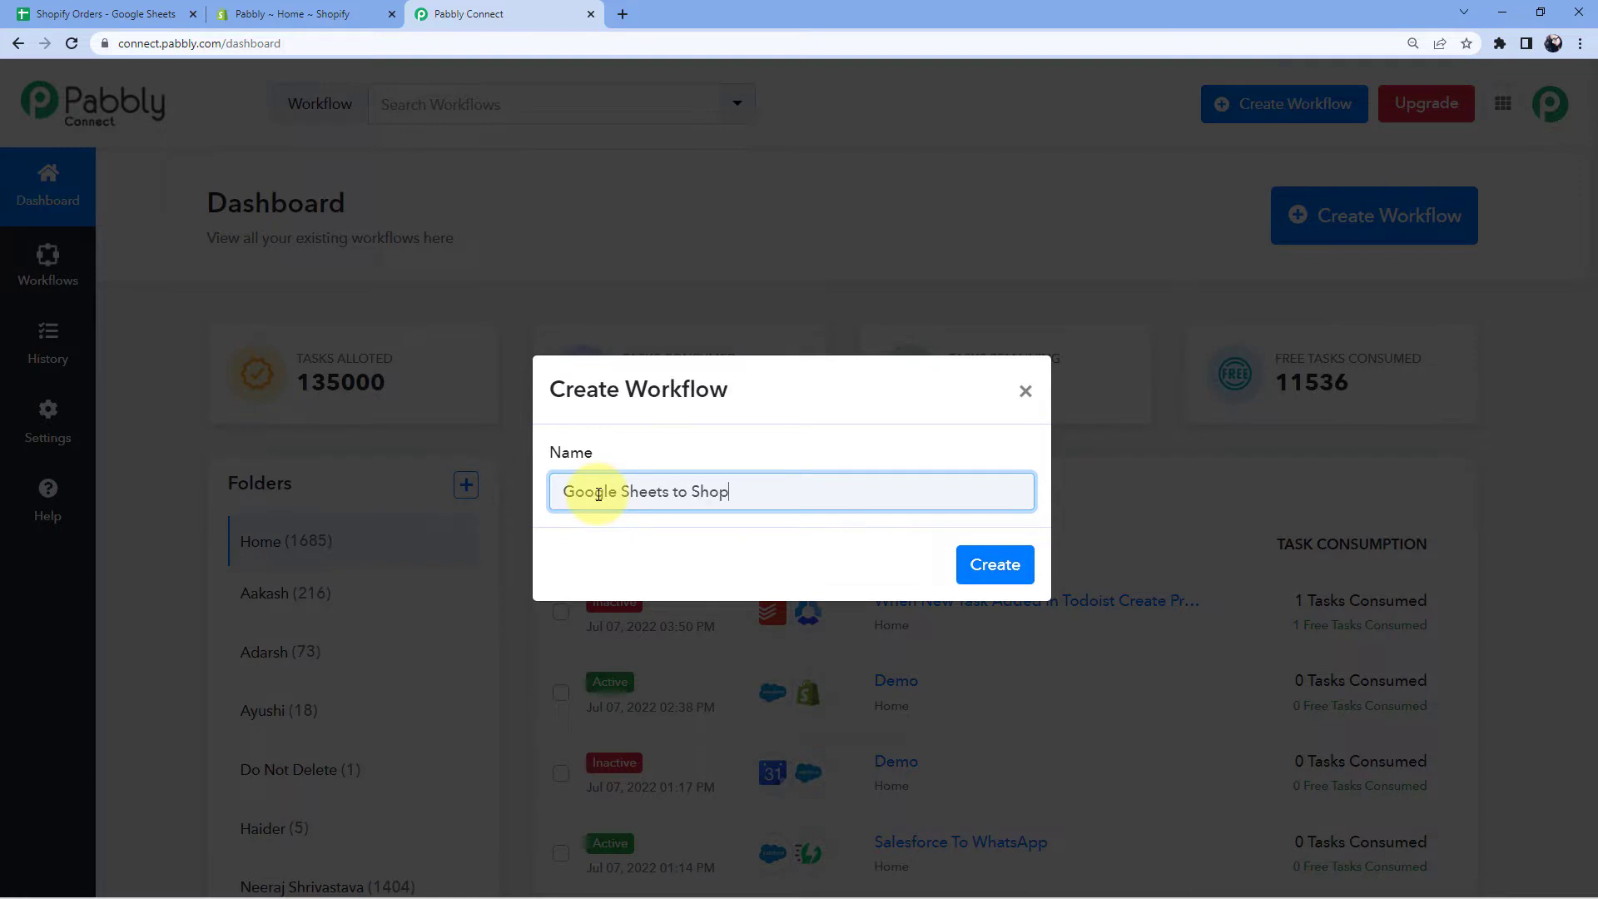
{"action": "type", "text": "ify"}
{"action": "left_click", "coordinate": [1011, 563]}
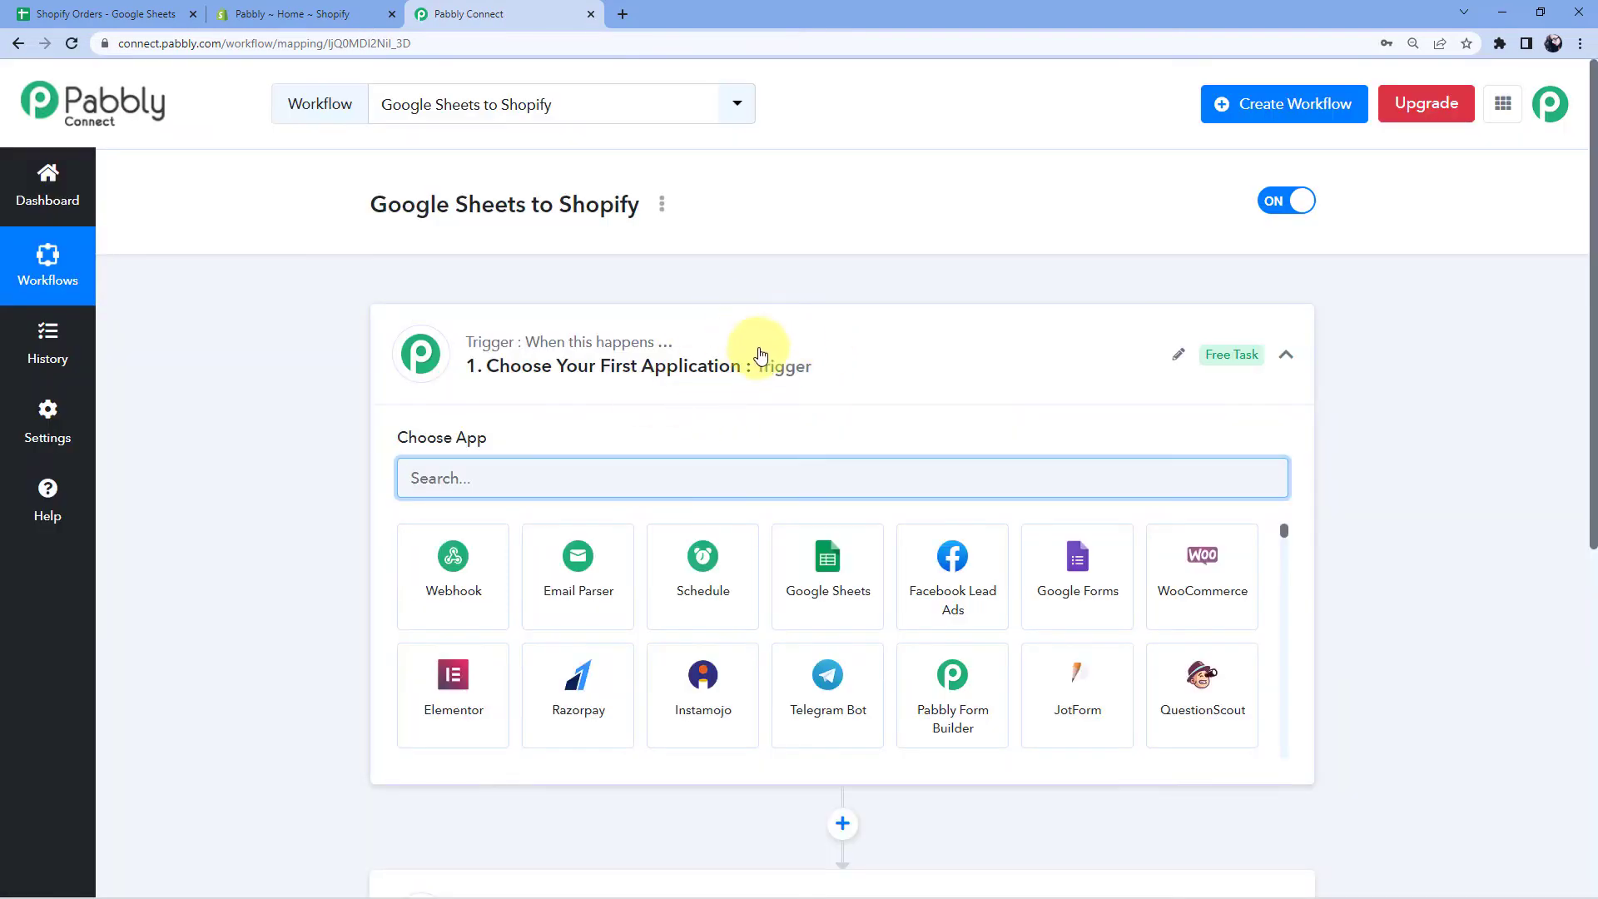
Expand the workflow's trigger step to show its app choices.
{"action": "left_click", "coordinate": [760, 354]}
{"action": "scroll", "coordinate": [266, 368], "scroll_direction": "down", "scroll_amount": 1}
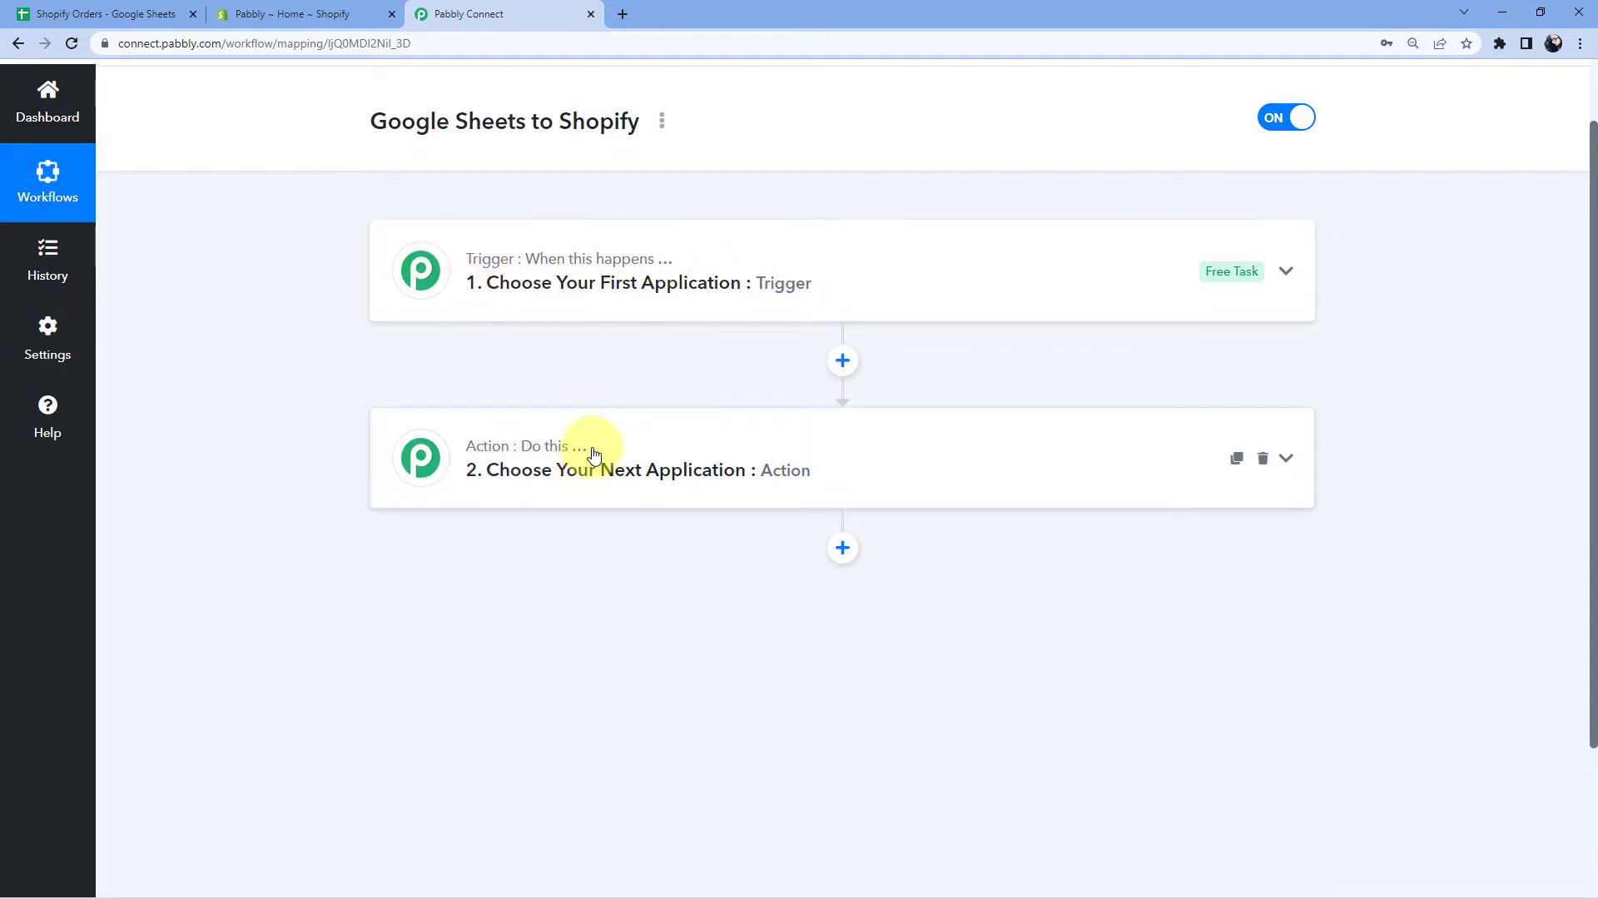
{"action": "left_click", "coordinate": [785, 270]}
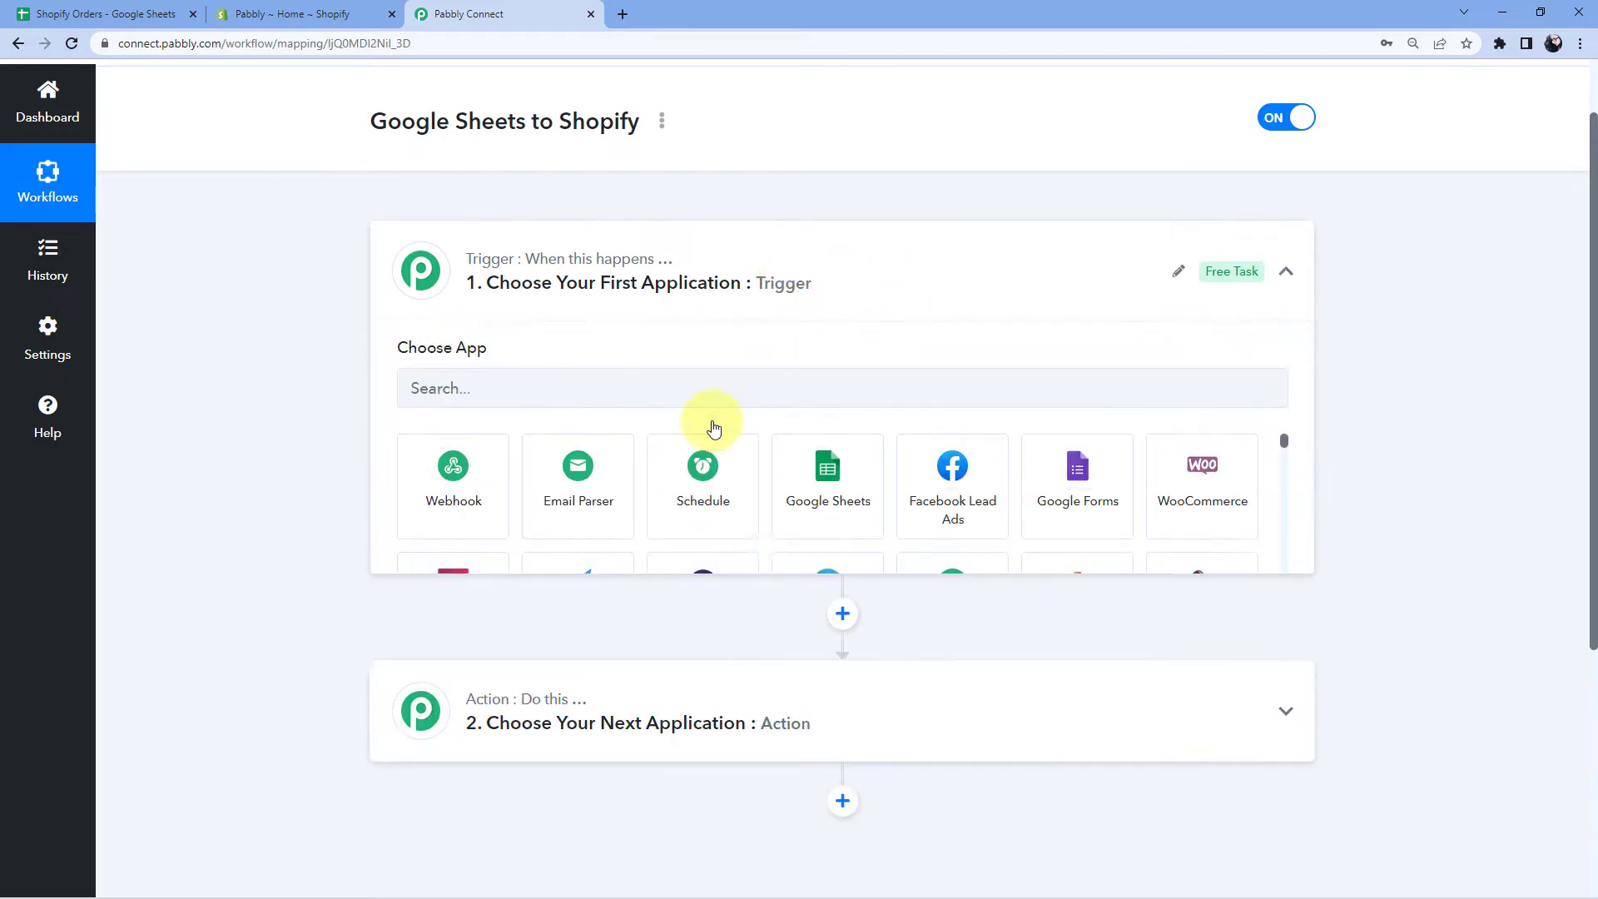
{"action": "scroll", "coordinate": [312, 337], "scroll_direction": "down", "scroll_amount": 1}
{"action": "scroll", "coordinate": [312, 337], "scroll_direction": "up", "scroll_amount": 1}
{"action": "scroll", "coordinate": [312, 338], "scroll_direction": "down", "scroll_amount": 1}
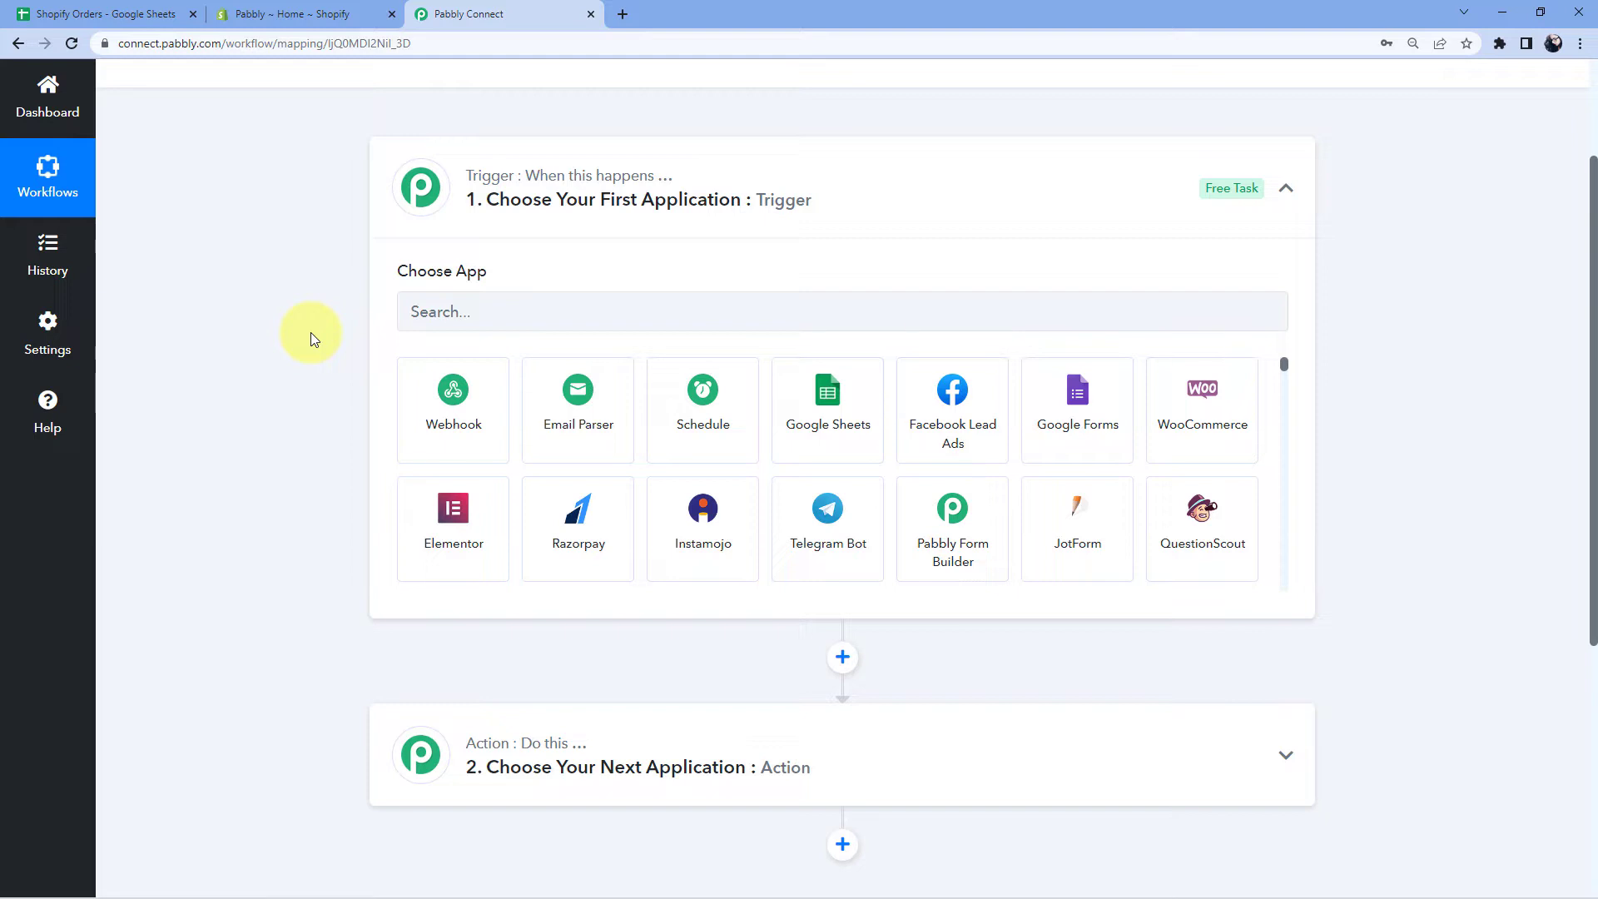
Set the trigger to Google Sheets with the New or Updated Spreadsheet Row event.
{"action": "left_click", "coordinate": [496, 310]}
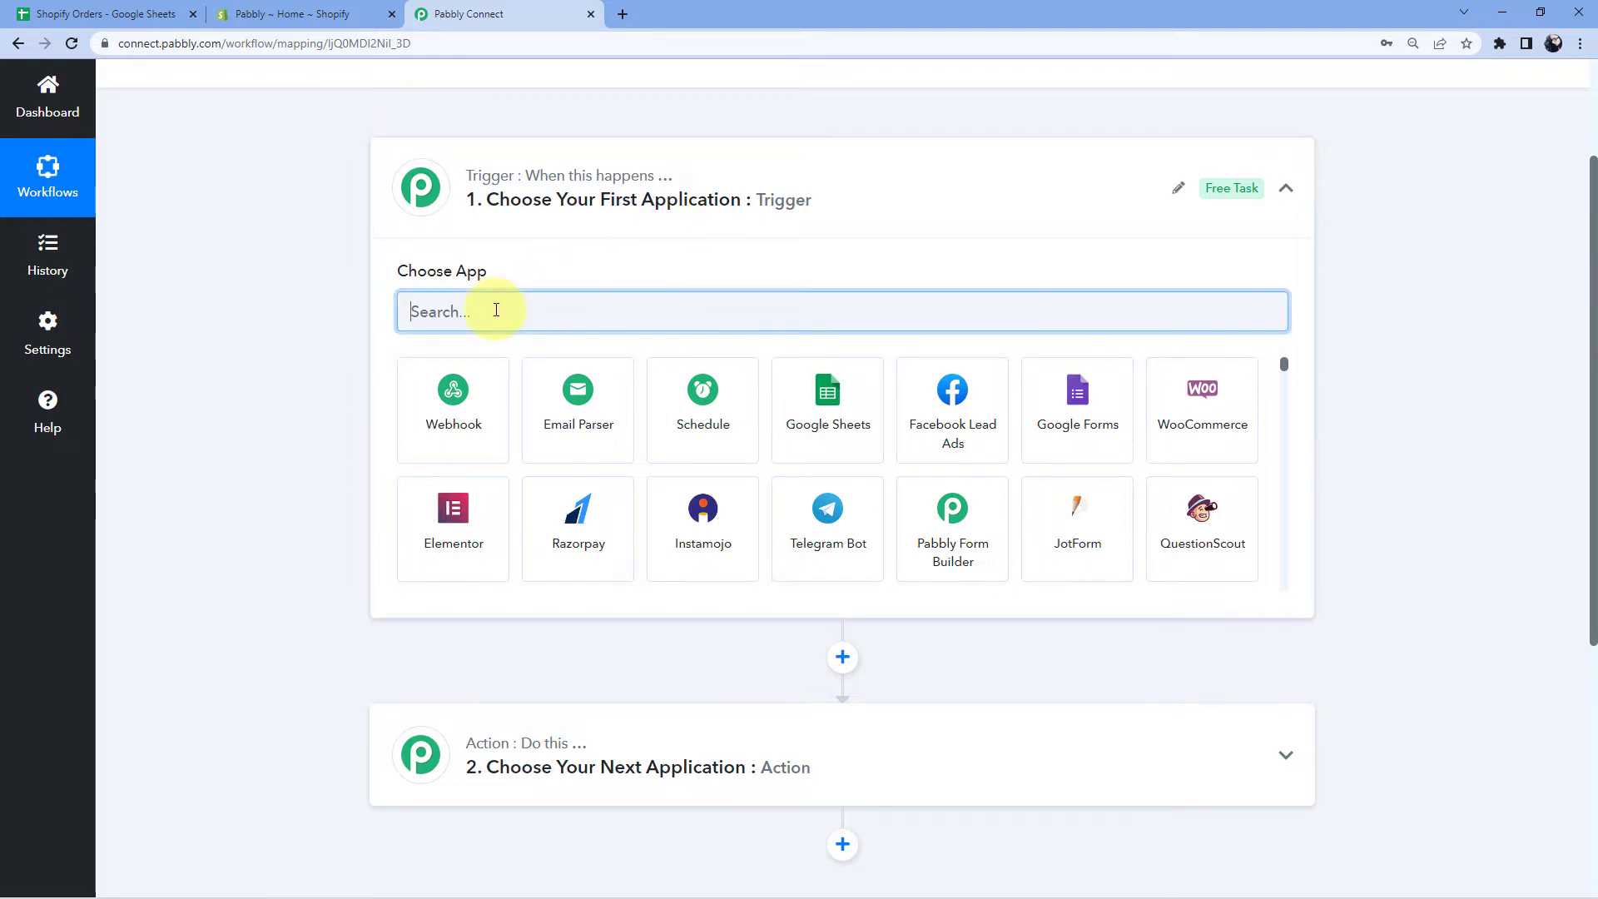
{"action": "type", "text": "Google Sheets"}
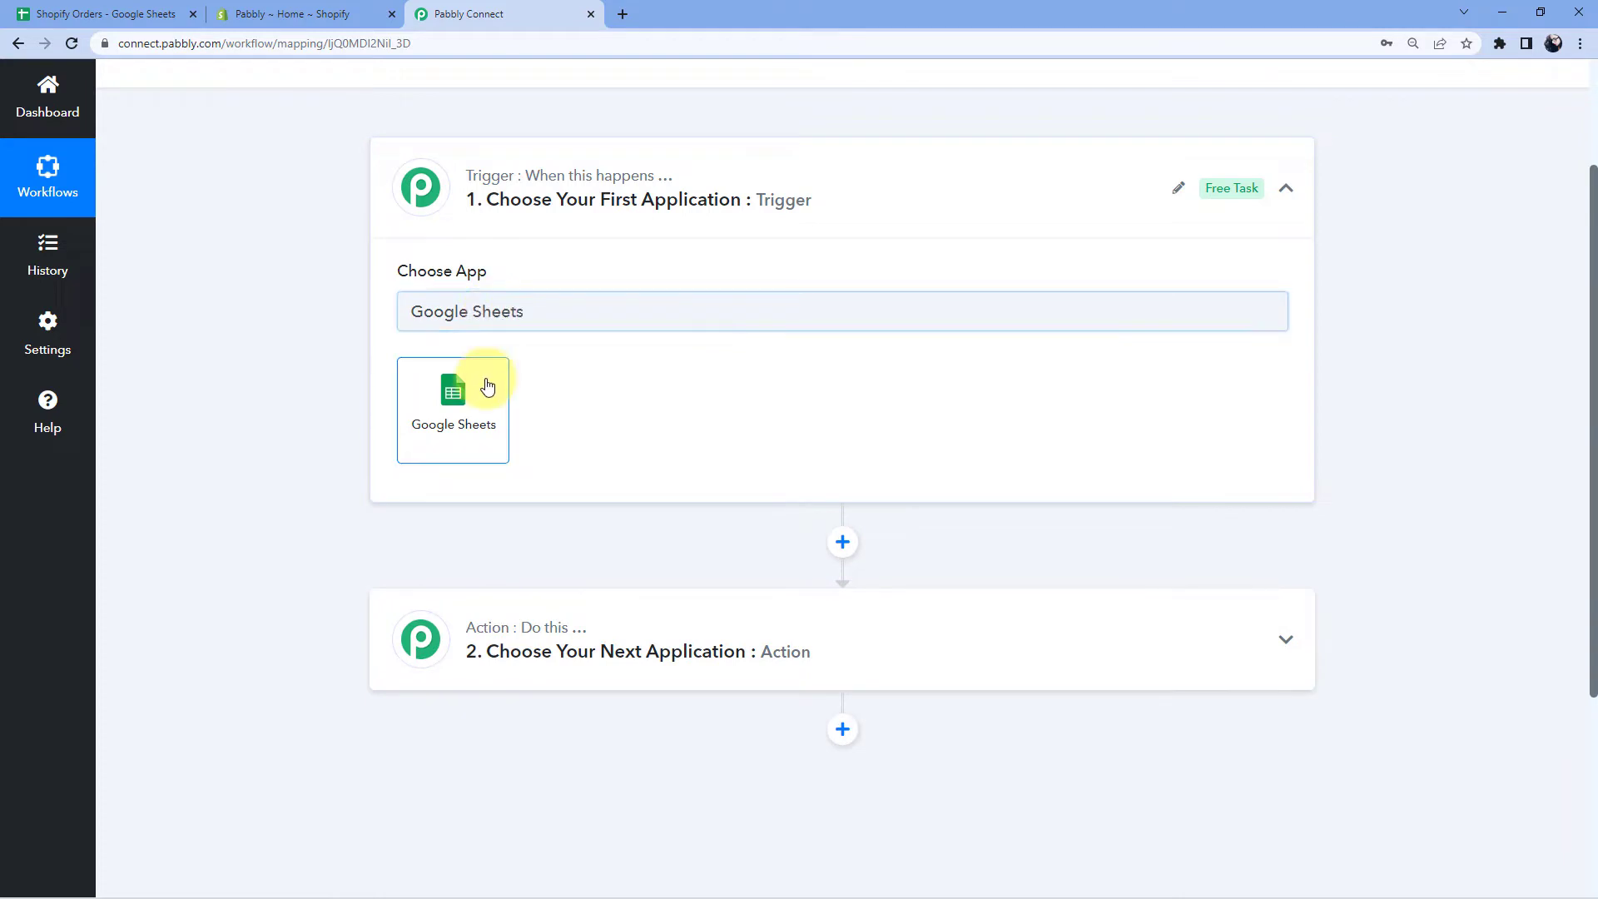
{"action": "left_click", "coordinate": [491, 383]}
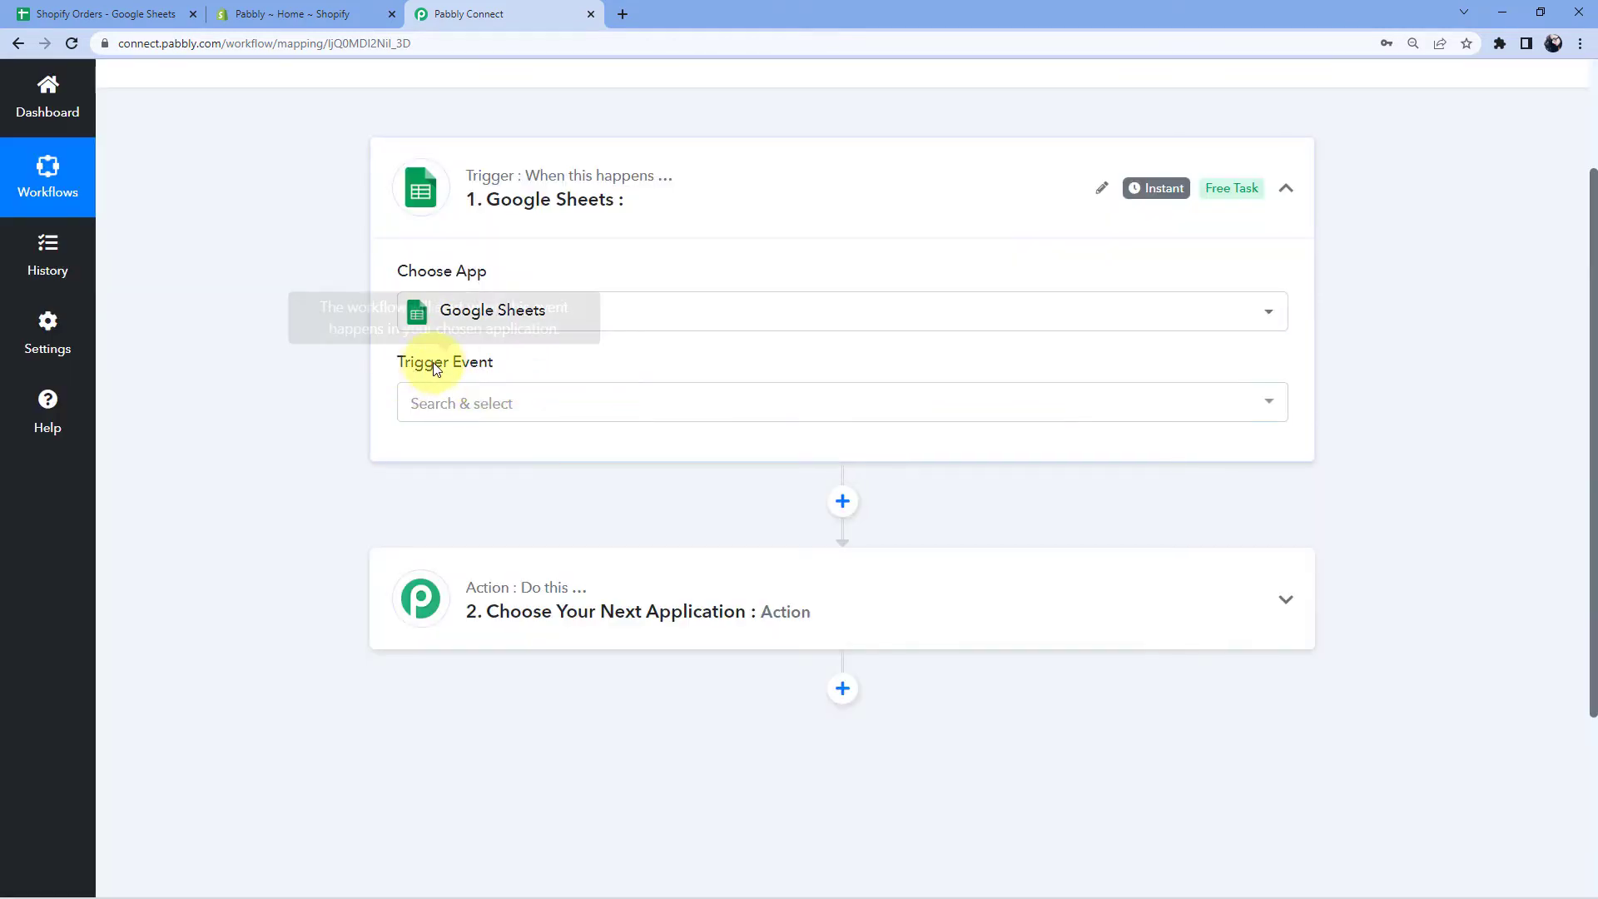
{"action": "left_click", "coordinate": [457, 403]}
{"action": "scroll", "coordinate": [556, 429], "scroll_direction": "down", "scroll_amount": 1}
{"action": "left_click", "coordinate": [517, 420]}
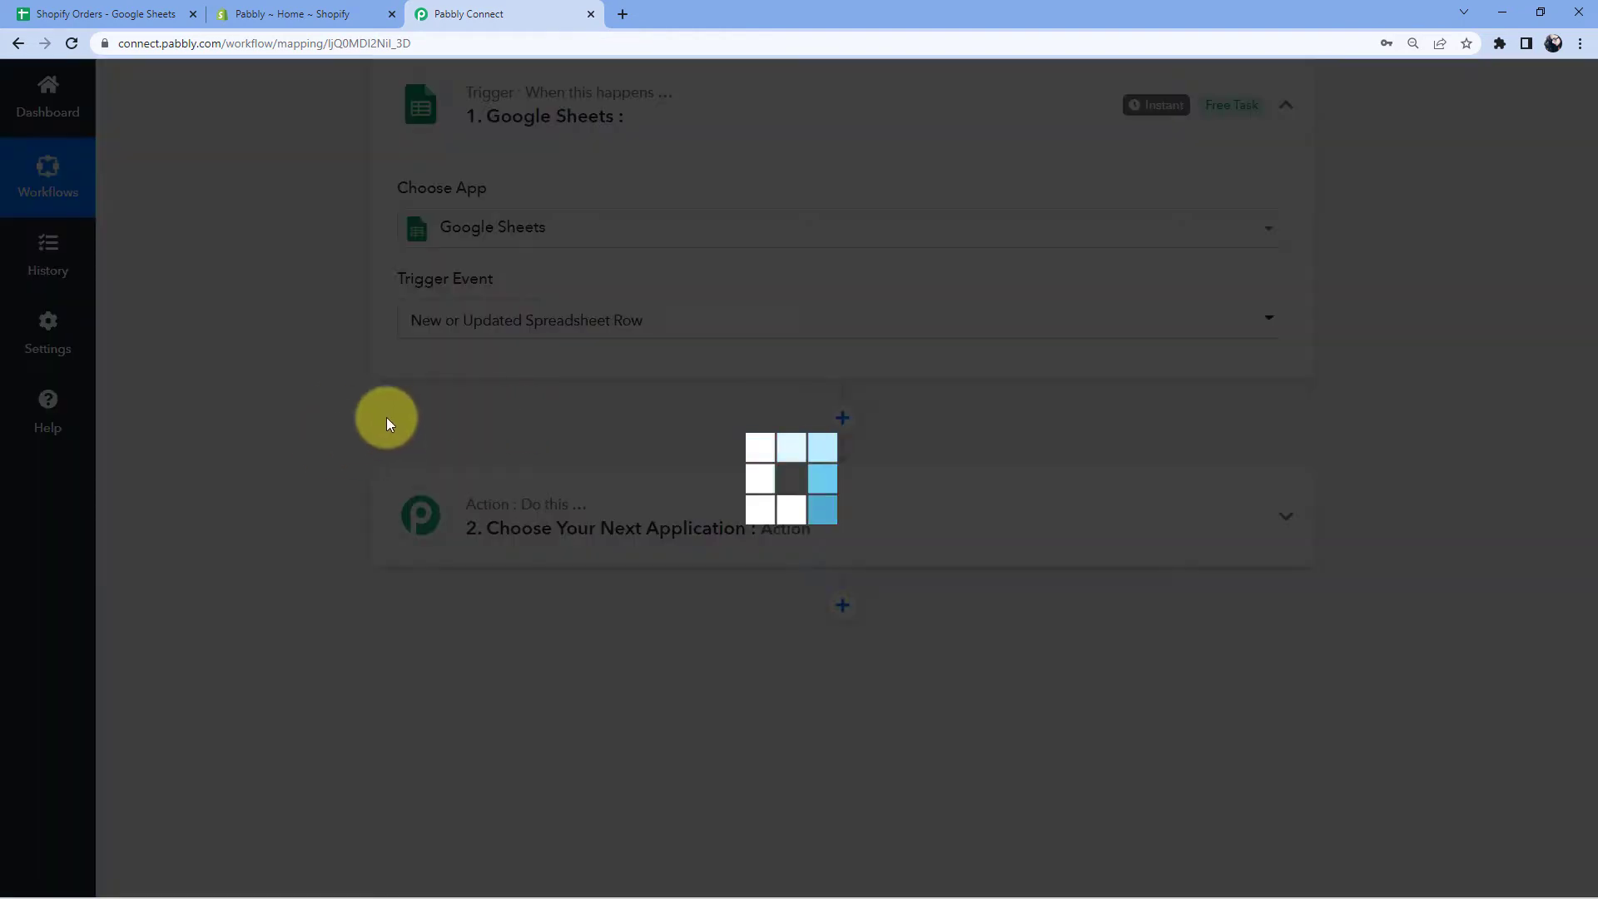
{"action": "scroll", "coordinate": [374, 424], "scroll_direction": "down", "scroll_amount": 1}
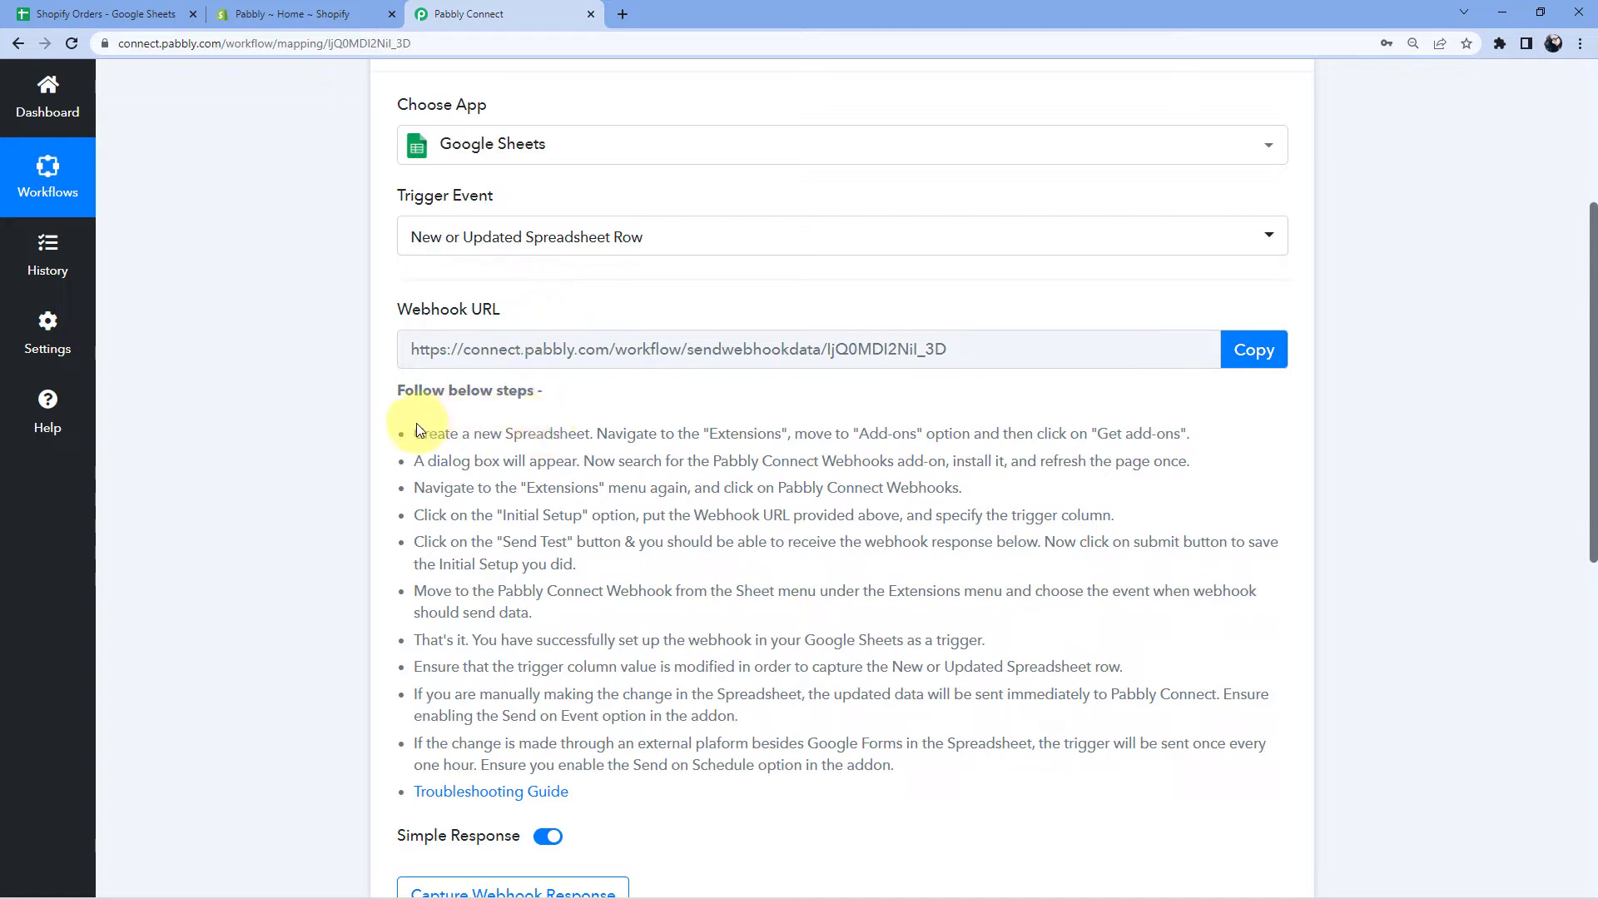
Copy the trigger's webhook URL and start capturing the webhook response.
{"action": "left_click_drag", "start_coordinate": [417, 429], "coordinate": [924, 765]}
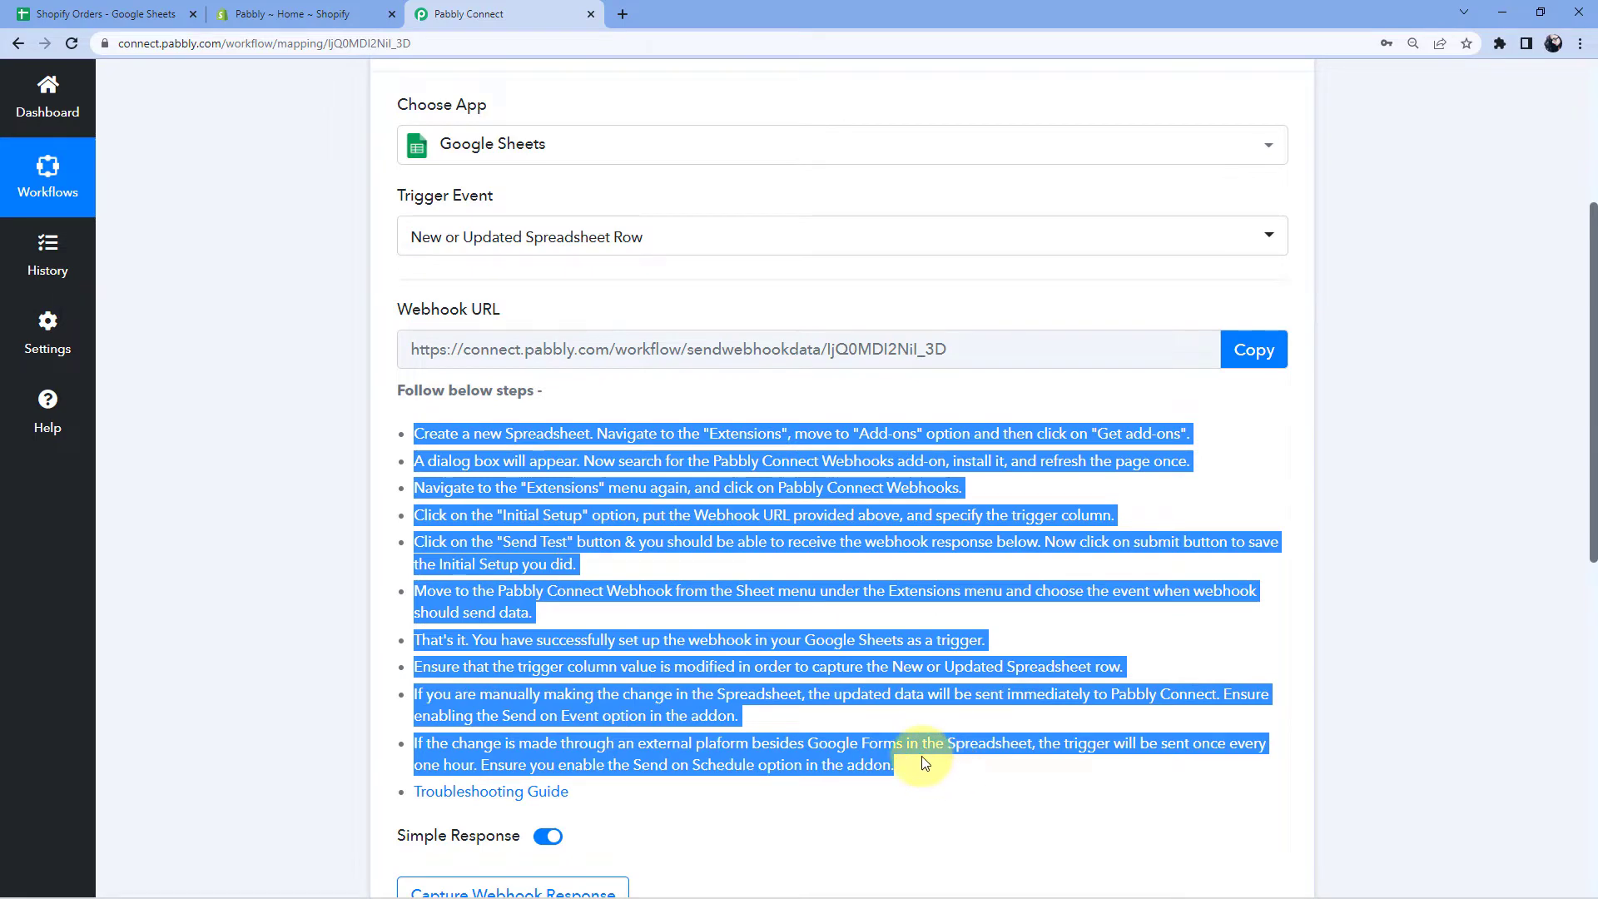
{"action": "left_click", "coordinate": [1003, 398]}
{"action": "left_click", "coordinate": [1253, 350]}
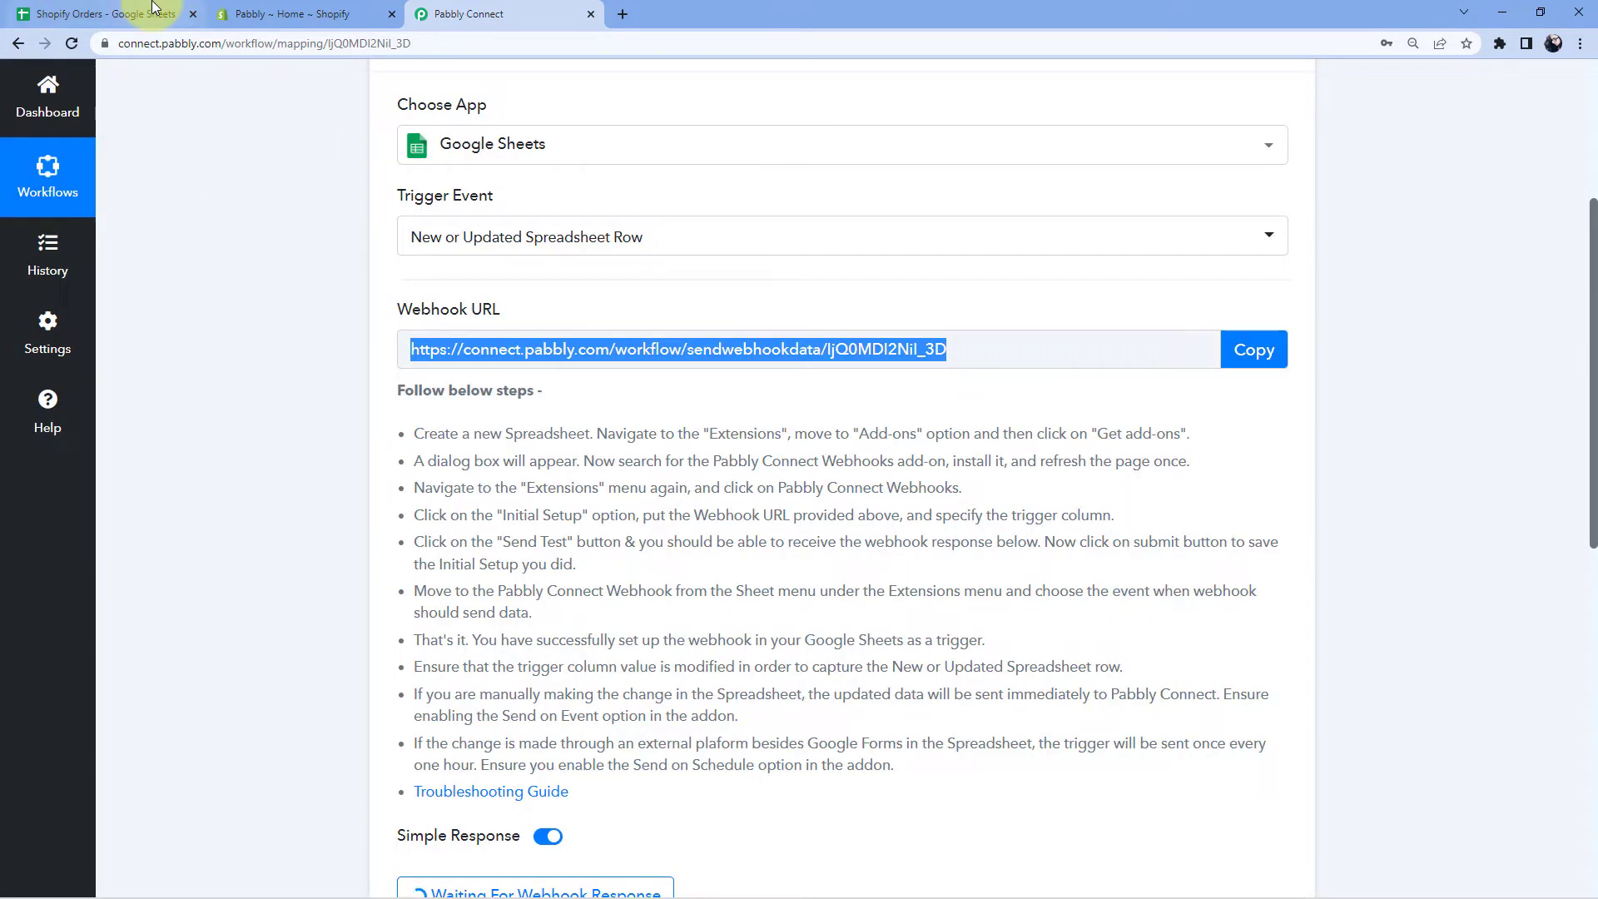
{"action": "left_click", "coordinate": [152, 9]}
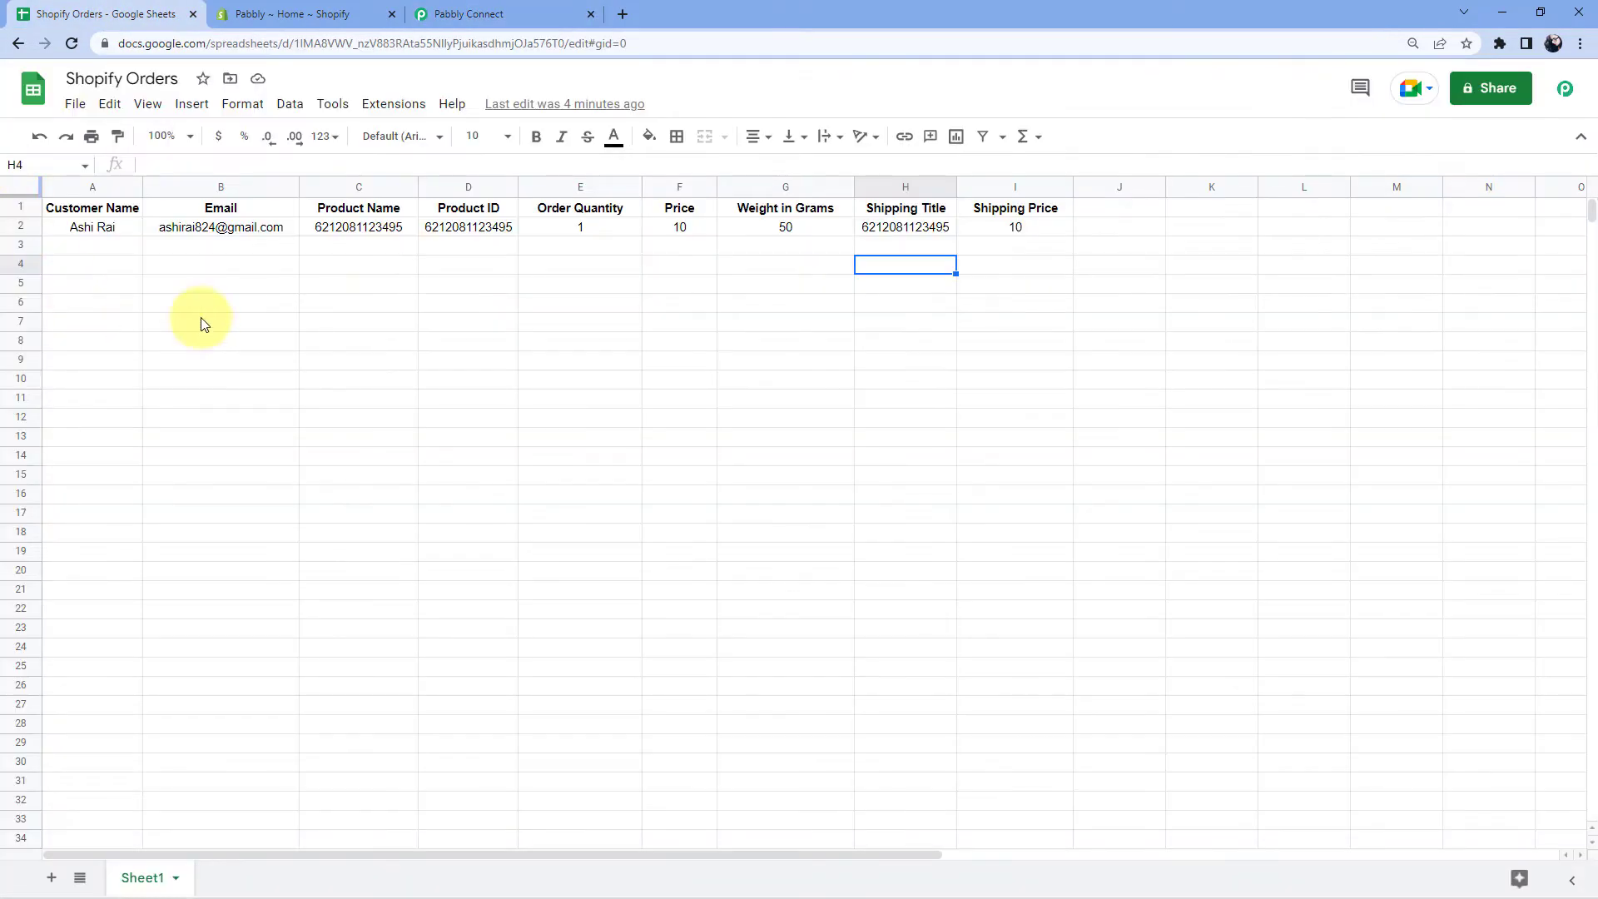
Search the add-ons marketplace for 'Pabbly' and confirm Pabbly Connect Webhooks is installed.
{"action": "left_click", "coordinate": [99, 246]}
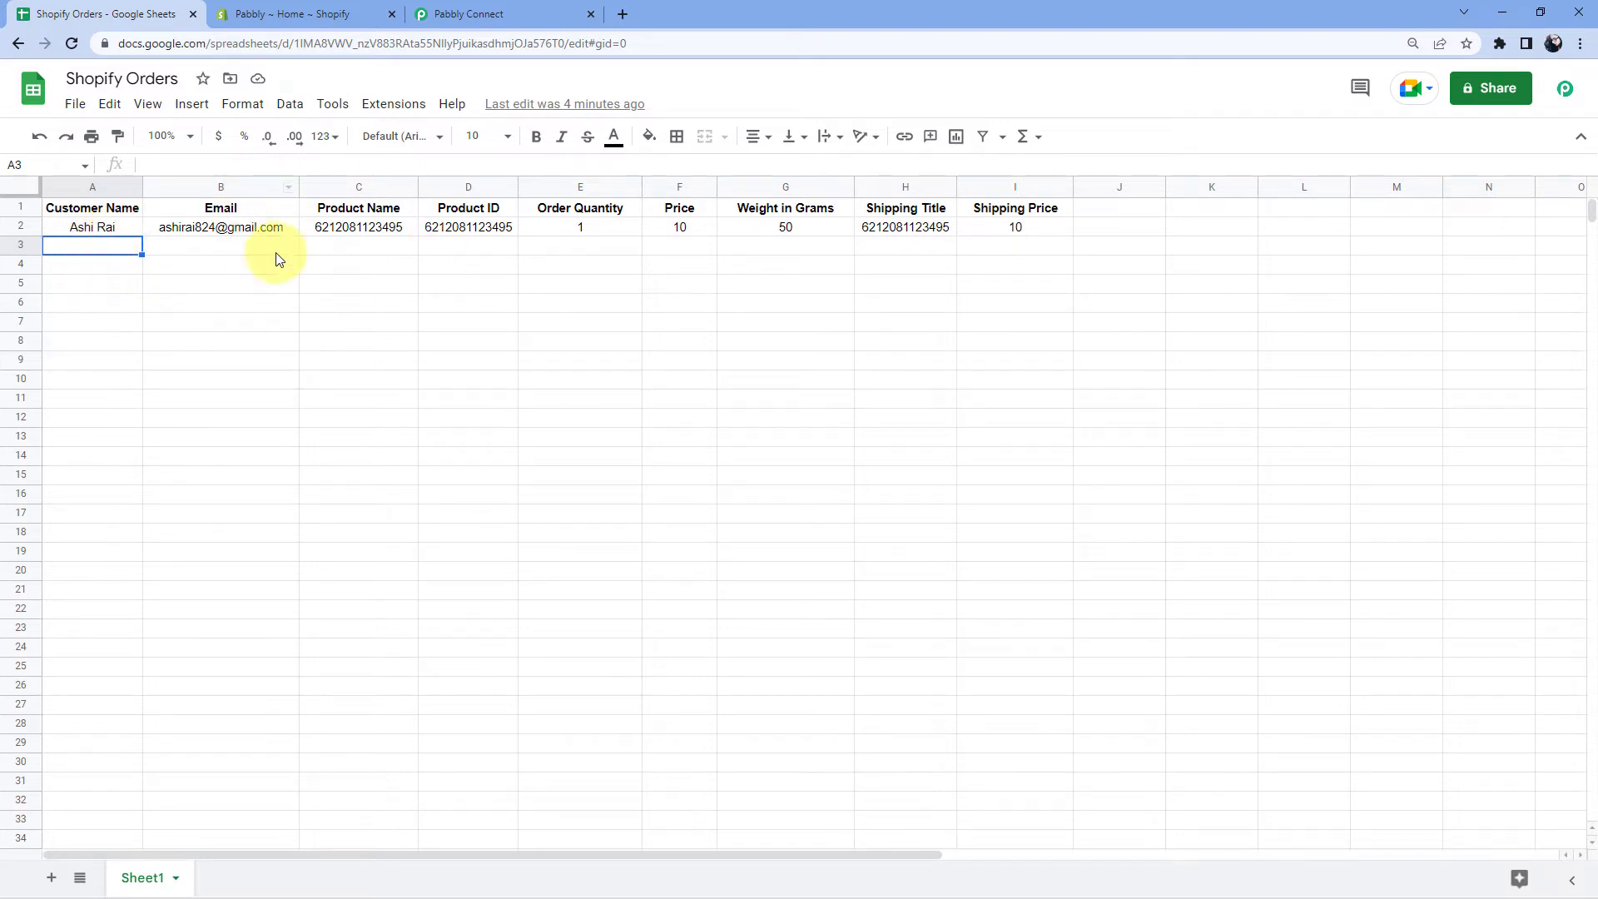
{"action": "left_click", "coordinate": [407, 108]}
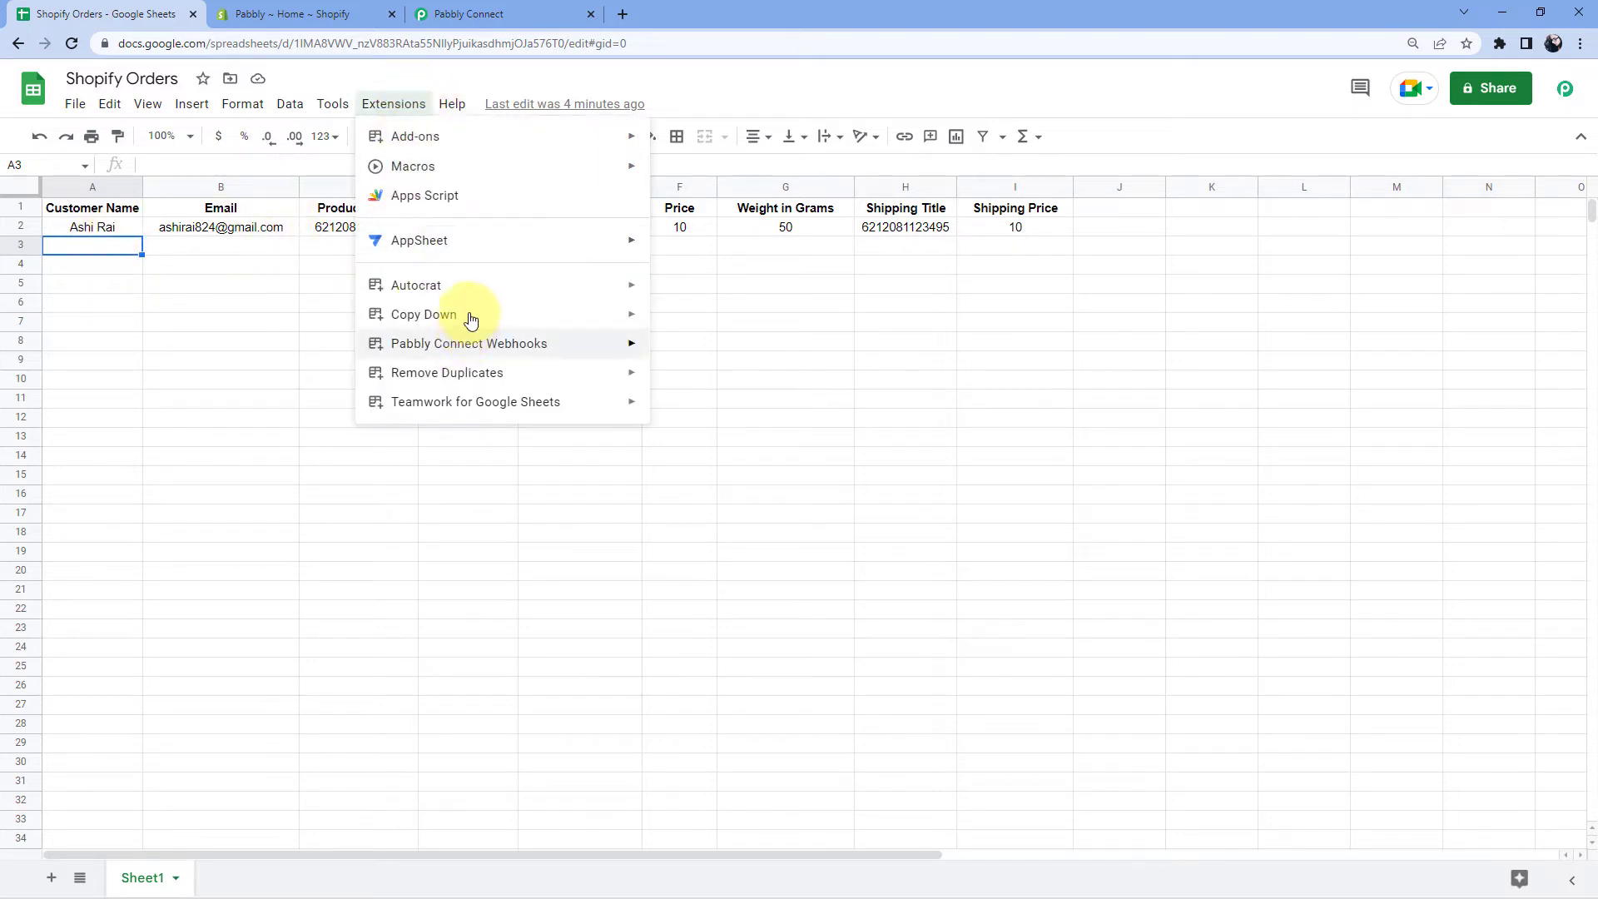
{"action": "mouse_move", "coordinate": [449, 149]}
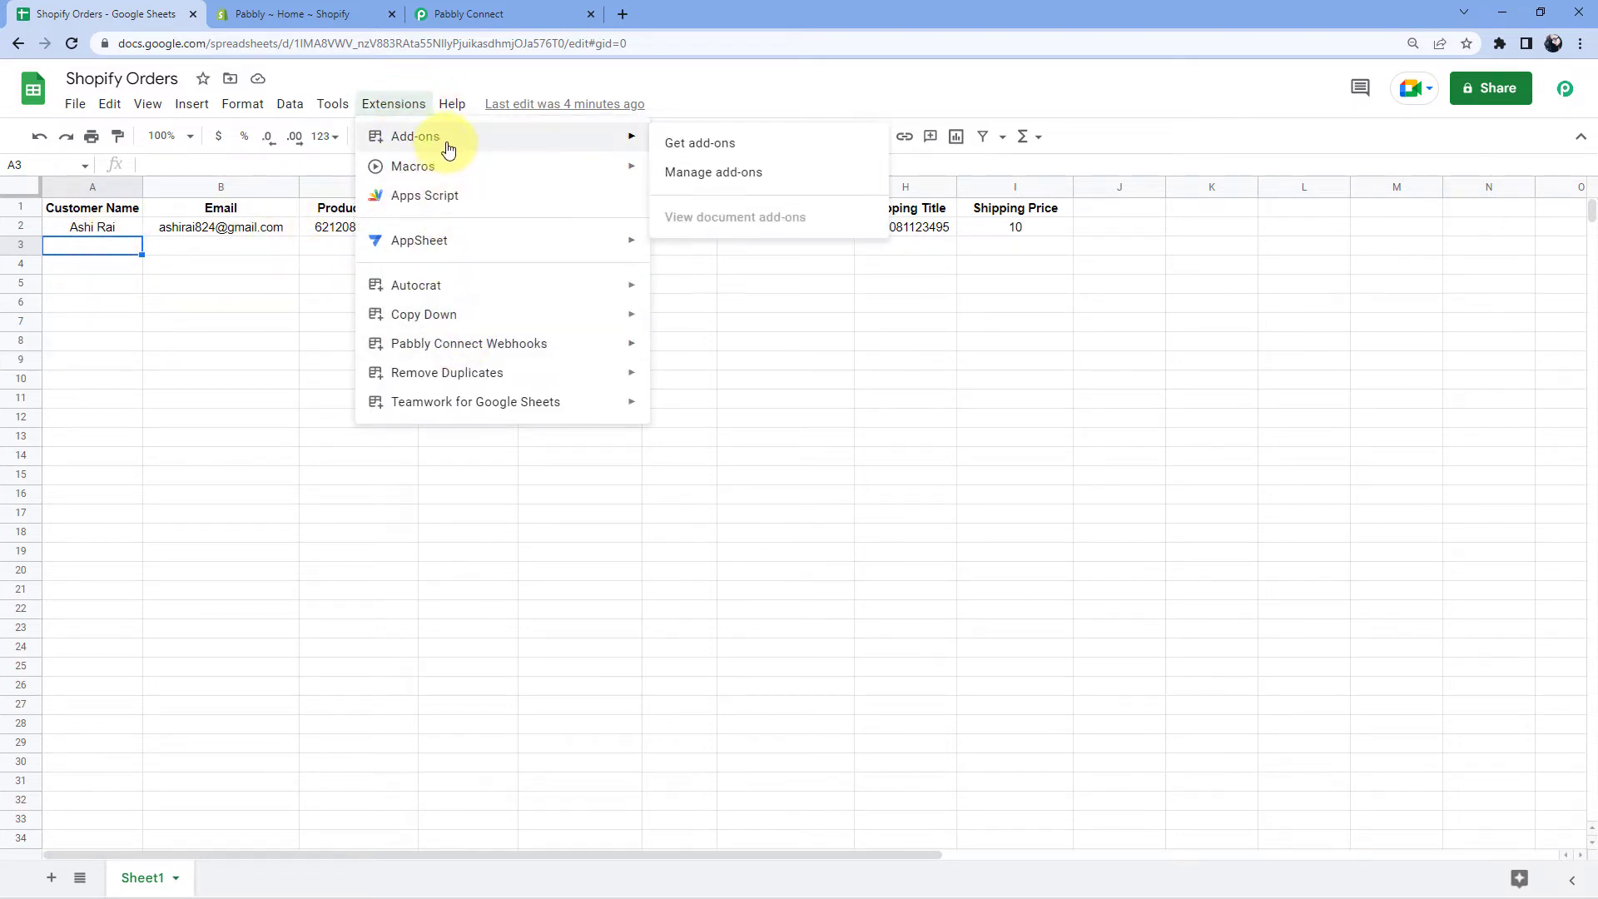
{"action": "left_click", "coordinate": [752, 150]}
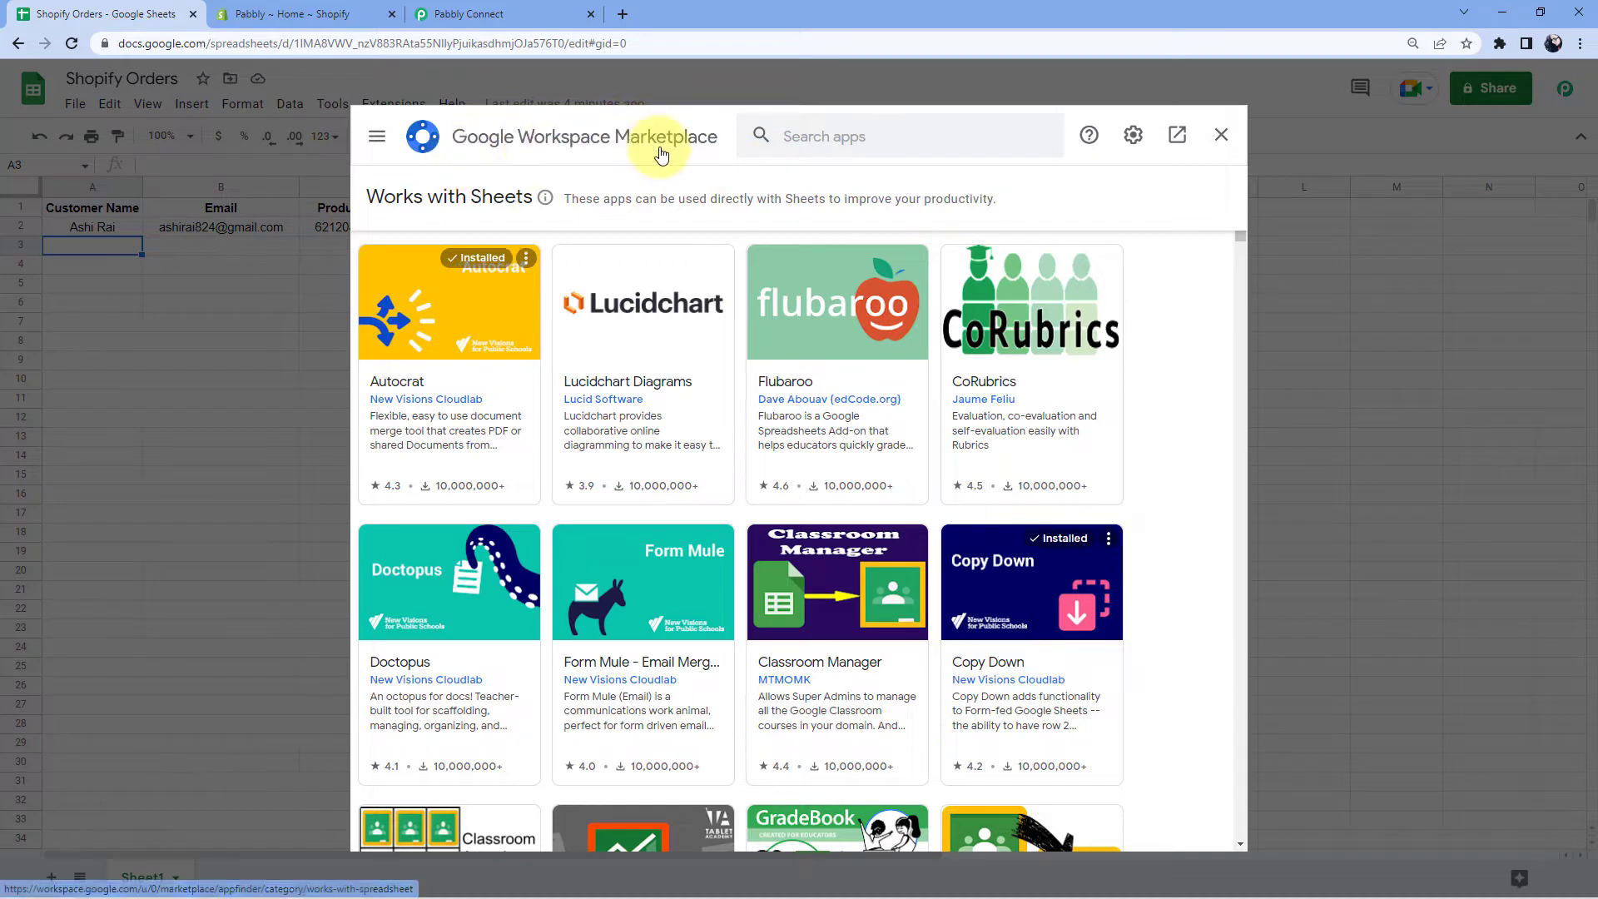
{"action": "left_click", "coordinate": [840, 137]}
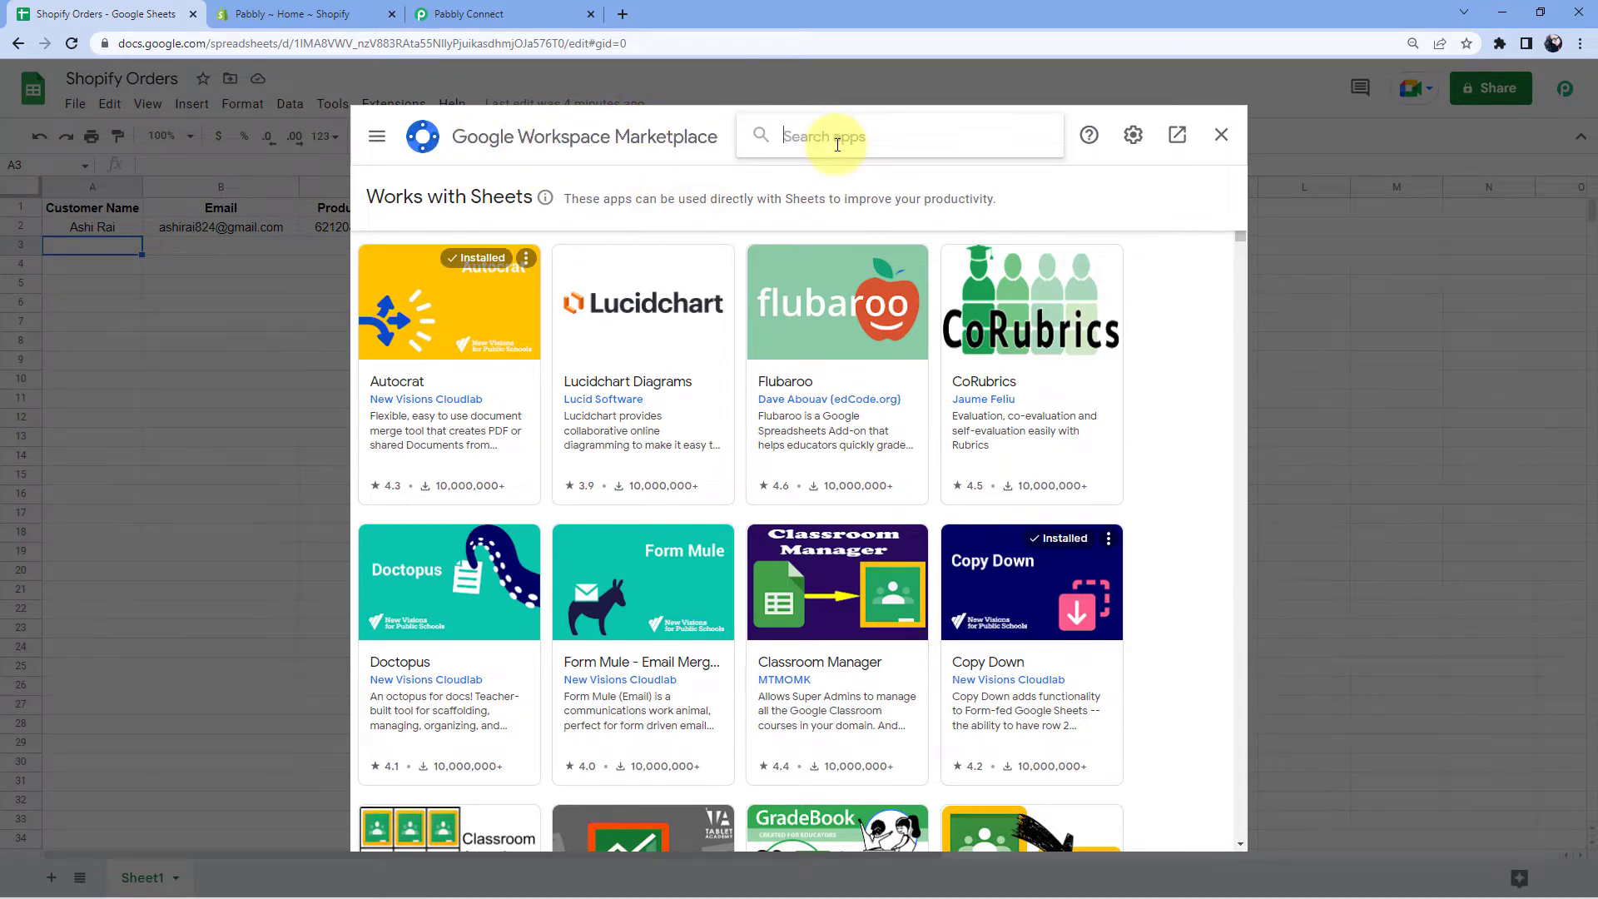
{"action": "type", "text": "Pabbly"}
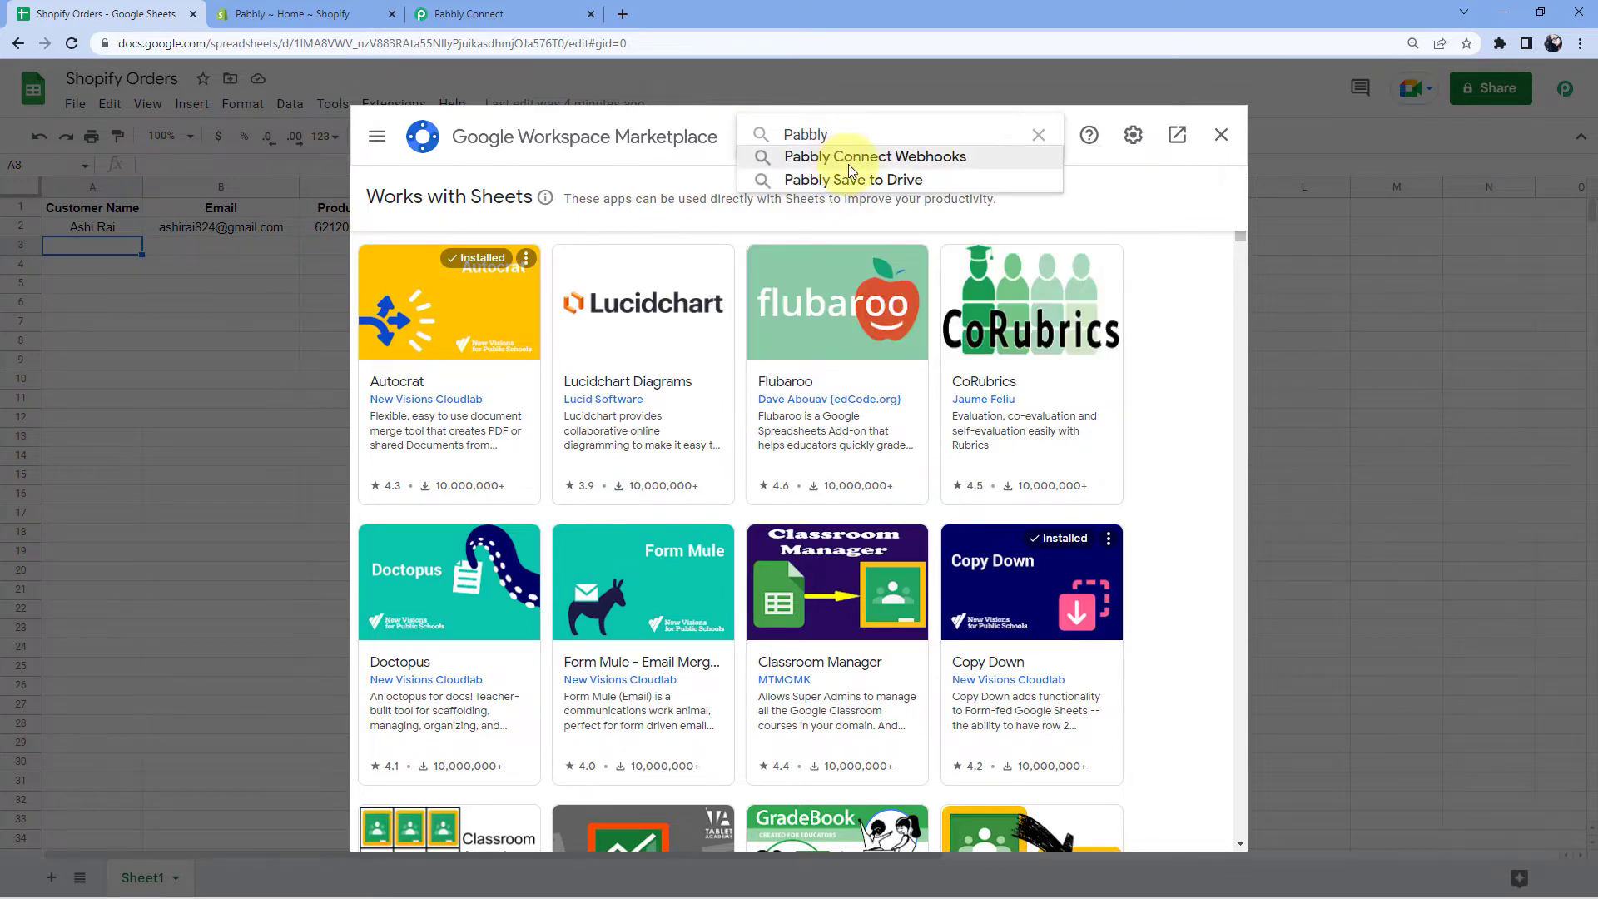
{"action": "left_click", "coordinate": [847, 156]}
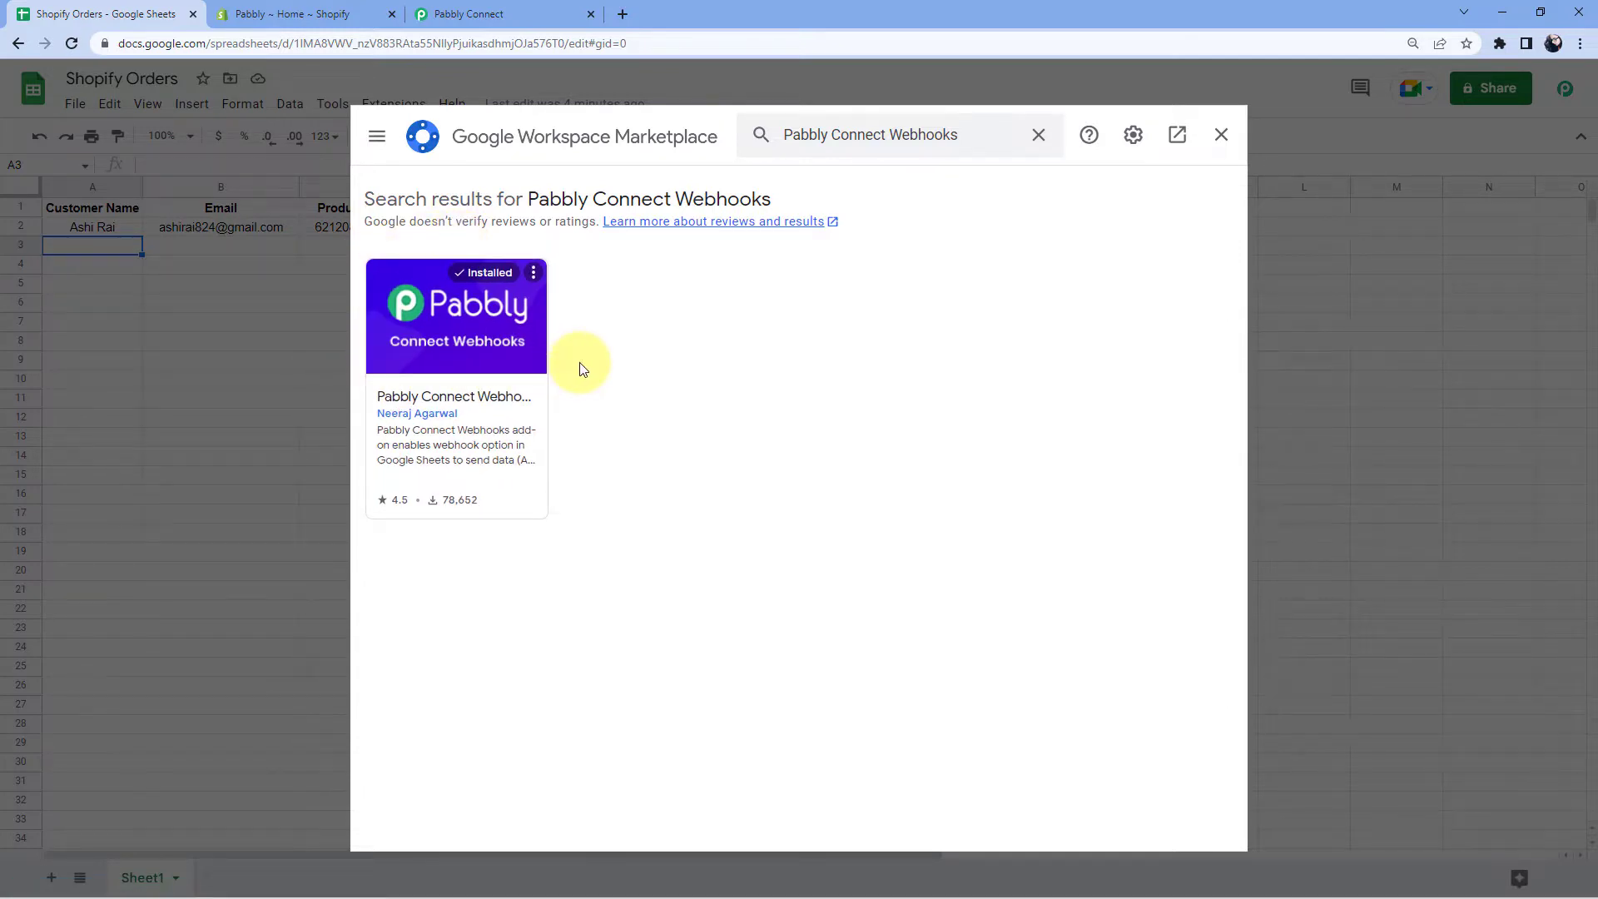
{"action": "left_click", "coordinate": [1221, 135]}
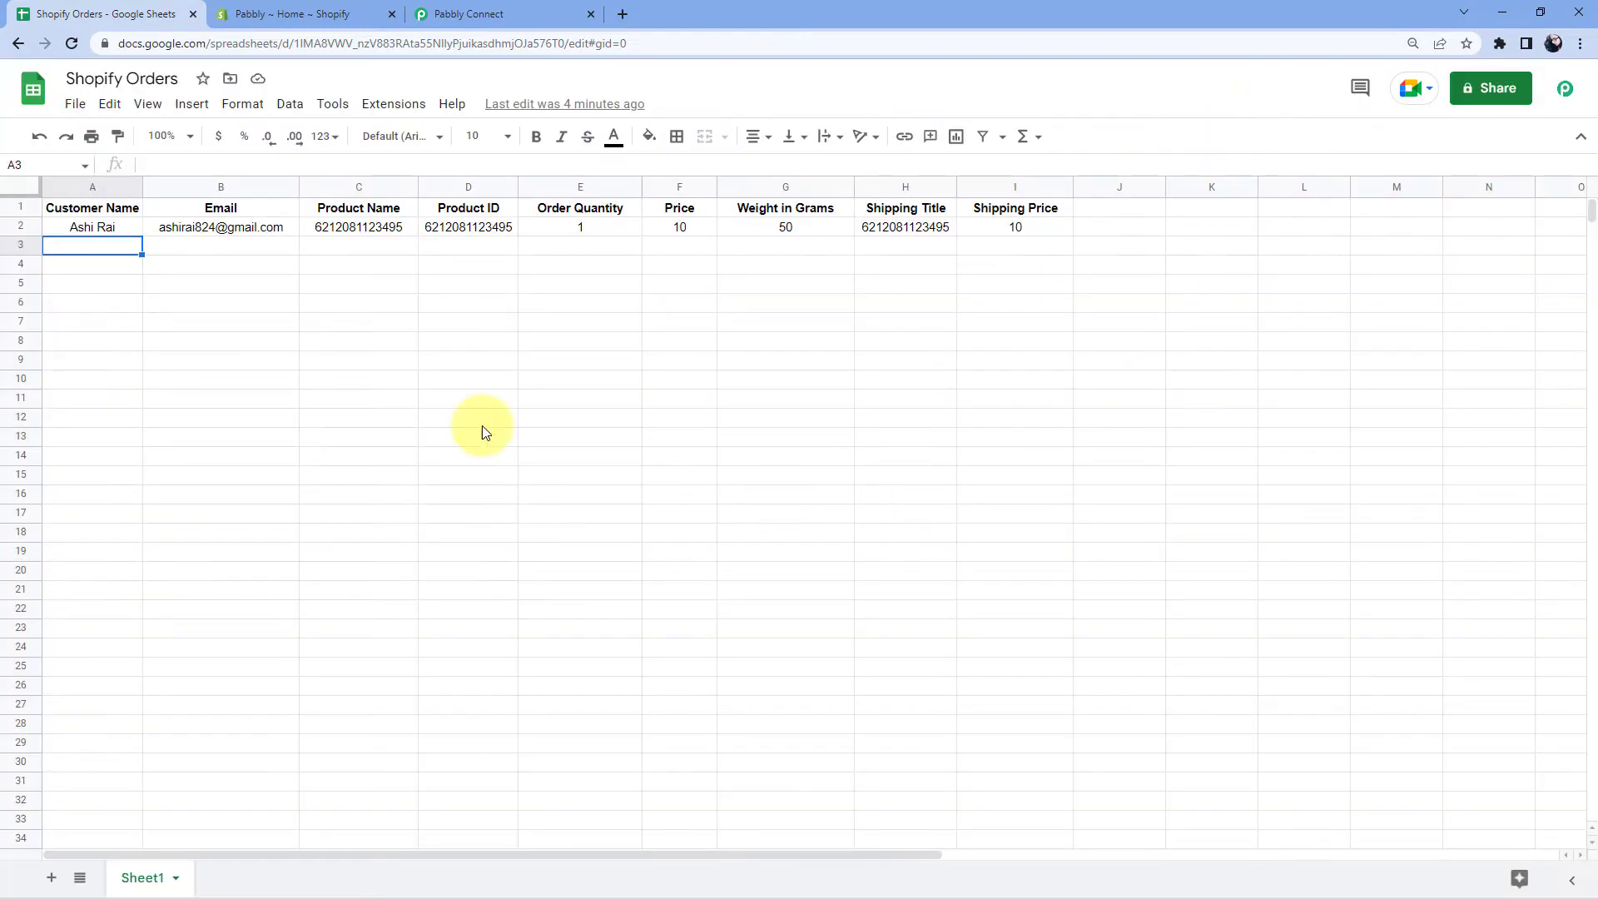
Reload the sheet and bring up the Pabbly Connect Webhooks Initial Setup form.
{"action": "left_click", "coordinate": [71, 46]}
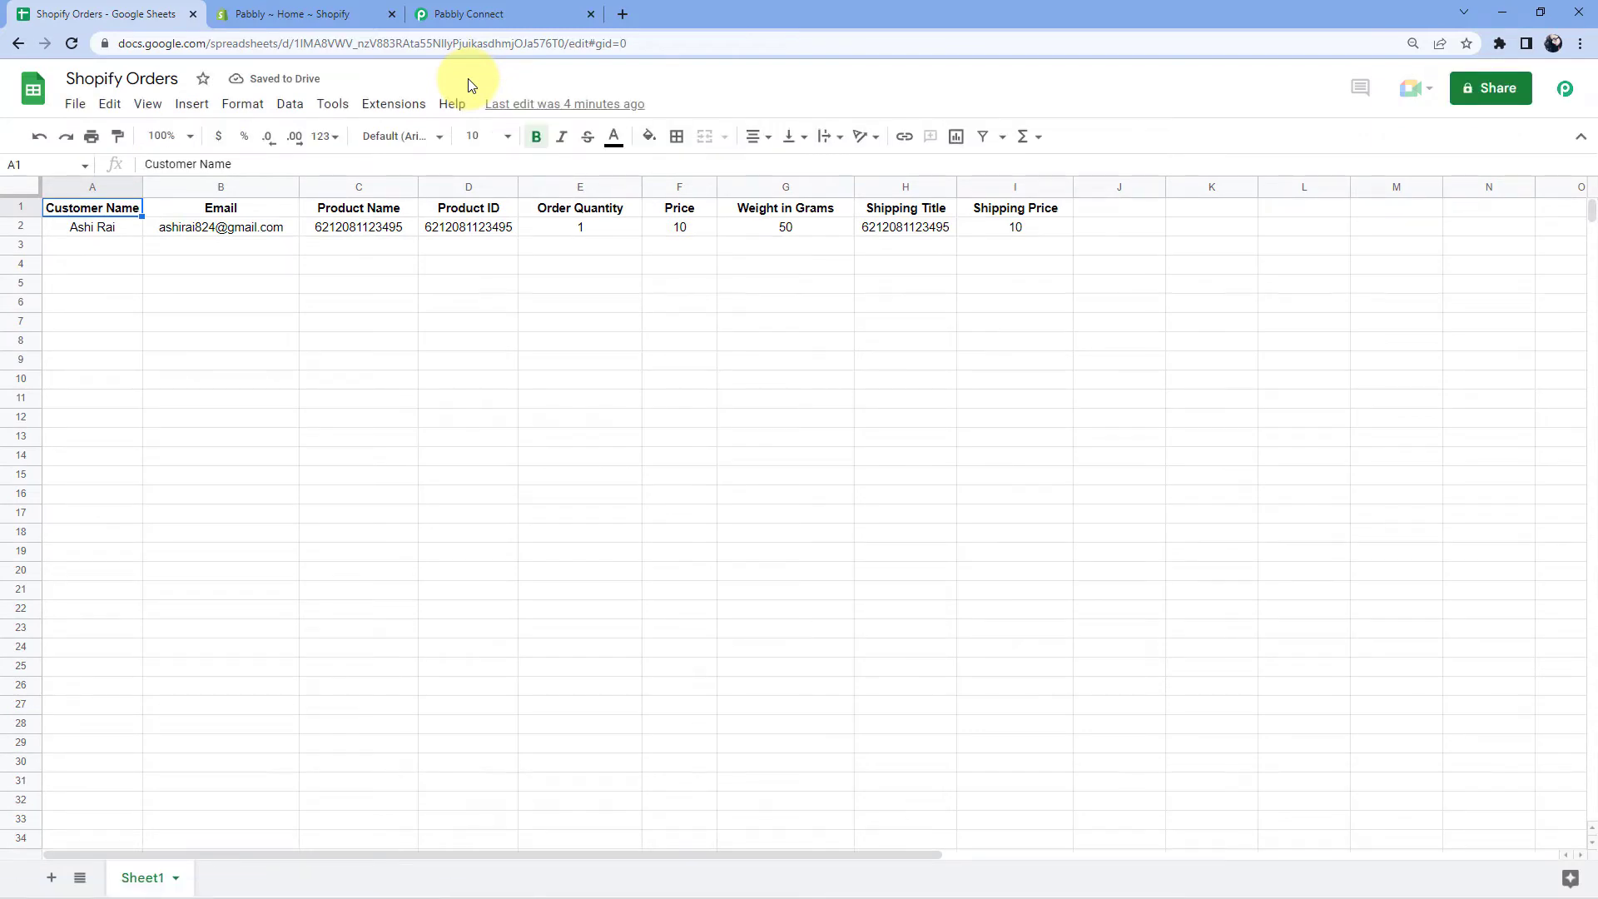
{"action": "left_click", "coordinate": [398, 106]}
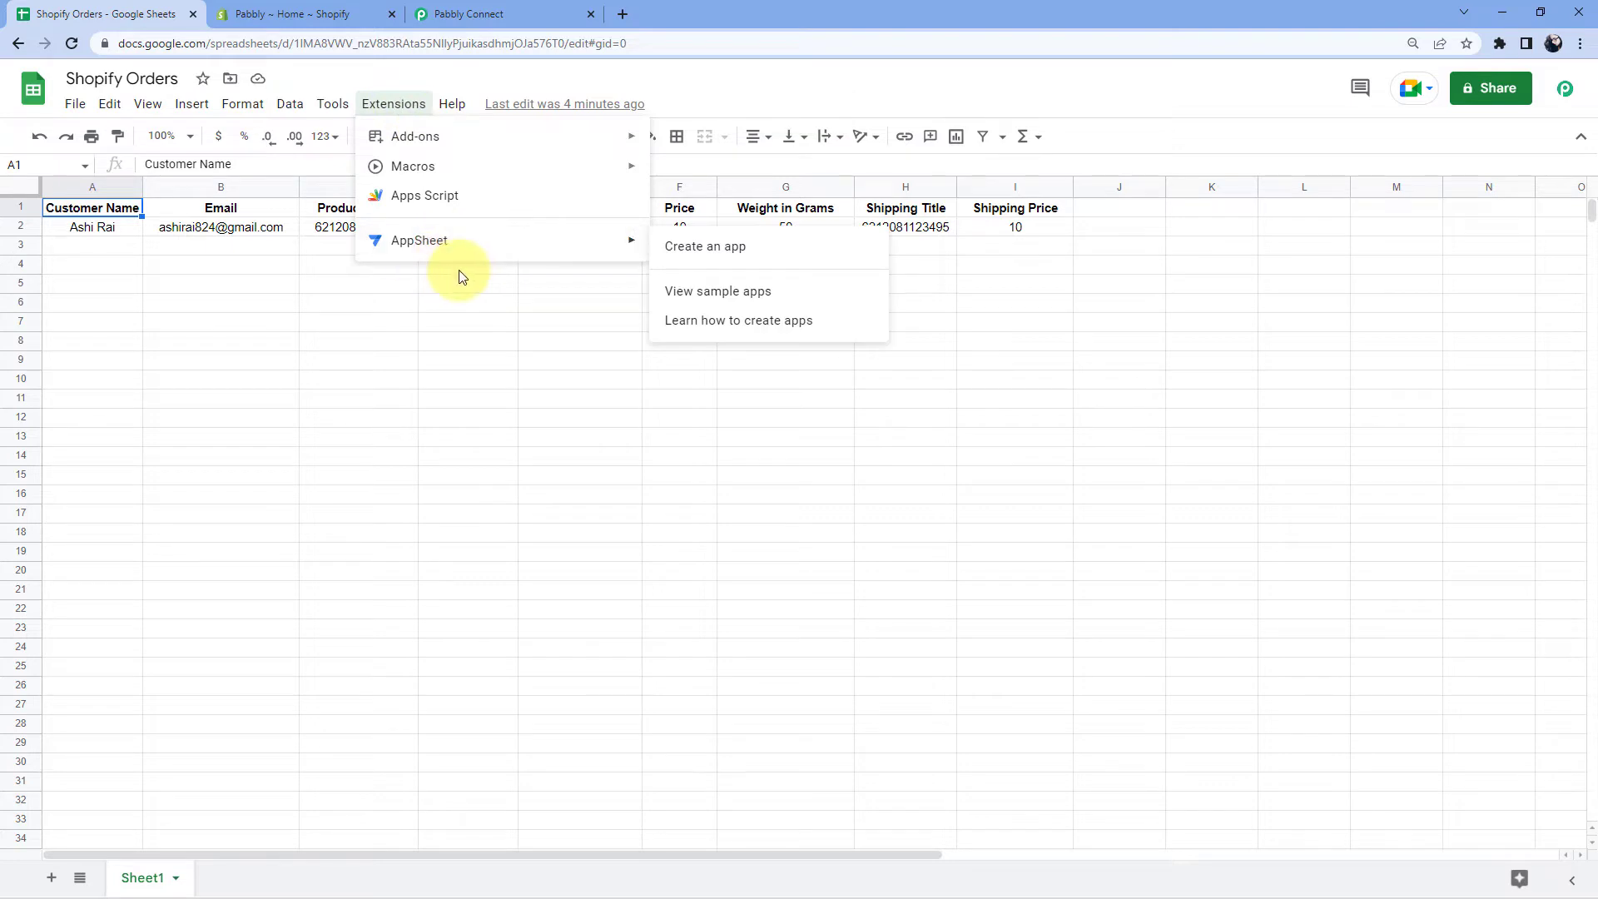
{"action": "mouse_move", "coordinate": [421, 345]}
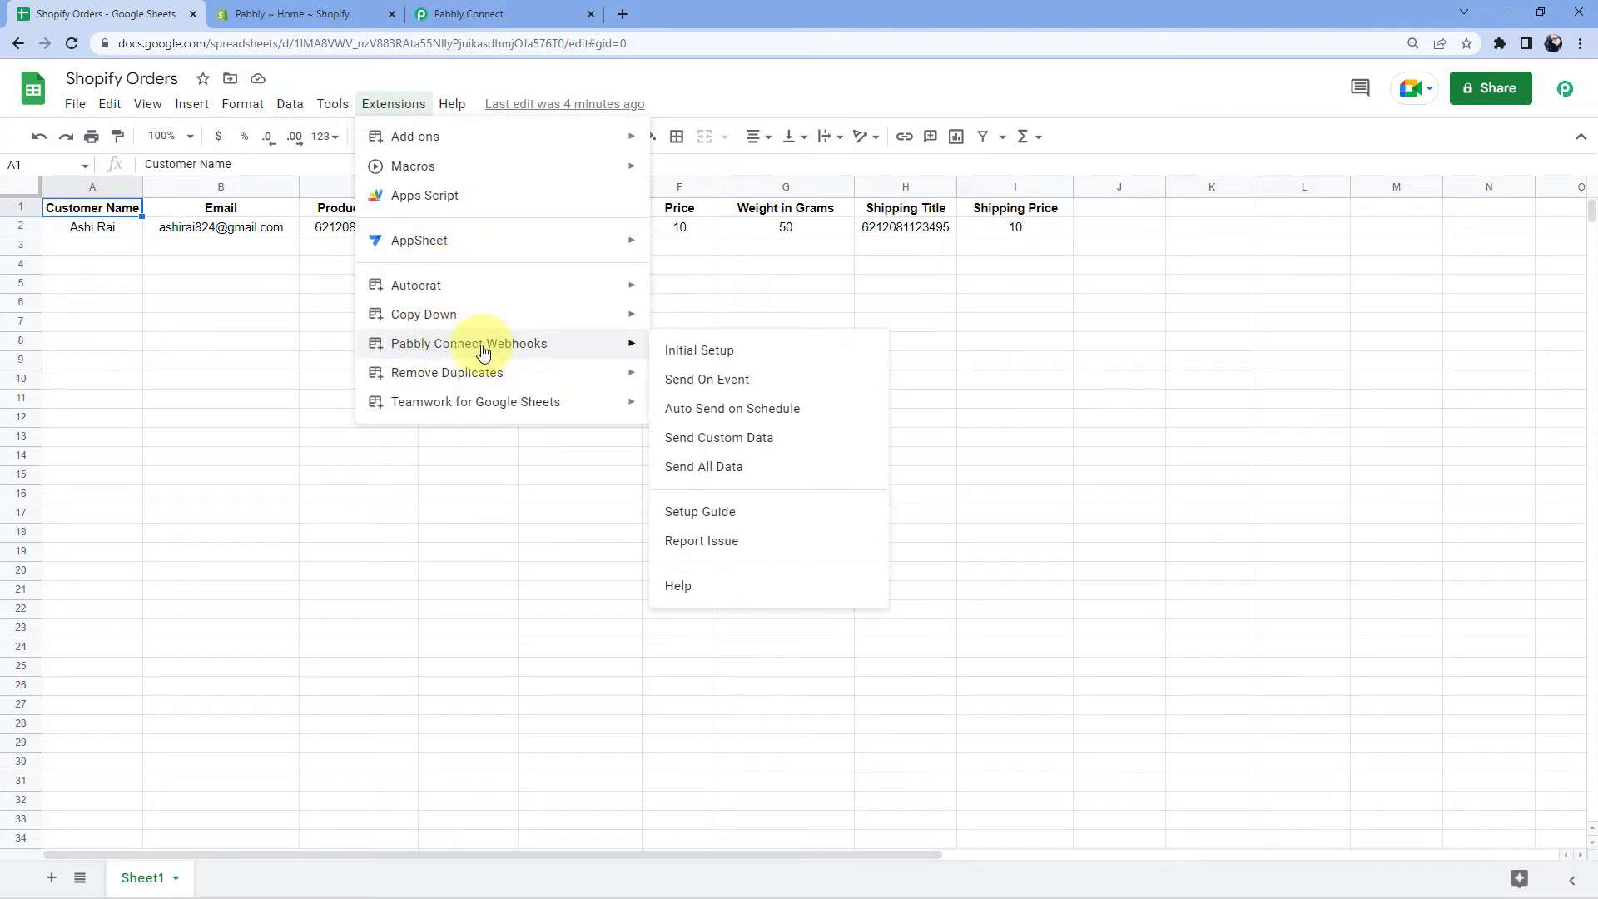
{"action": "left_click", "coordinate": [738, 353]}
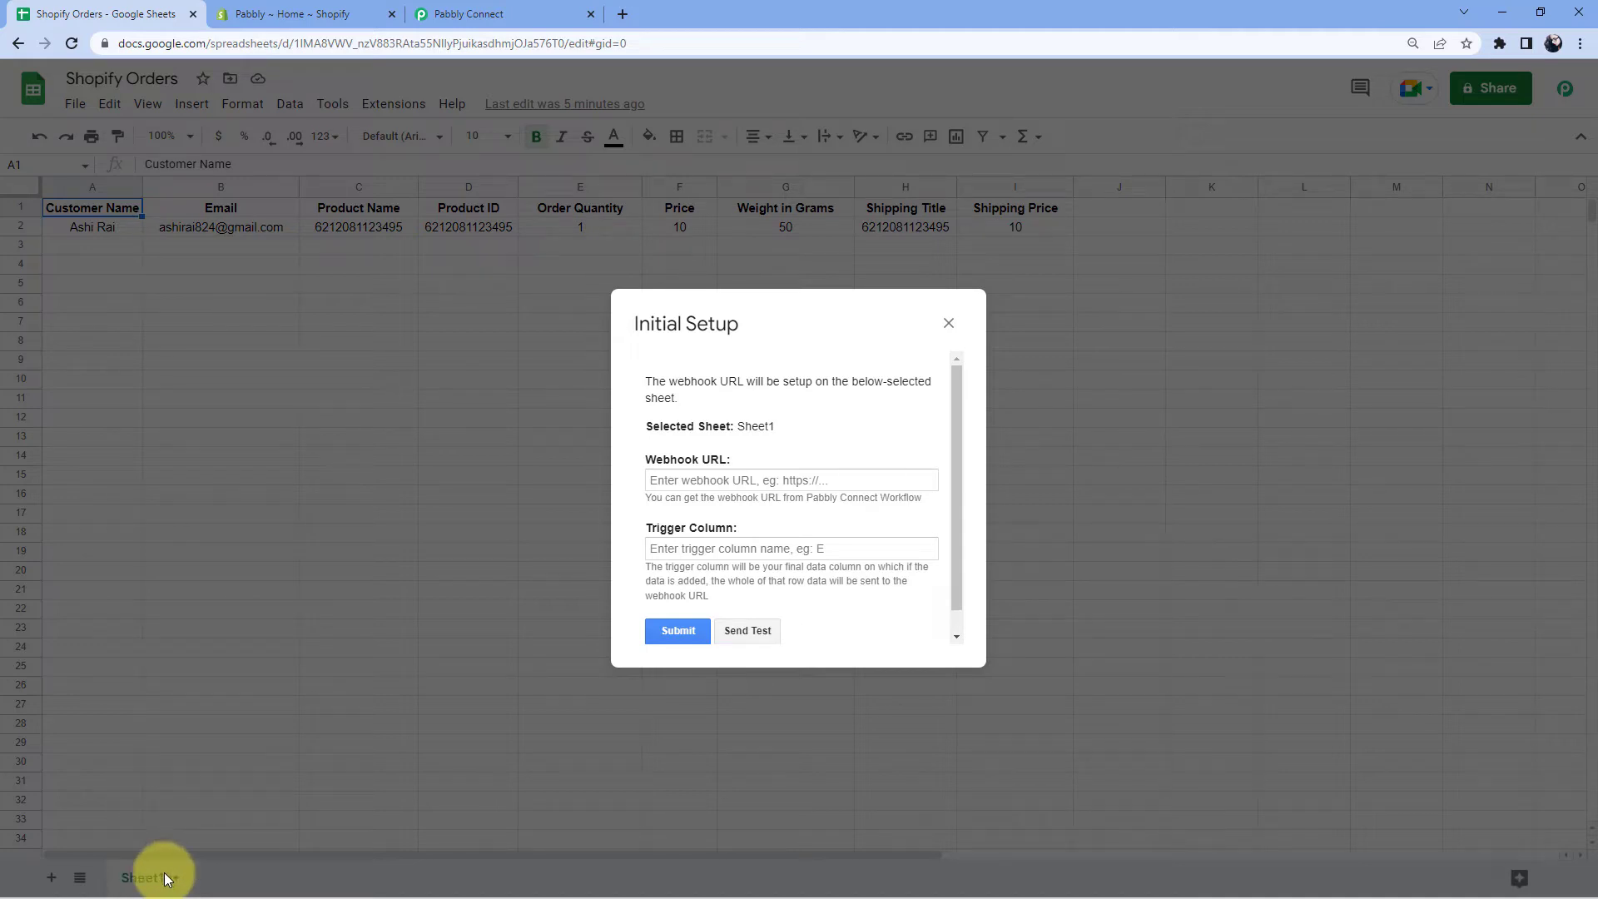
{"action": "scroll", "coordinate": [757, 462], "scroll_direction": "down", "scroll_amount": 1}
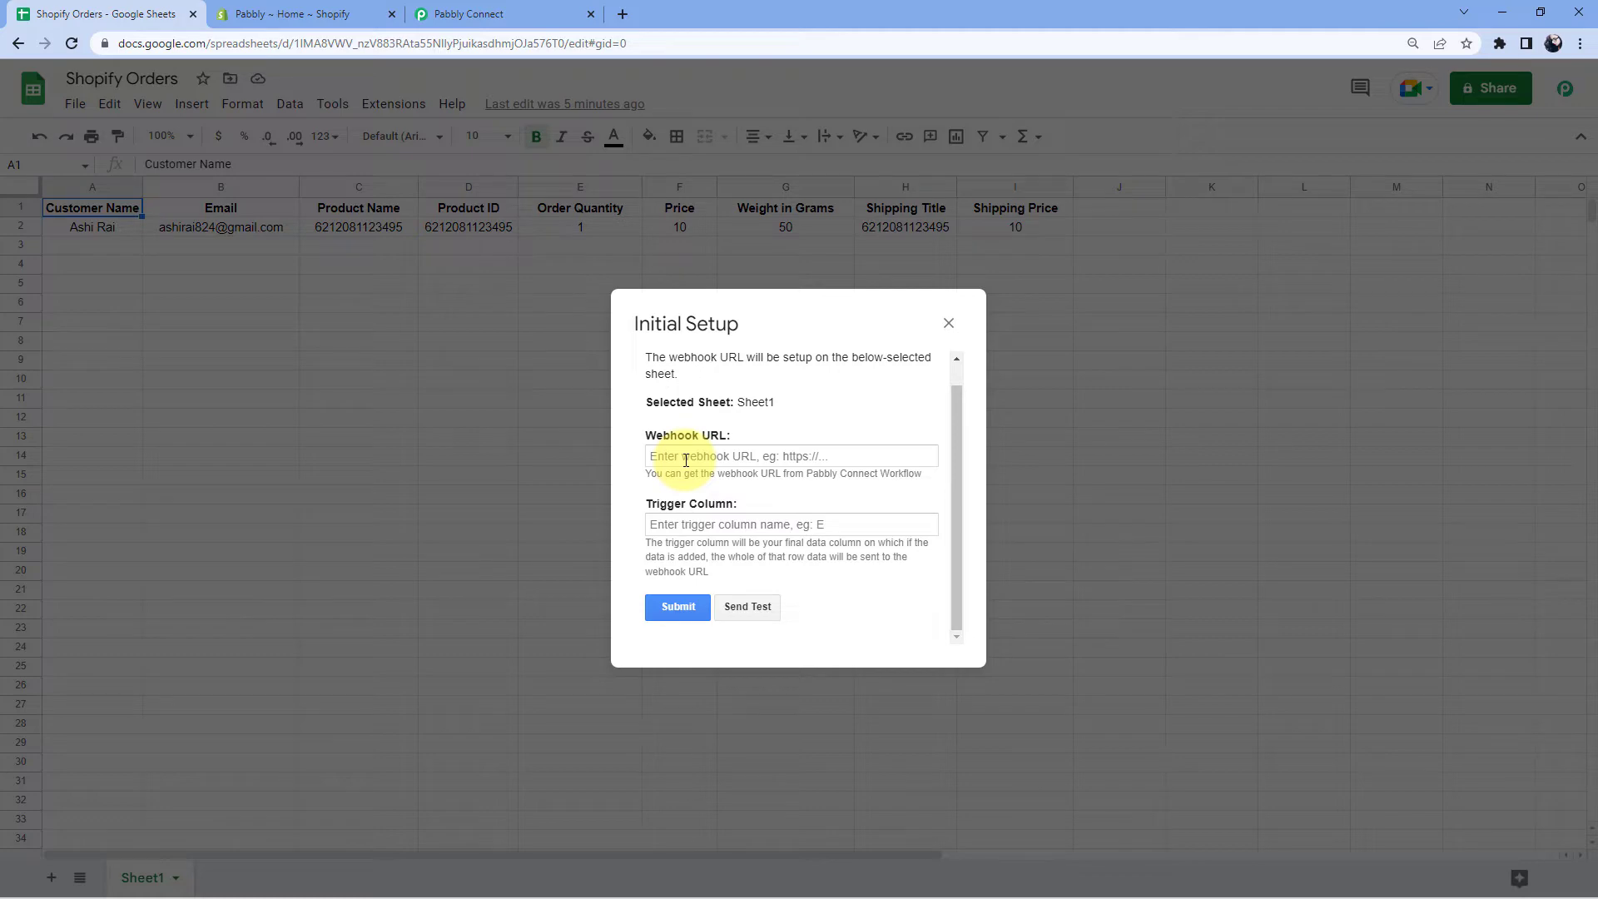
Paste the workflow's Pabbly webhook URL into the setup form's Webhook URL field.
{"action": "left_click", "coordinate": [533, 14]}
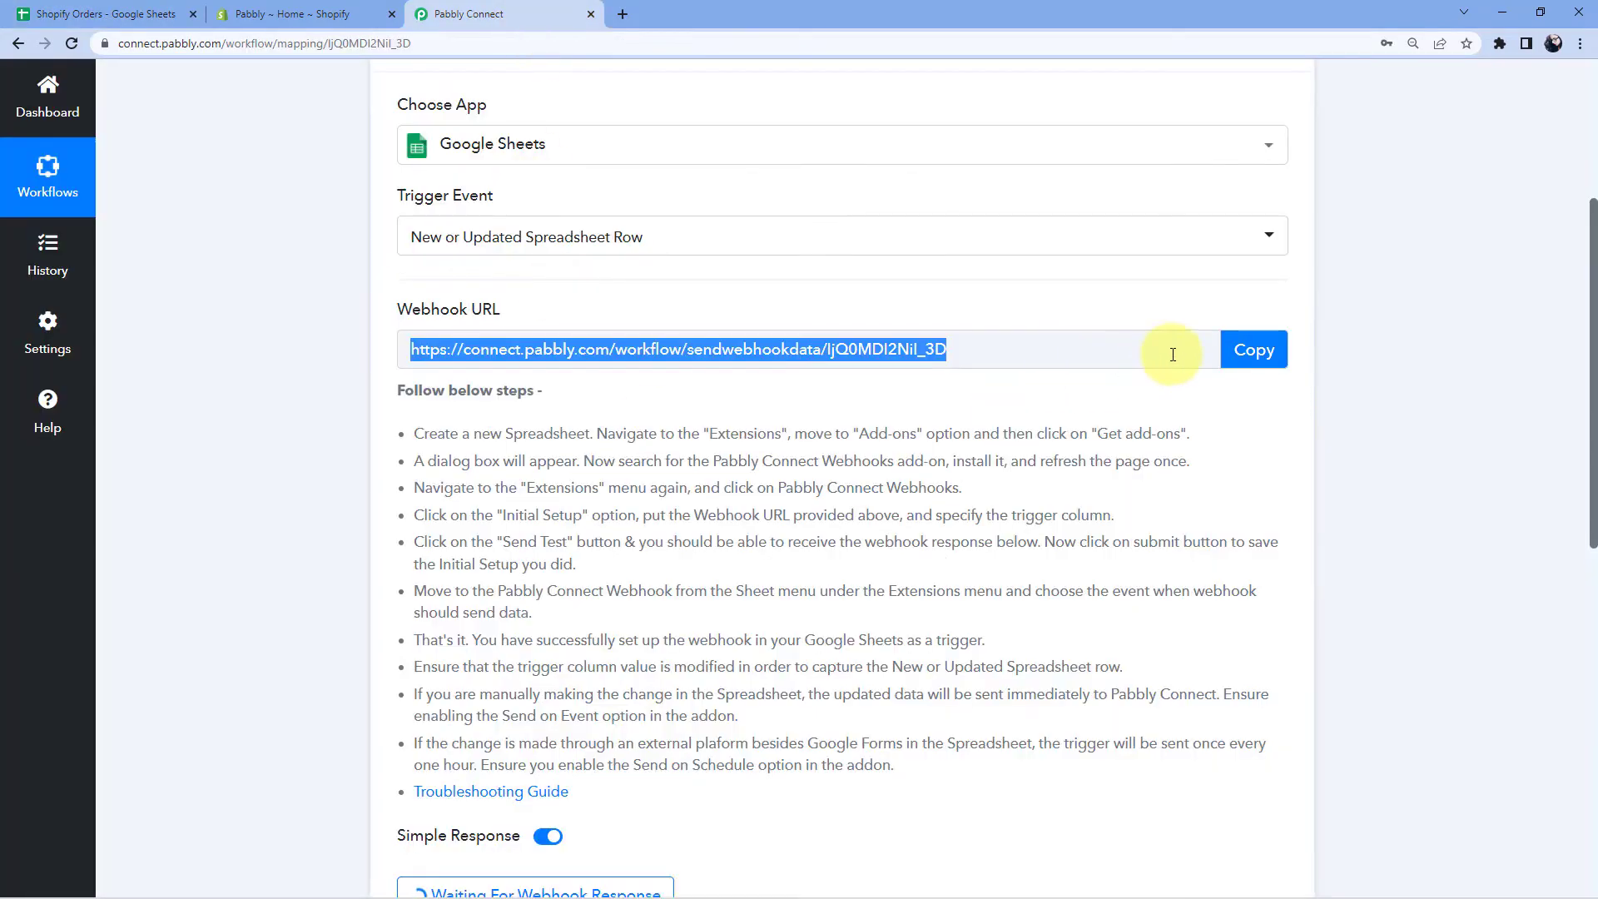
{"action": "left_click", "coordinate": [1247, 354]}
{"action": "left_click", "coordinate": [125, 14]}
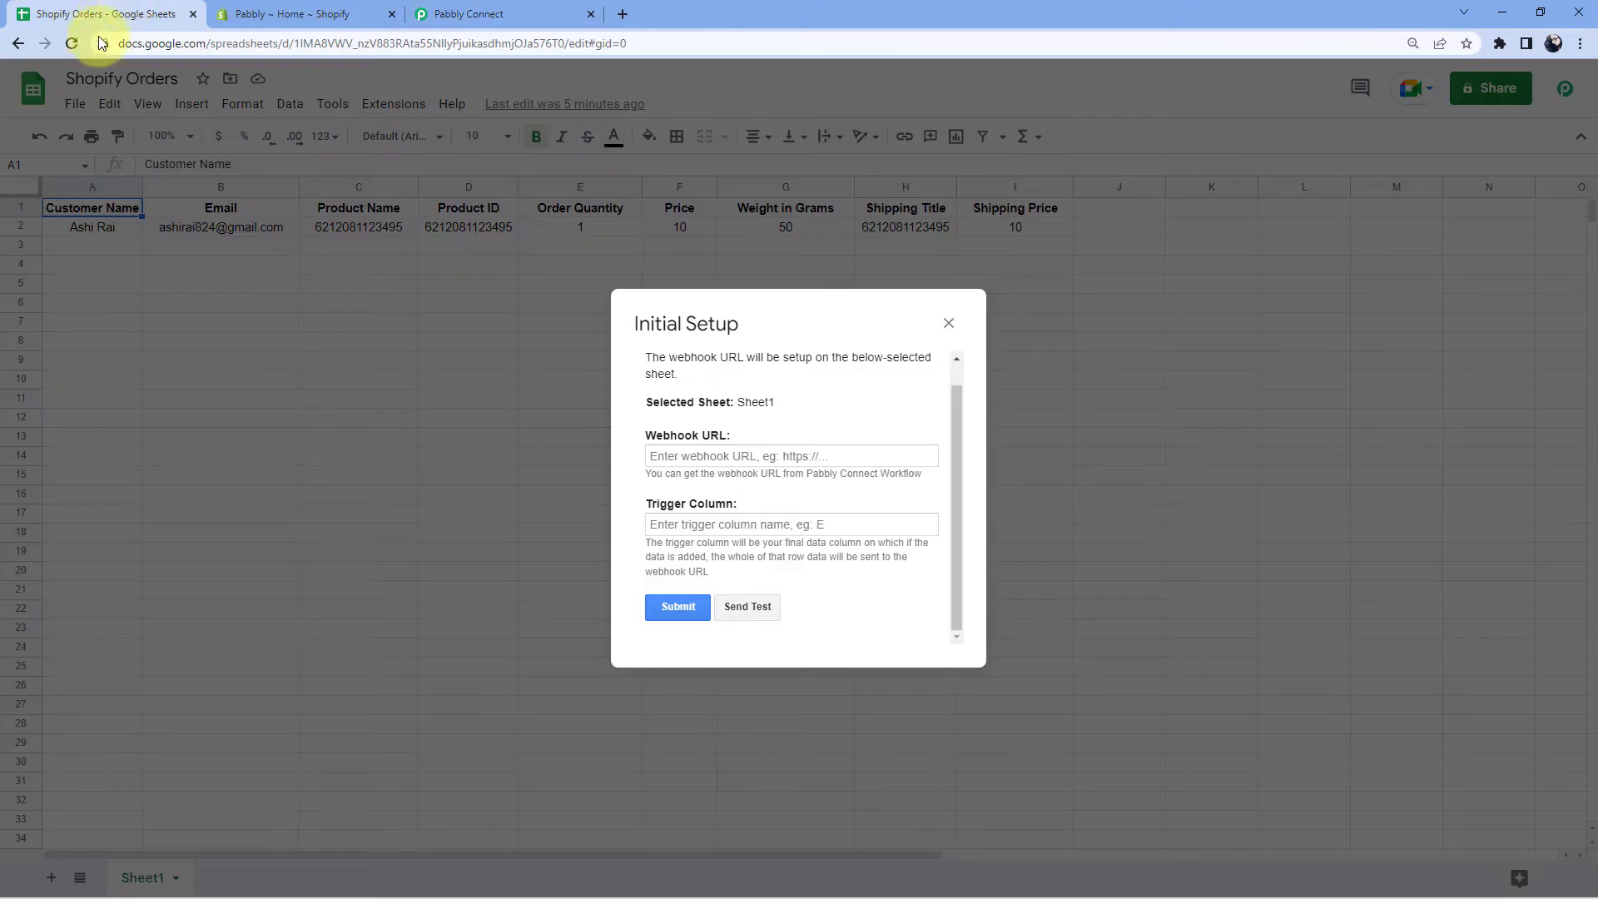
{"action": "left_click", "coordinate": [721, 455]}
{"action": "right_click", "coordinate": [733, 454]}
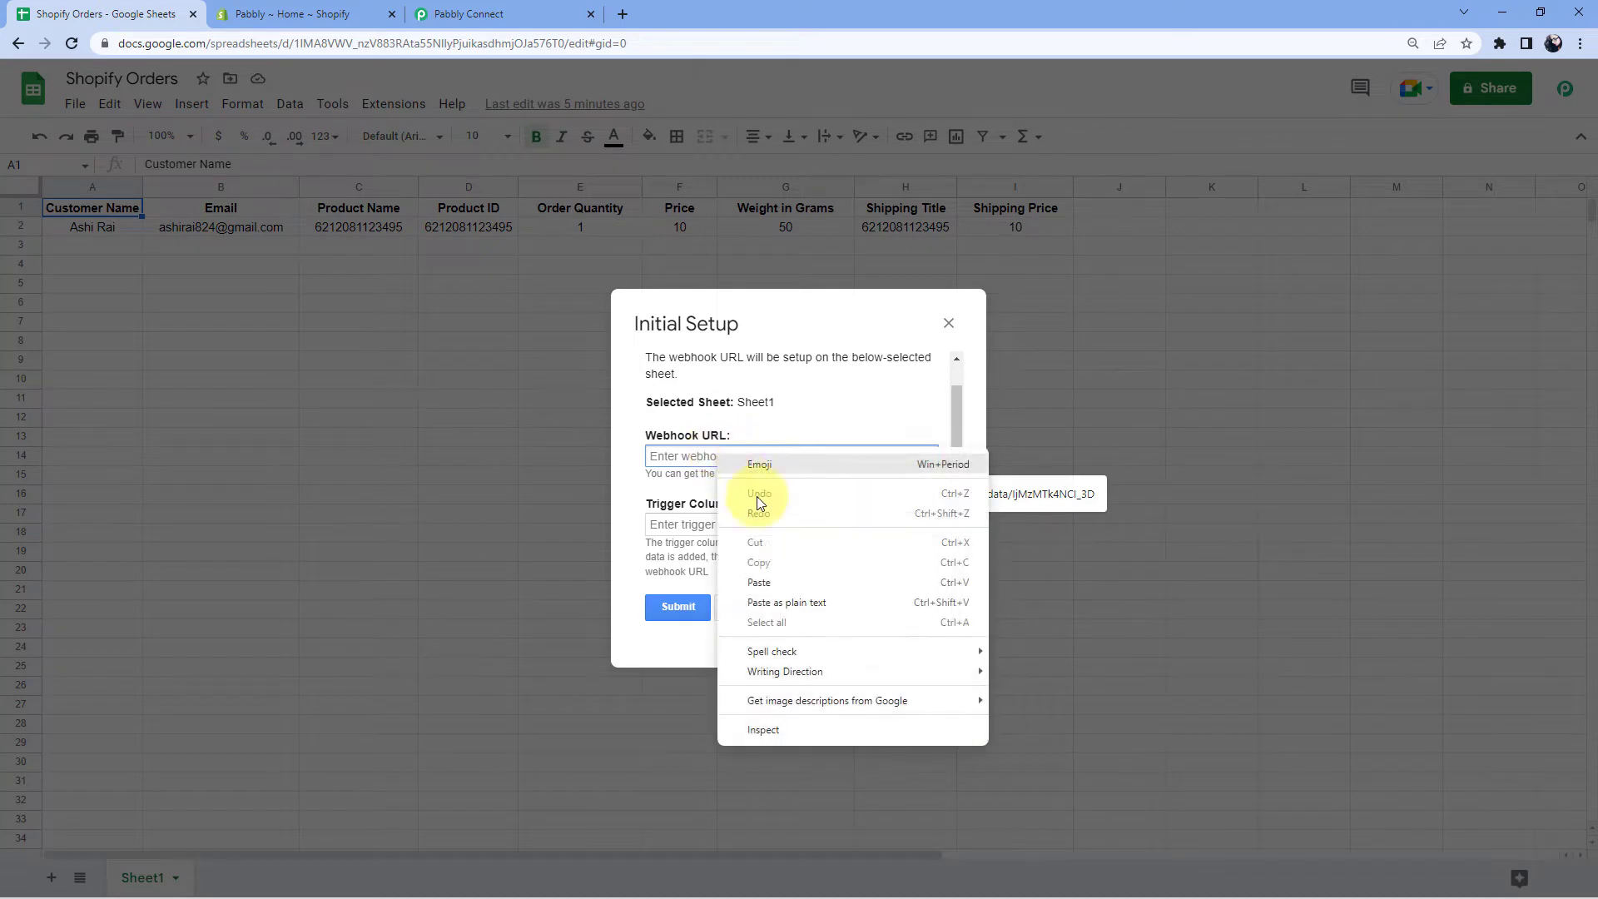
{"action": "left_click", "coordinate": [760, 579]}
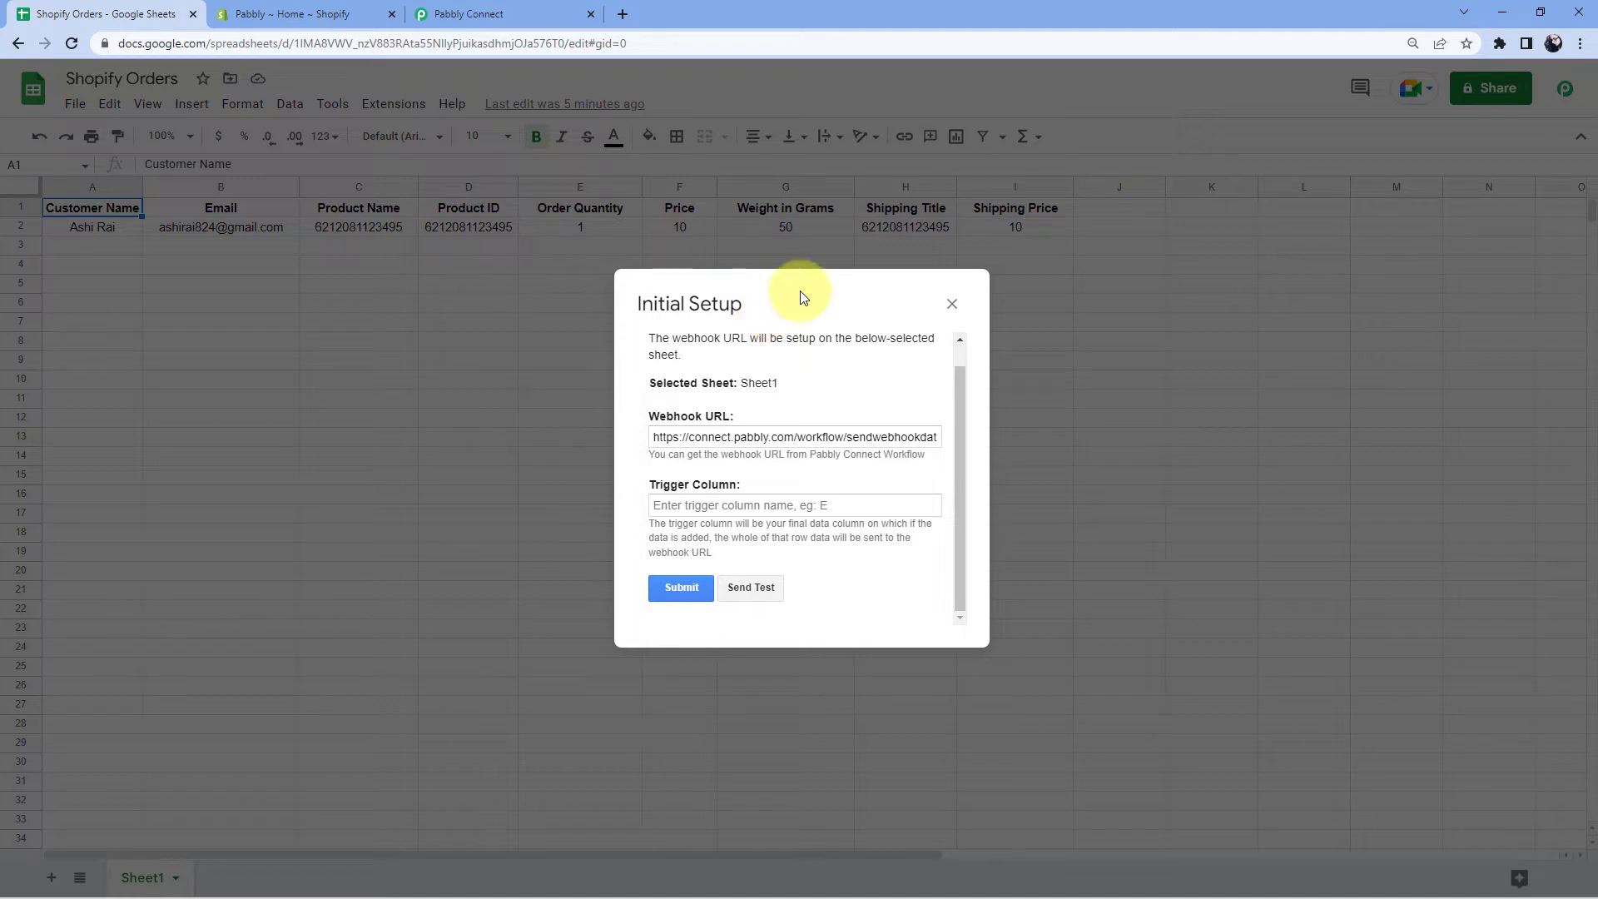
Zoom in, move the setup form left, and set Trigger Column to I.
{"action": "key", "text": "ctrl+equal"}
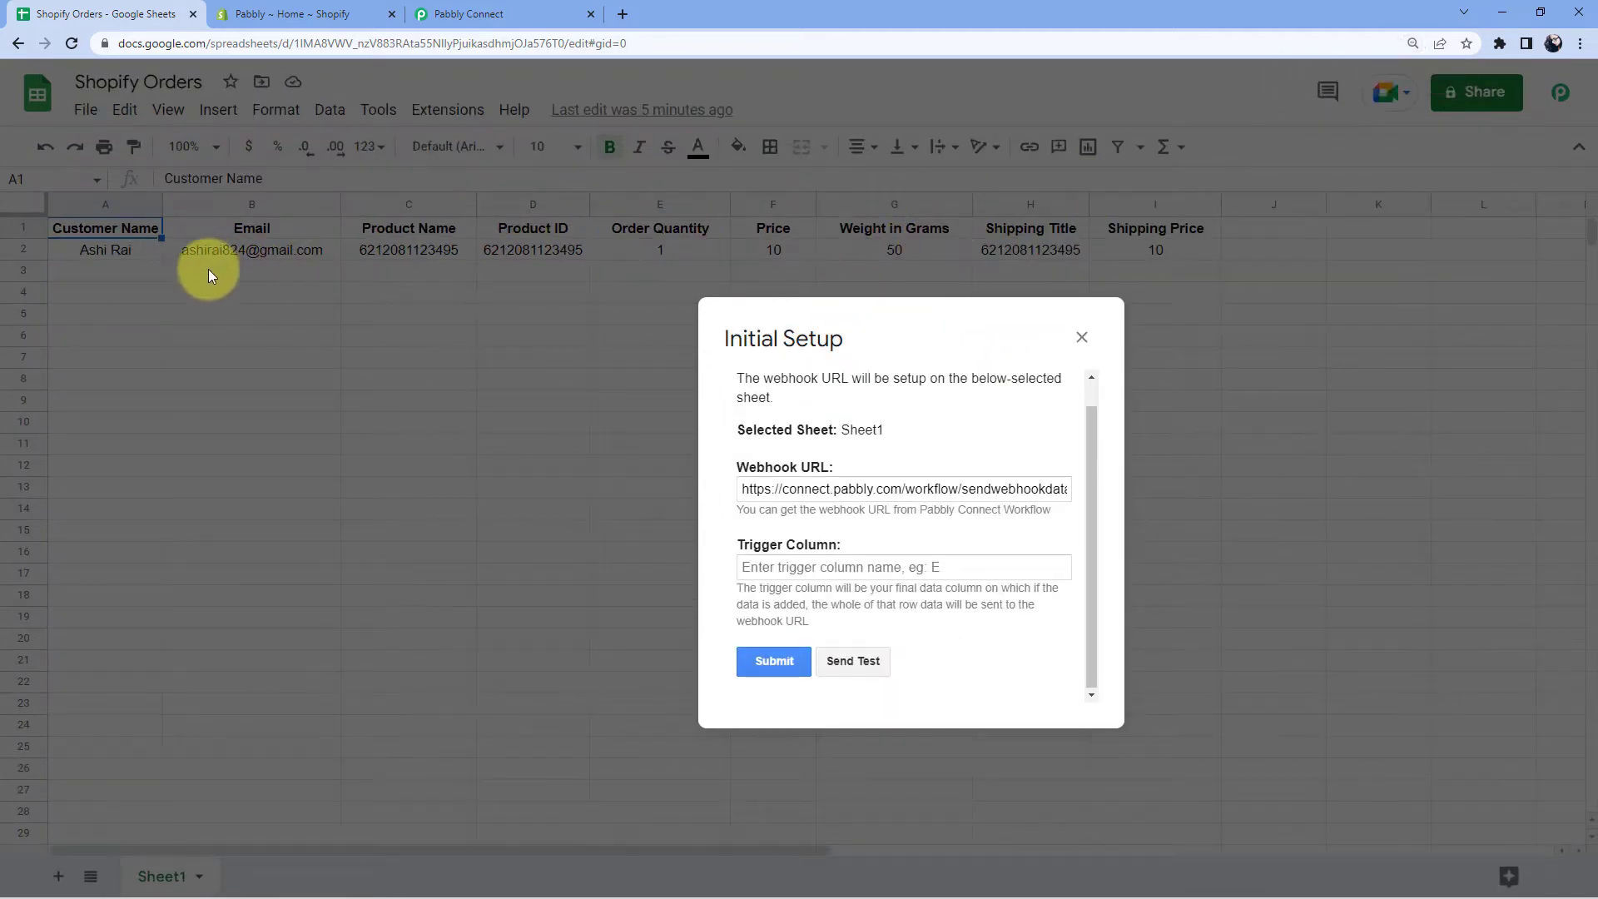
{"action": "left_click_drag", "start_coordinate": [857, 341], "coordinate": [722, 339]}
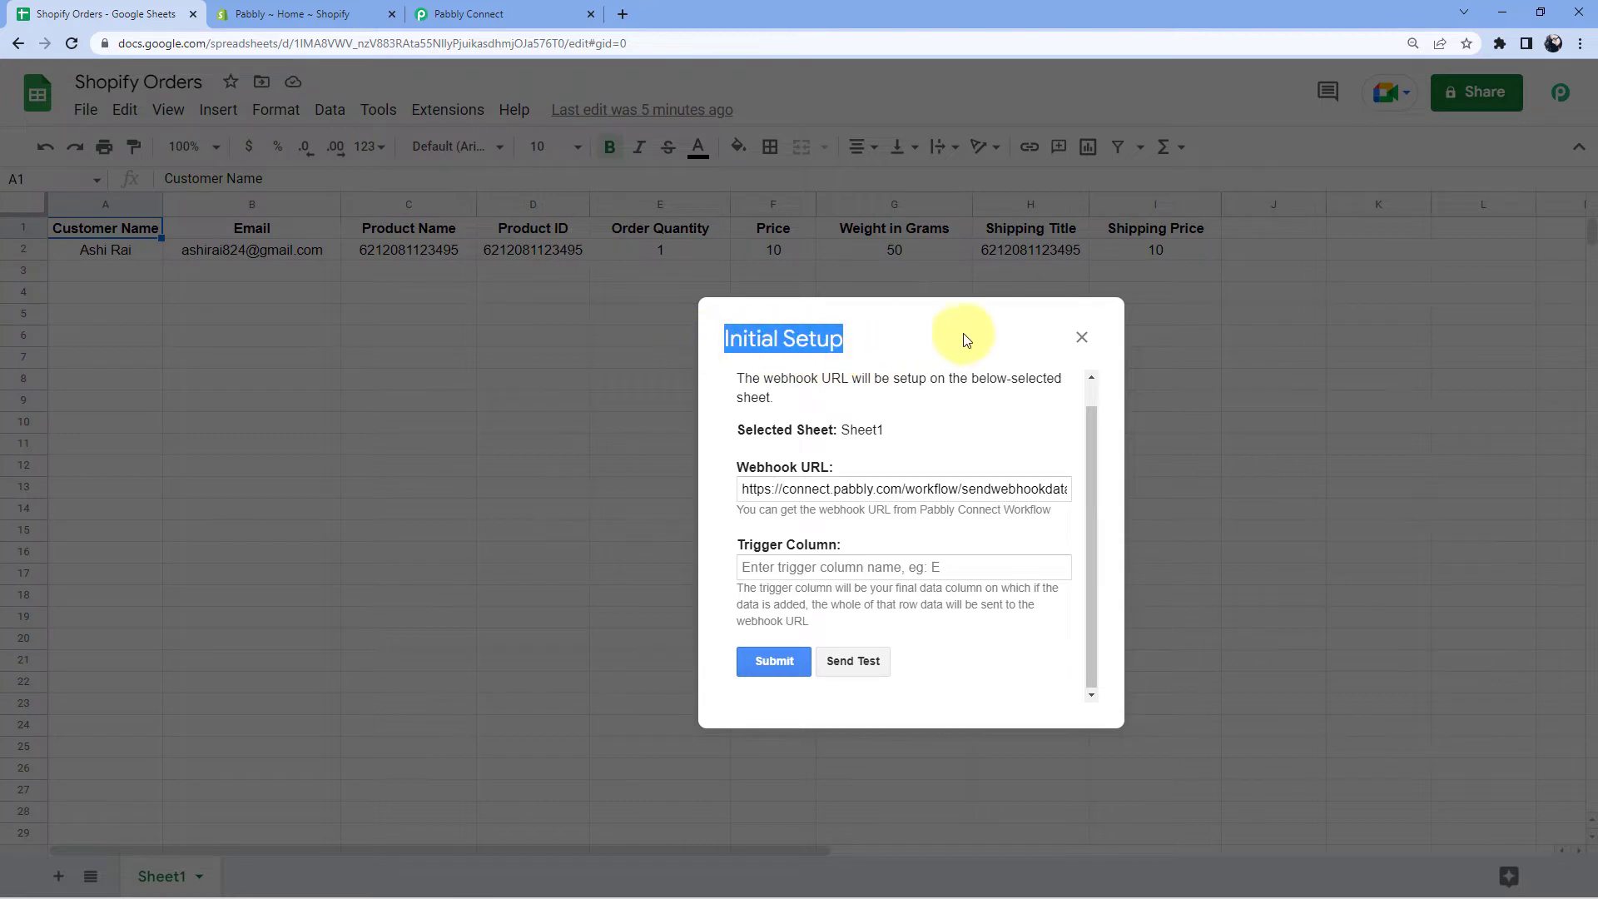
{"action": "left_click_drag", "start_coordinate": [966, 339], "coordinate": [766, 351]}
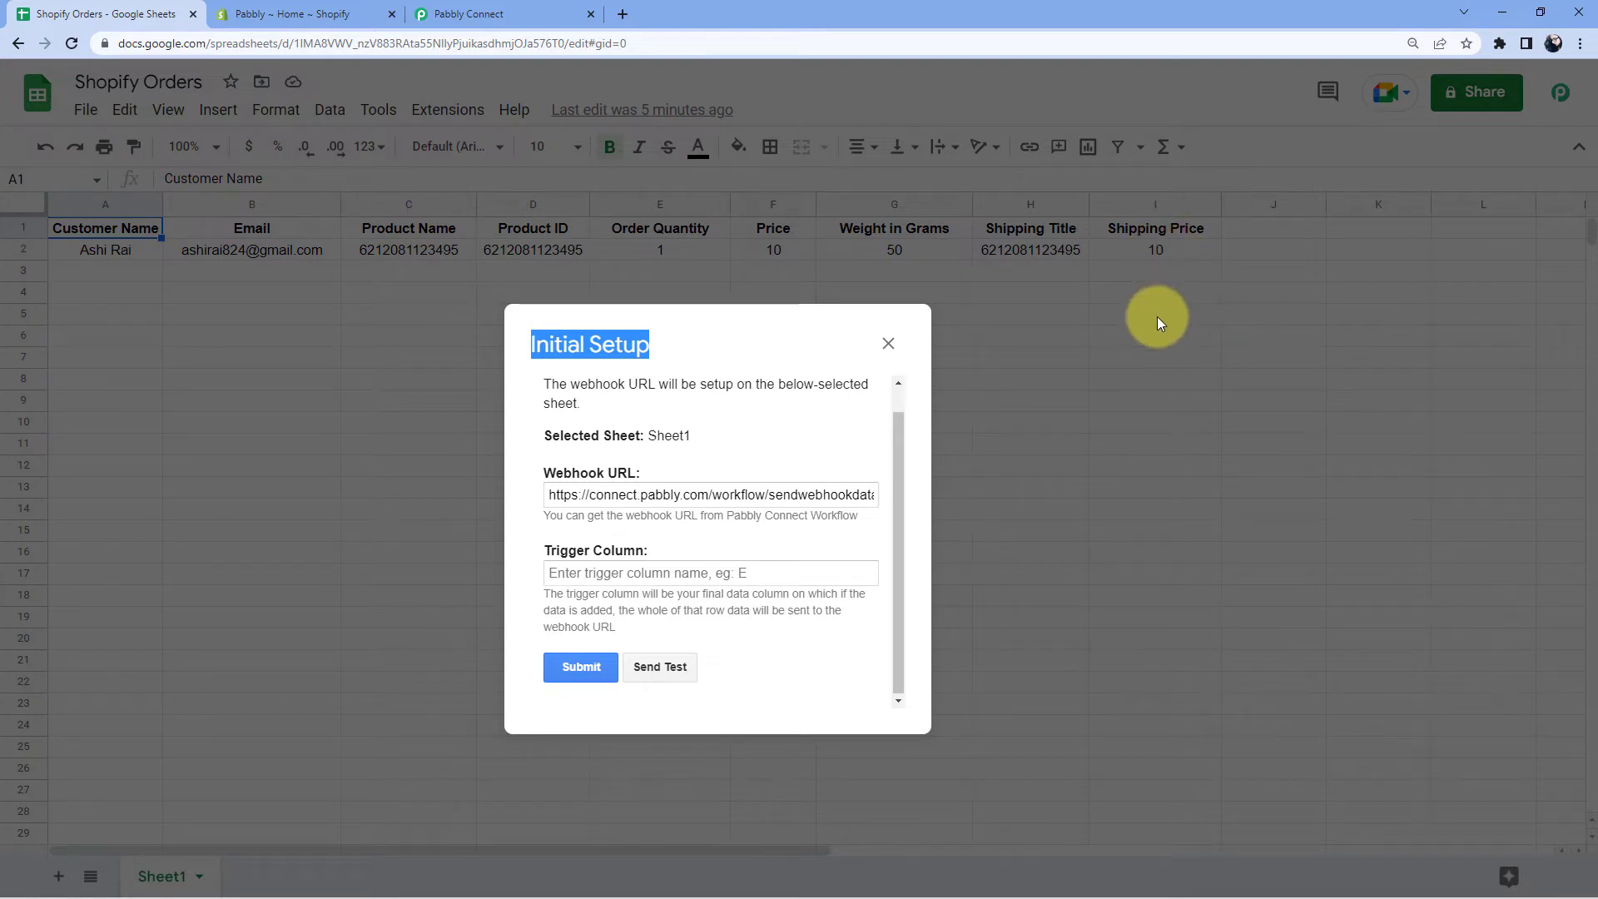
{"action": "left_click", "coordinate": [610, 574]}
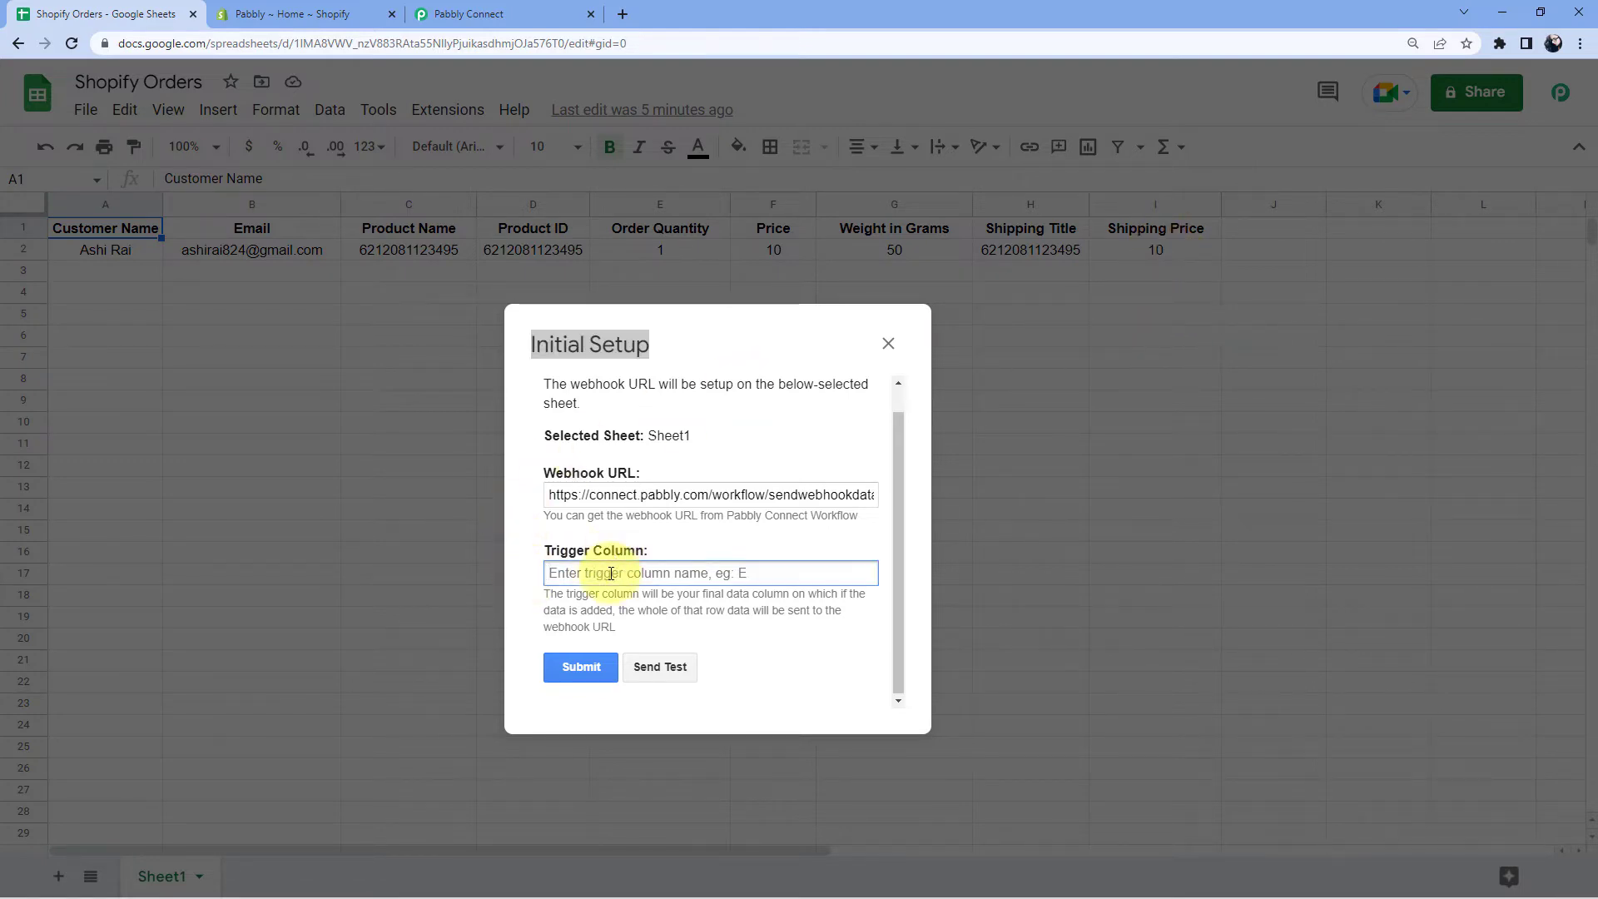
{"action": "type", "text": "I"}
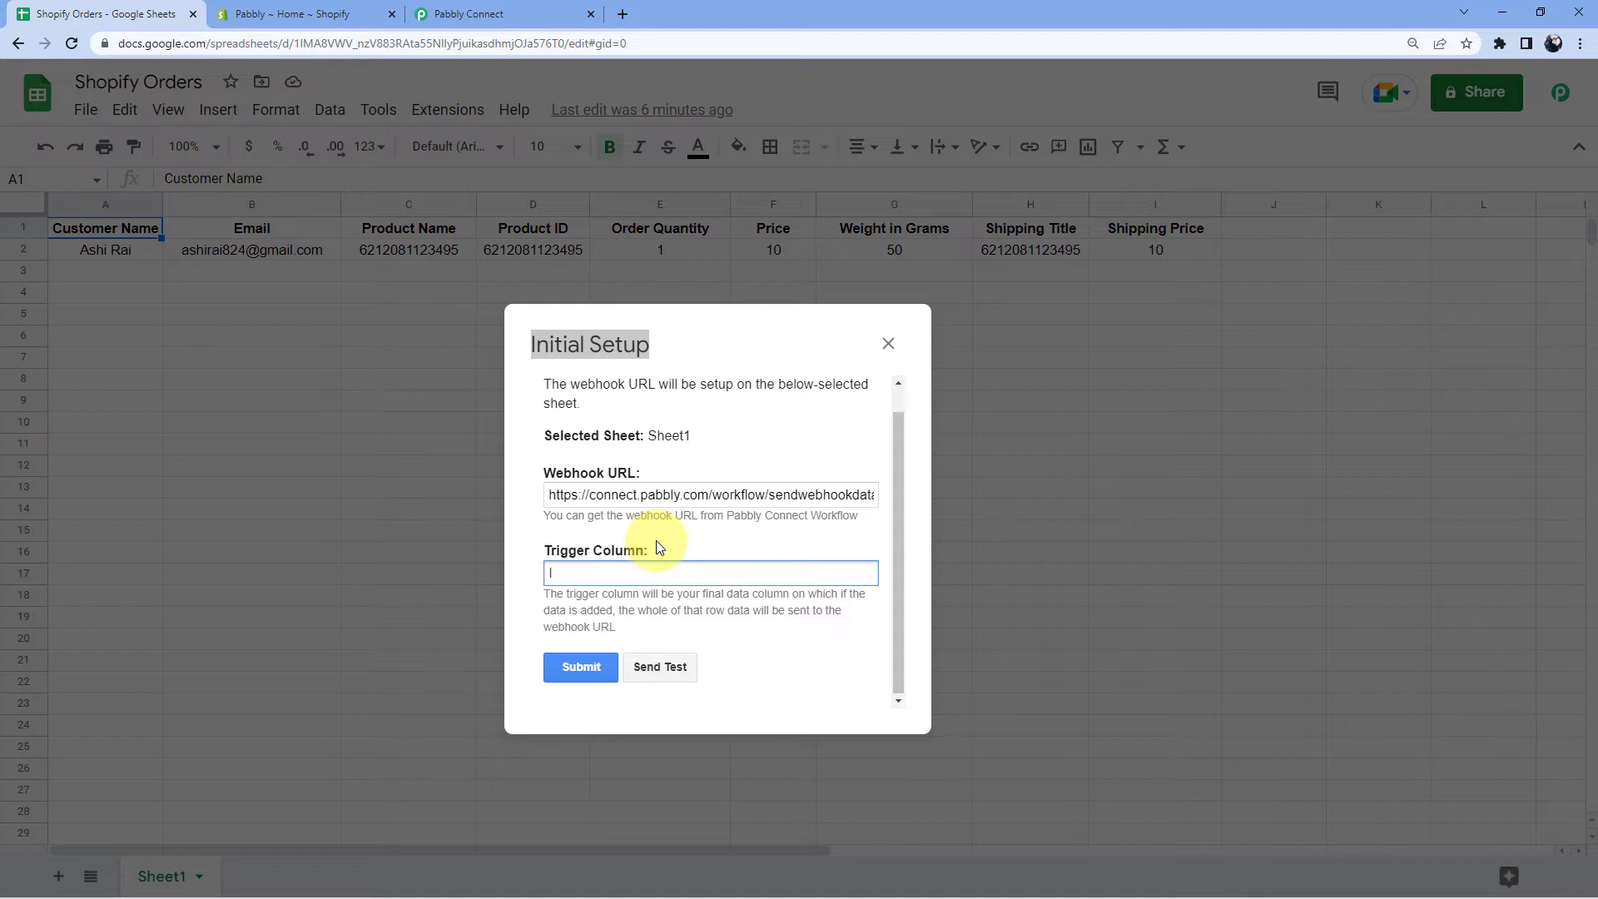
Send row 2's test data to Pabbly Connect, then submit the webhook setup.
{"action": "left_click", "coordinate": [716, 446]}
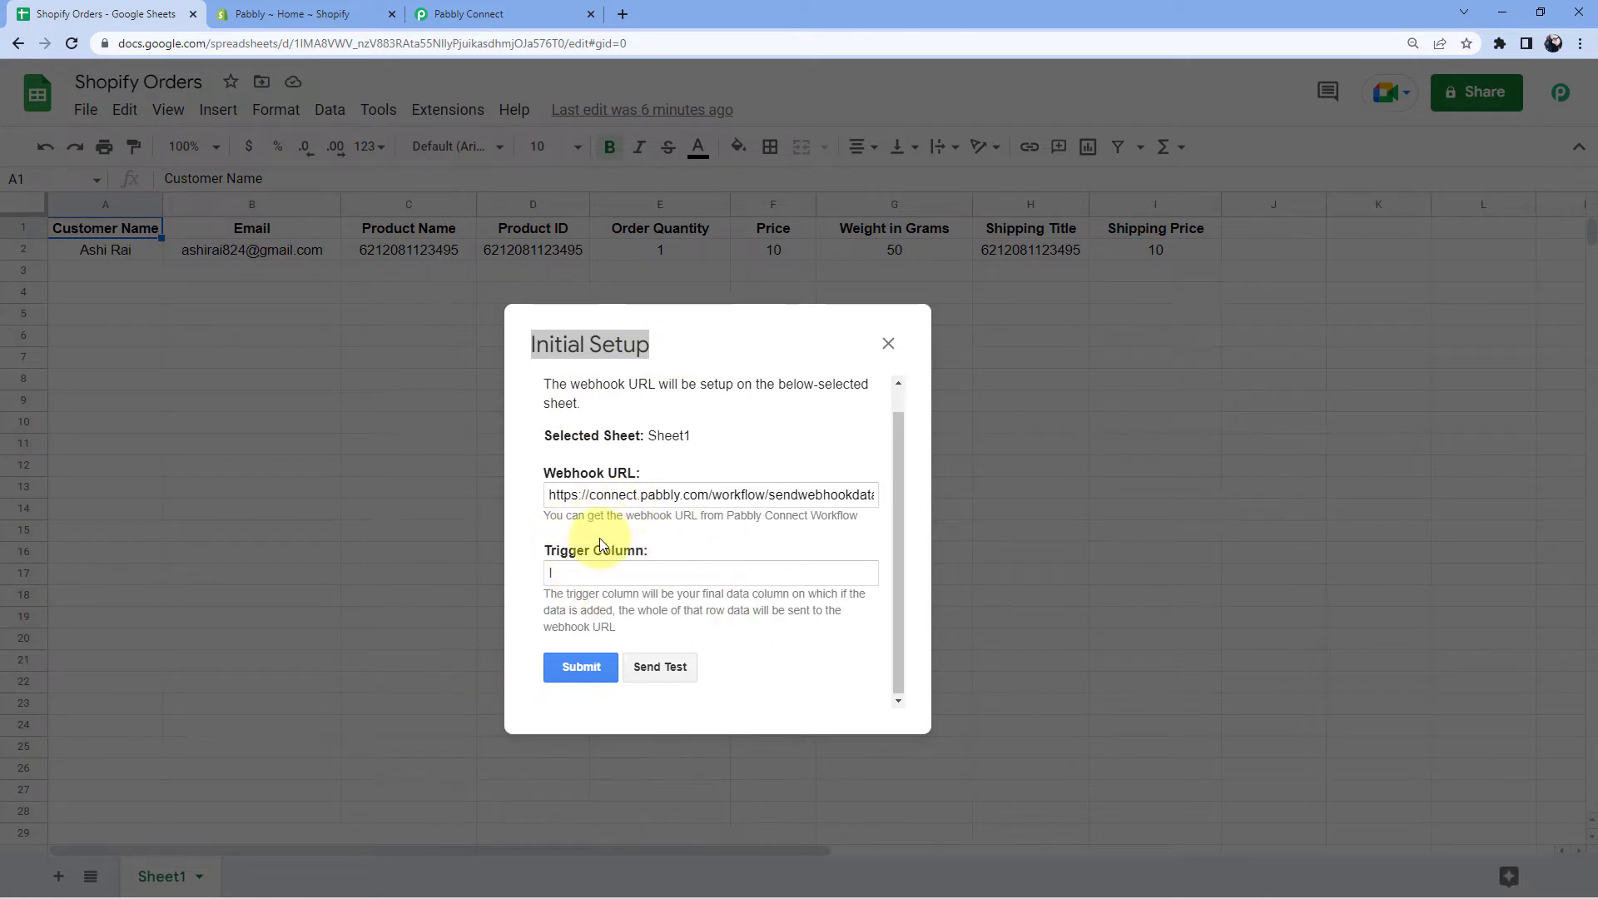
{"action": "left_click", "coordinate": [662, 669]}
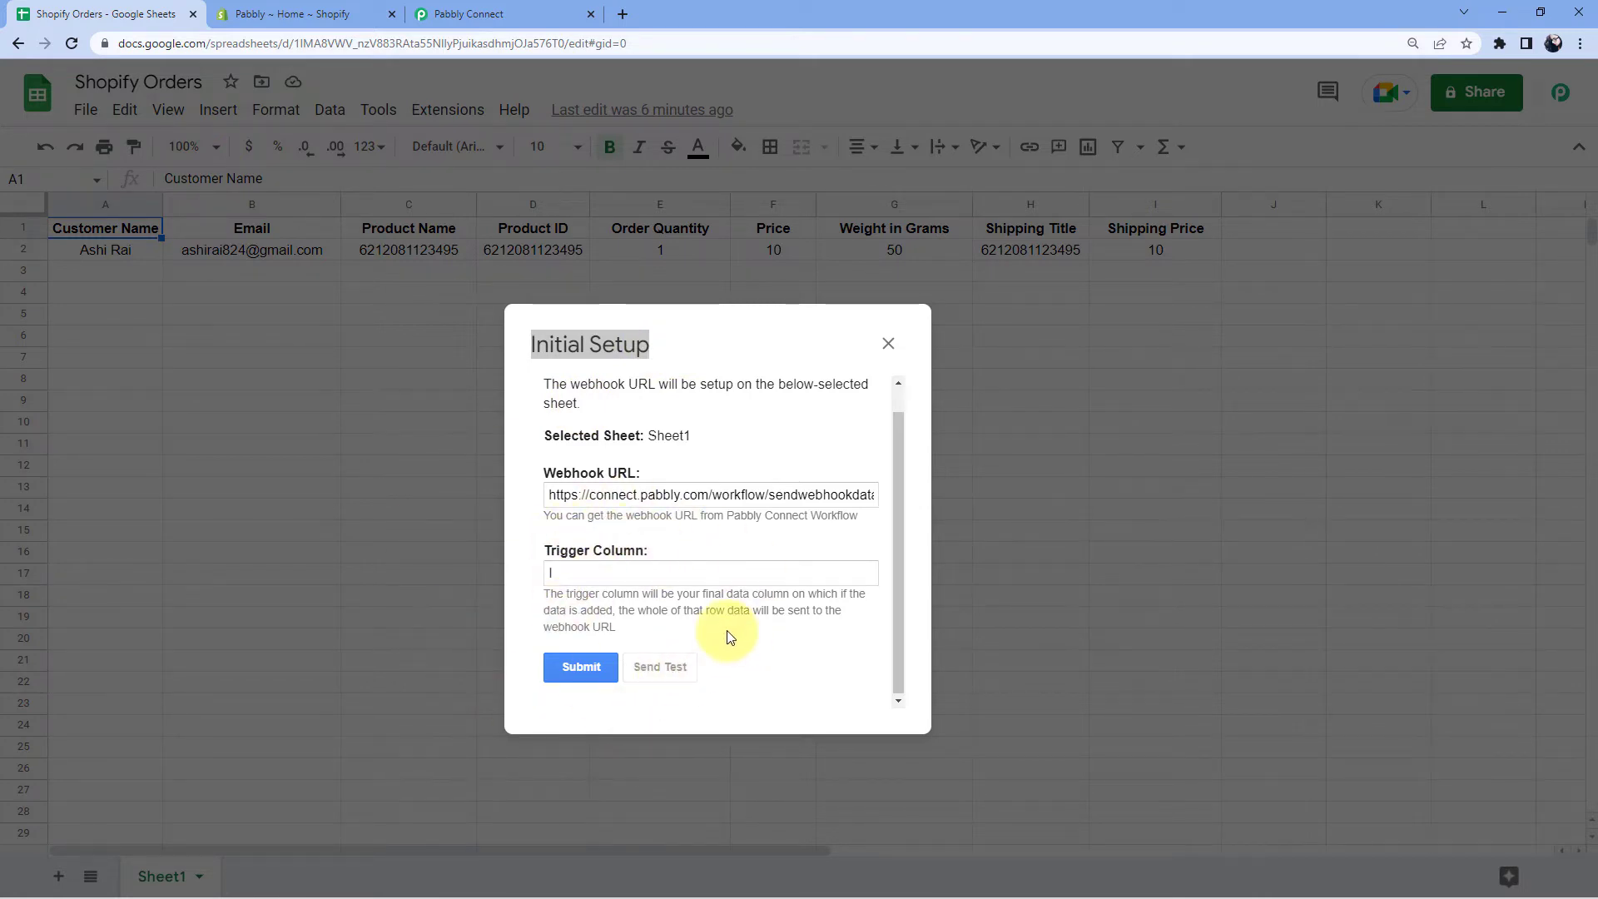
{"action": "scroll", "coordinate": [713, 654], "scroll_direction": "down", "scroll_amount": 1}
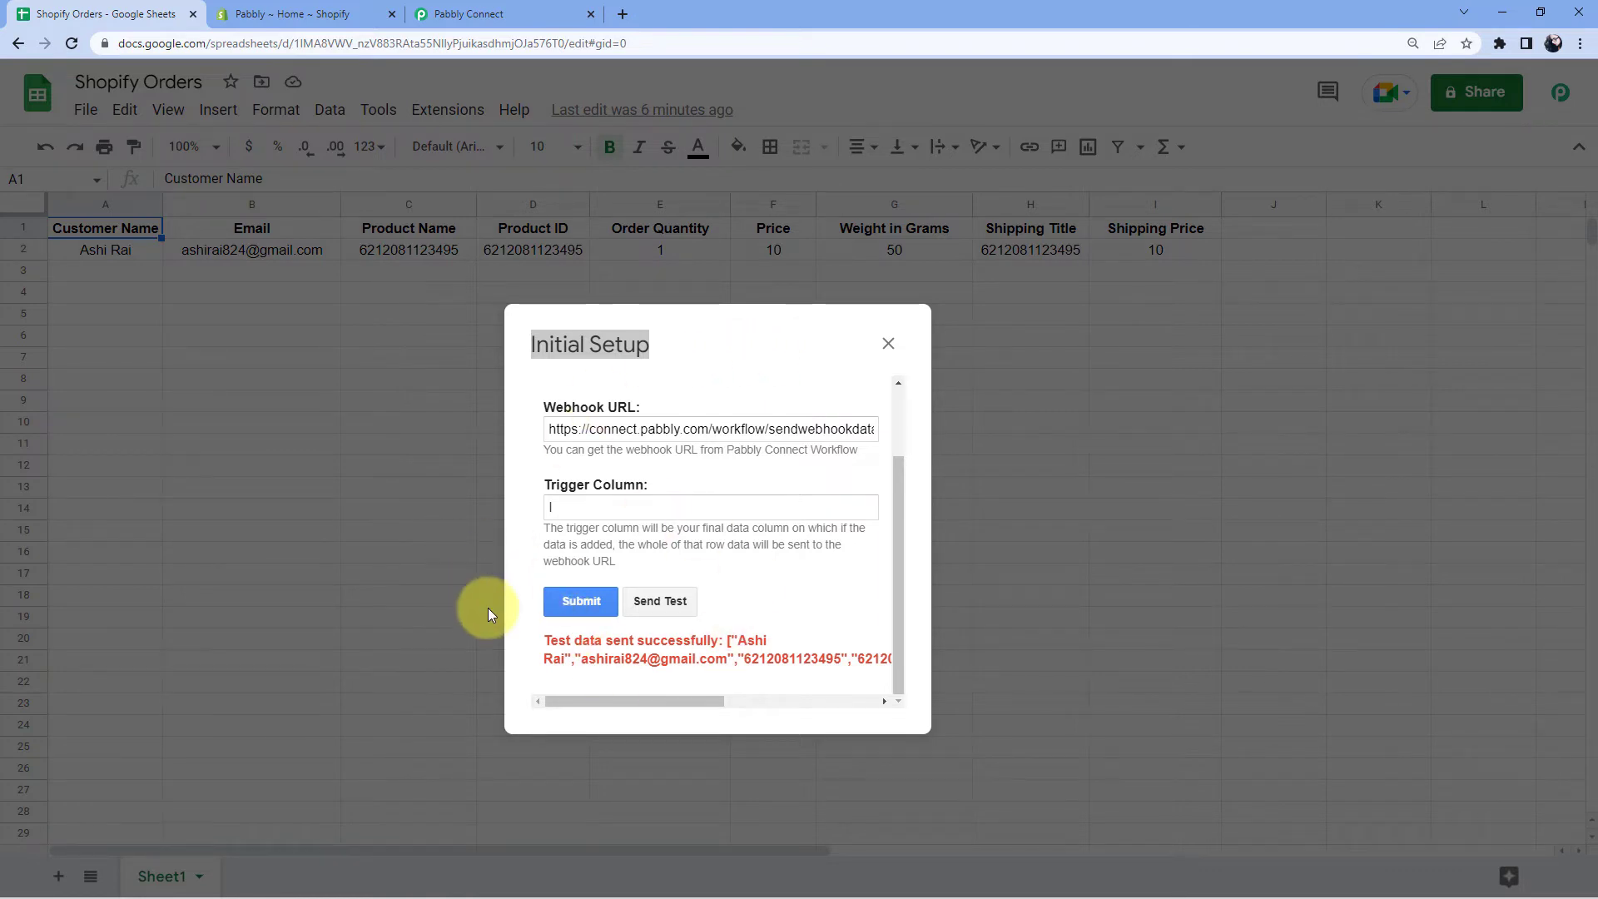
{"action": "left_click", "coordinate": [568, 605]}
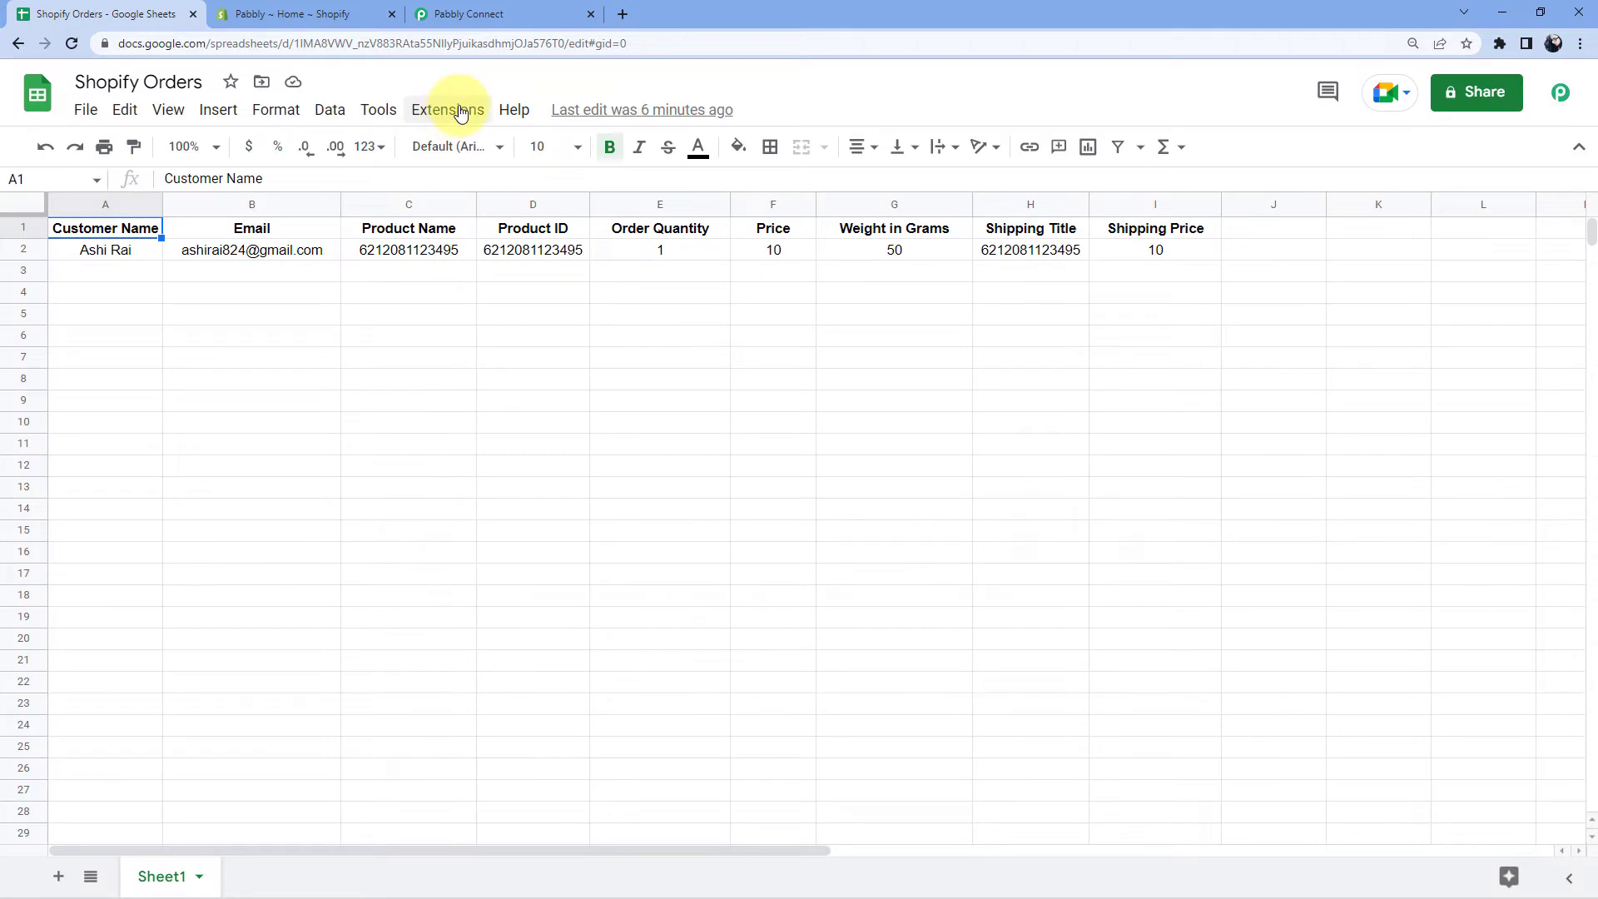
Enable Pabbly Connect Webhooks' Send On Event for the sheet.
{"action": "left_click", "coordinate": [460, 113]}
{"action": "mouse_move", "coordinate": [532, 383]}
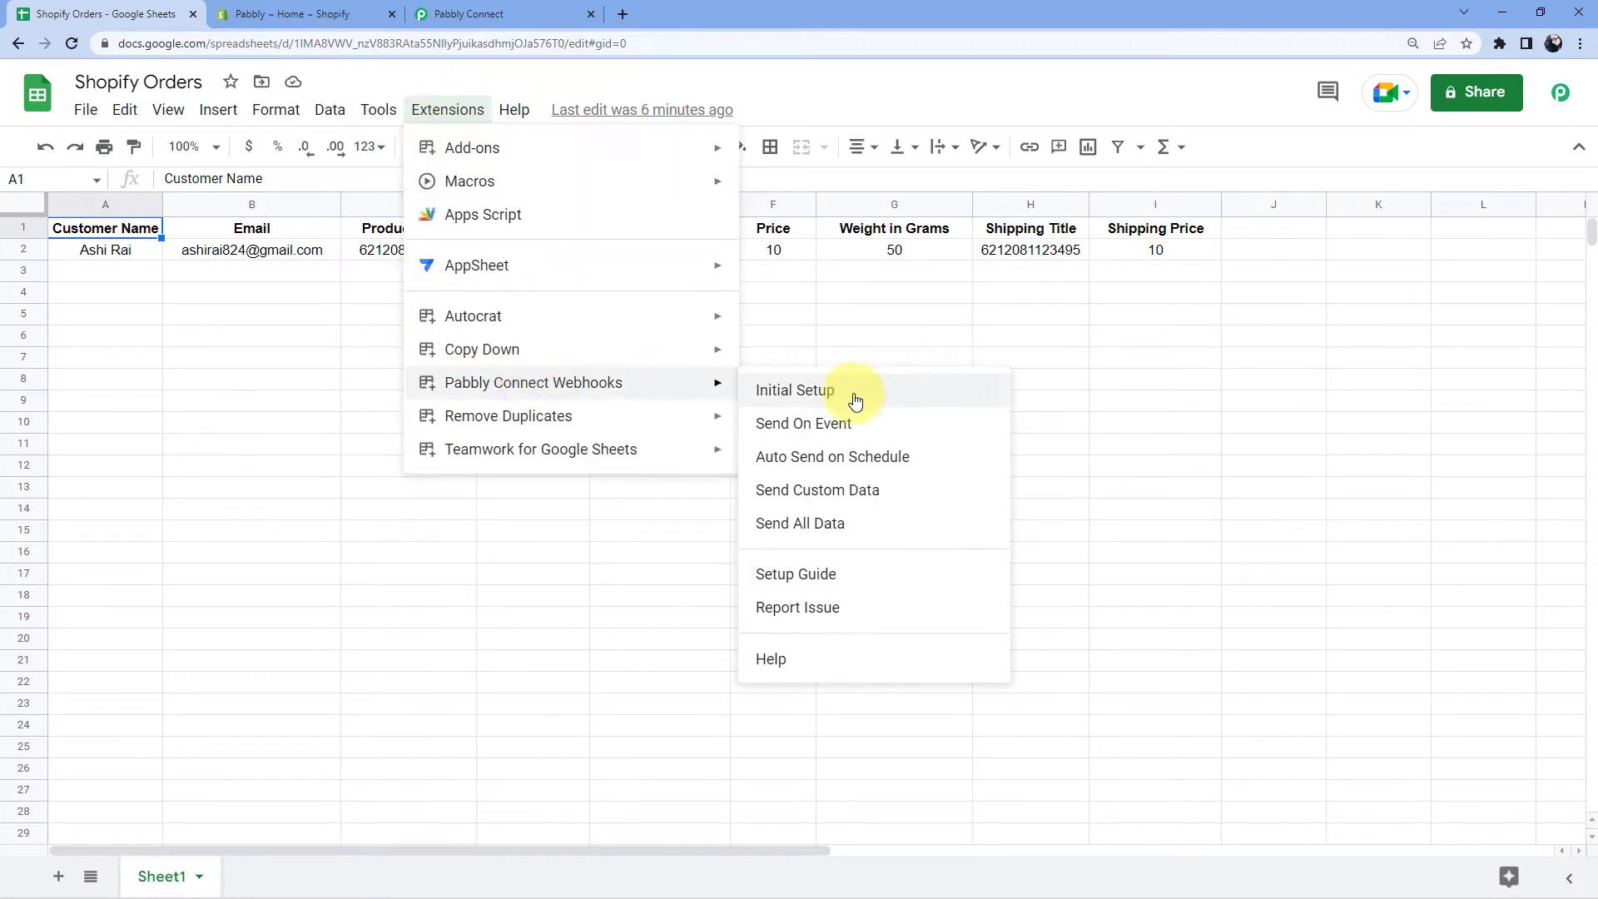
{"action": "left_click", "coordinate": [824, 424]}
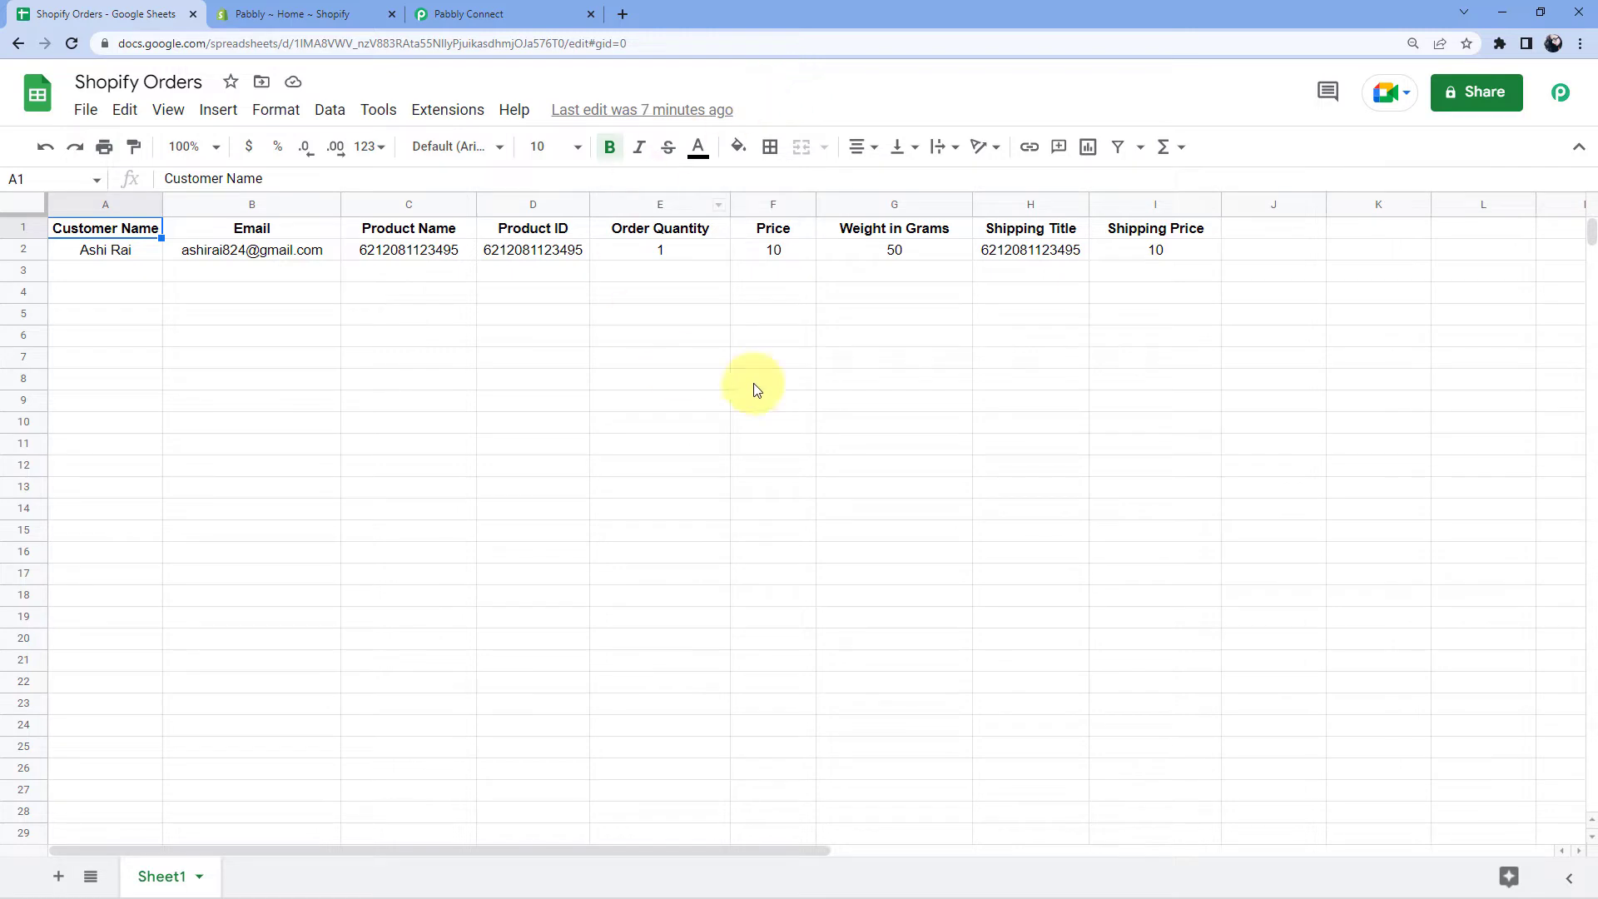
Check row 2's order details, then return to the Pabbly Connect workflow.
{"action": "left_click_drag", "start_coordinate": [97, 254], "coordinate": [1141, 263]}
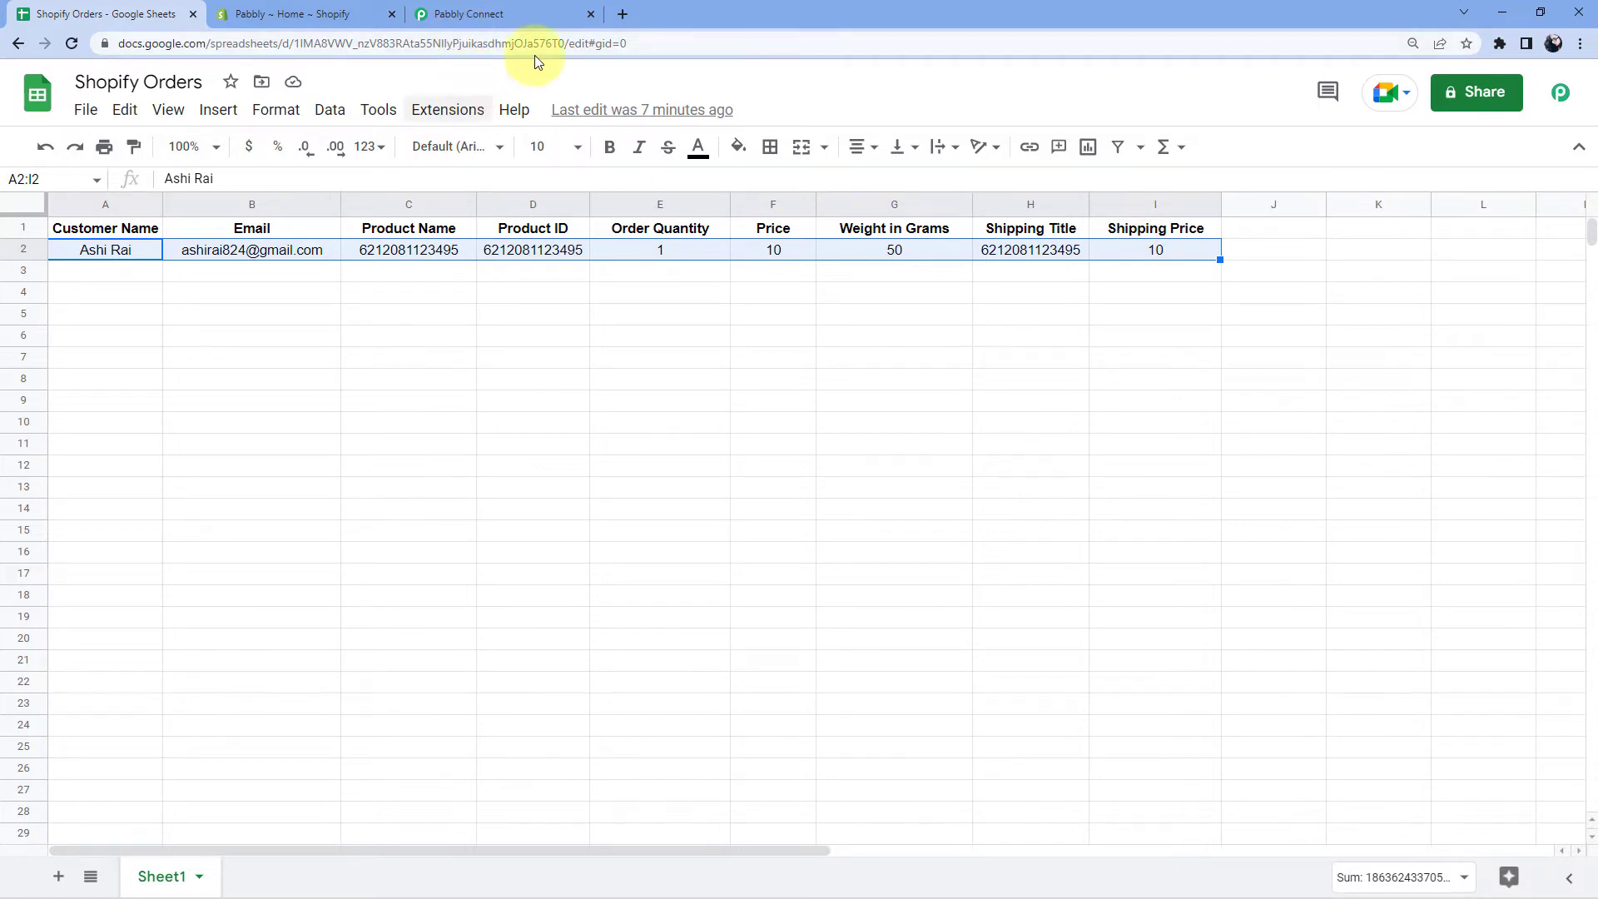
{"action": "left_click", "coordinate": [537, 12]}
{"action": "scroll", "coordinate": [323, 197], "scroll_direction": "down", "scroll_amount": 9}
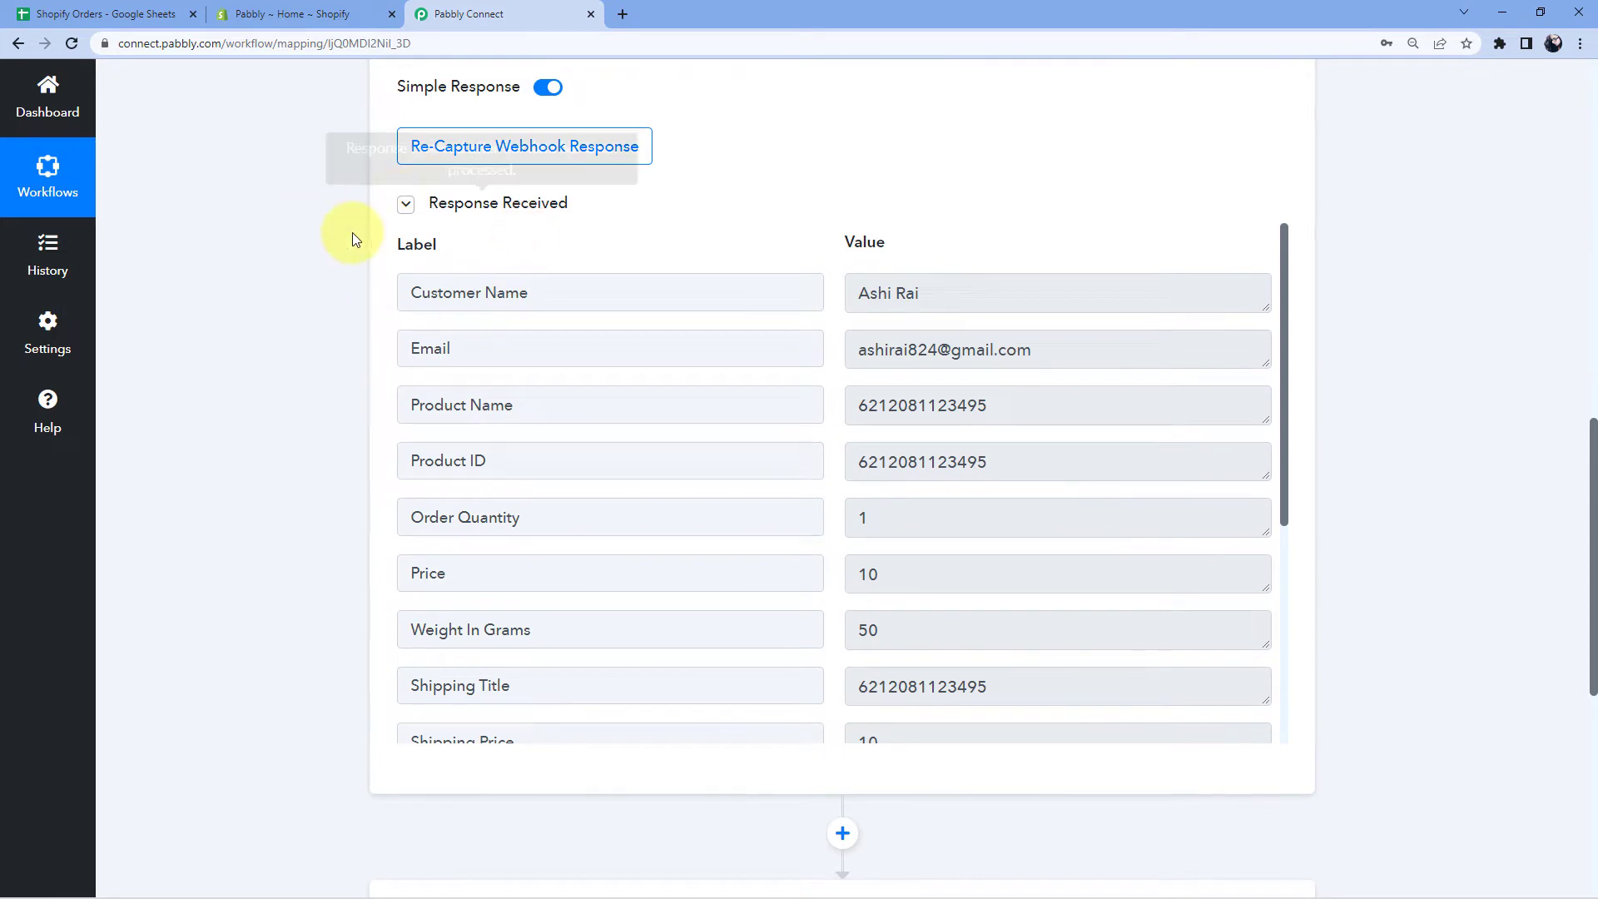
Review the received Customer Name, Email and Product Name values, then return to the spreadsheet.
{"action": "scroll", "coordinate": [782, 193], "scroll_direction": "down", "scroll_amount": 1}
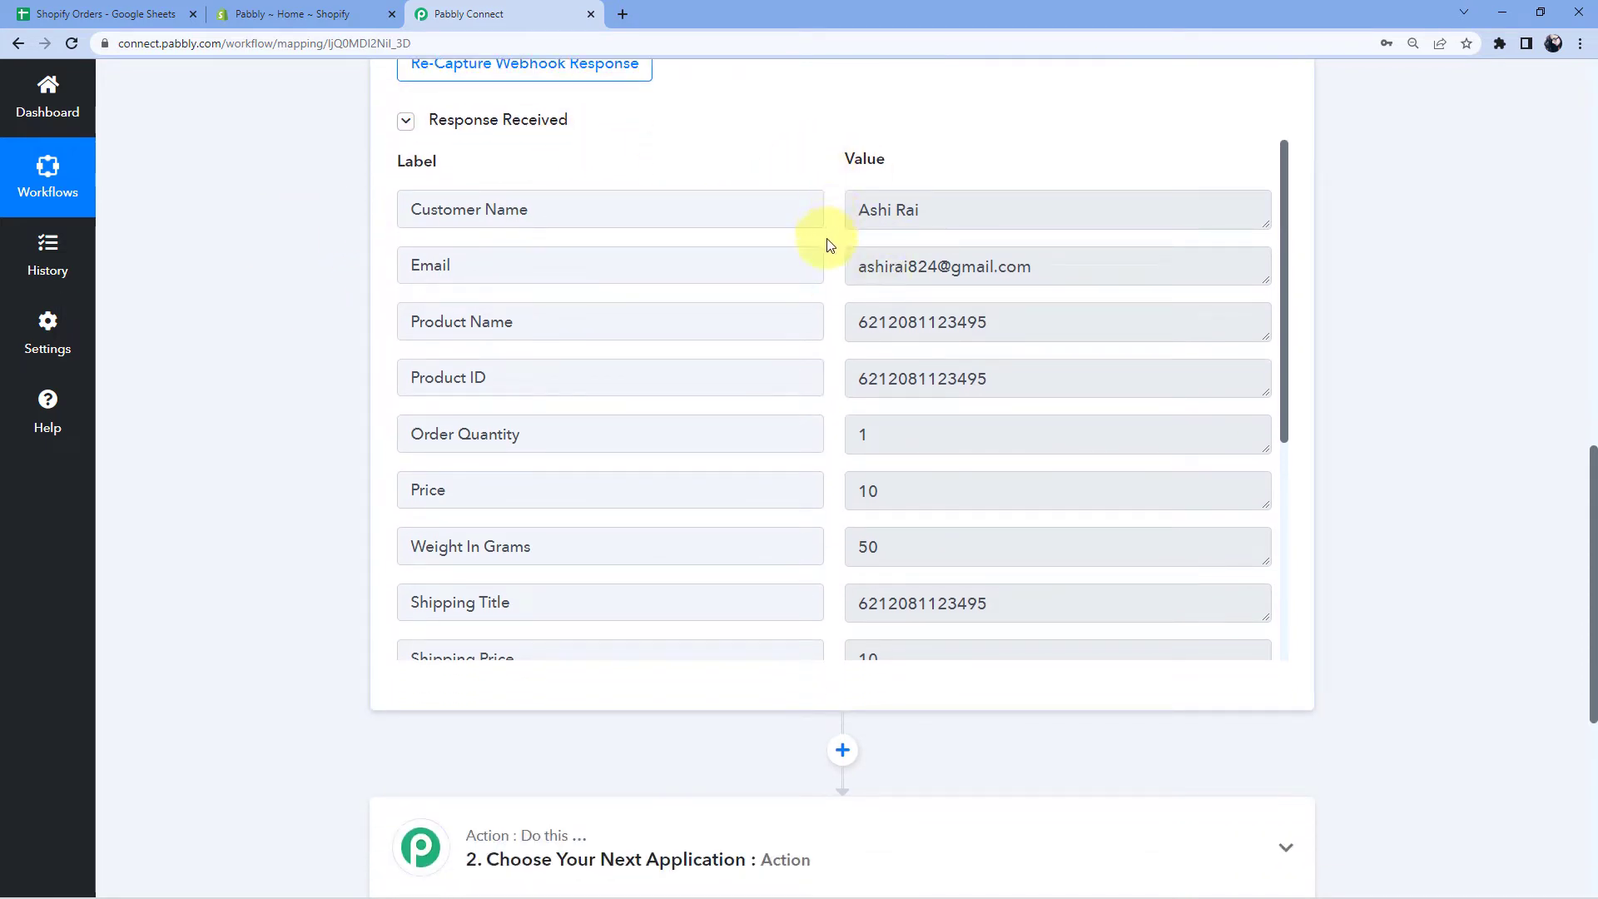
{"action": "left_click_drag", "start_coordinate": [935, 210], "coordinate": [824, 216]}
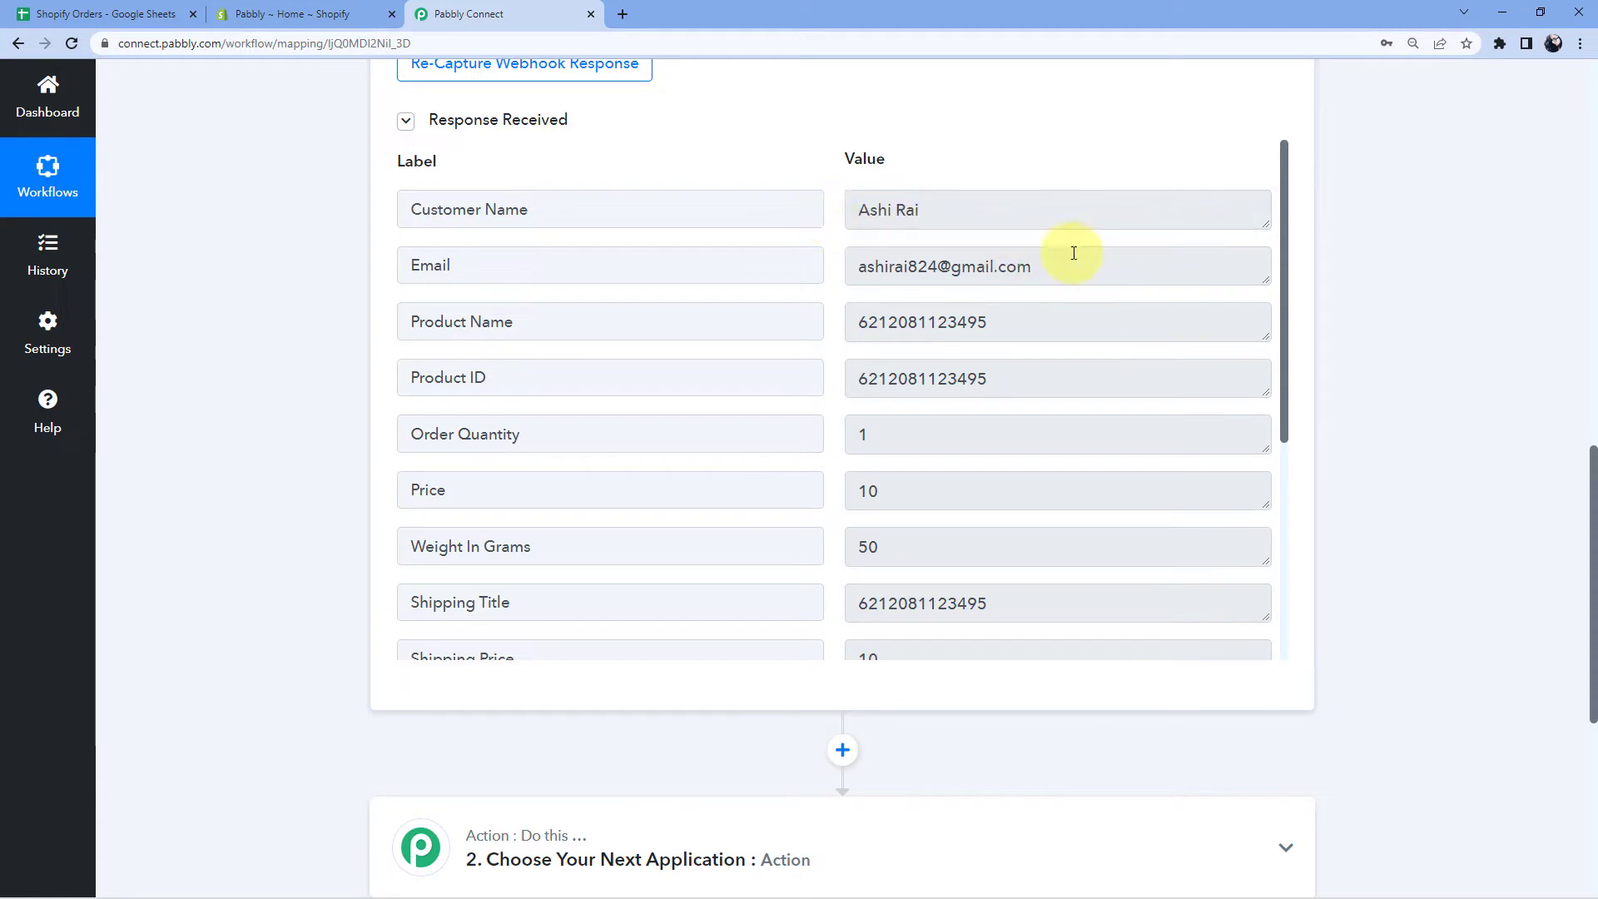
{"action": "left_click_drag", "start_coordinate": [1069, 267], "coordinate": [841, 275]}
{"action": "left_click_drag", "start_coordinate": [1012, 322], "coordinate": [828, 335]}
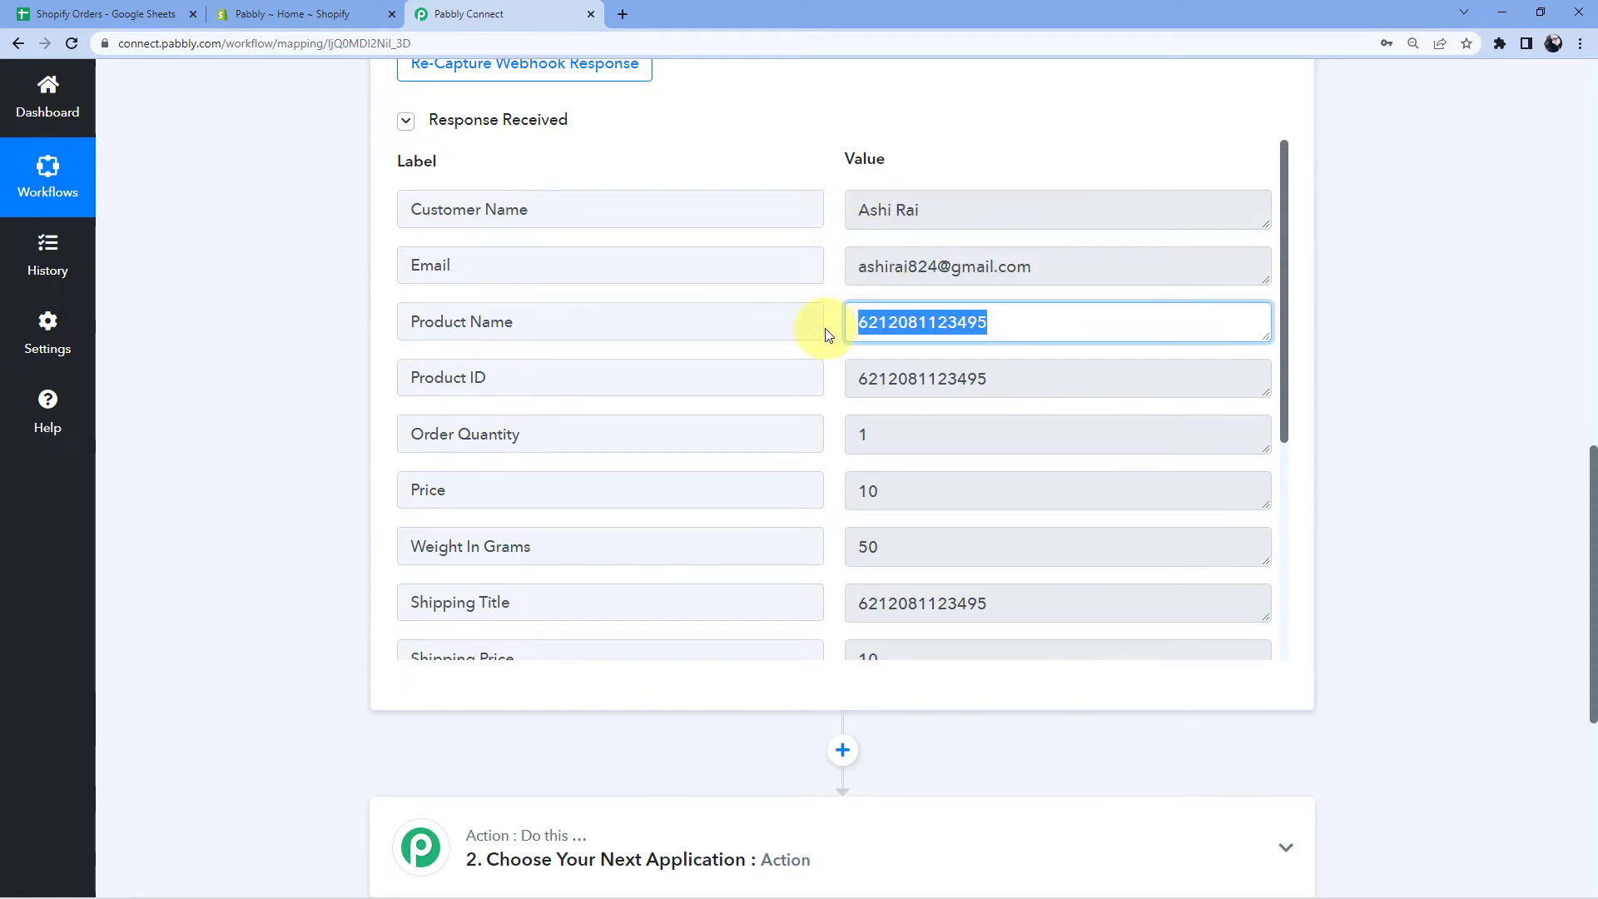
{"action": "left_click", "coordinate": [828, 333]}
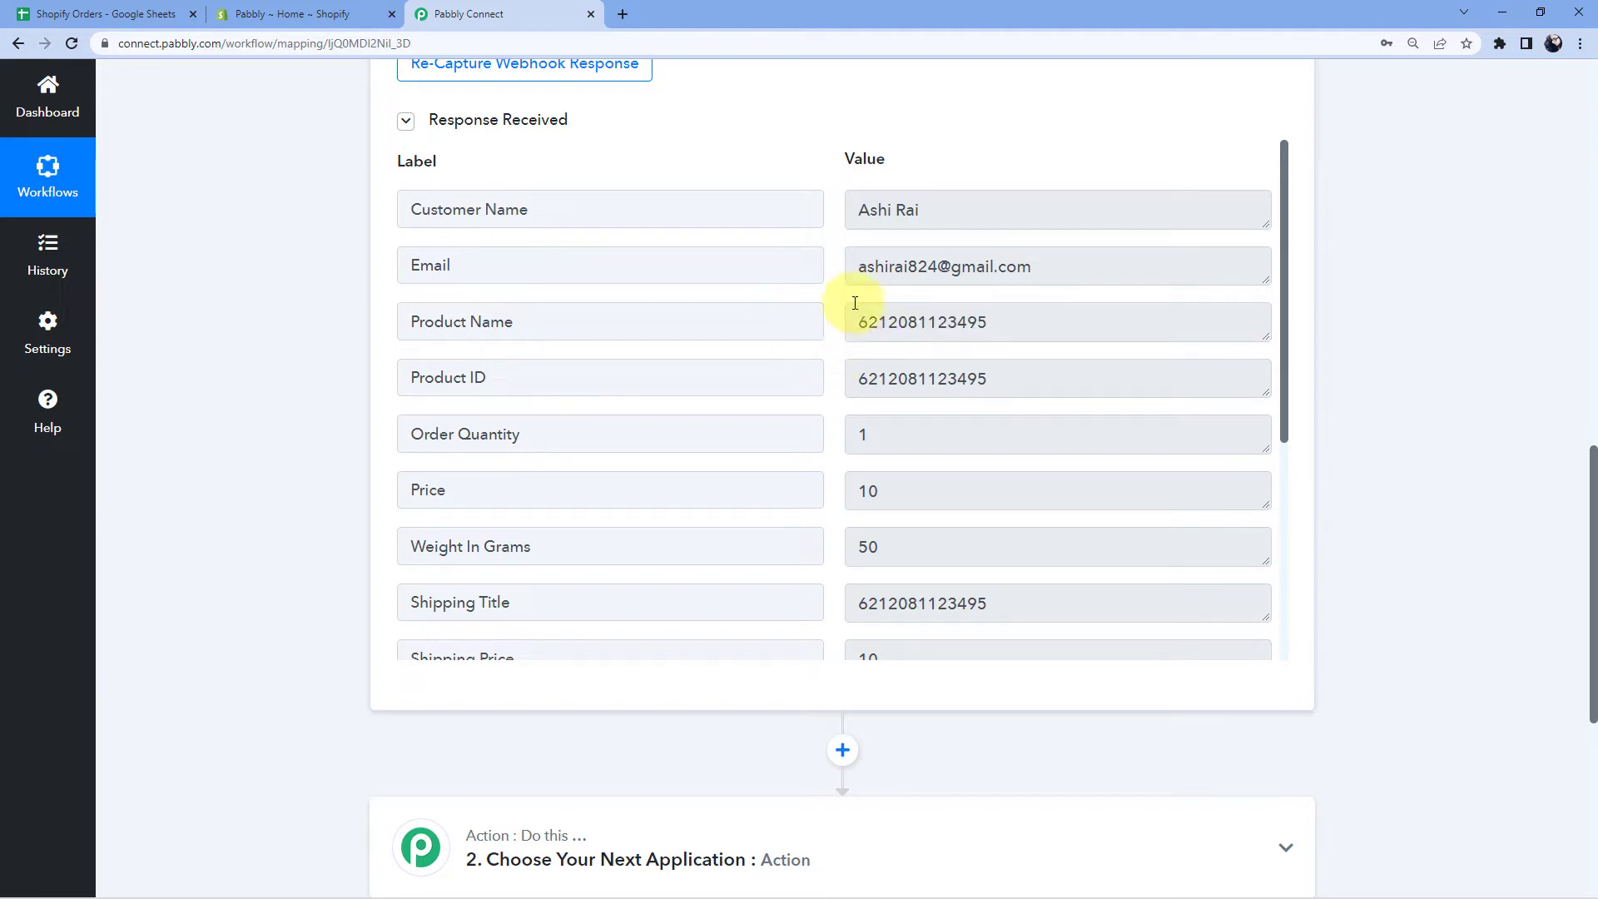
{"action": "double_click", "coordinate": [855, 323]}
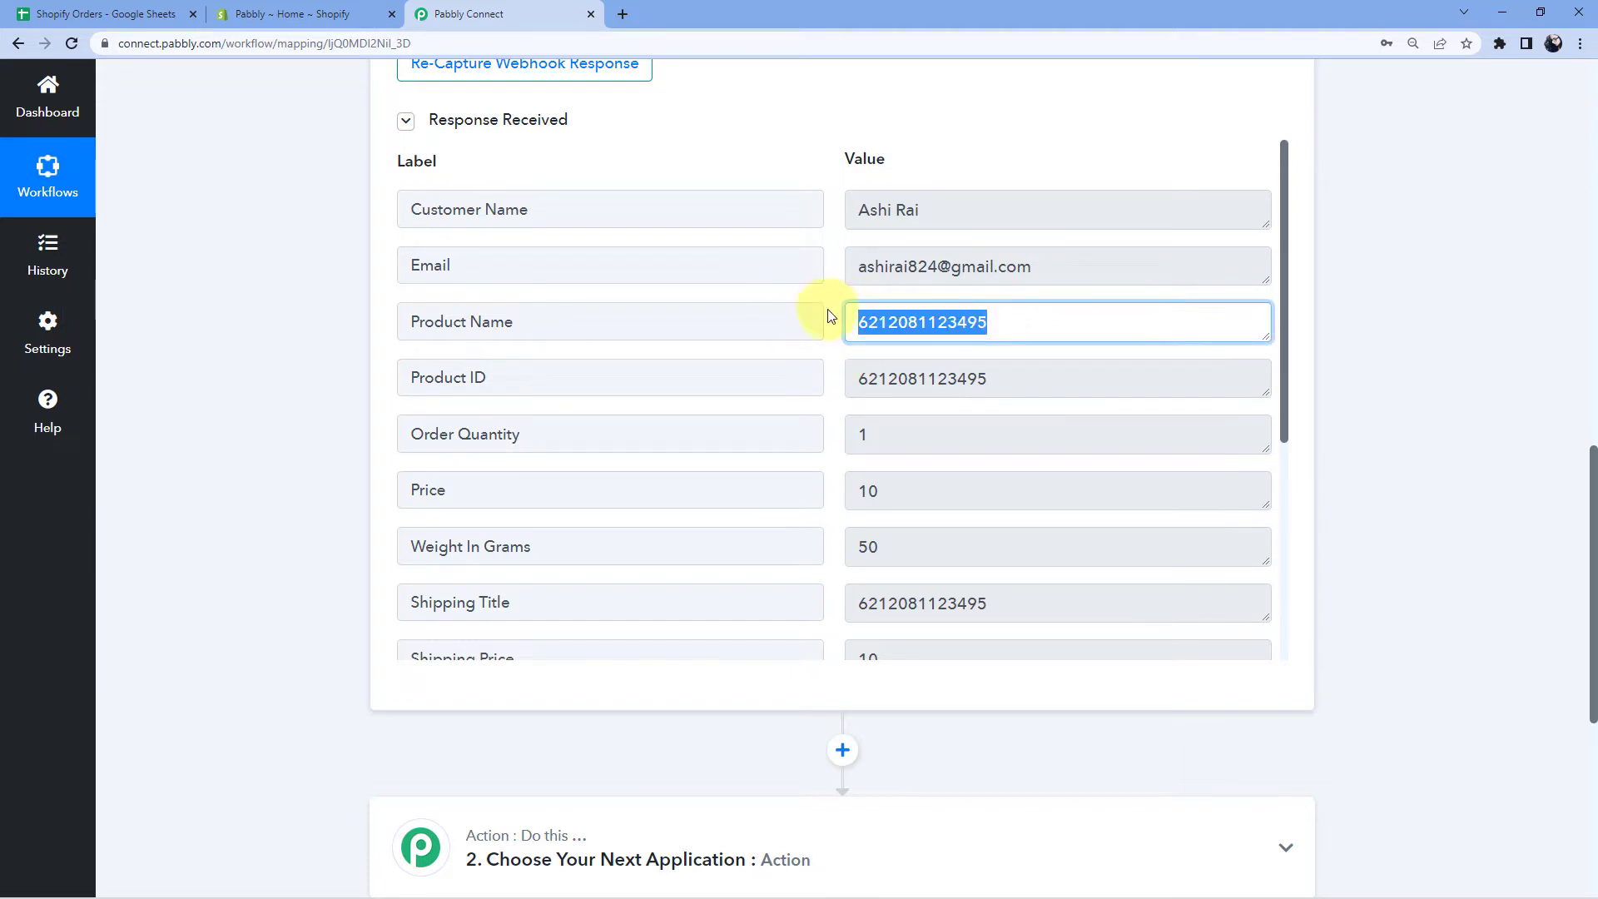
{"action": "left_click", "coordinate": [444, 167]}
{"action": "left_click", "coordinate": [137, 10]}
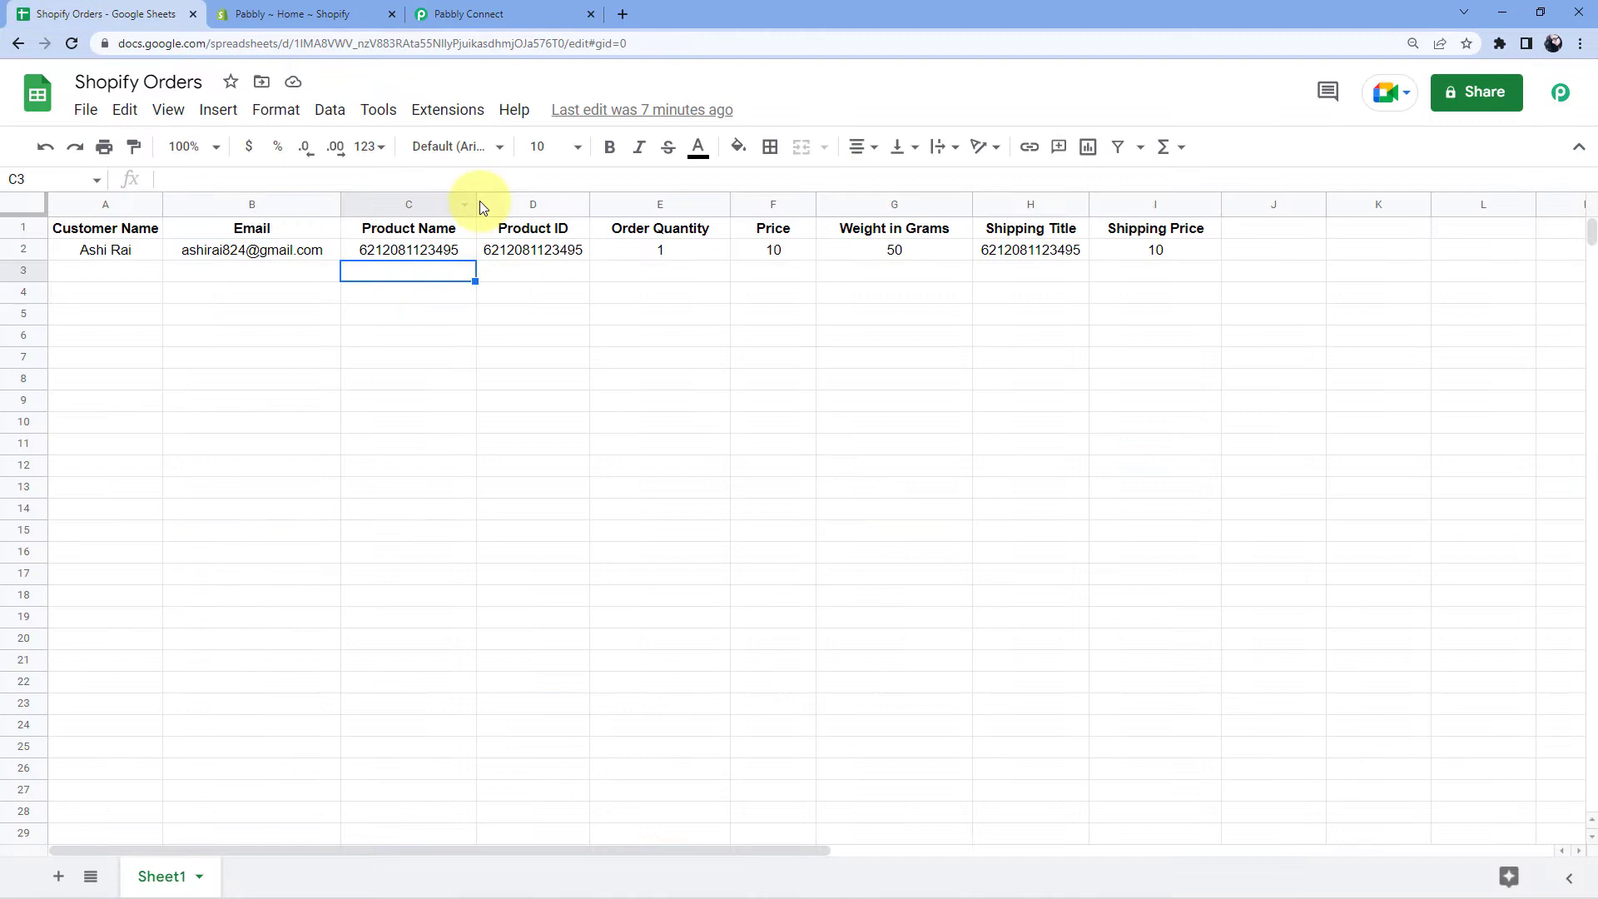
Set the Pabbly Connect webhook trigger to recapture a fresh response.
{"action": "left_click", "coordinate": [500, 272]}
{"action": "left_click", "coordinate": [408, 281]}
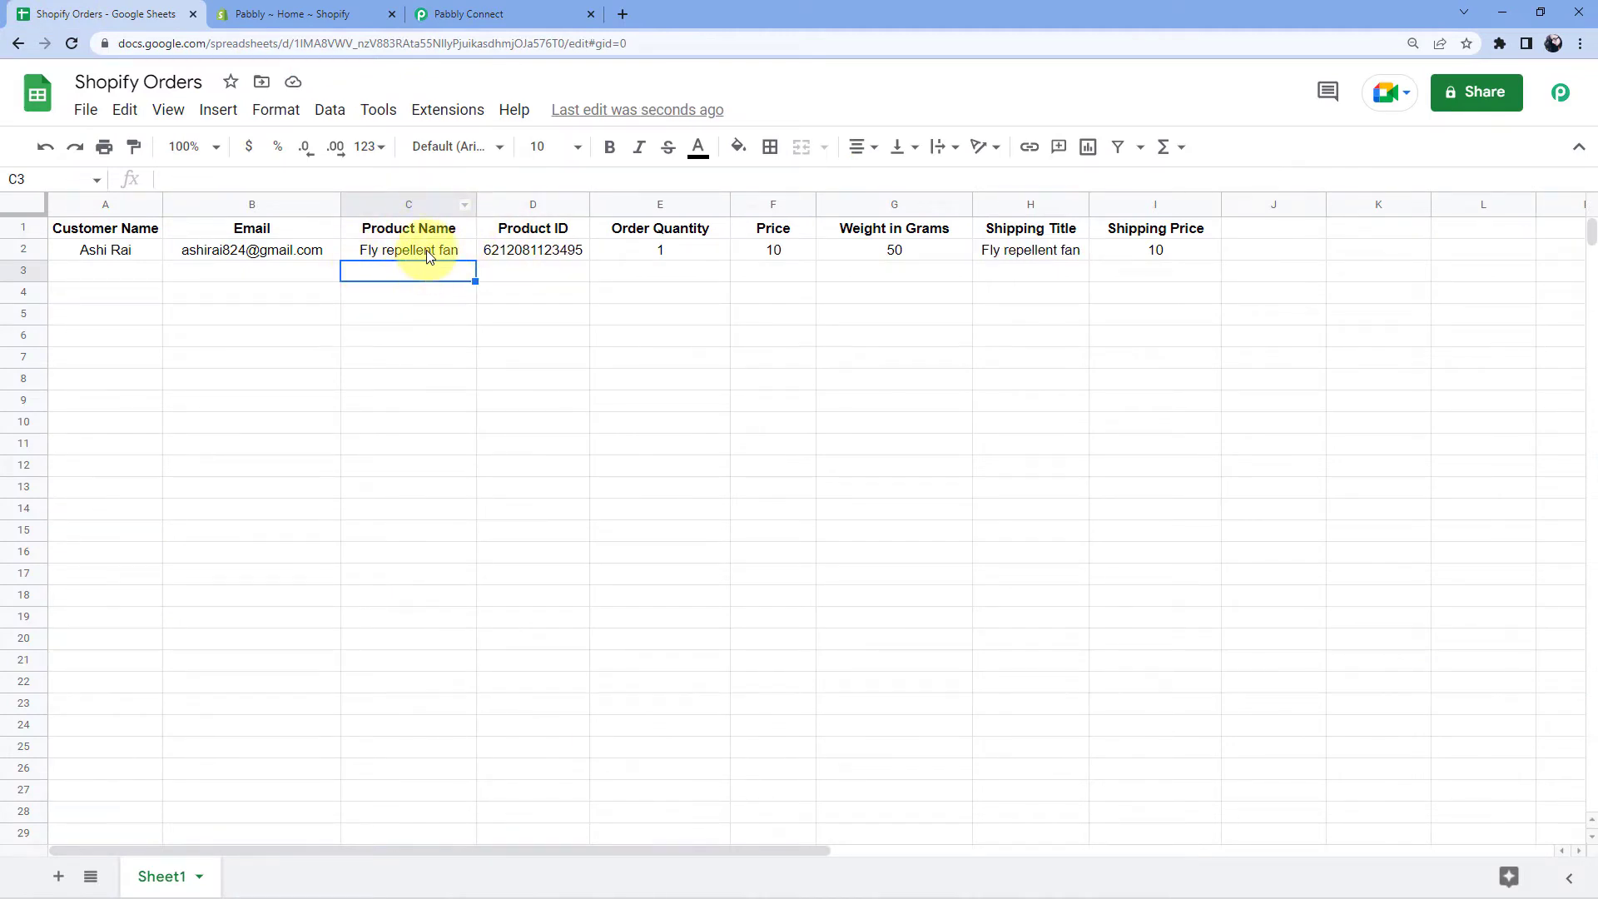
{"action": "left_click", "coordinate": [471, 12]}
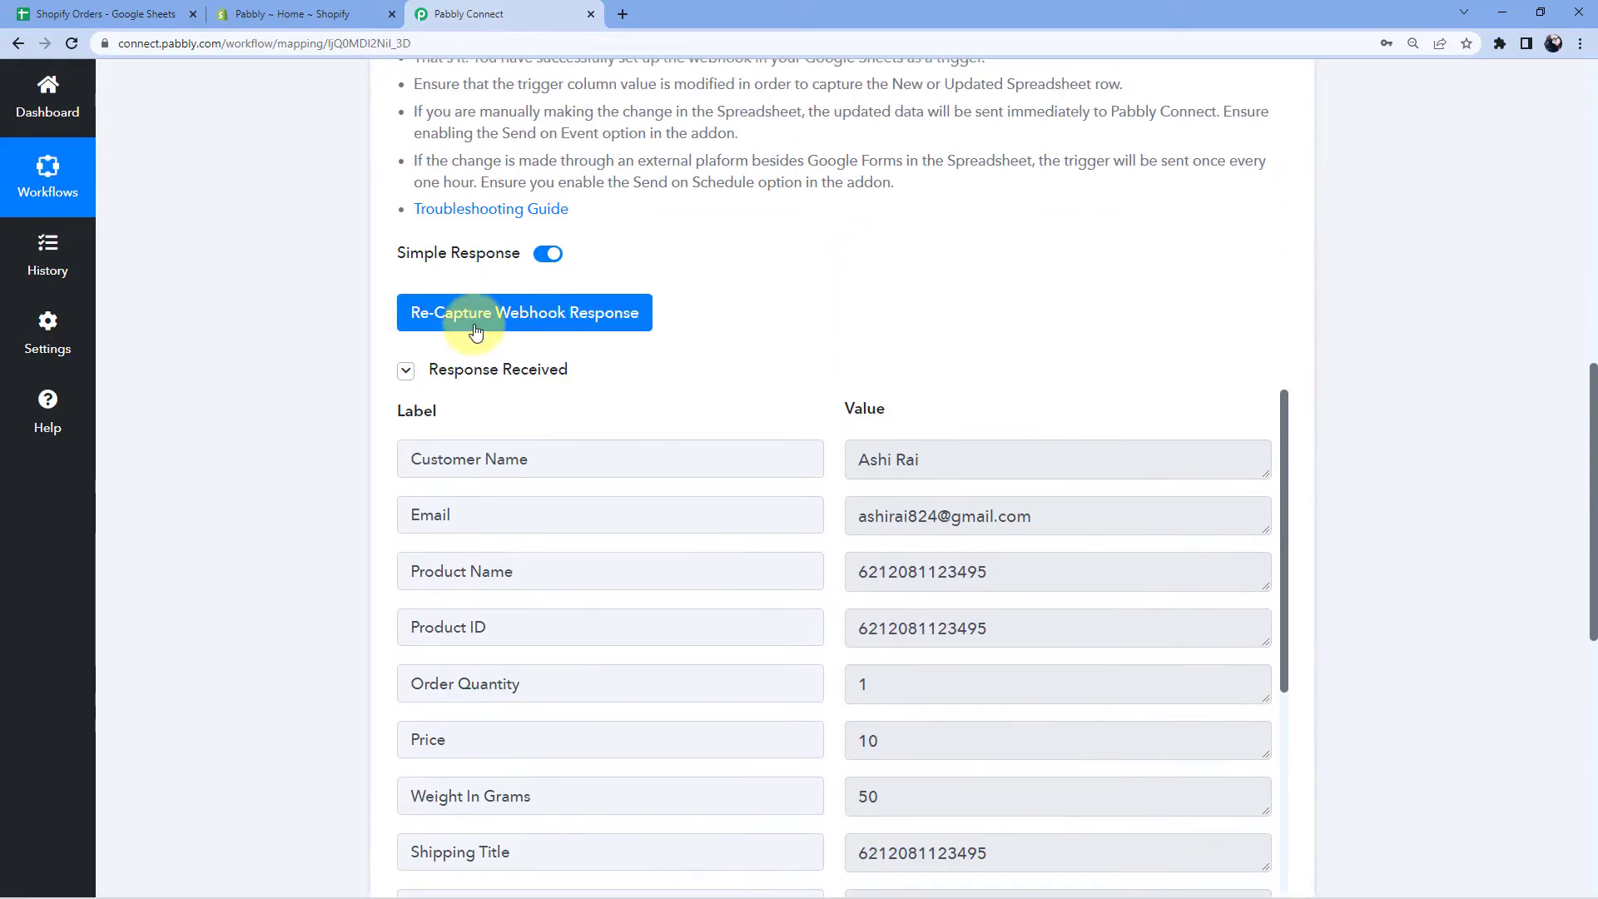
{"action": "left_click", "coordinate": [429, 326]}
{"action": "left_click", "coordinate": [730, 587]}
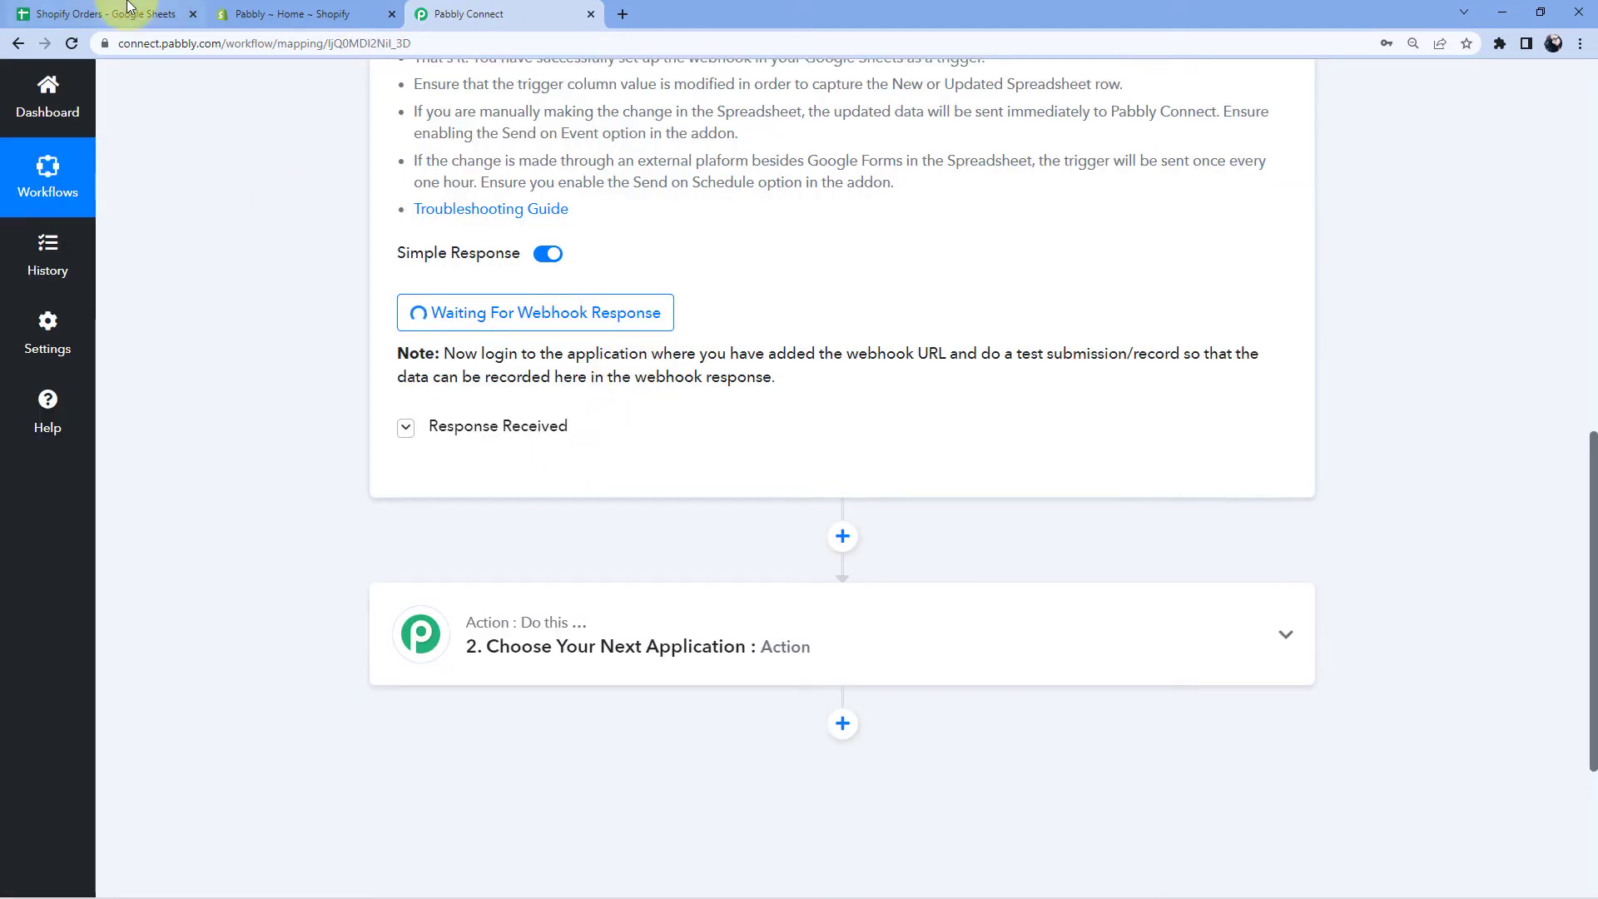
Run Pabbly Connect Webhooks Initial Setup on Sheet1 with trigger column I, sending a test and submitting.
{"action": "left_click", "coordinate": [127, 10]}
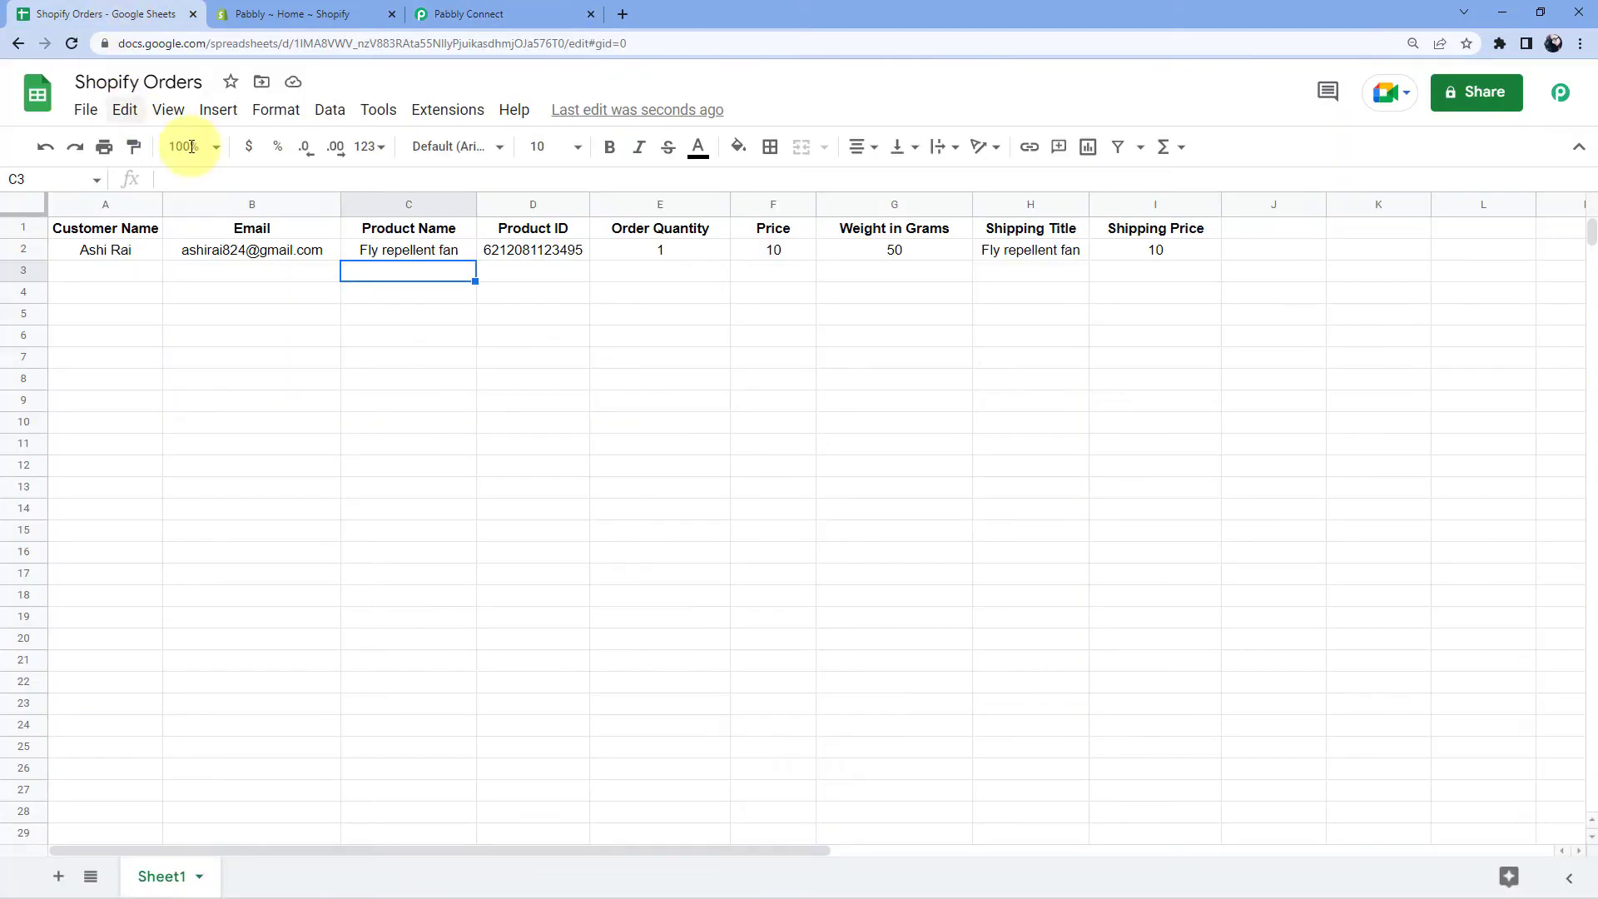
{"action": "left_click", "coordinate": [447, 109]}
{"action": "mouse_move", "coordinate": [534, 391]}
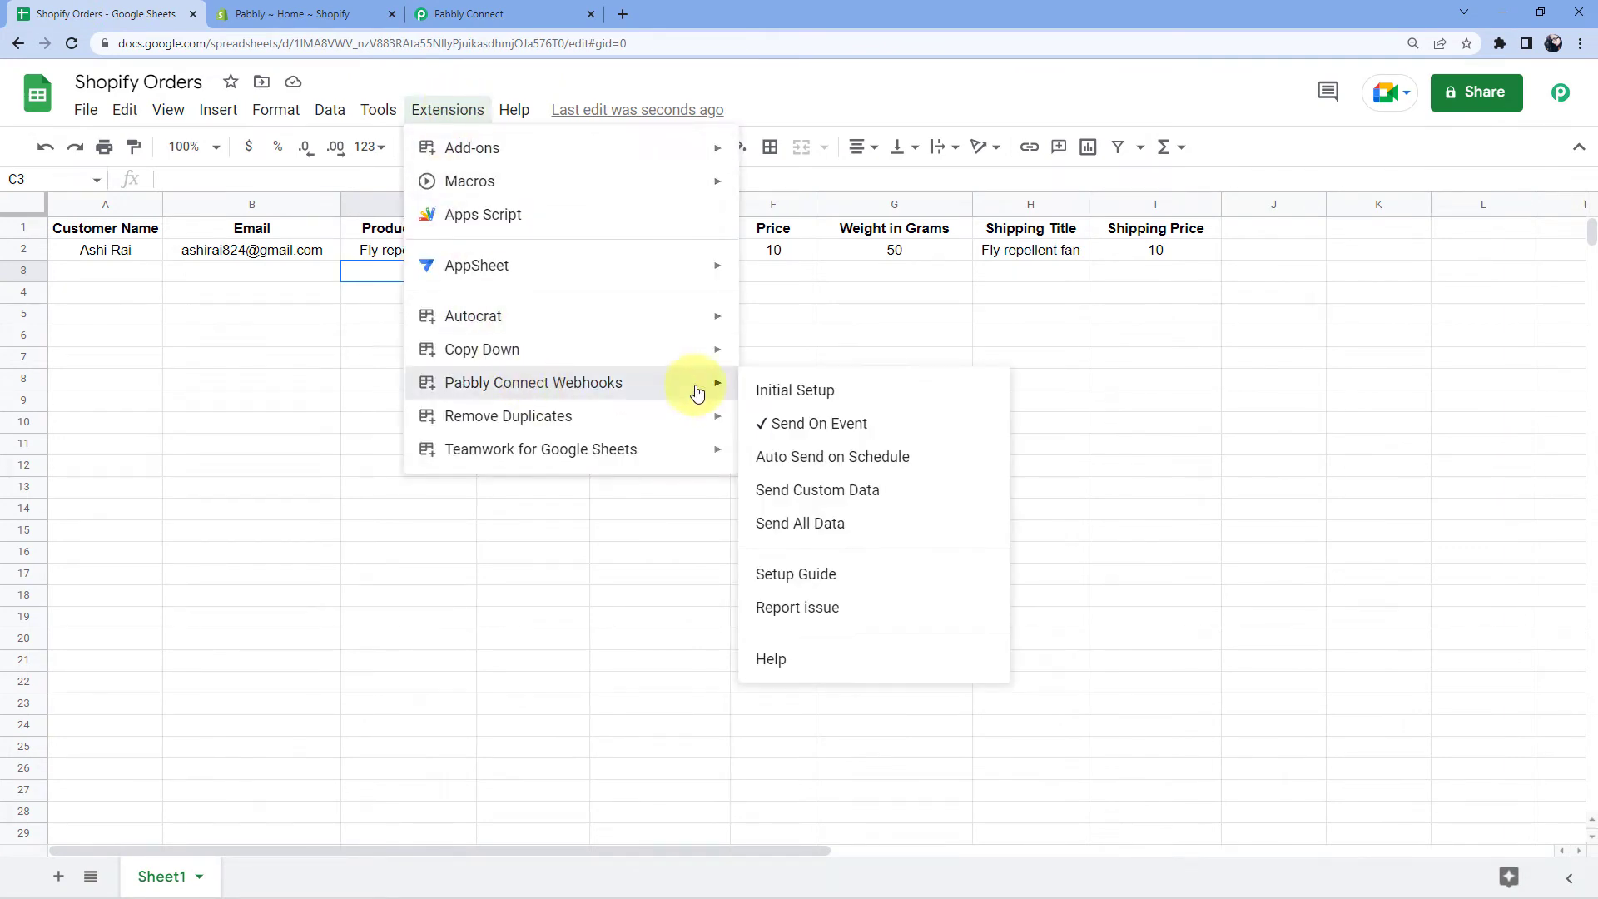
{"action": "left_click", "coordinate": [780, 383]}
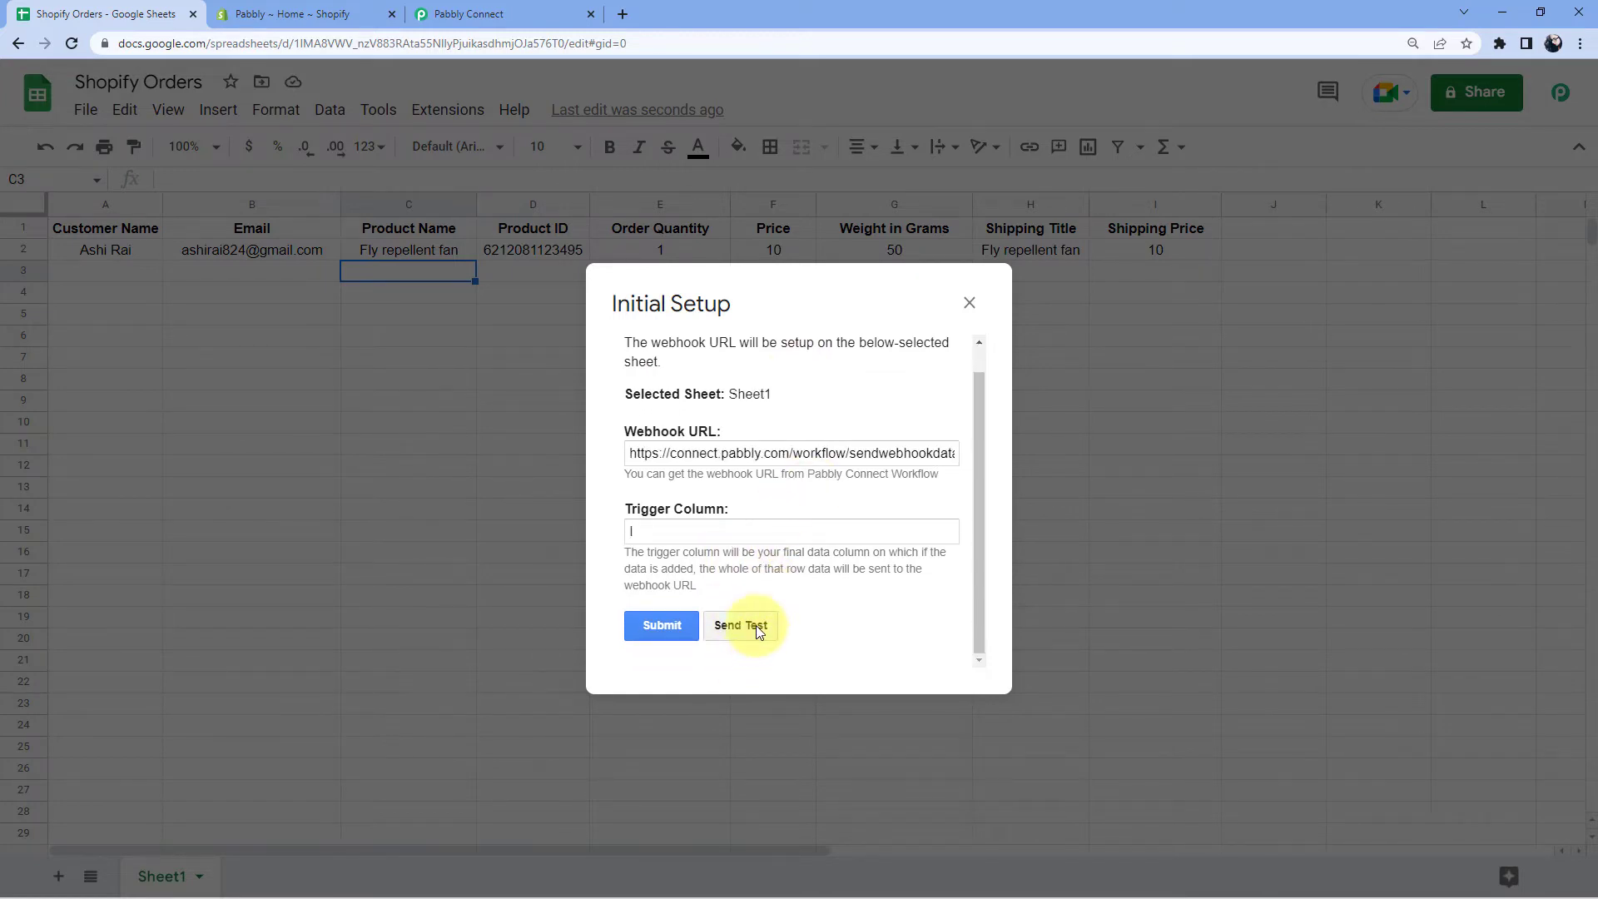
{"action": "left_click", "coordinate": [757, 629]}
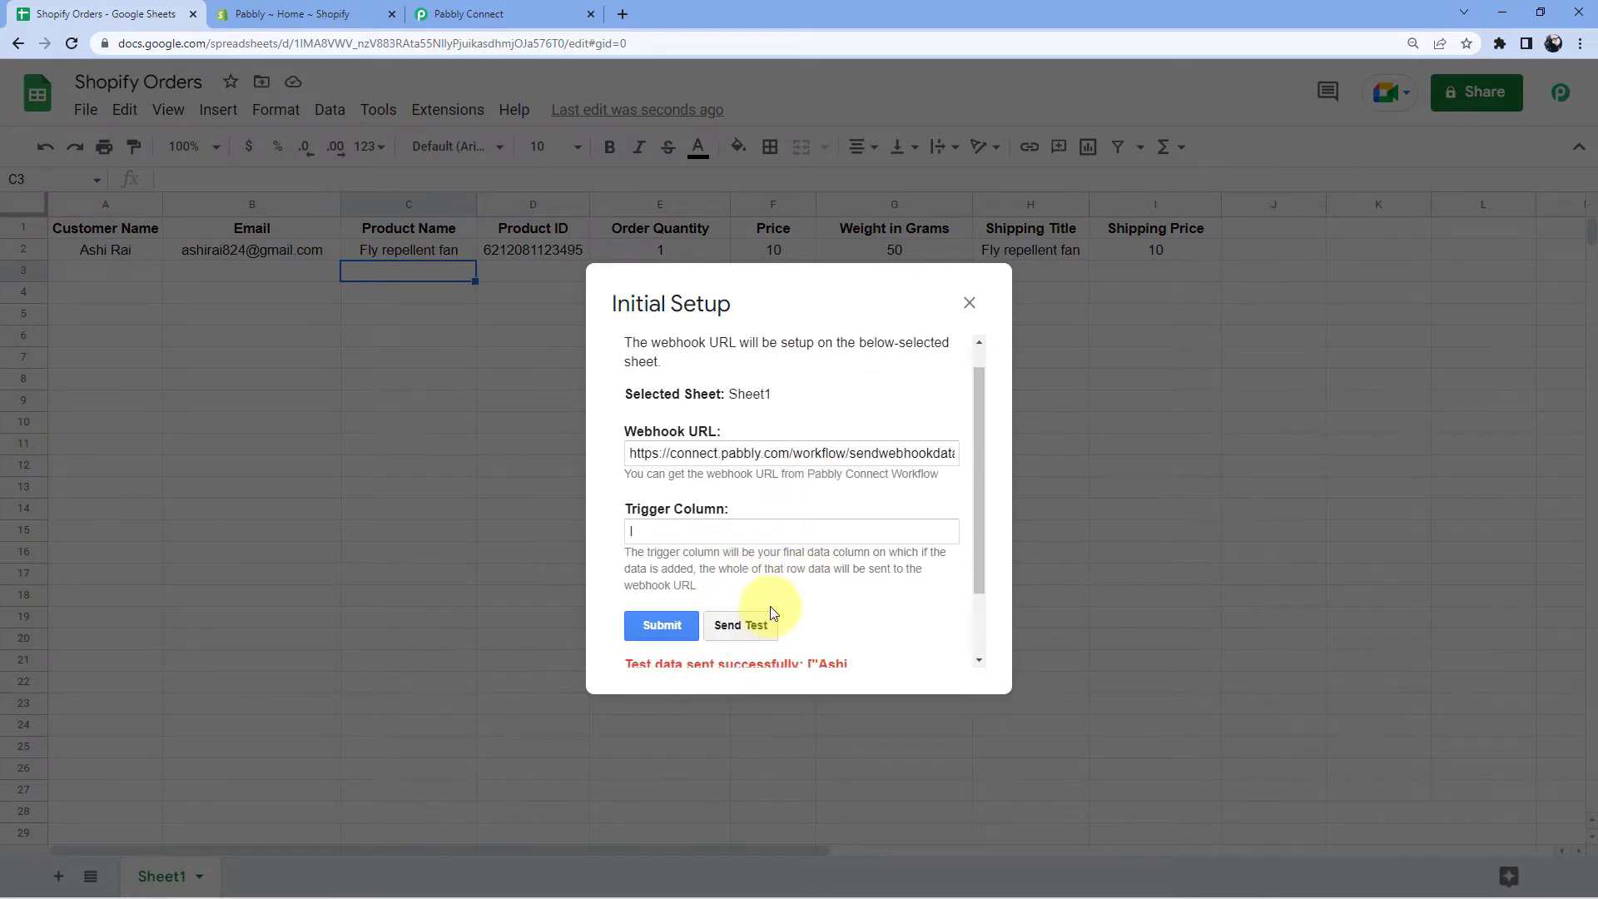
{"action": "left_click", "coordinate": [673, 627]}
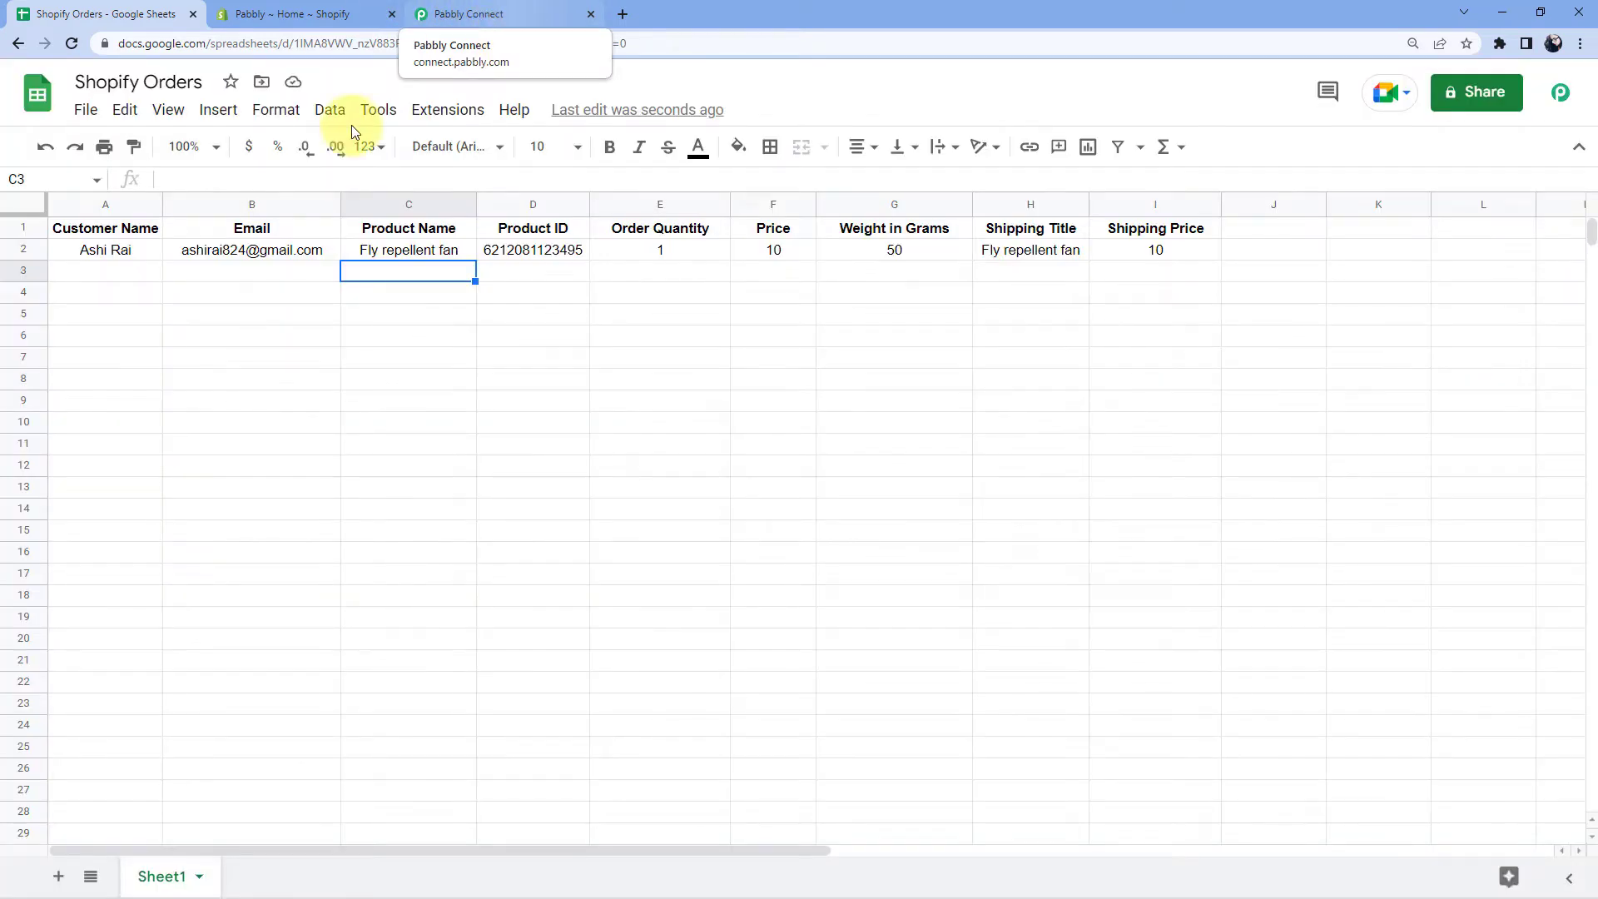
Select order row A2 through I2 and check the captured response in Pabbly Connect.
{"action": "left_click", "coordinate": [271, 271]}
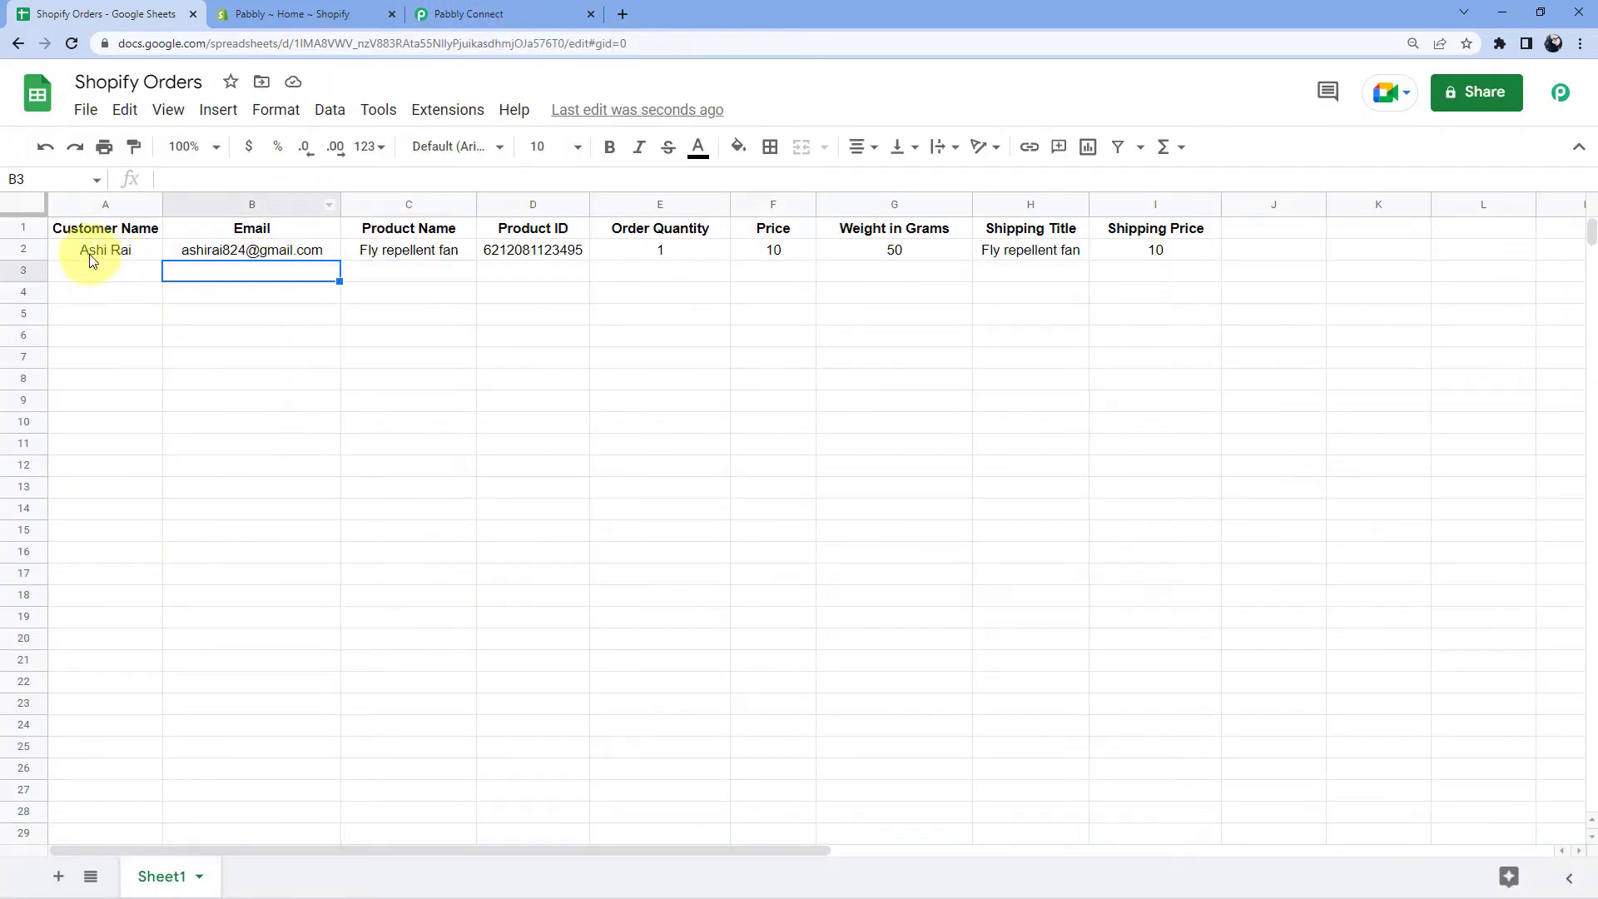
{"action": "left_click_drag", "start_coordinate": [92, 254], "coordinate": [1123, 252]}
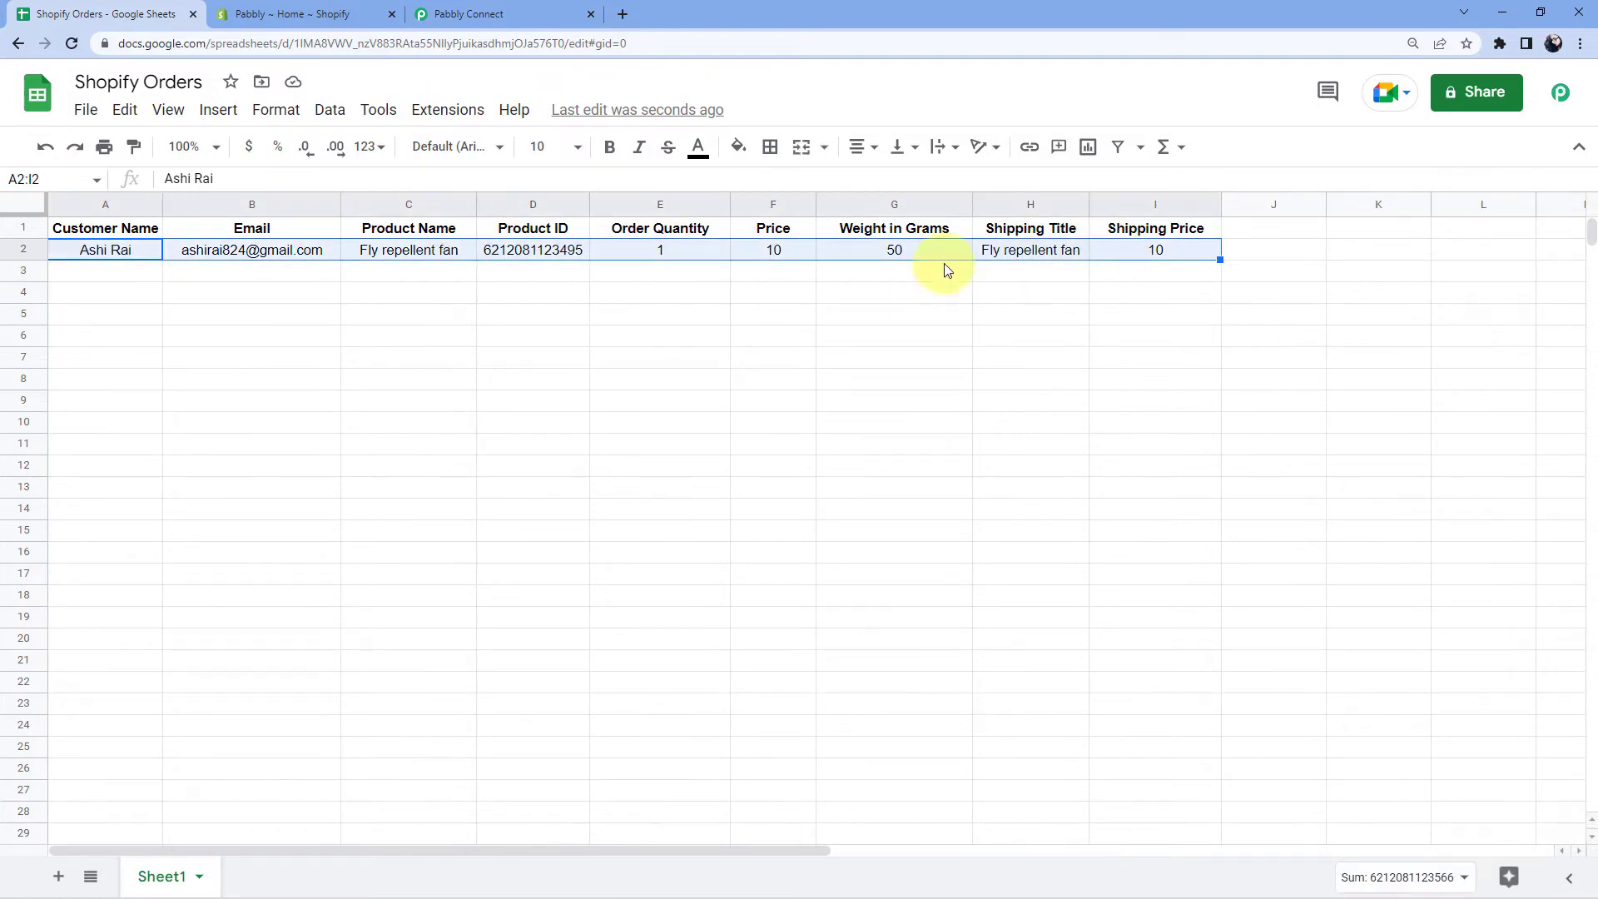
{"action": "left_click", "coordinate": [499, 14]}
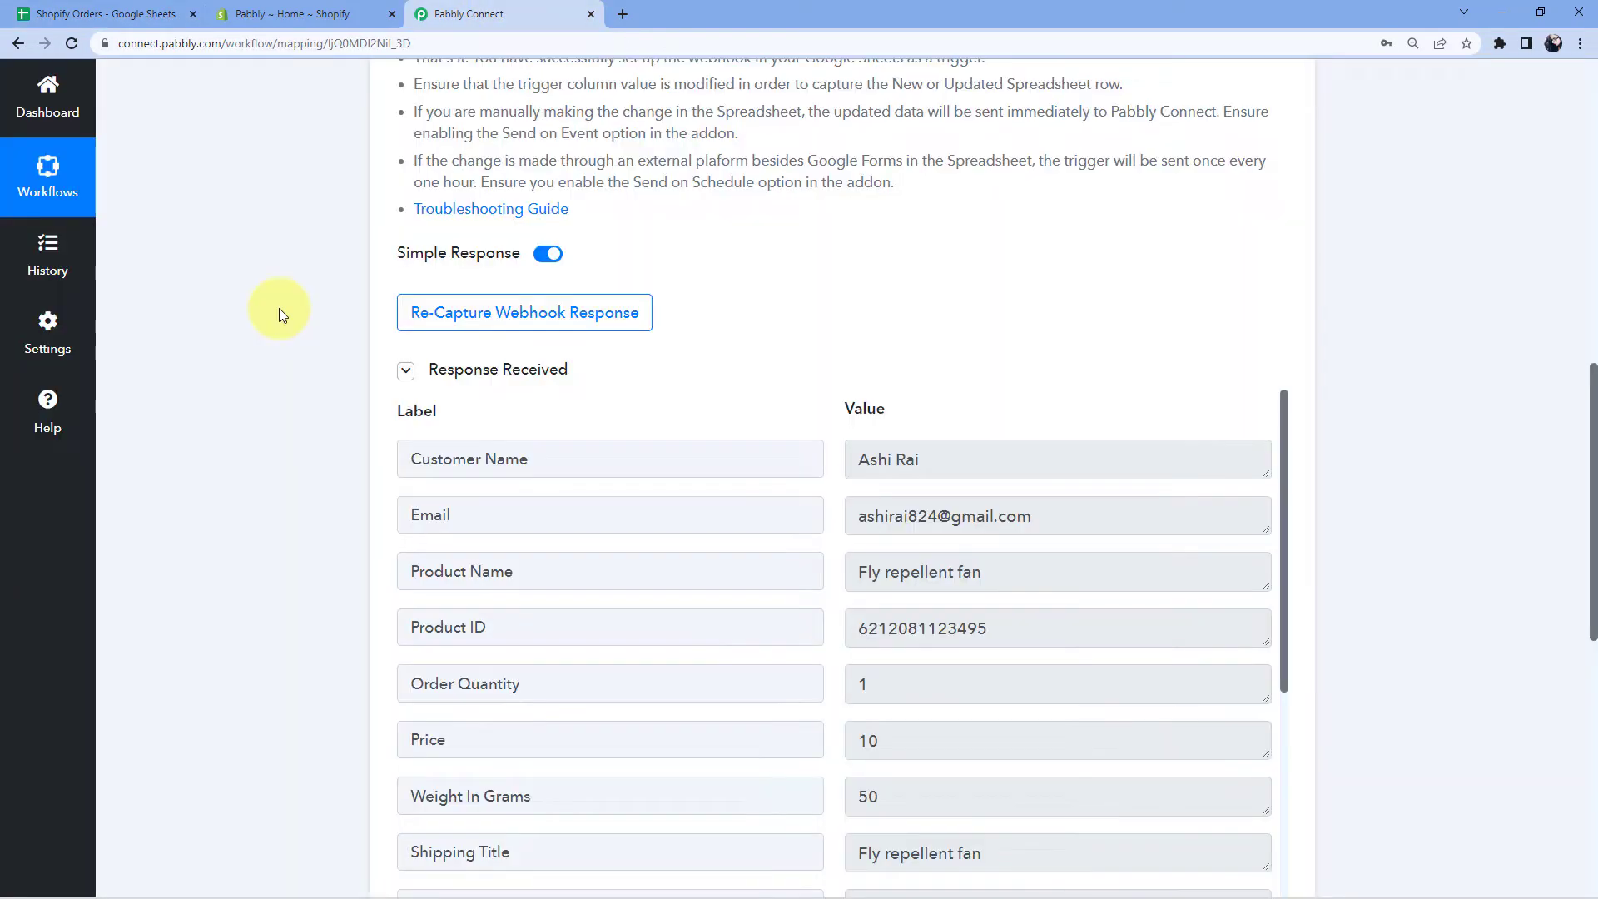
{"action": "scroll", "coordinate": [280, 314], "scroll_direction": "down", "scroll_amount": 2}
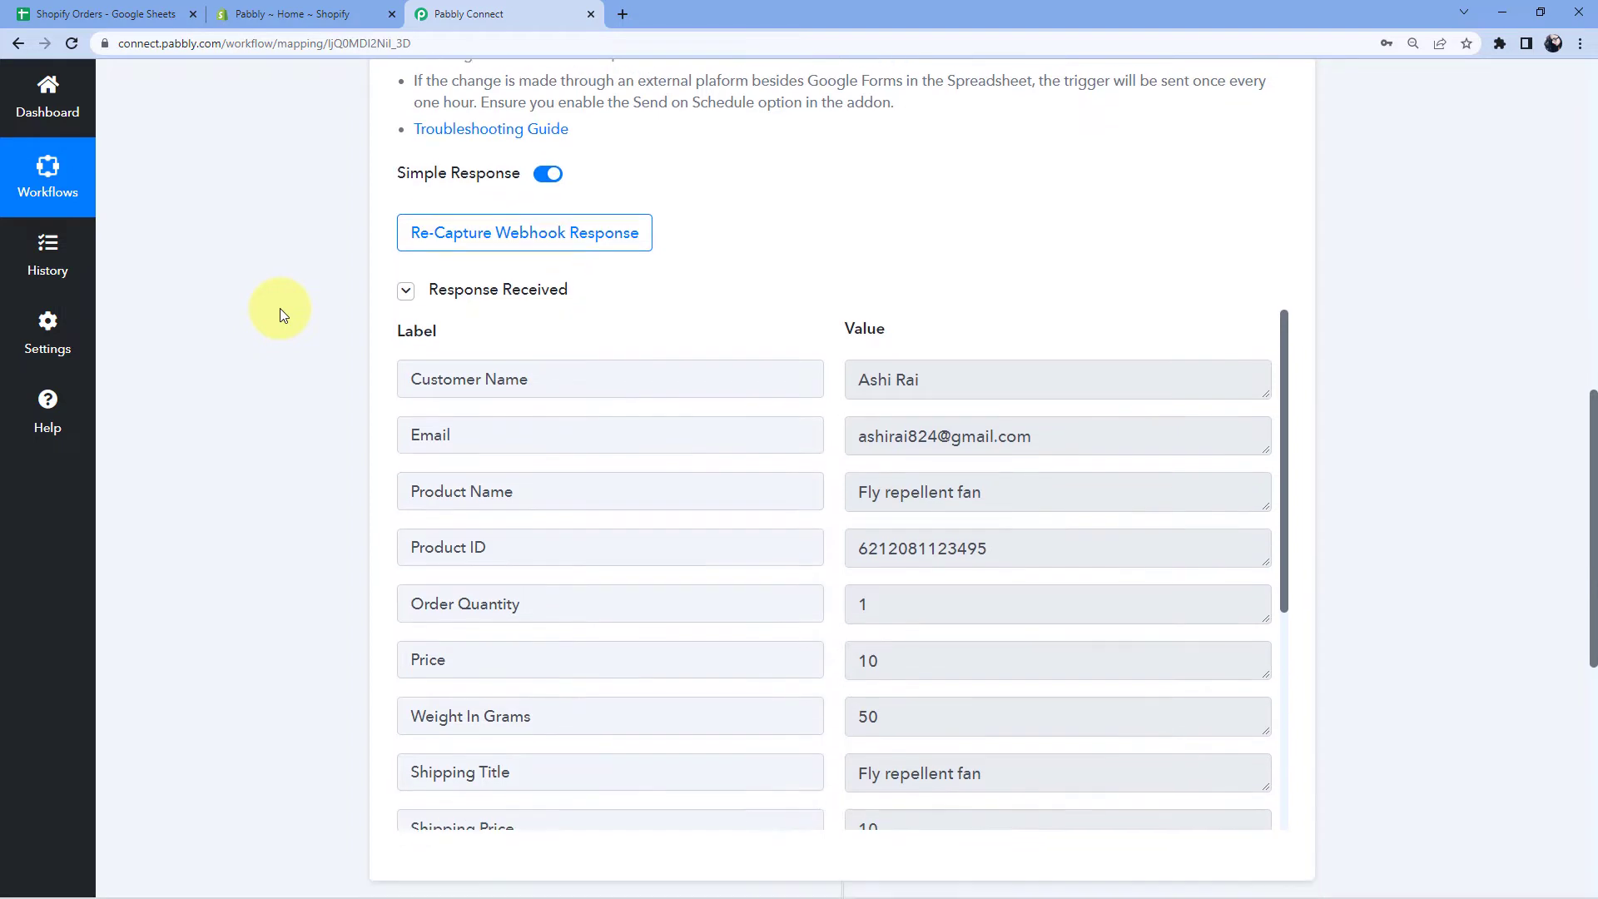
{"action": "left_click", "coordinate": [628, 310]}
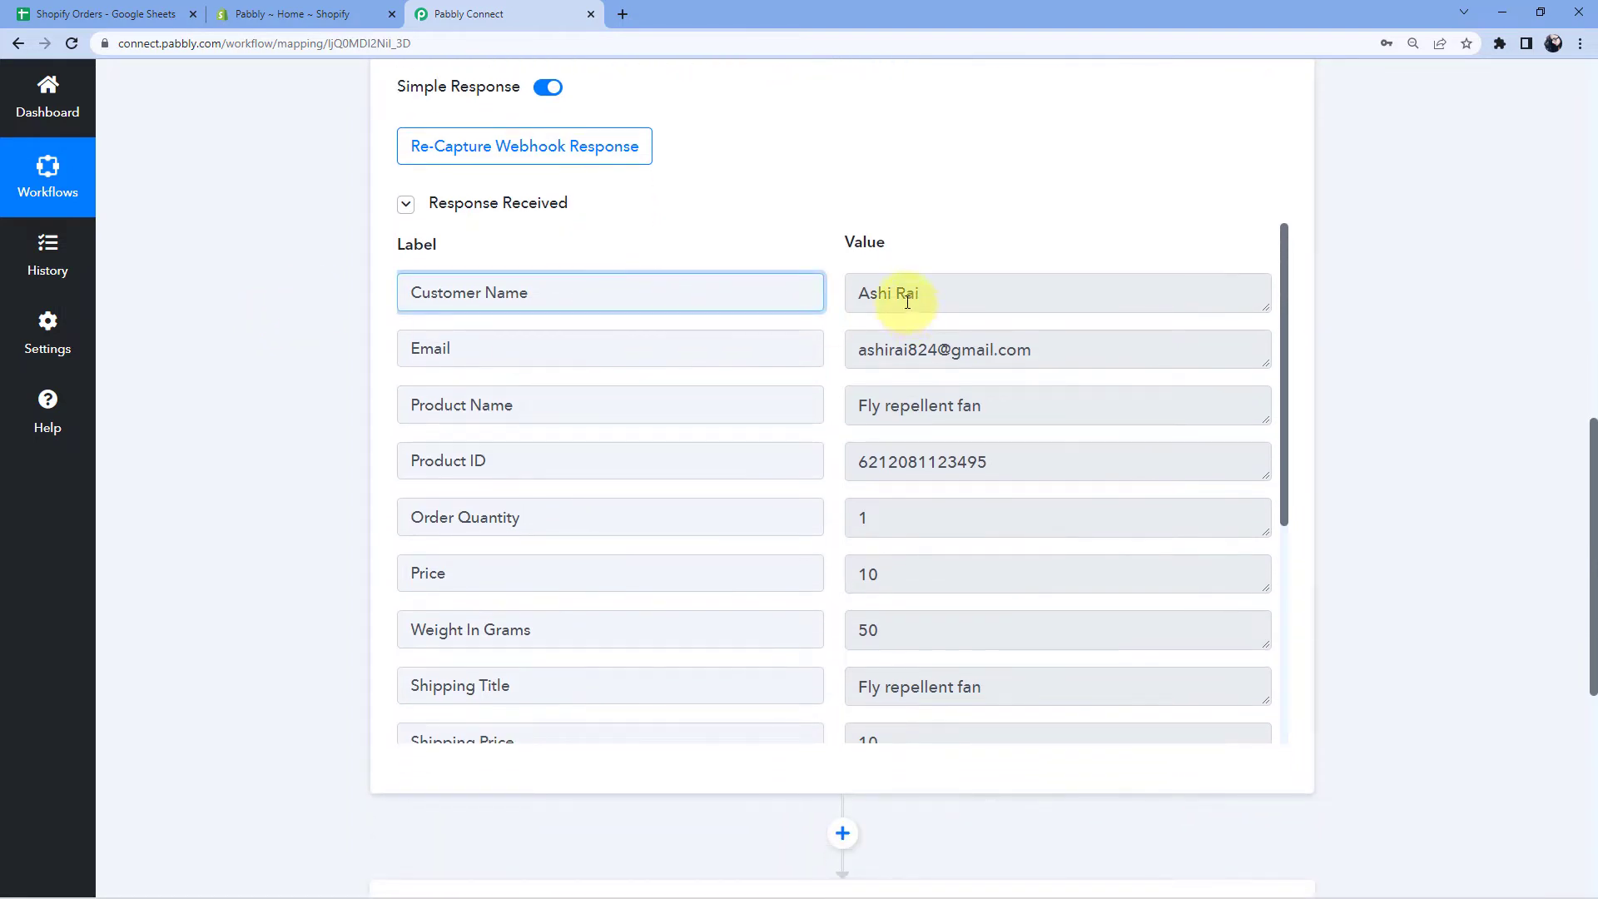
{"action": "left_click_drag", "start_coordinate": [931, 298], "coordinate": [829, 307]}
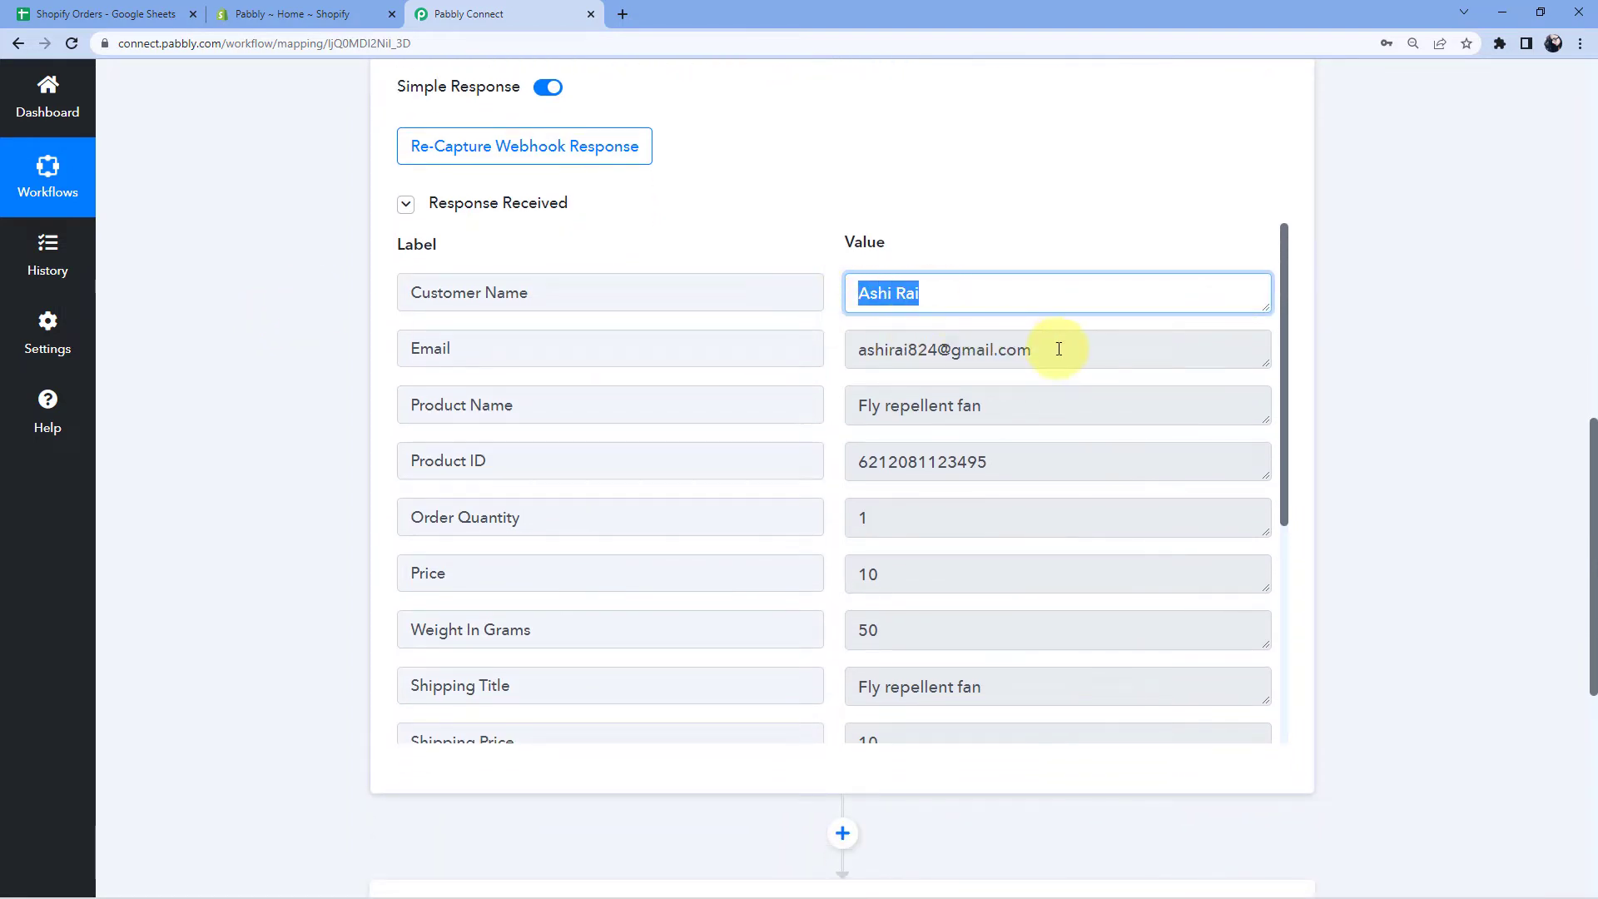
{"action": "left_click_drag", "start_coordinate": [1061, 349], "coordinate": [824, 350]}
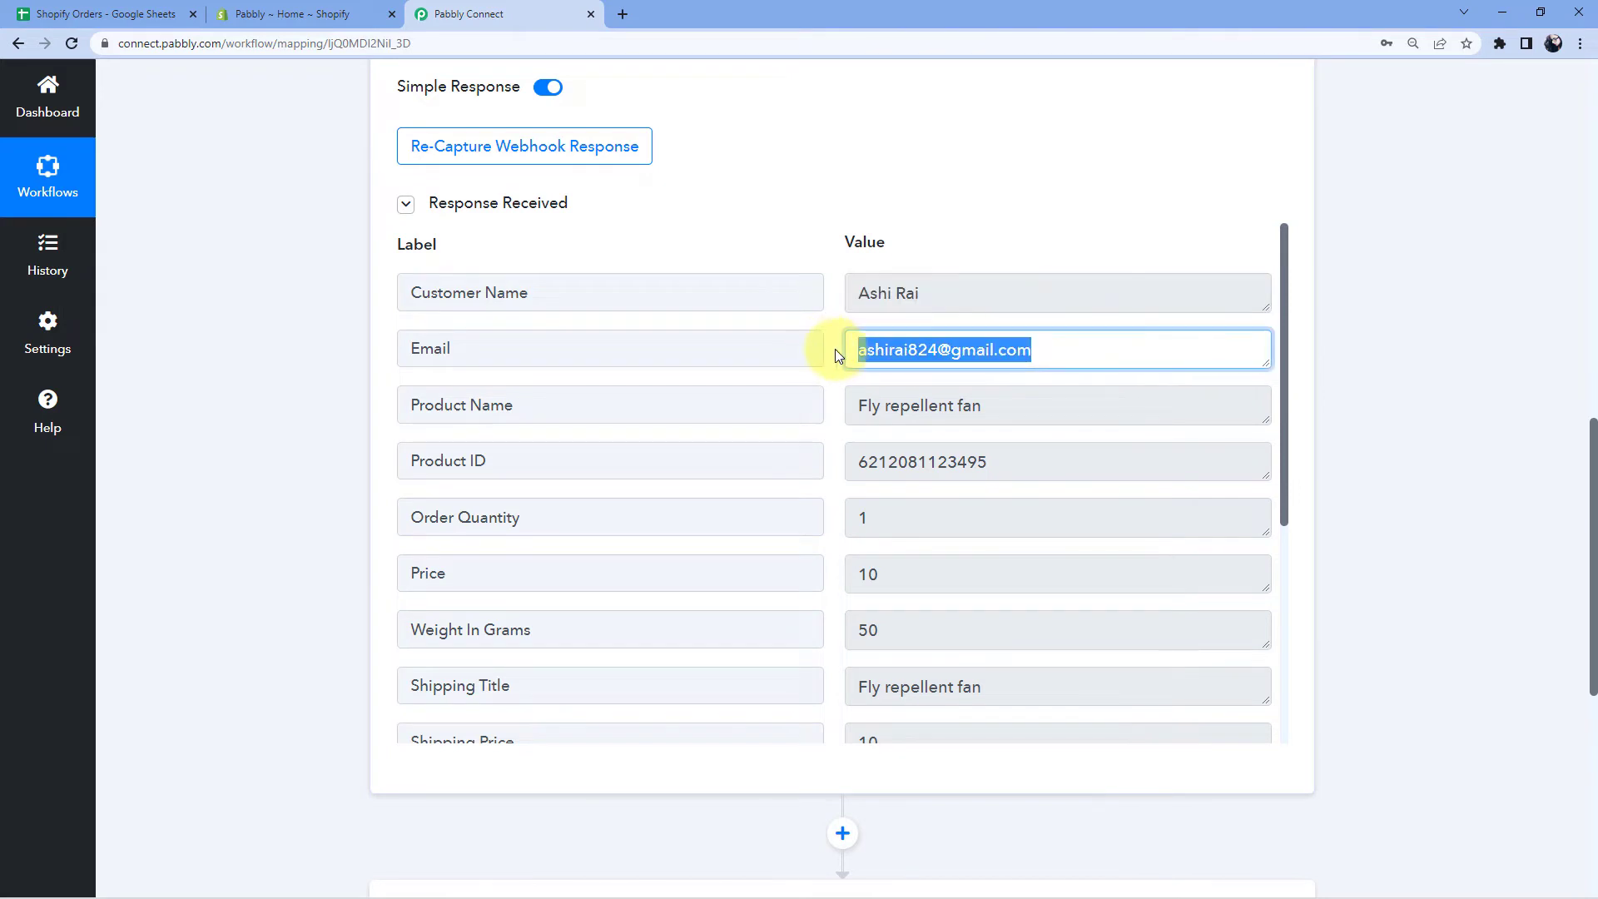
{"action": "left_click_drag", "start_coordinate": [1041, 403], "coordinate": [869, 409]}
{"action": "scroll", "coordinate": [966, 408], "scroll_direction": "down", "scroll_amount": 1}
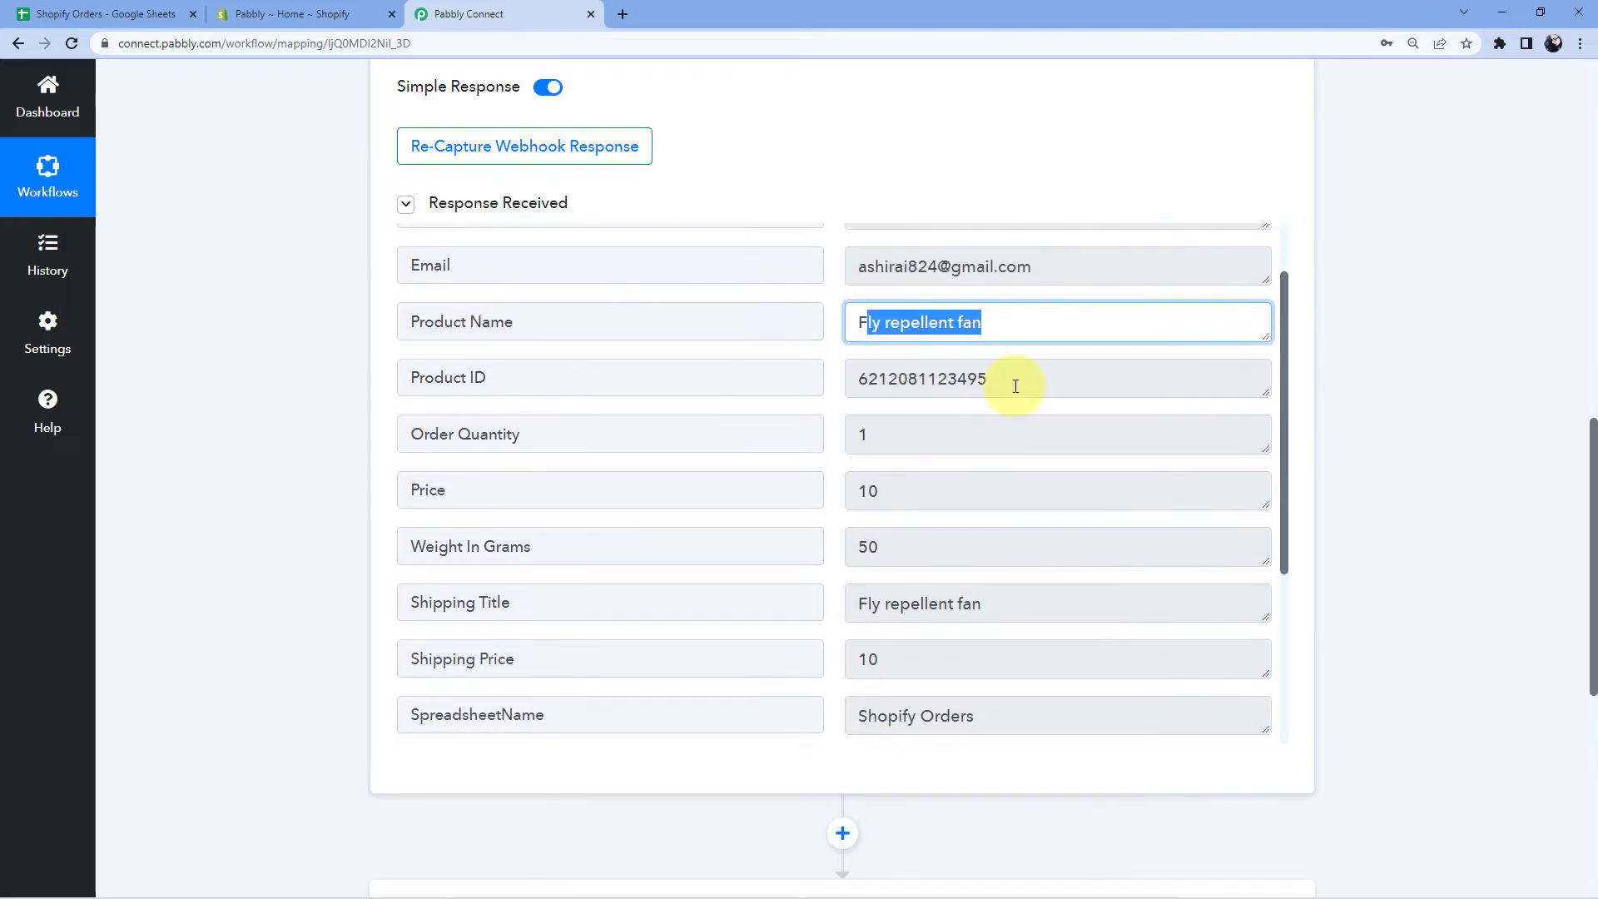
{"action": "left_click_drag", "start_coordinate": [1017, 382], "coordinate": [850, 394]}
{"action": "left_click_drag", "start_coordinate": [862, 322], "coordinate": [999, 325]}
{"action": "left_click_drag", "start_coordinate": [868, 434], "coordinate": [818, 433]}
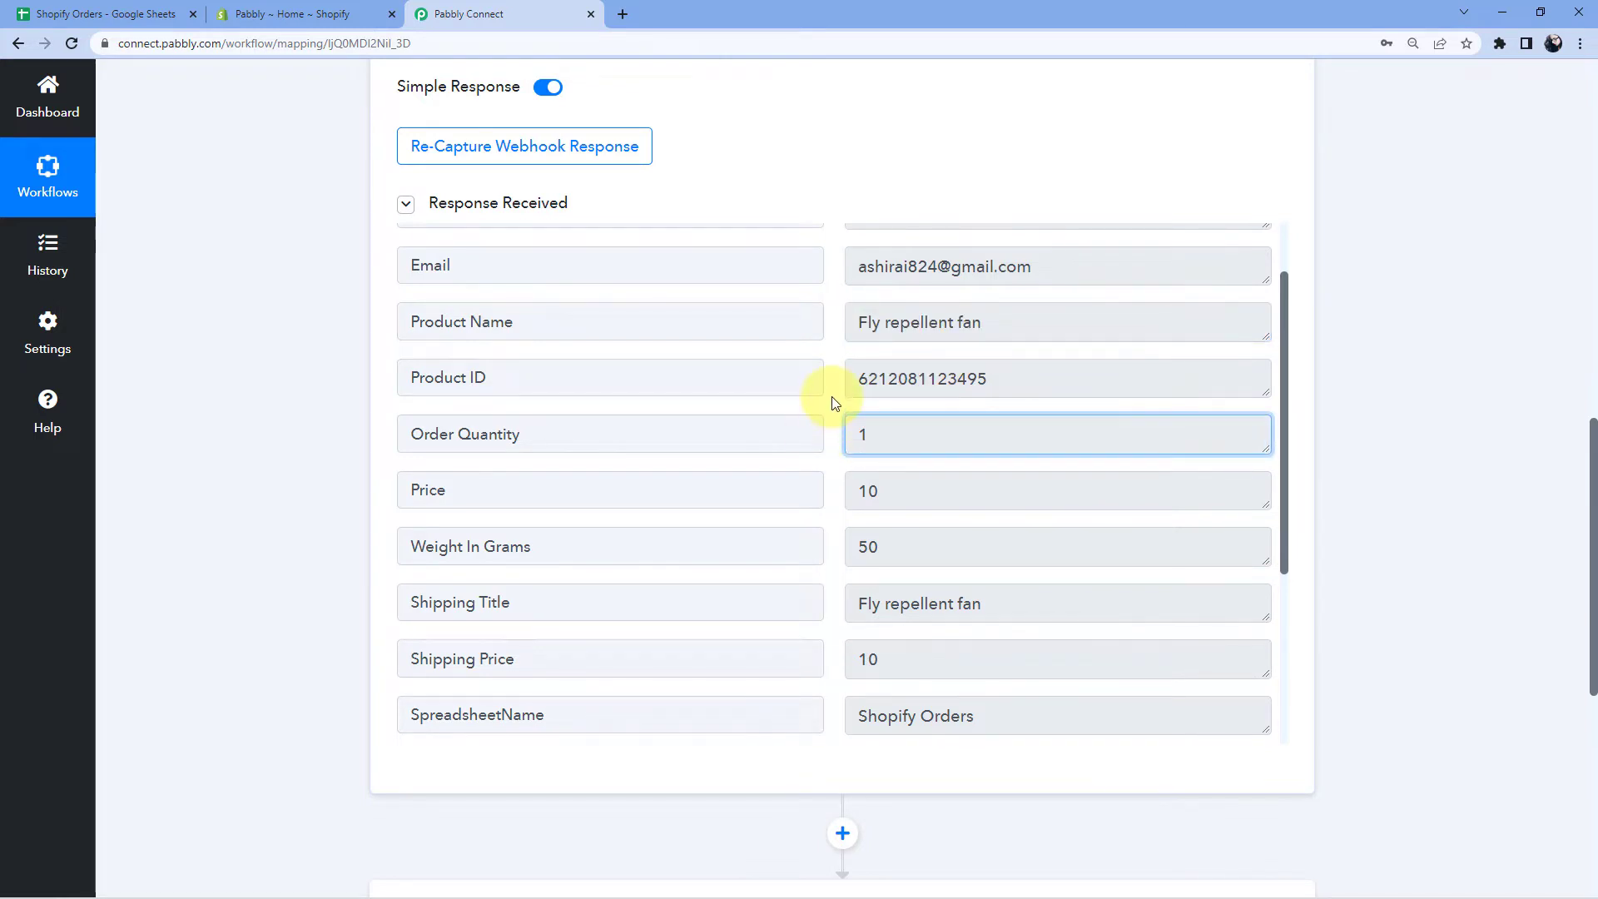
{"action": "scroll", "coordinate": [836, 400], "scroll_direction": "down", "scroll_amount": 2}
{"action": "left_click", "coordinate": [878, 335]}
{"action": "double_click", "coordinate": [870, 324]}
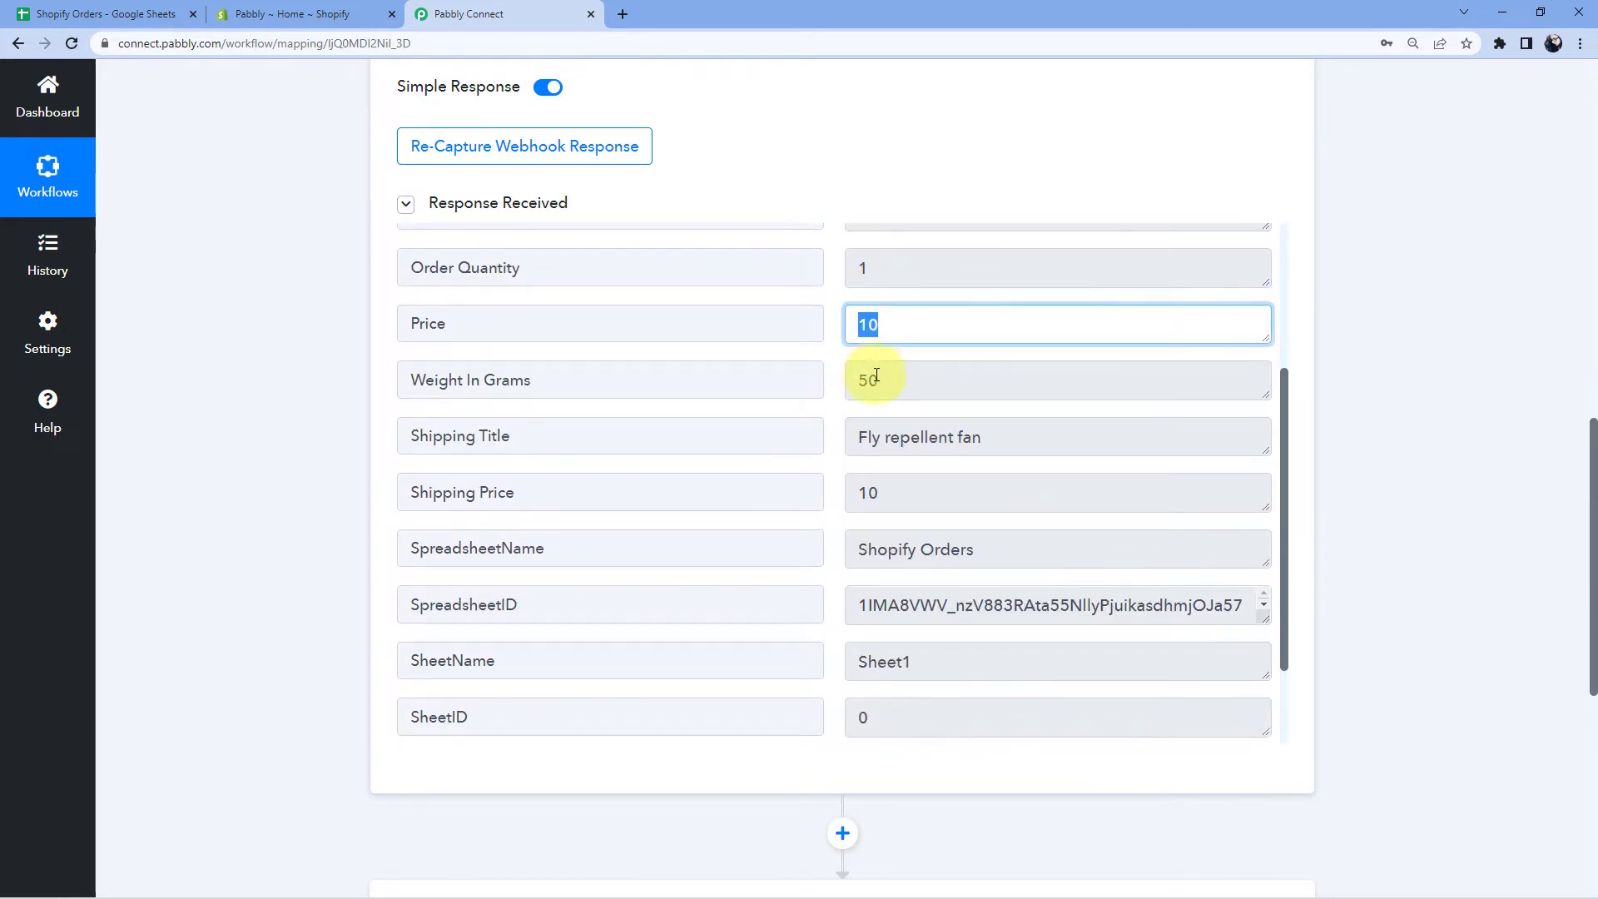
{"action": "left_click_drag", "start_coordinate": [867, 375], "coordinate": [836, 384]}
{"action": "left_click", "coordinate": [971, 435]}
{"action": "left_click_drag", "start_coordinate": [971, 435], "coordinate": [832, 470]}
{"action": "left_click", "coordinate": [872, 492]}
{"action": "scroll", "coordinate": [832, 470], "scroll_direction": "down", "scroll_amount": 1}
{"action": "left_click", "coordinate": [815, 370]}
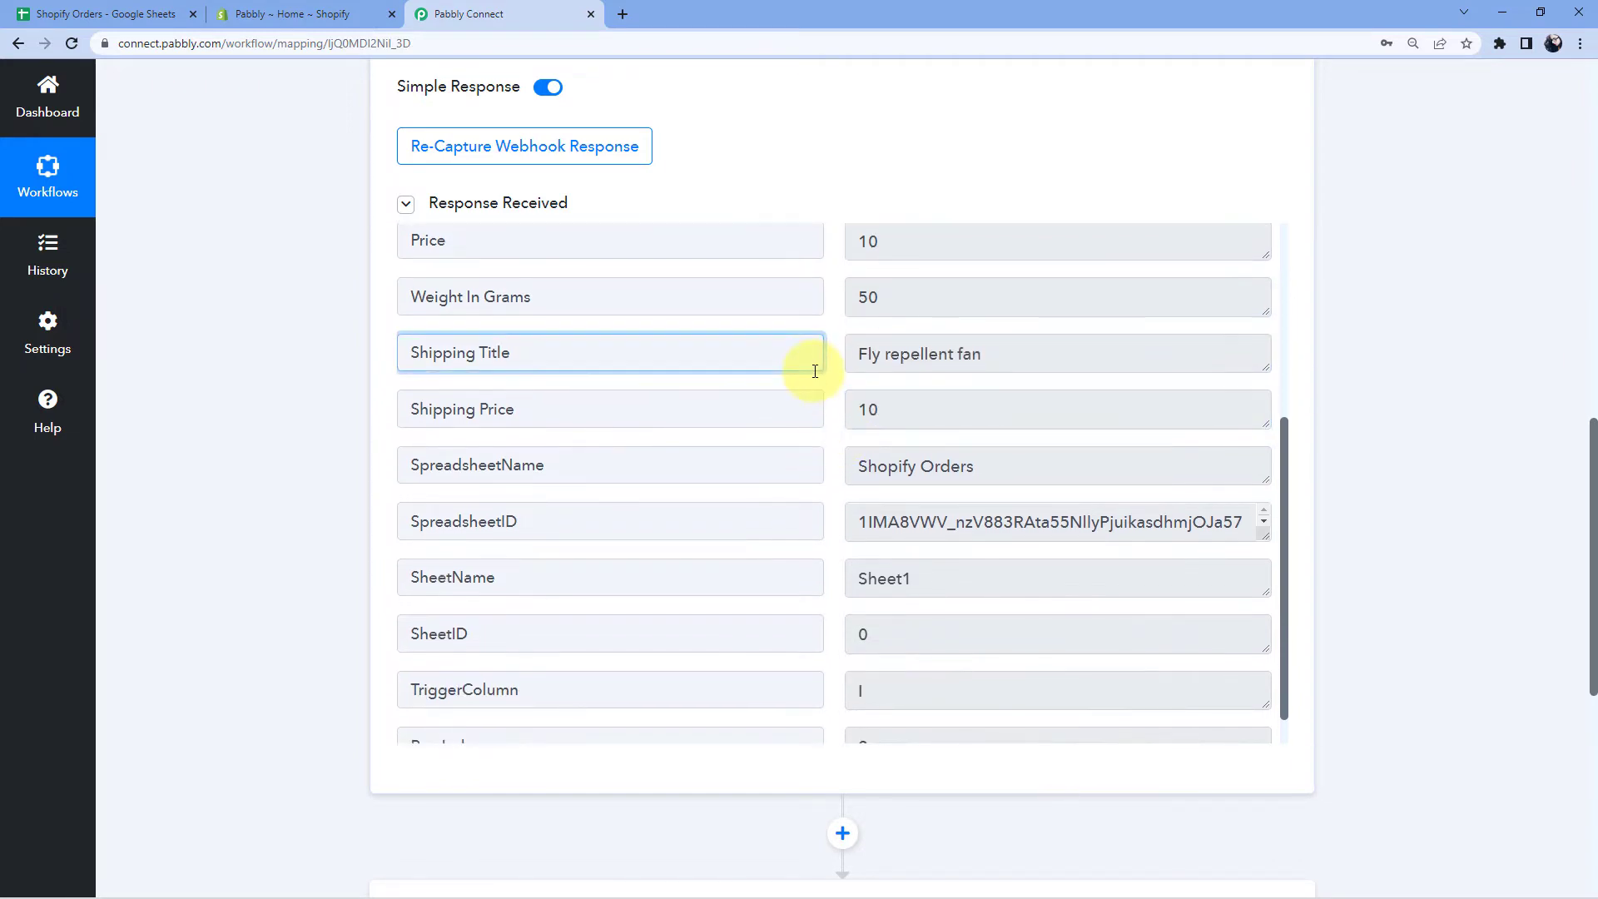
{"action": "left_click", "coordinate": [828, 397]}
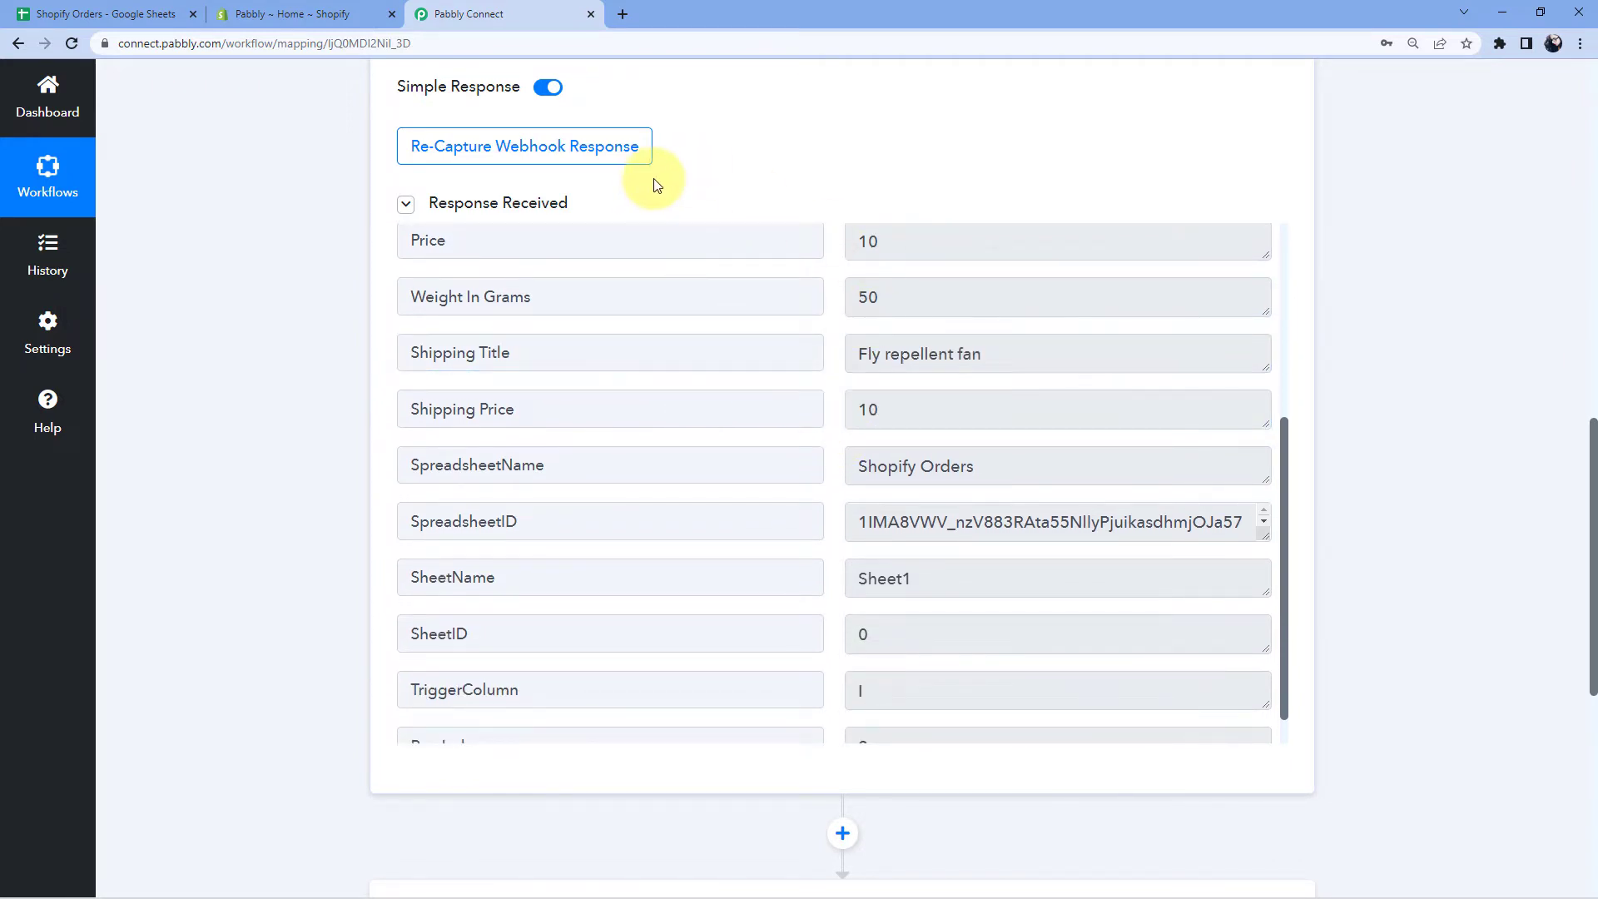
{"action": "left_click", "coordinate": [91, 13]}
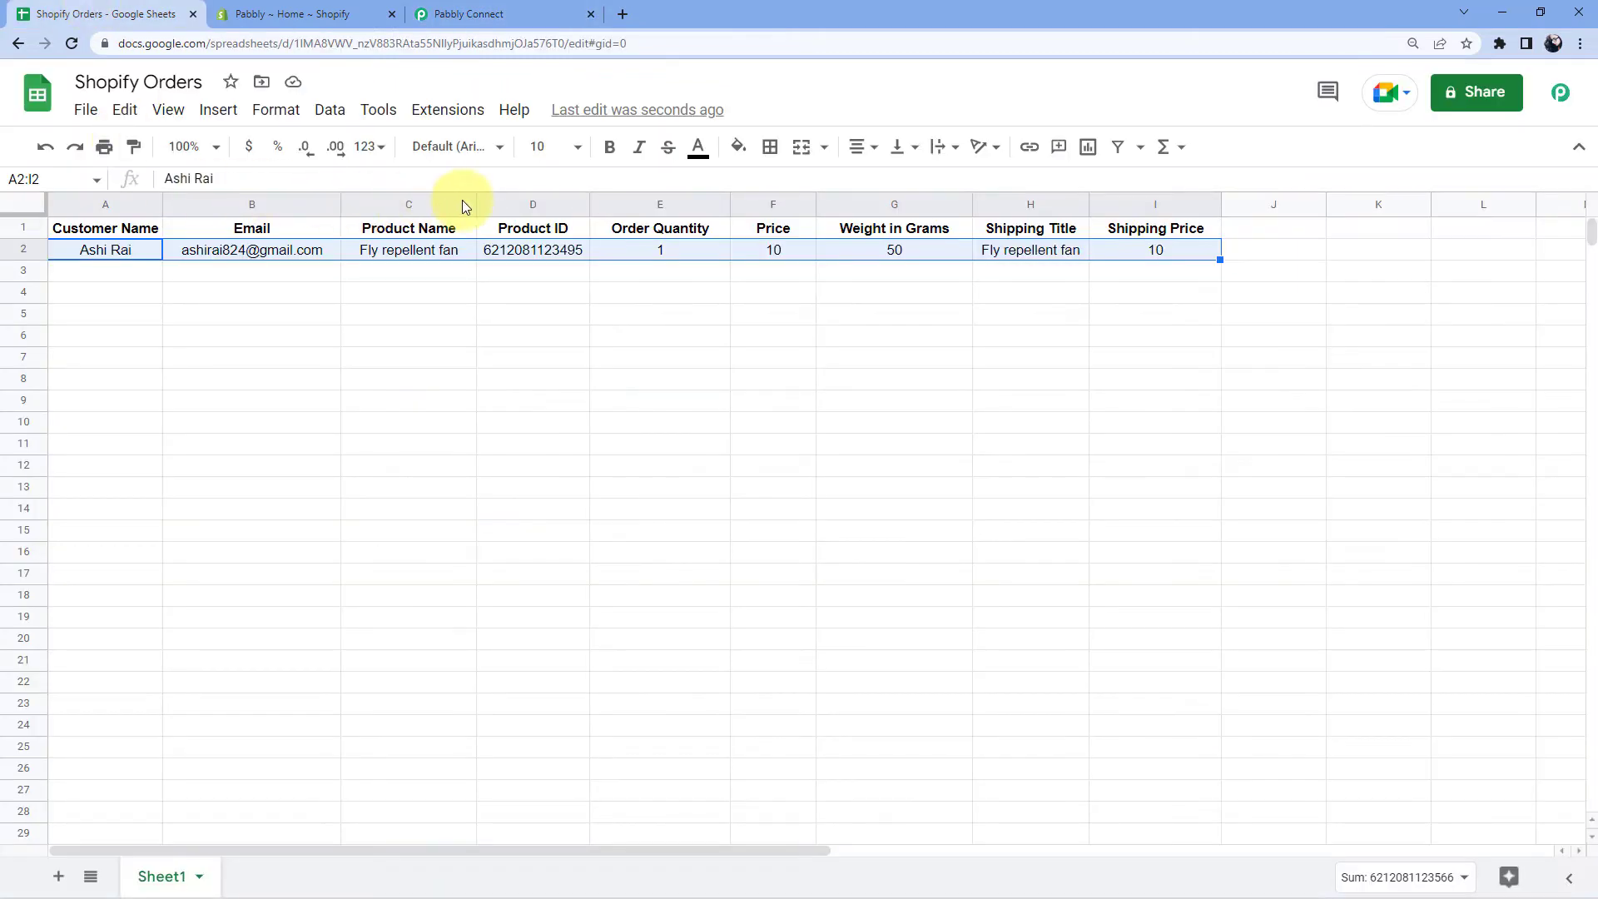
{"action": "left_click", "coordinate": [508, 317]}
{"action": "left_click", "coordinate": [453, 15]}
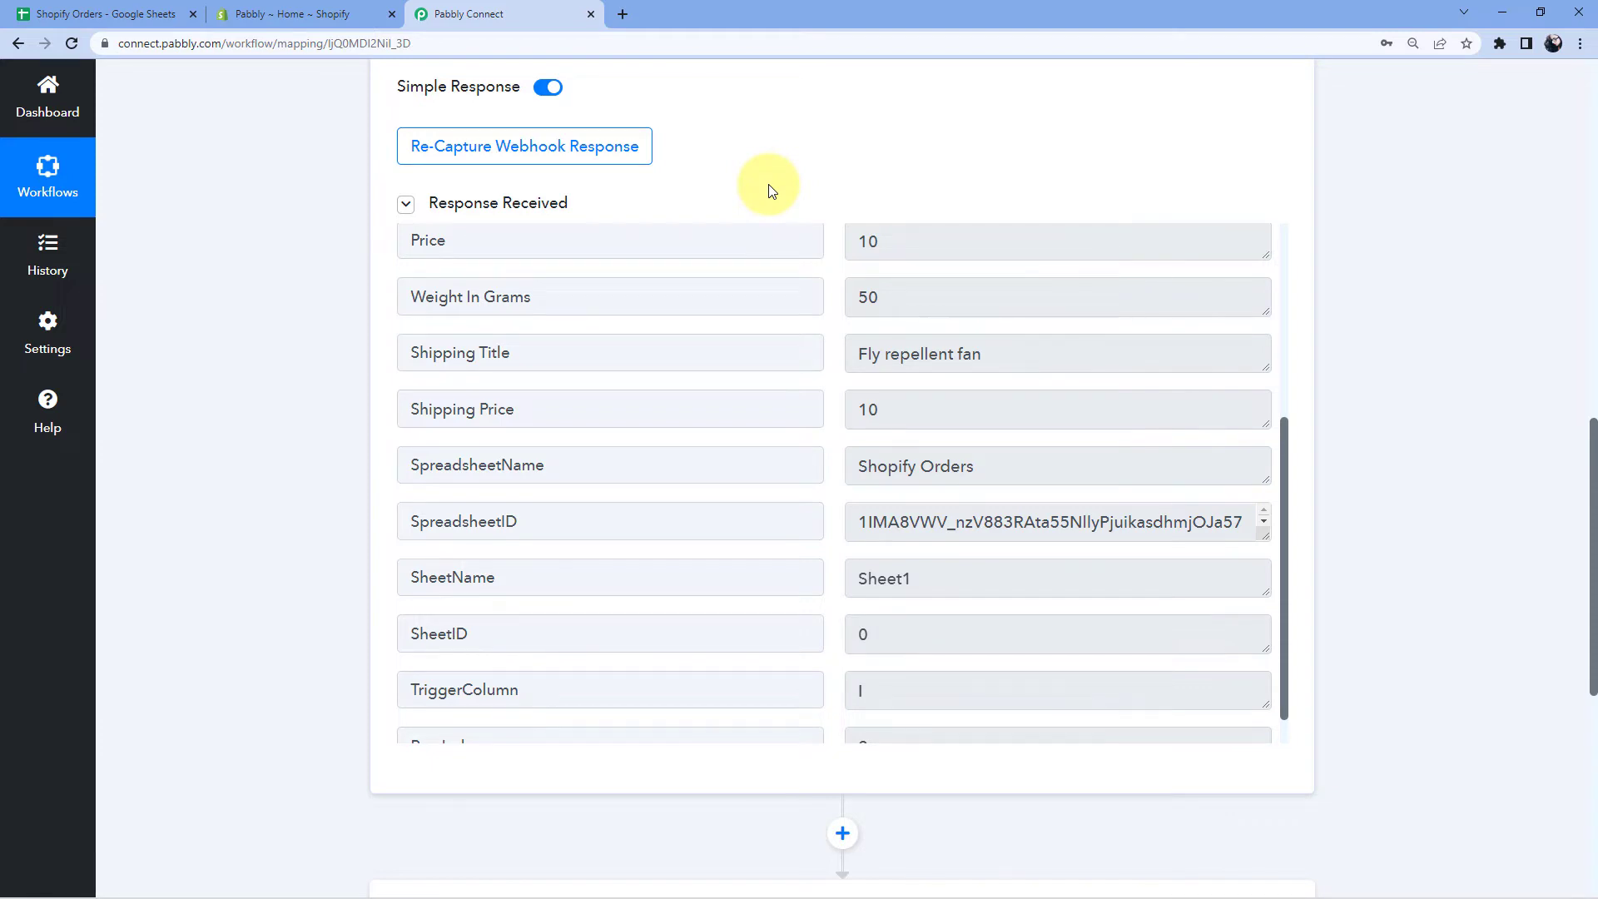
{"action": "scroll", "coordinate": [1445, 248], "scroll_direction": "down", "scroll_amount": 7}
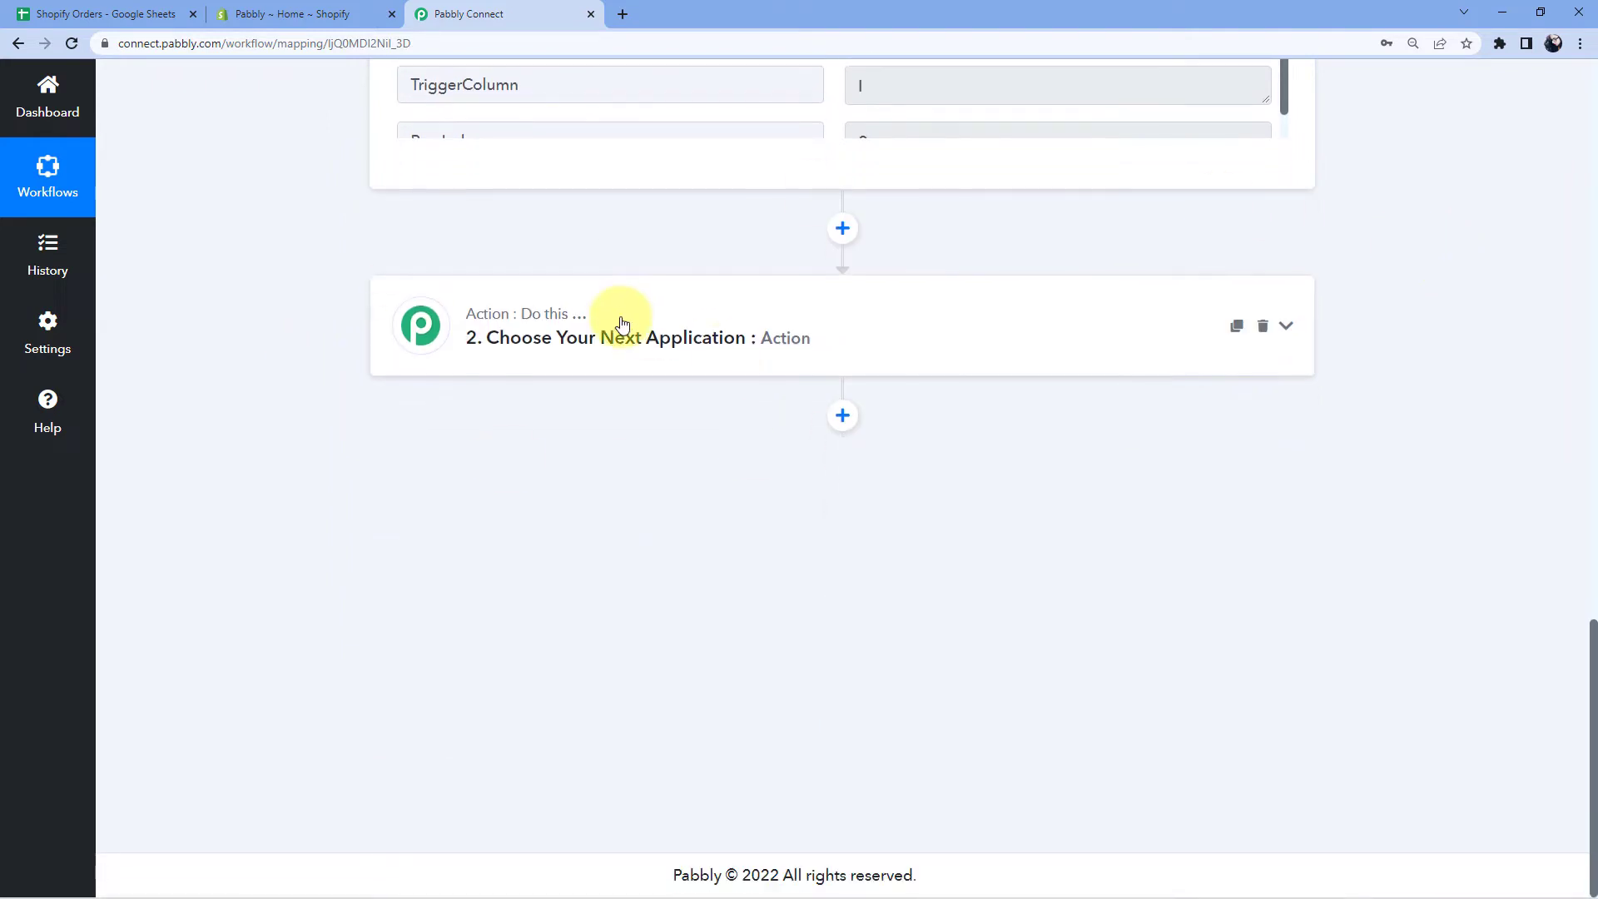
Choose Shopify as the app for the next action step.
{"action": "left_click", "coordinate": [622, 323]}
{"action": "left_click", "coordinate": [488, 448]}
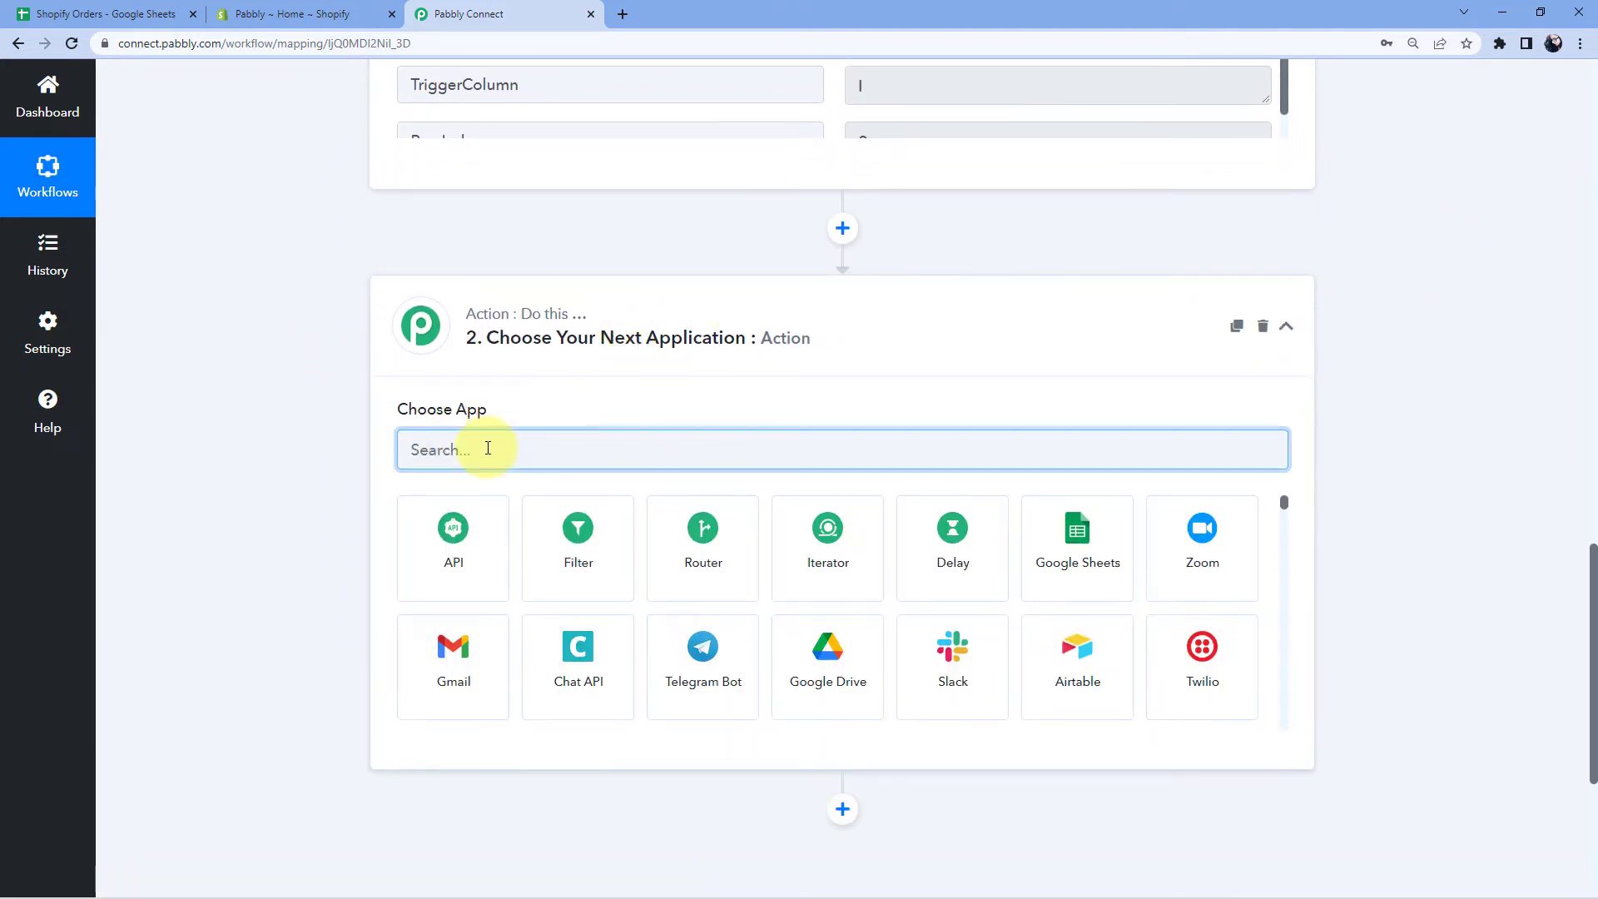
{"action": "type", "text": "Shopi"}
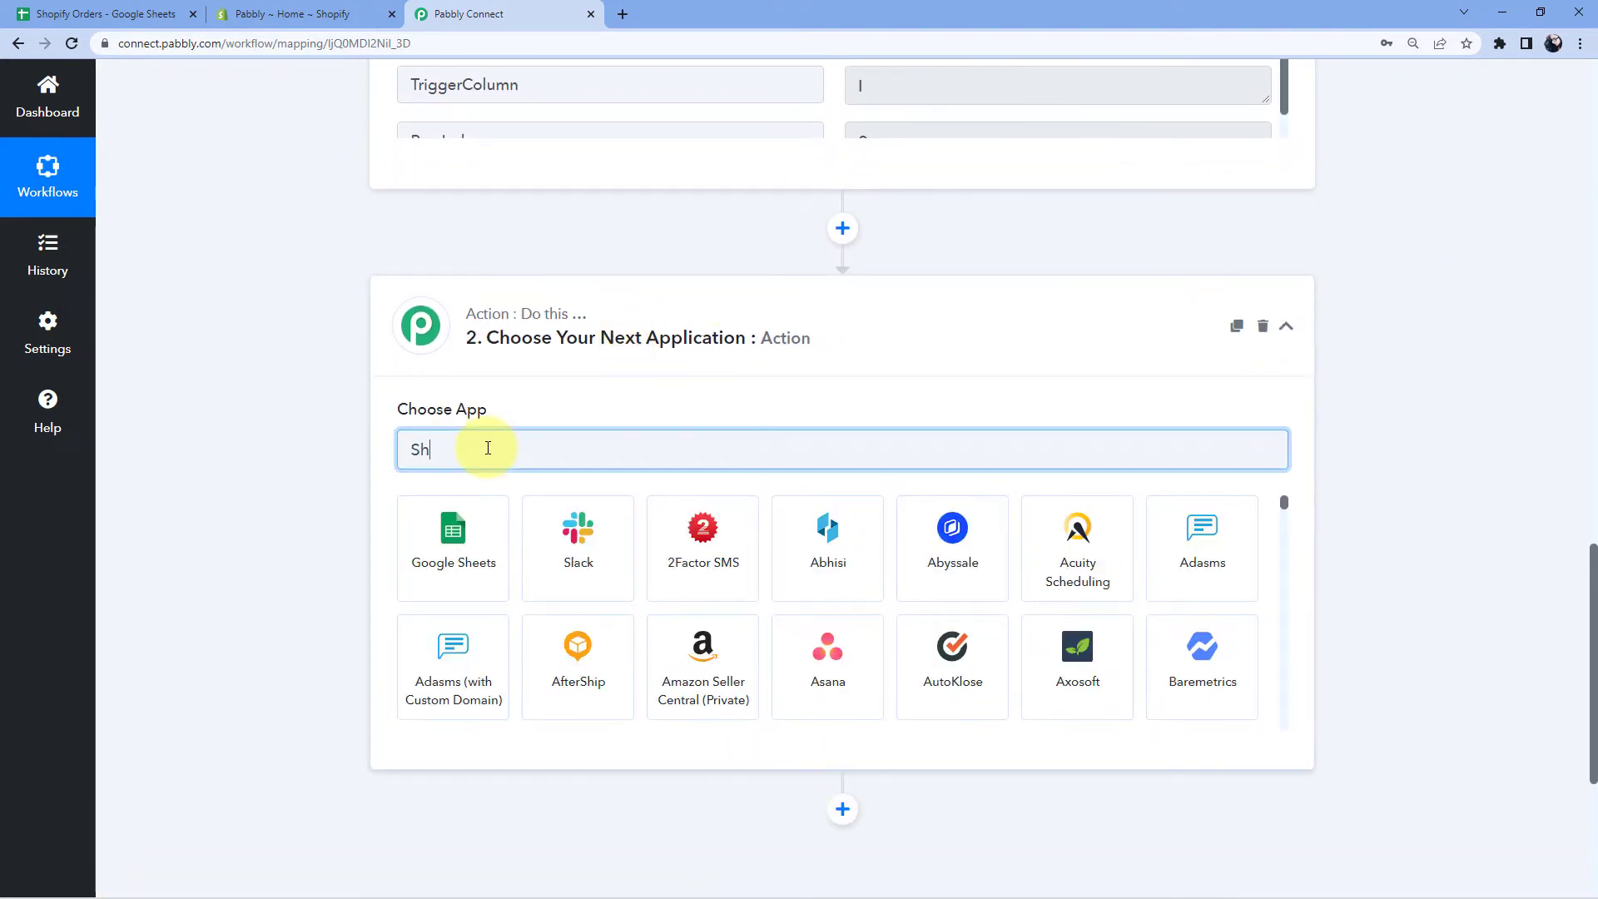
{"action": "left_click", "coordinate": [465, 551]}
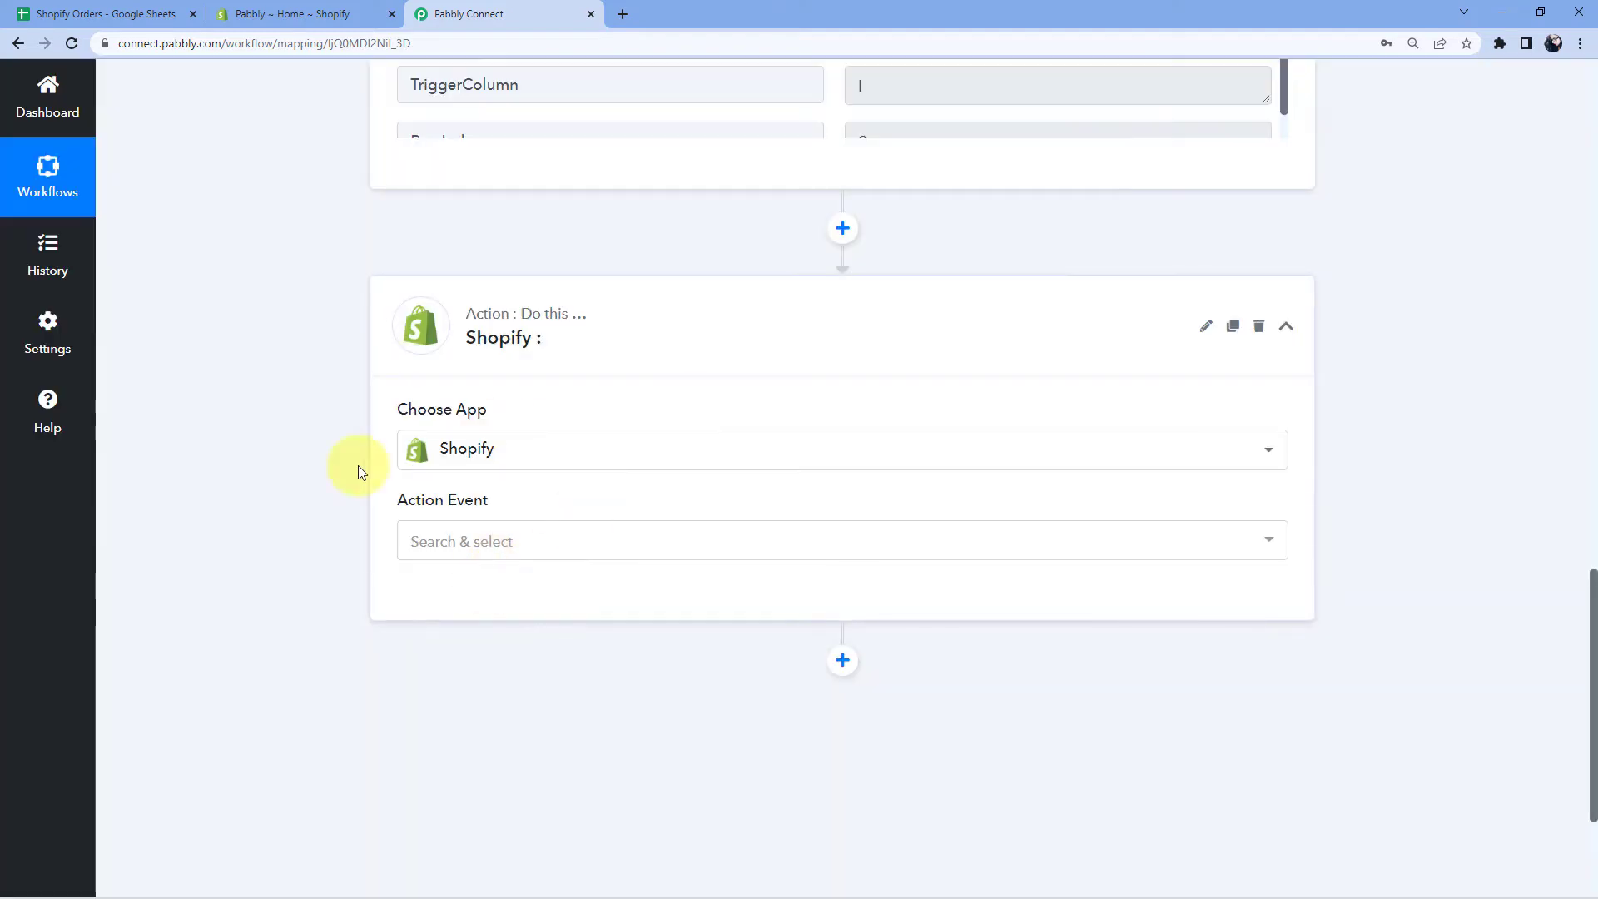
Set the action event to Create Order and begin a new Shopify connection.
{"action": "mouse_move", "coordinate": [479, 507]}
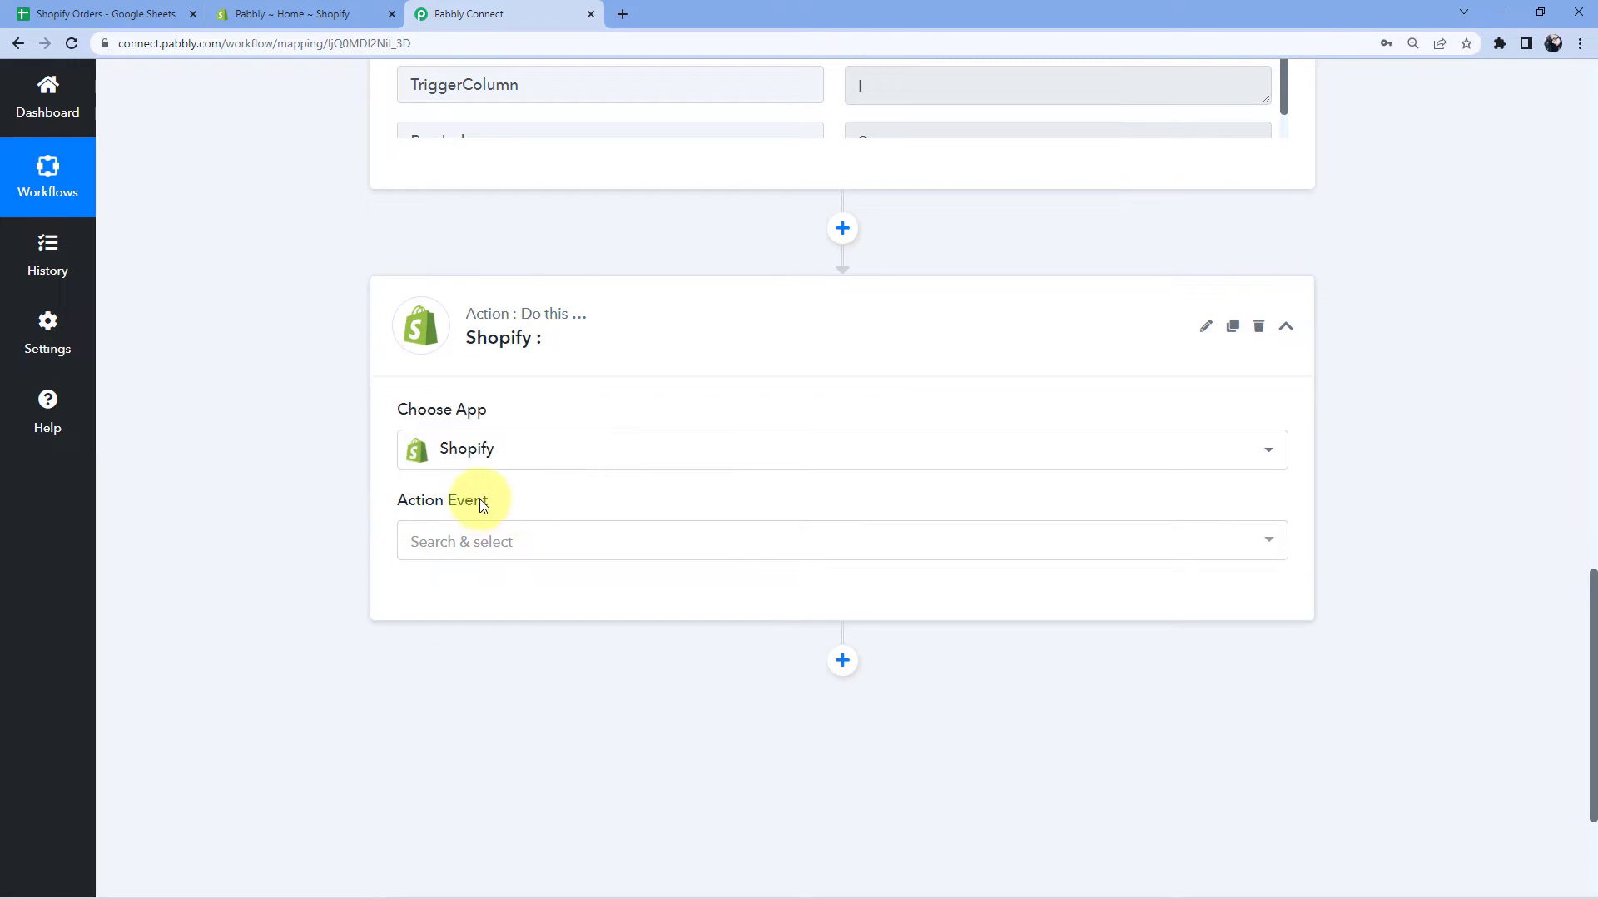
{"action": "left_click", "coordinate": [499, 545]}
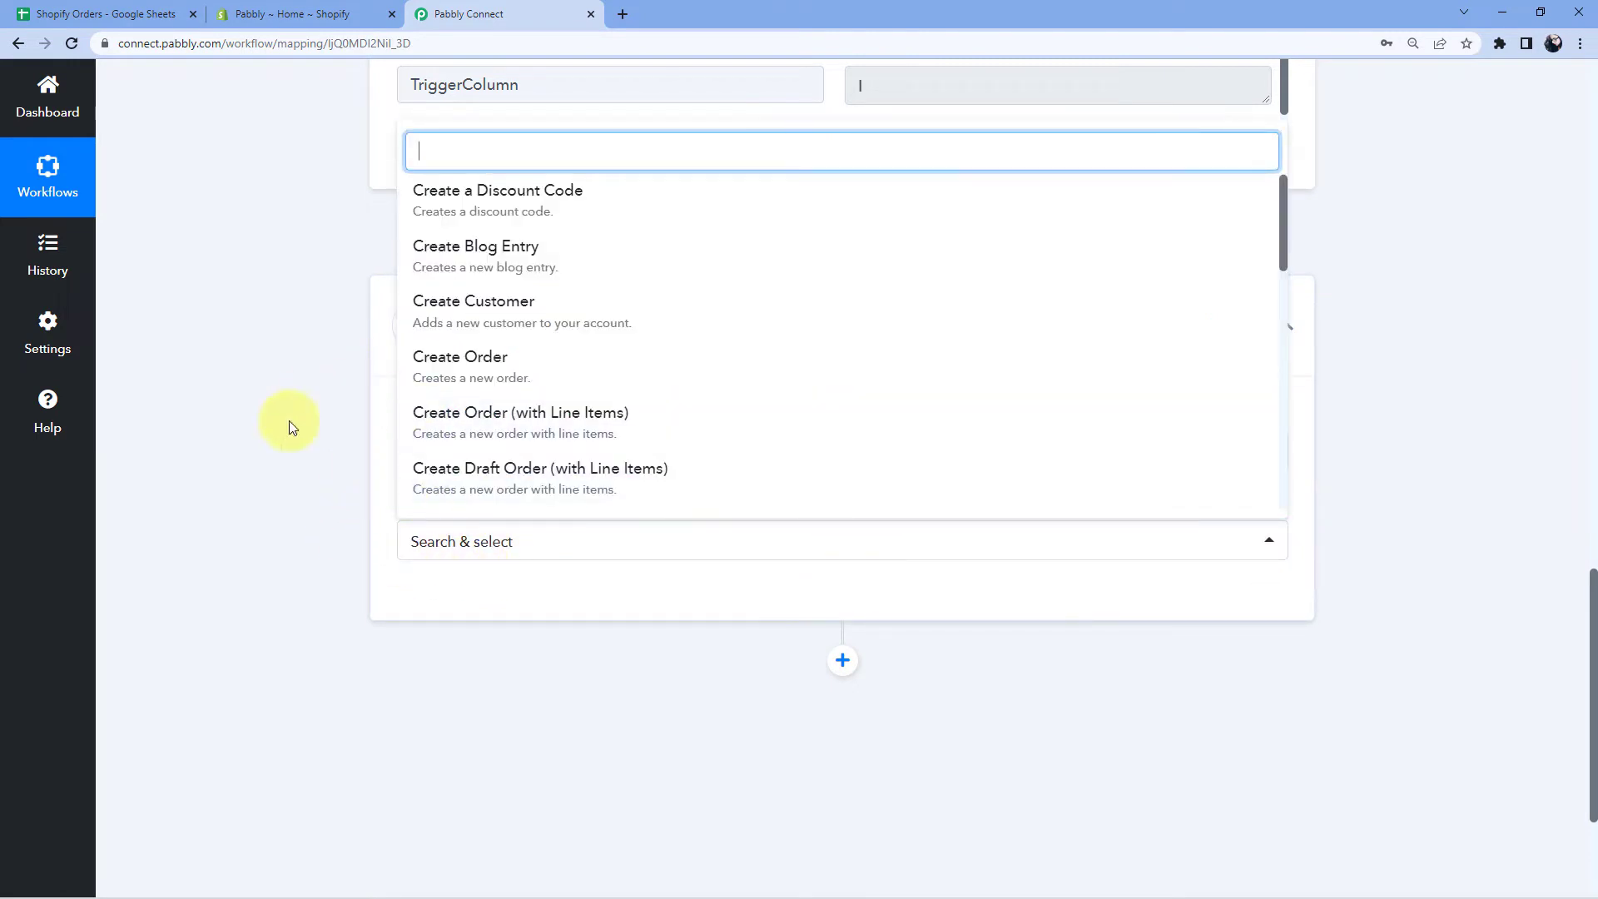
{"action": "left_click", "coordinate": [477, 371]}
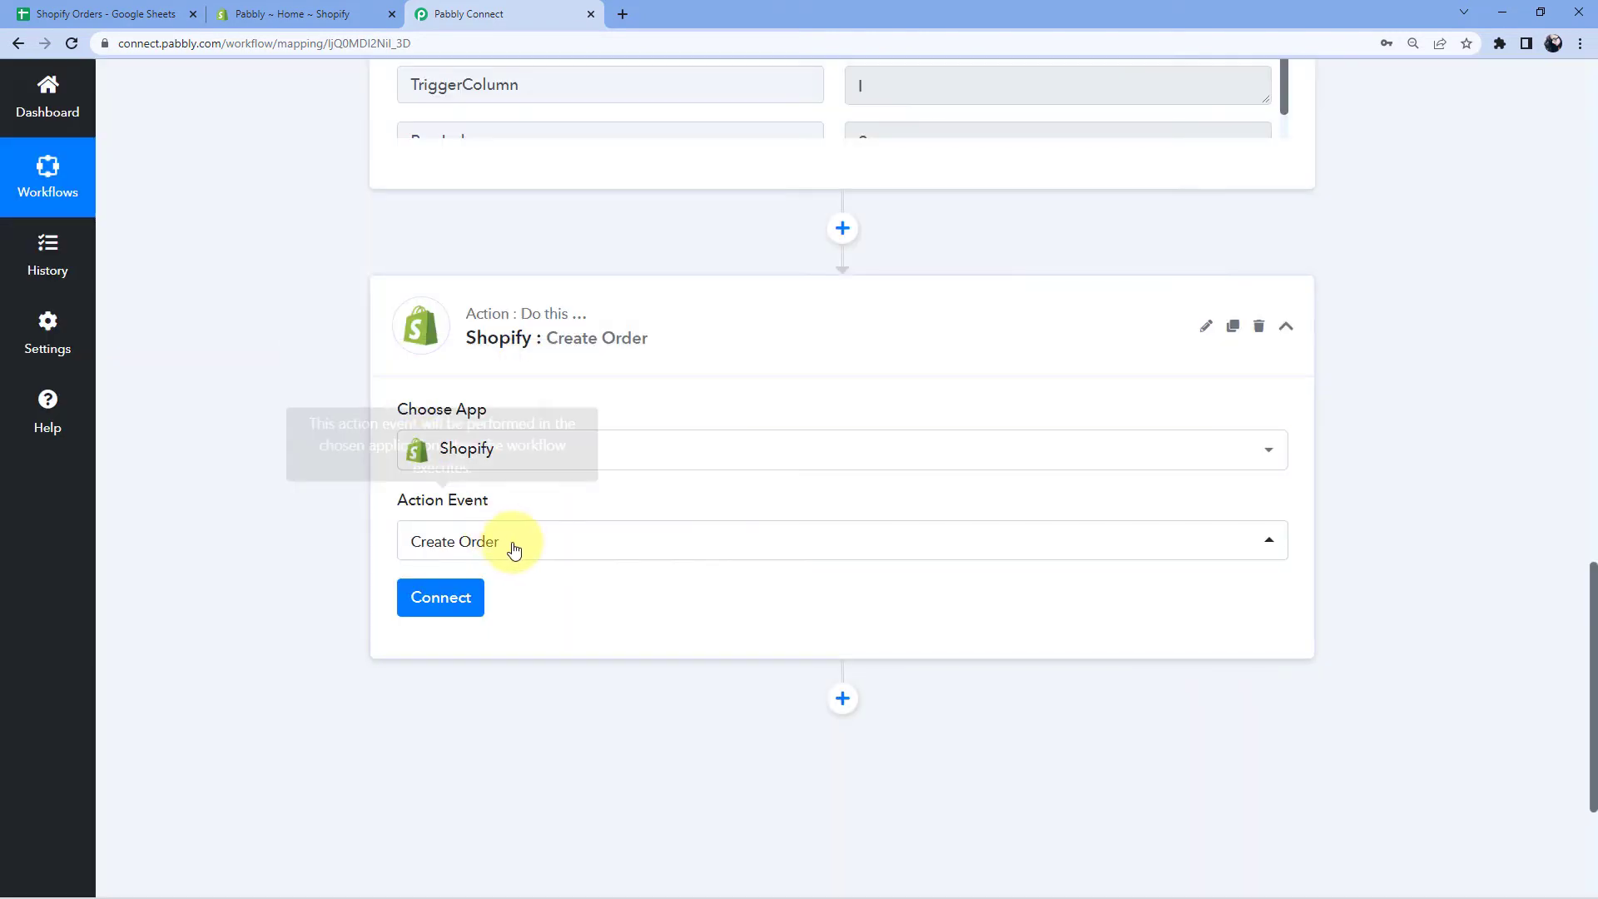
{"action": "left_click", "coordinate": [440, 596]}
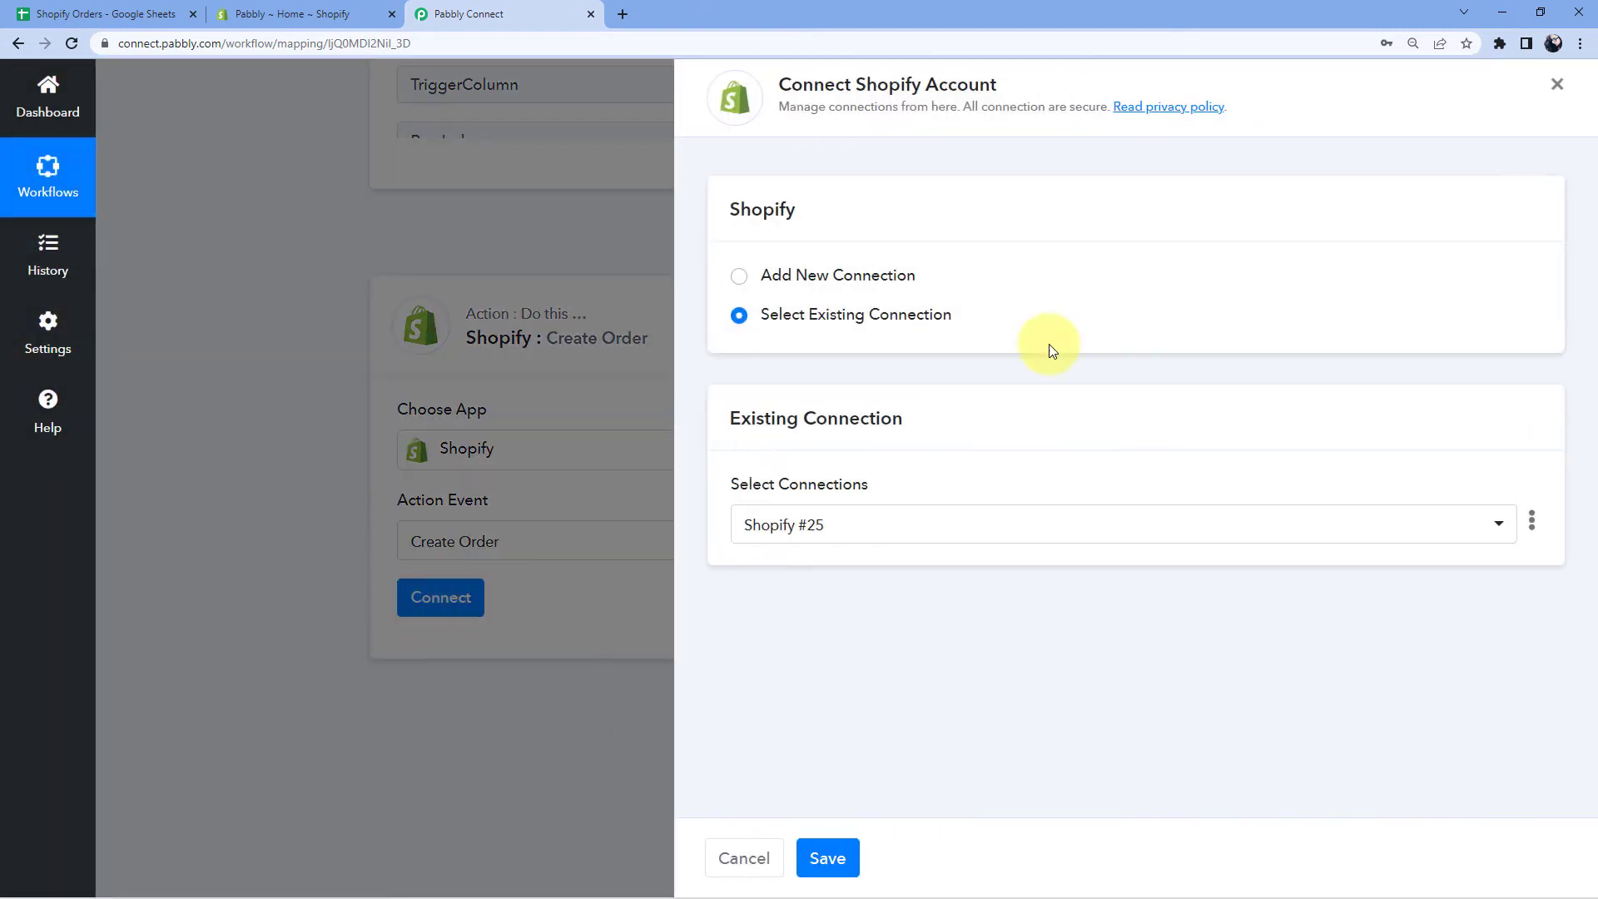
{"action": "left_click", "coordinate": [740, 276]}
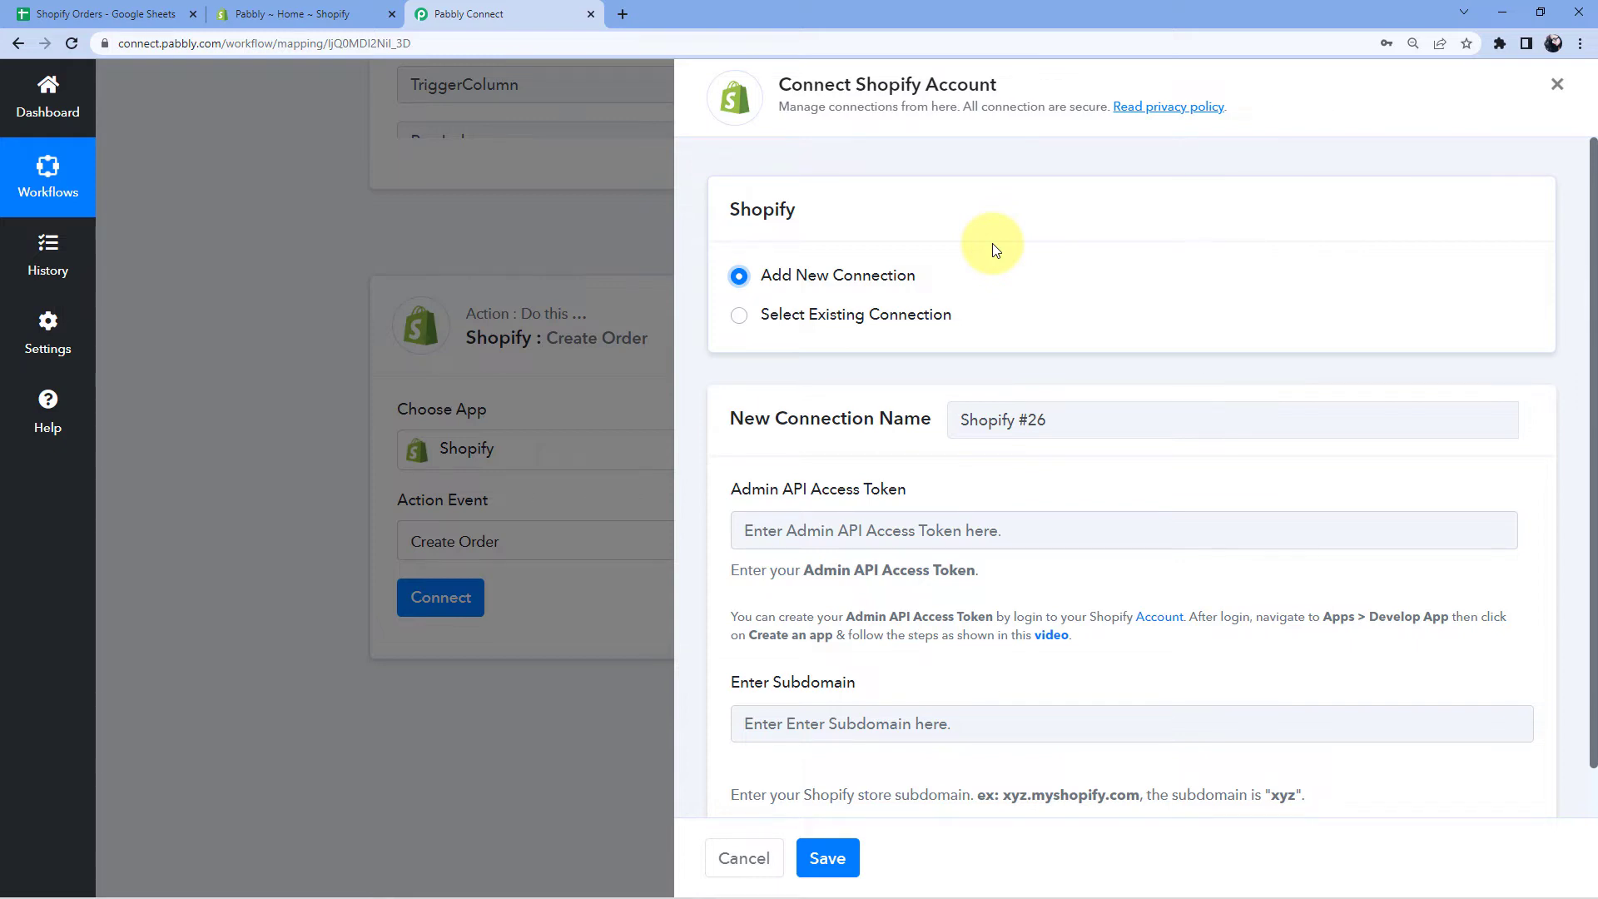
{"action": "scroll", "coordinate": [995, 250], "scroll_direction": "down", "scroll_amount": 1}
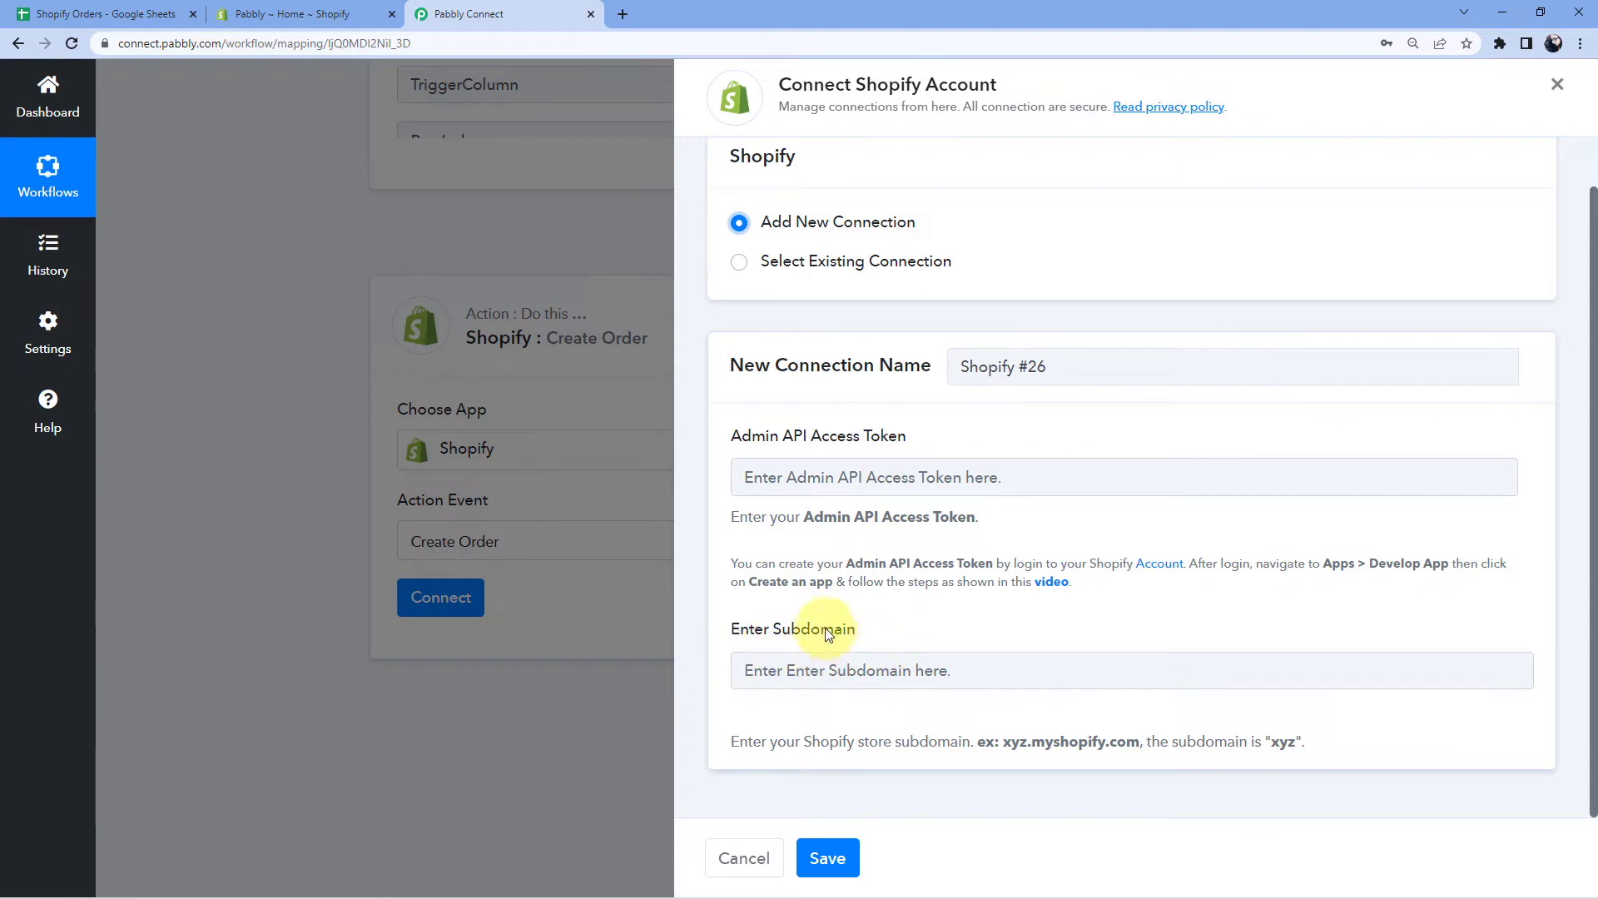
{"action": "left_click", "coordinate": [333, 13]}
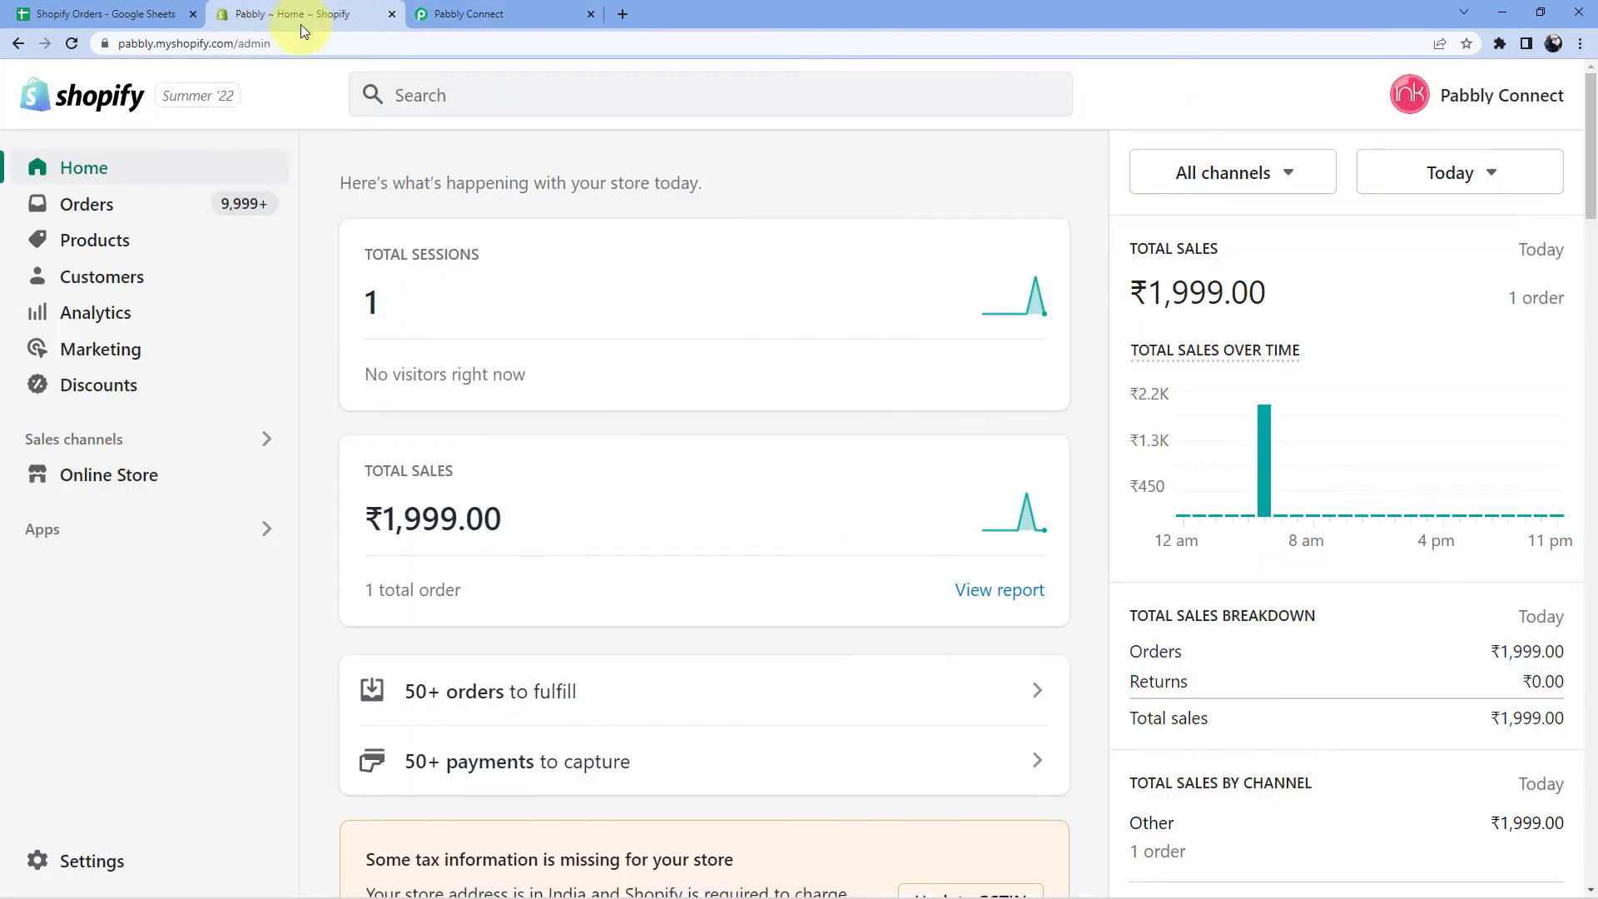
Copy the store subdomain 'pabbly' from the Shopify admin address bar.
{"action": "left_click", "coordinate": [150, 46]}
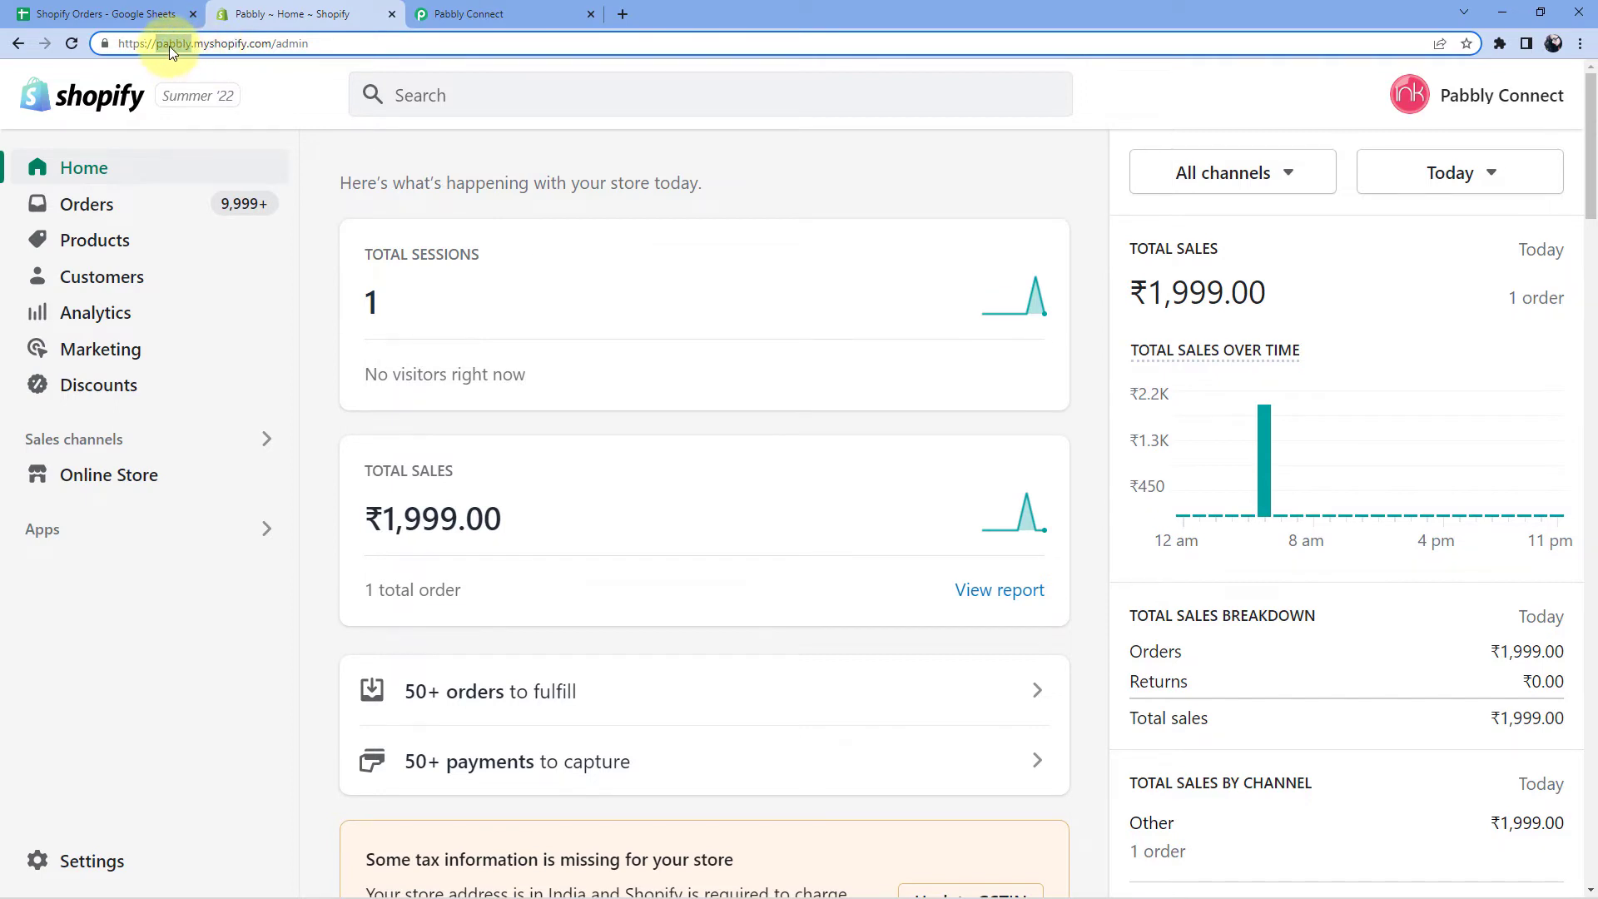
{"action": "right_click", "coordinate": [172, 42]}
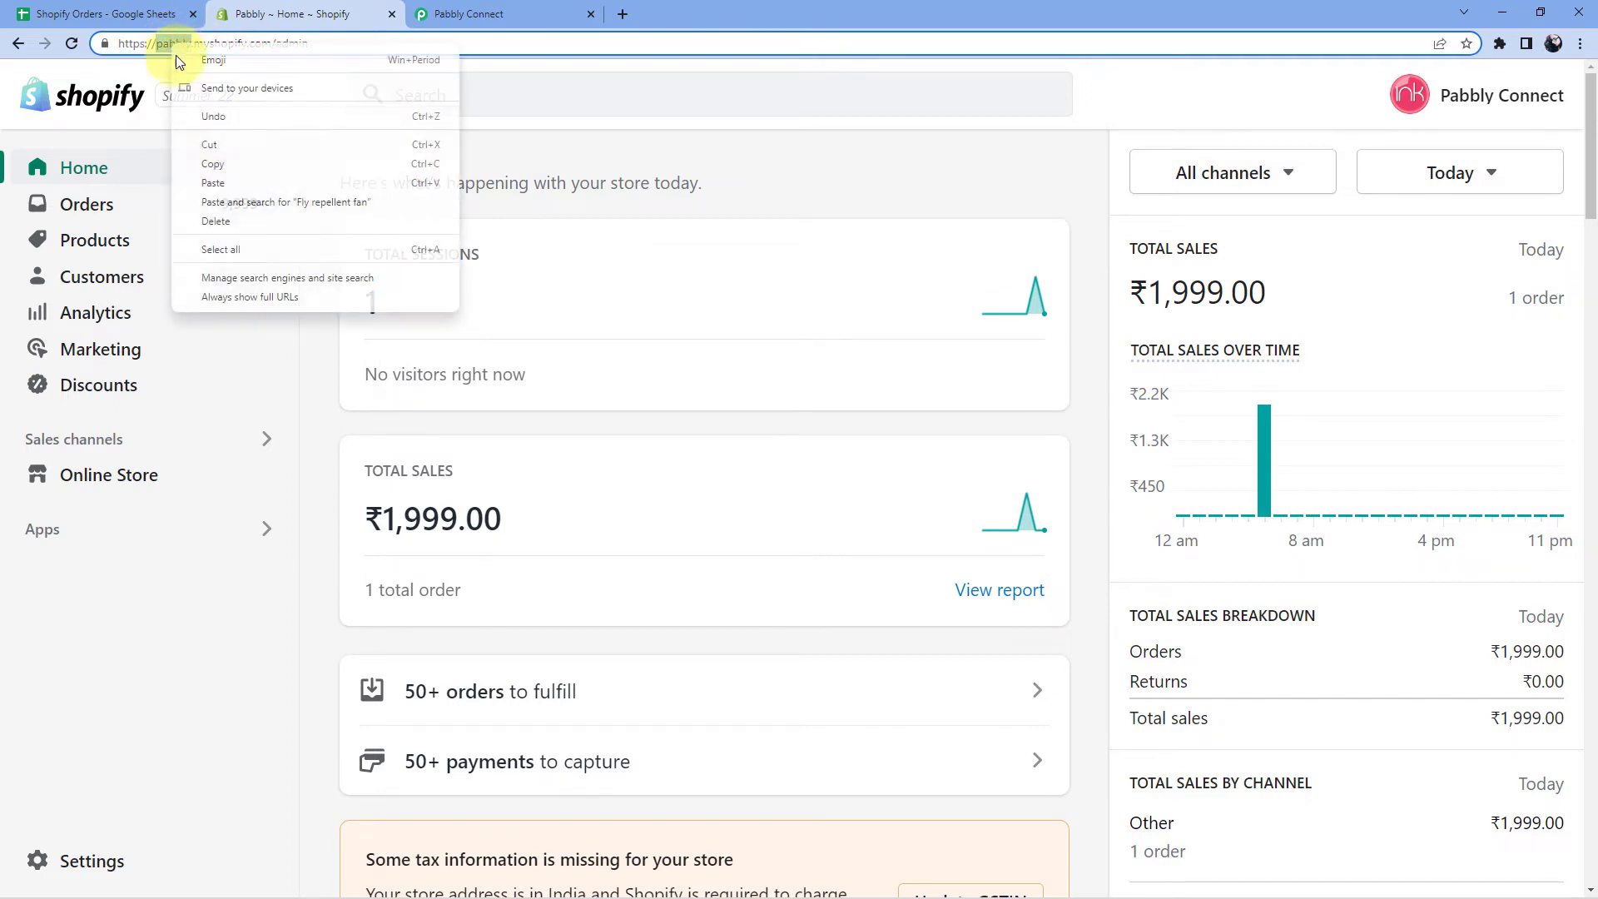
{"action": "left_click", "coordinate": [225, 163]}
{"action": "left_click", "coordinate": [329, 147]}
{"action": "left_click", "coordinate": [454, 7]}
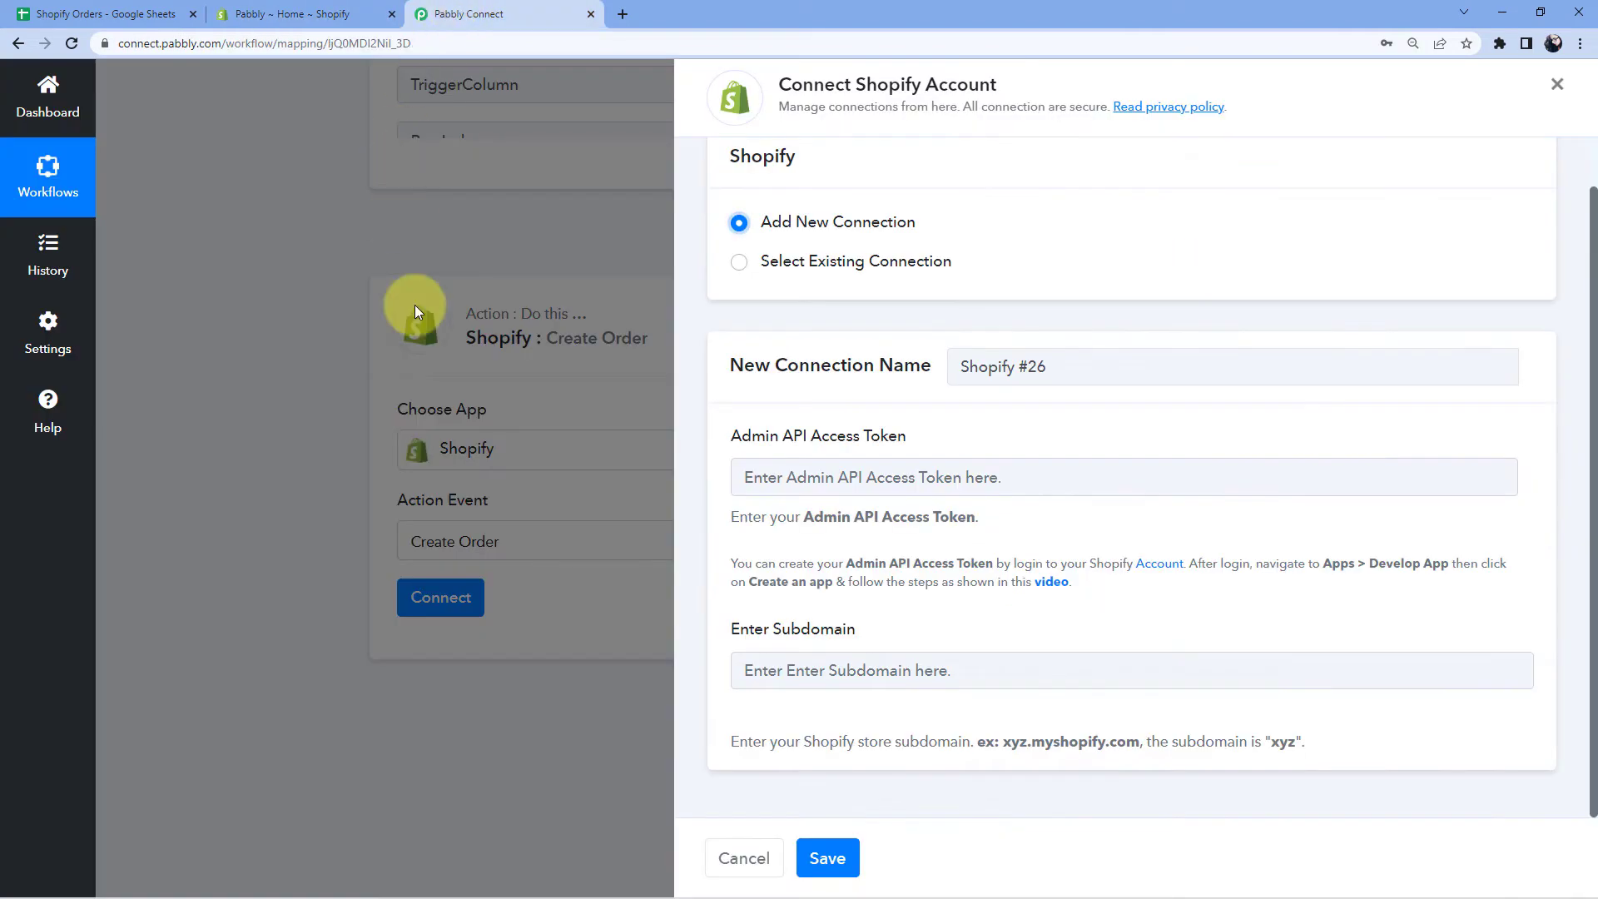
Paste 'pabbly' into the connection's subdomain field and review the access-token help text.
{"action": "right_click", "coordinate": [811, 670]}
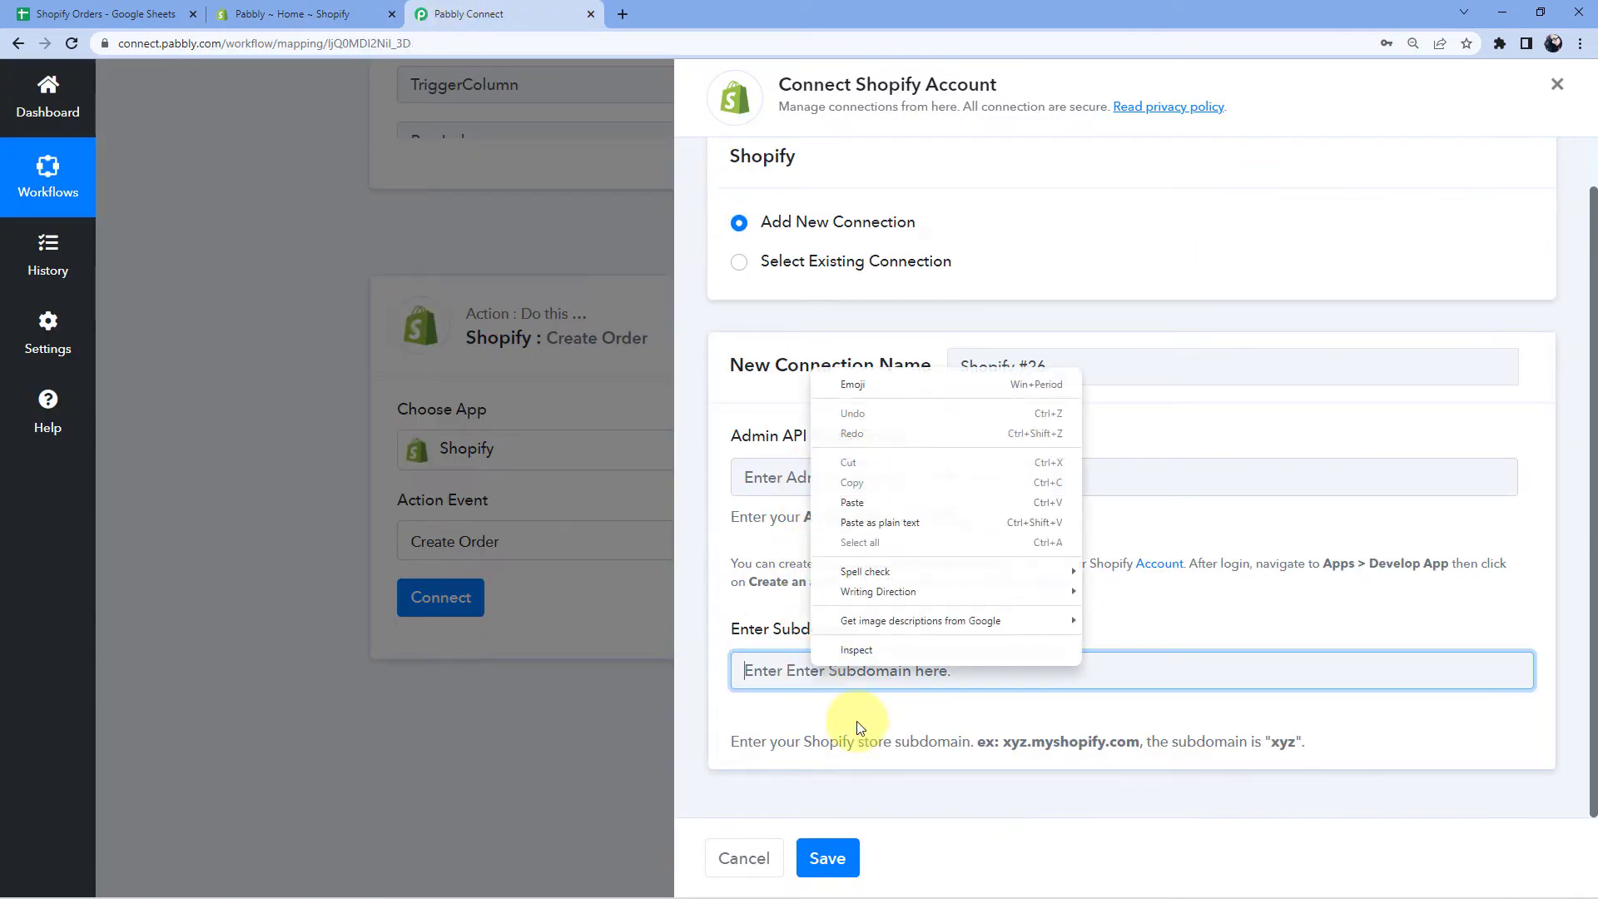
{"action": "left_click", "coordinate": [899, 503]}
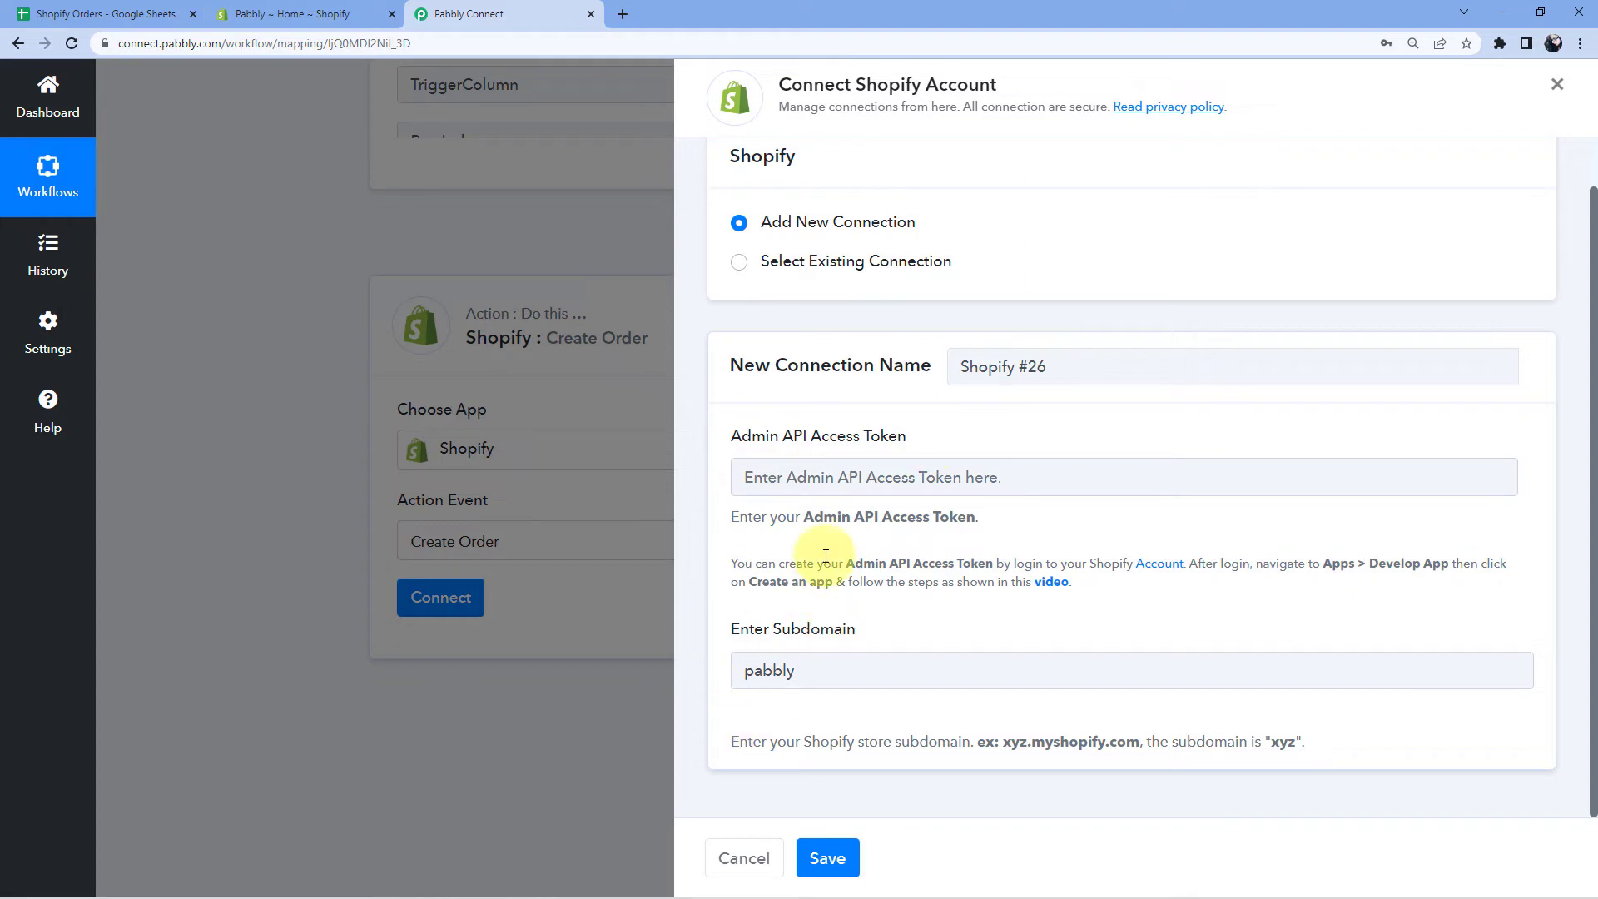
{"action": "left_click_drag", "start_coordinate": [734, 558], "coordinate": [1106, 596]}
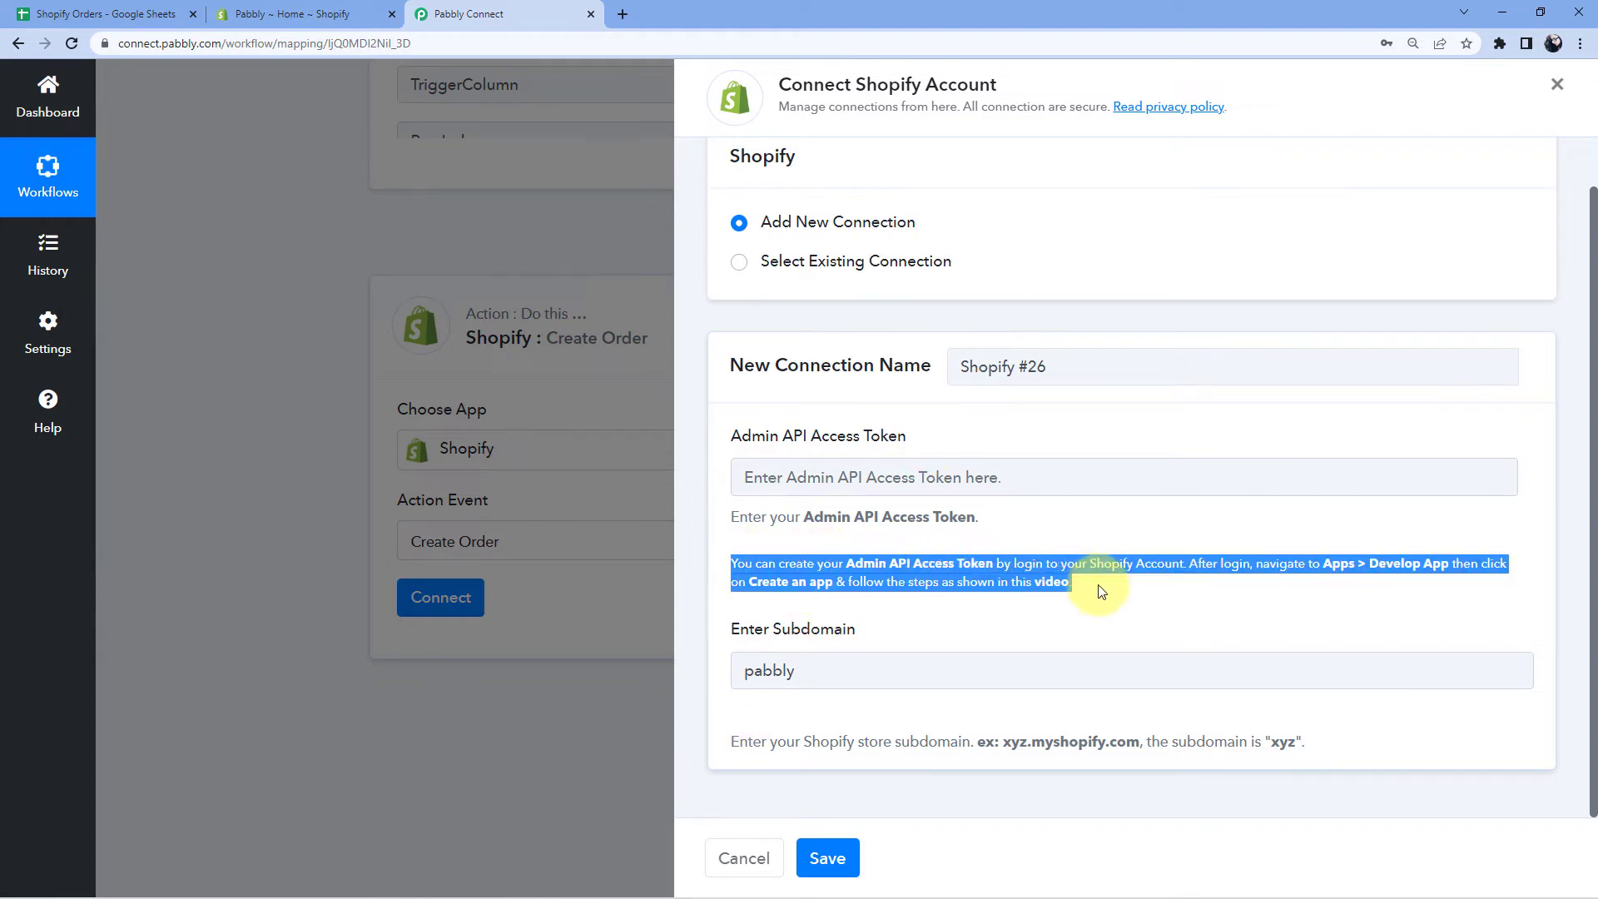
{"action": "left_click", "coordinate": [1035, 495]}
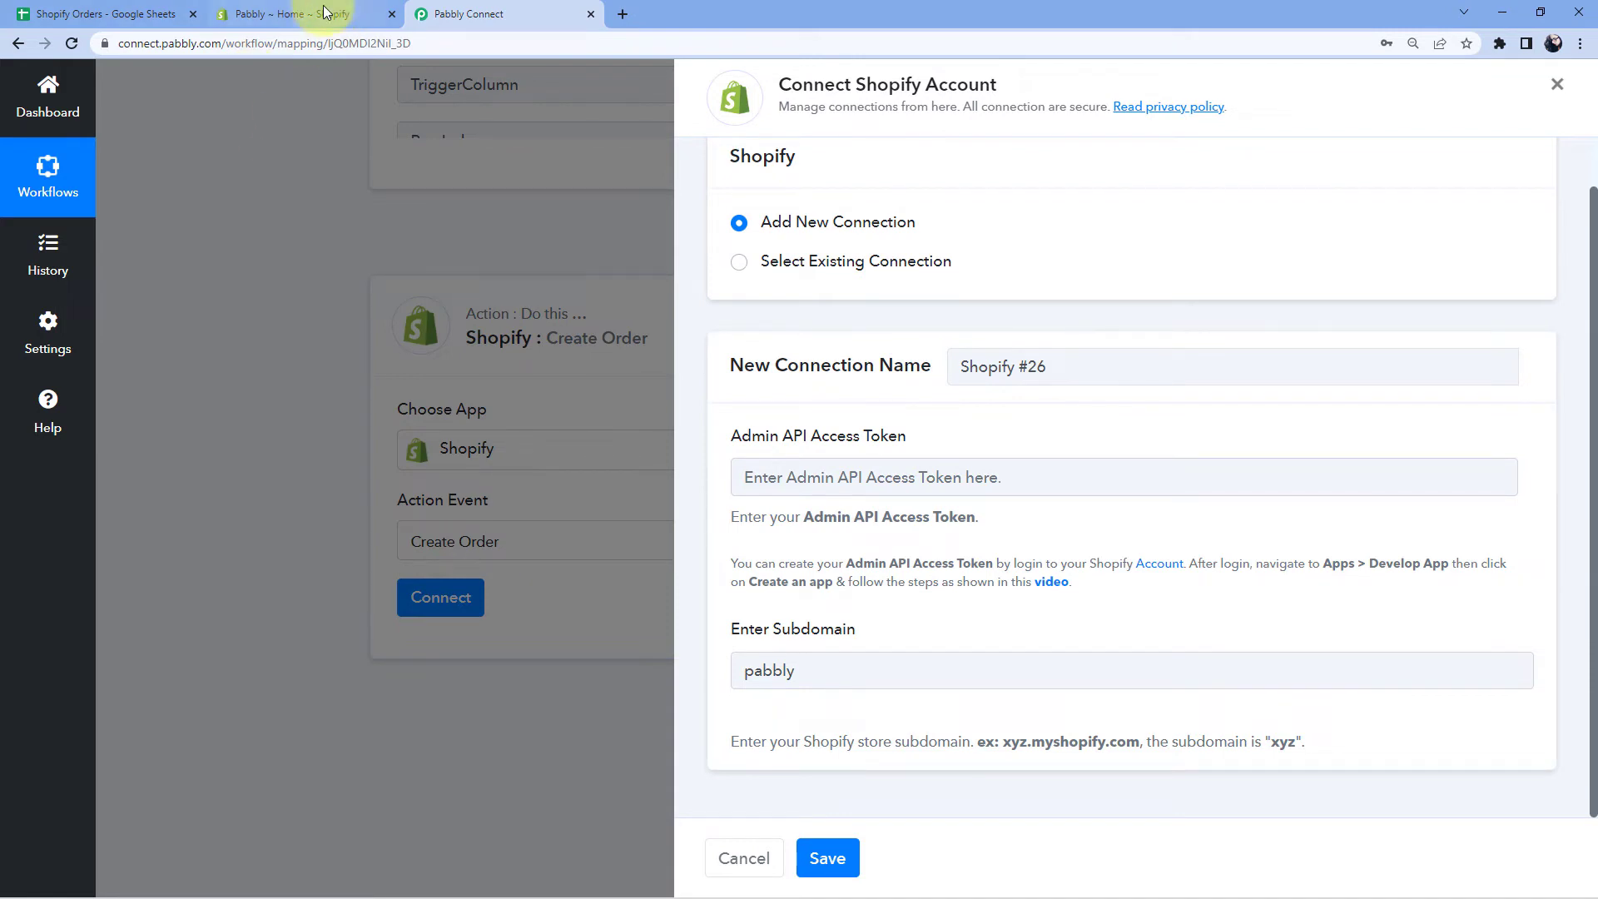
{"action": "left_click", "coordinate": [322, 17]}
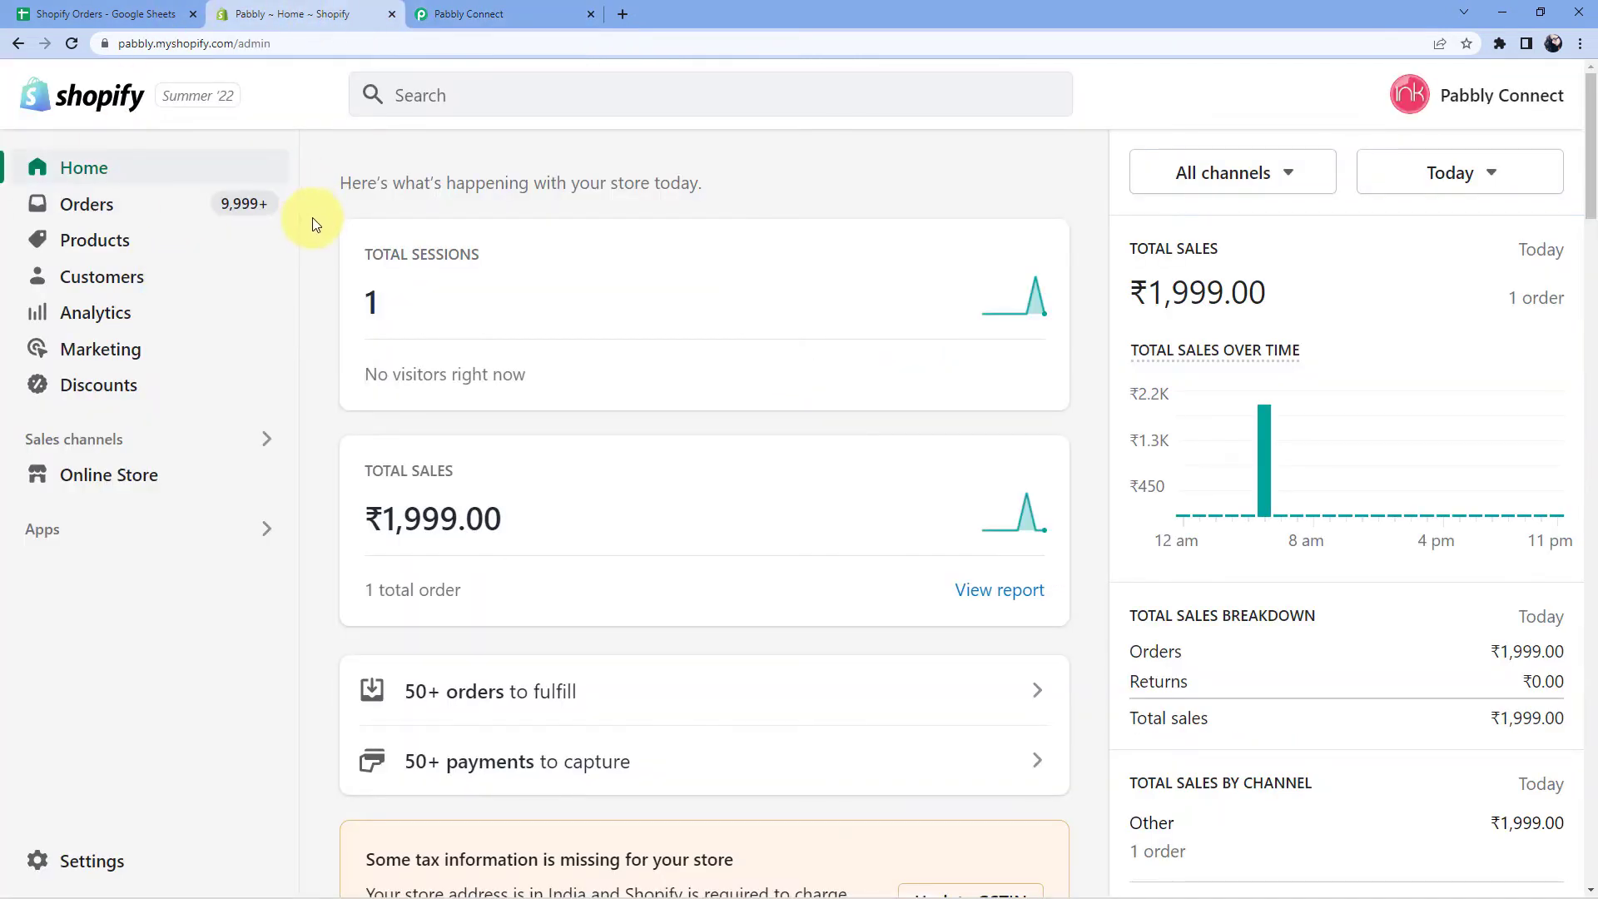
Go to Shopify Settings > Apps and sales channels > Develop apps.
{"action": "left_click", "coordinate": [97, 860]}
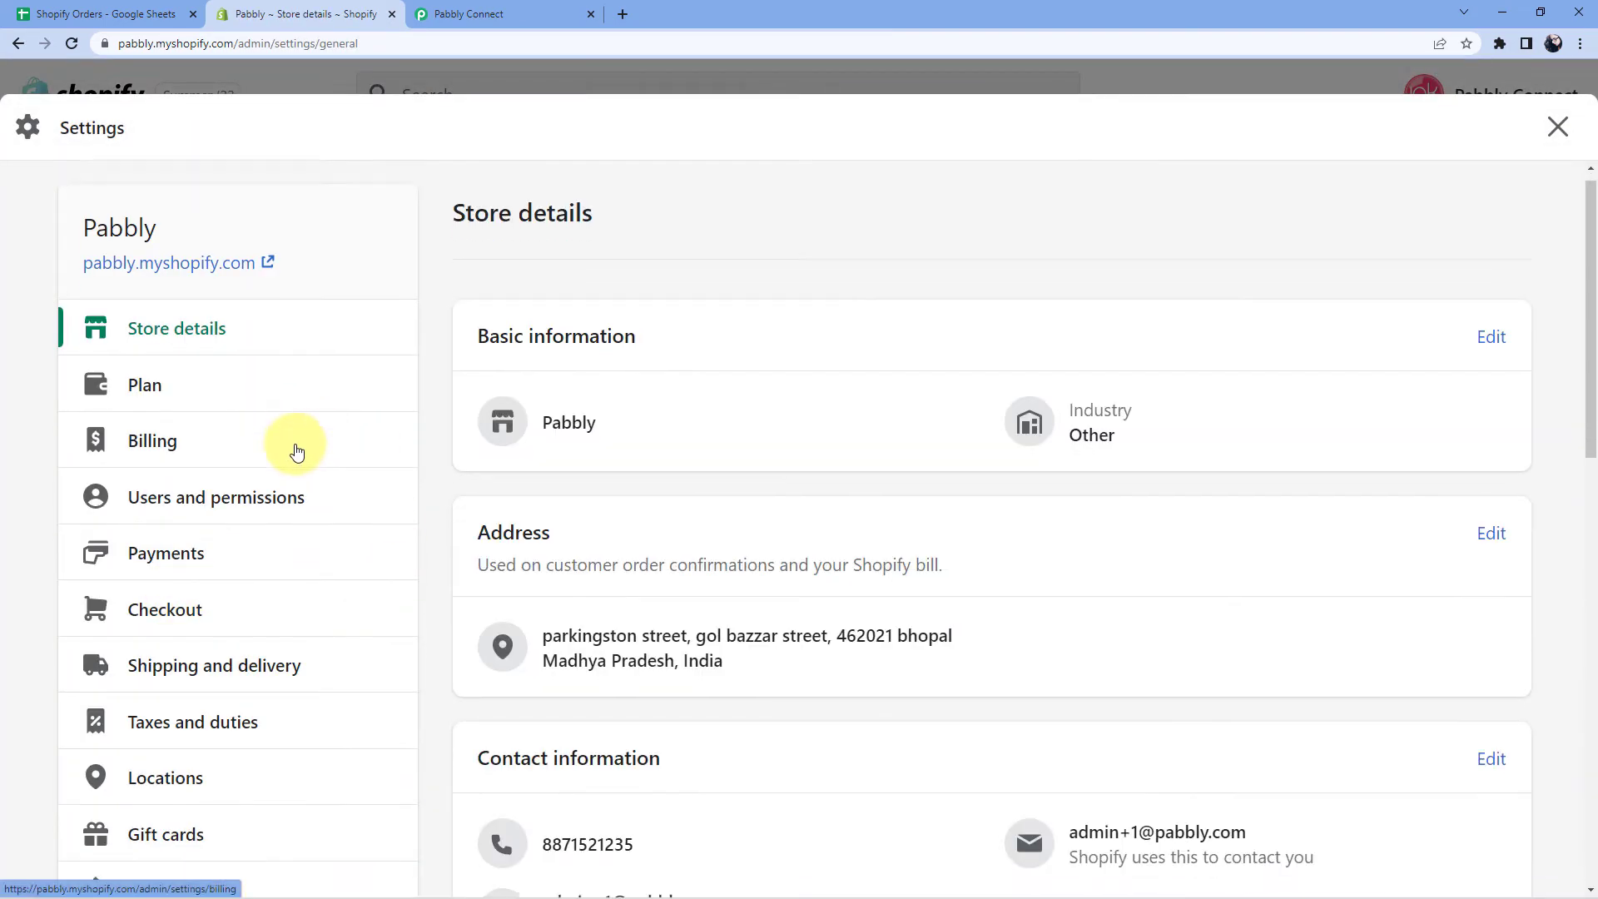
{"action": "scroll", "coordinate": [296, 447], "scroll_direction": "down", "scroll_amount": 4}
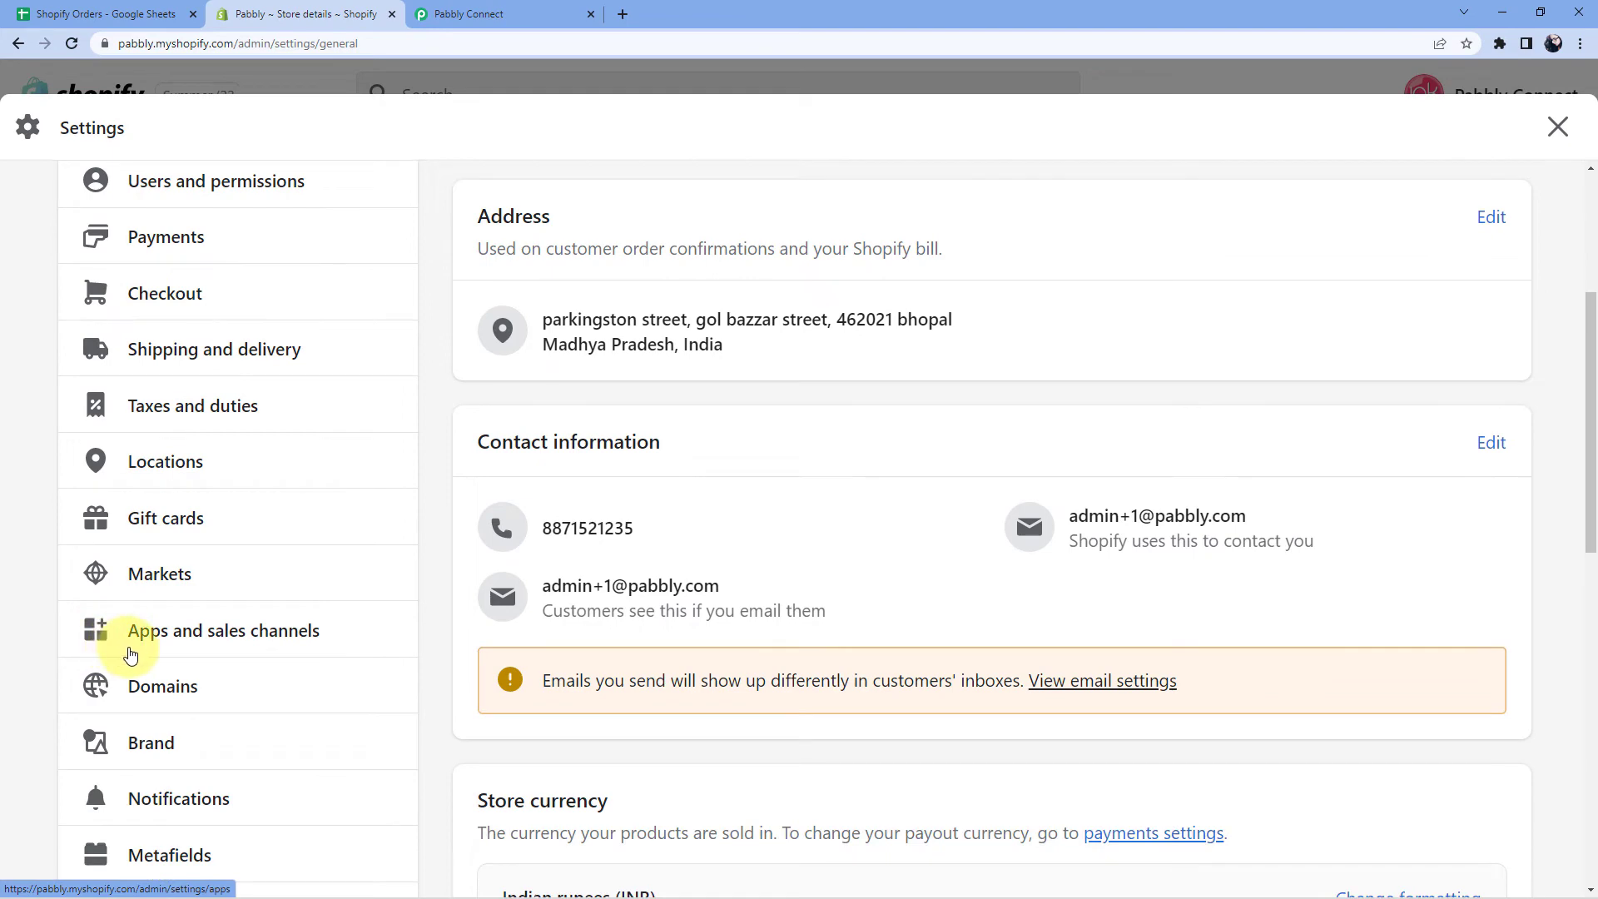
{"action": "left_click", "coordinate": [169, 636]}
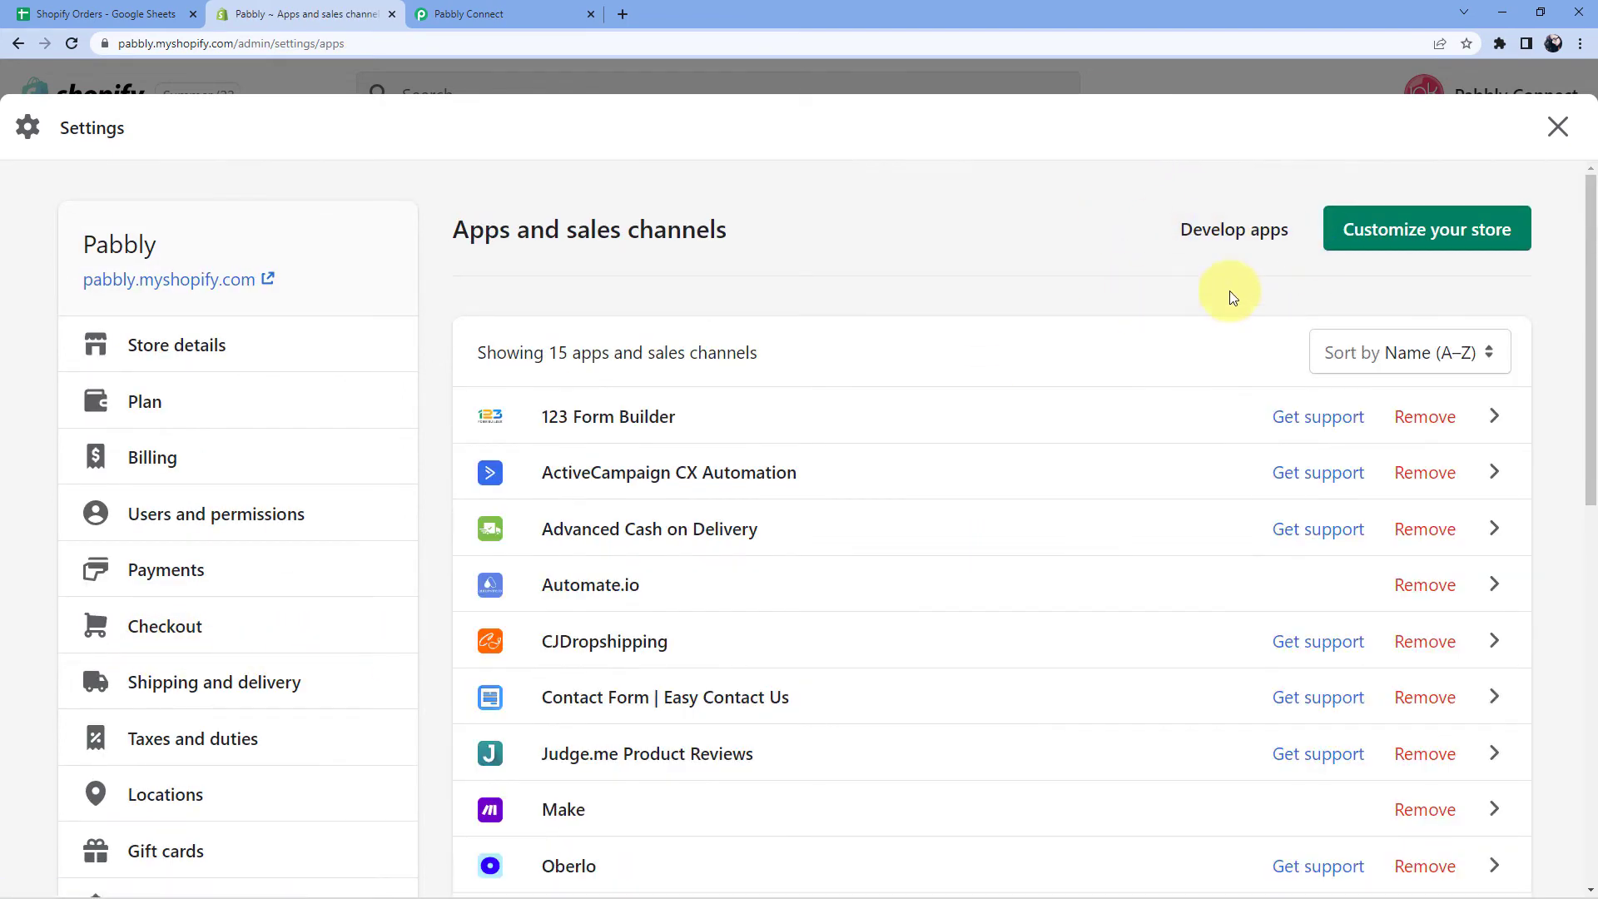
{"action": "left_click", "coordinate": [1234, 235]}
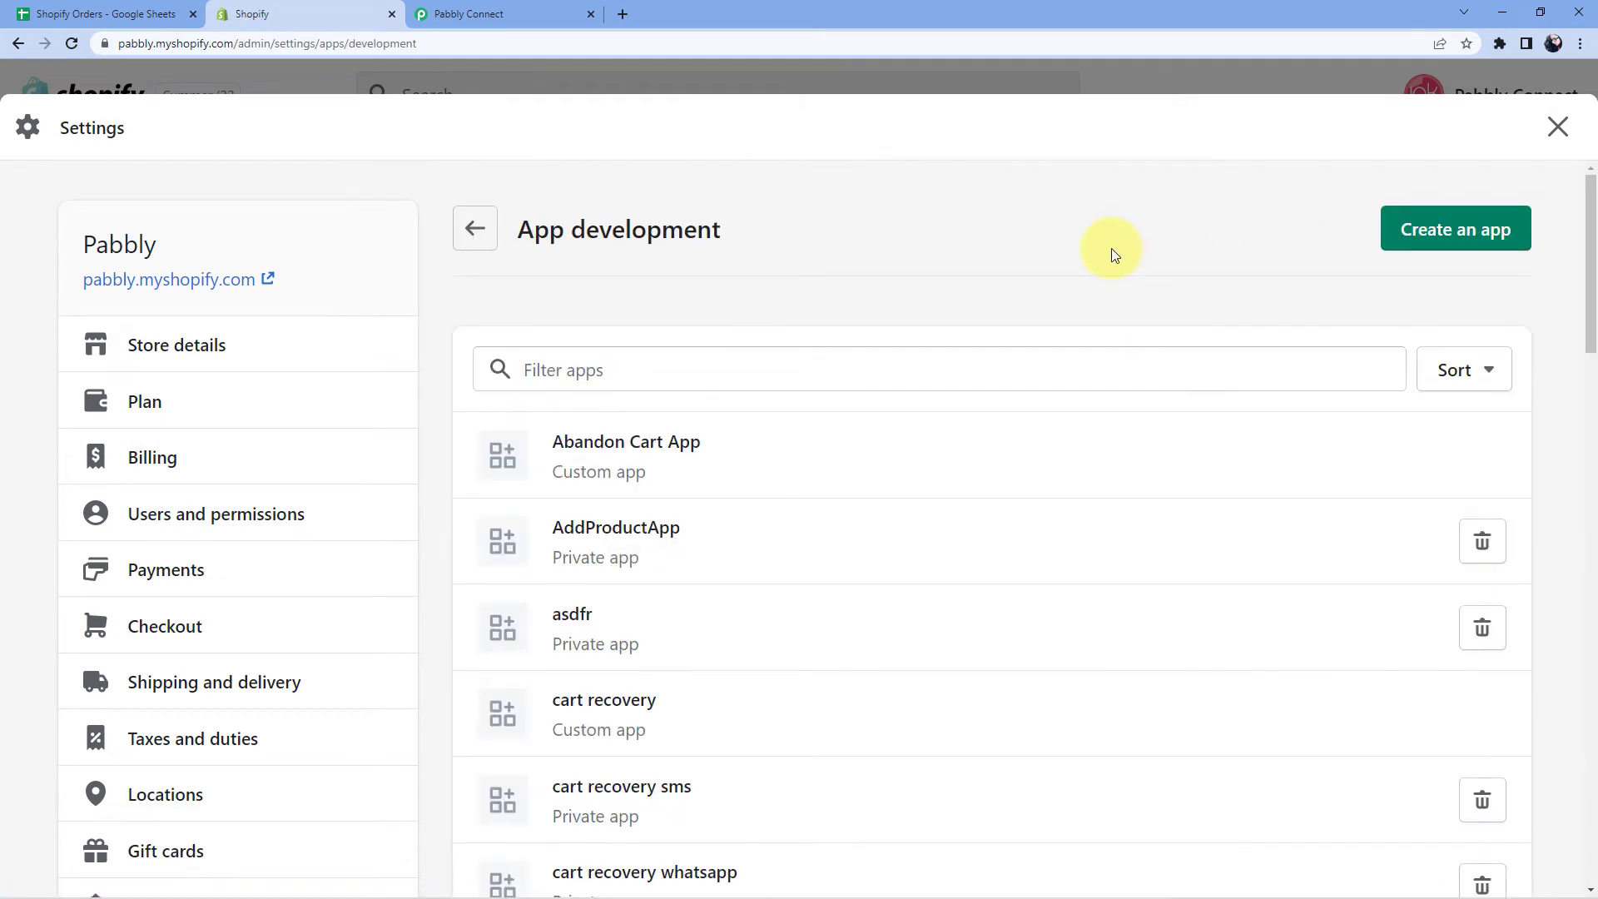
Create a custom Shopify app named 'Pabbly' and open its Admin API scopes configuration.
{"action": "left_click", "coordinate": [1444, 232]}
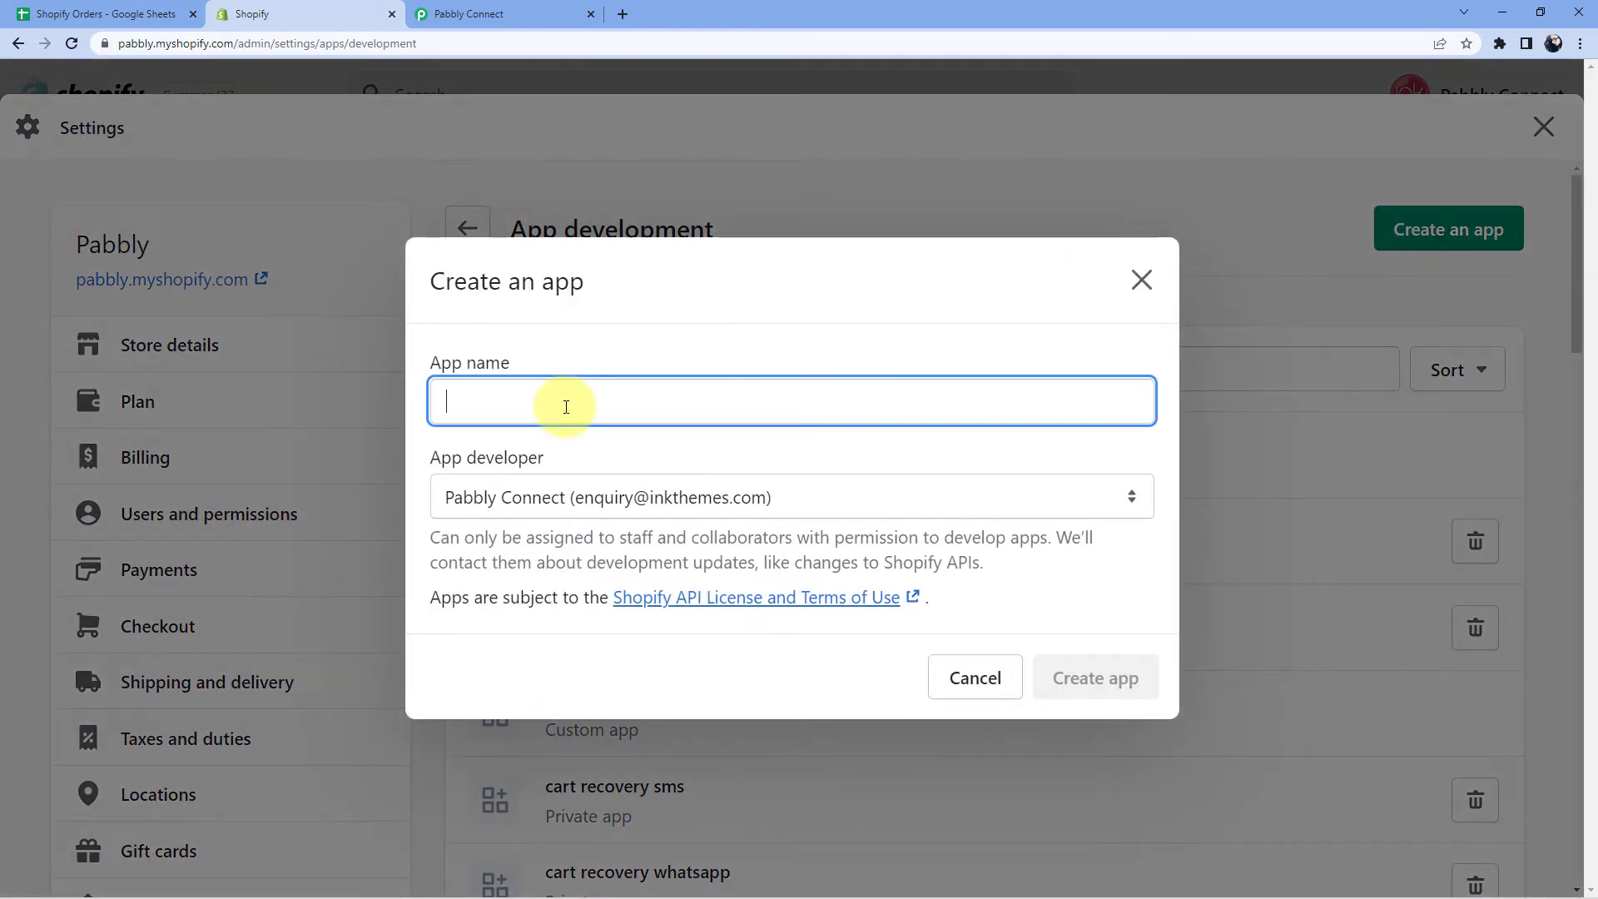
{"action": "type", "text": "Pabbly"}
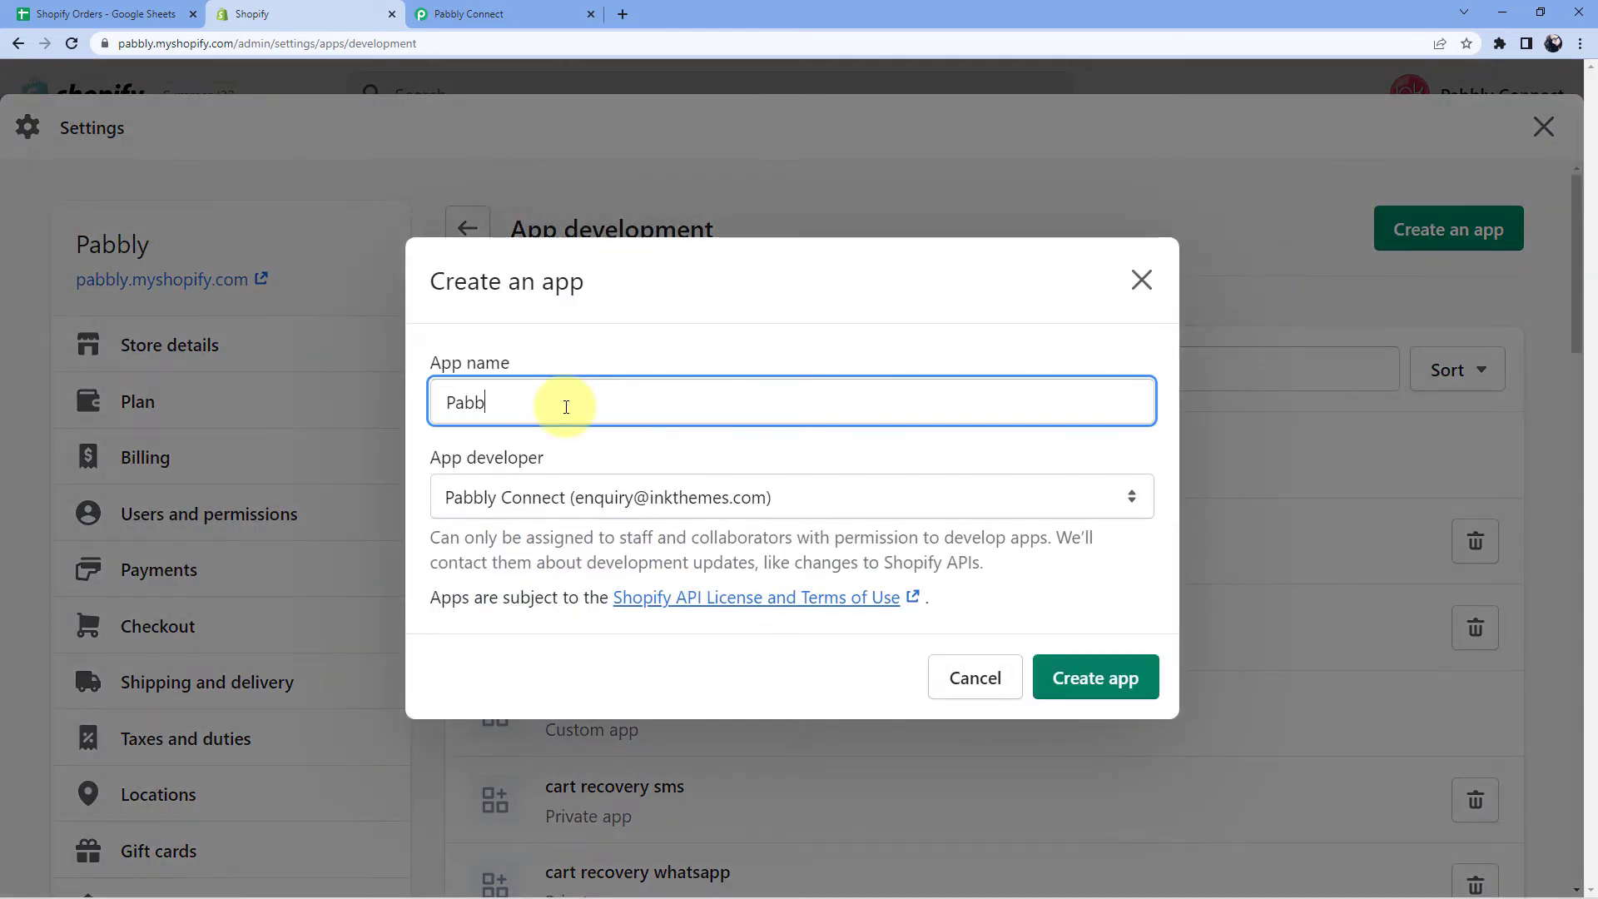
{"action": "left_click", "coordinate": [1057, 680]}
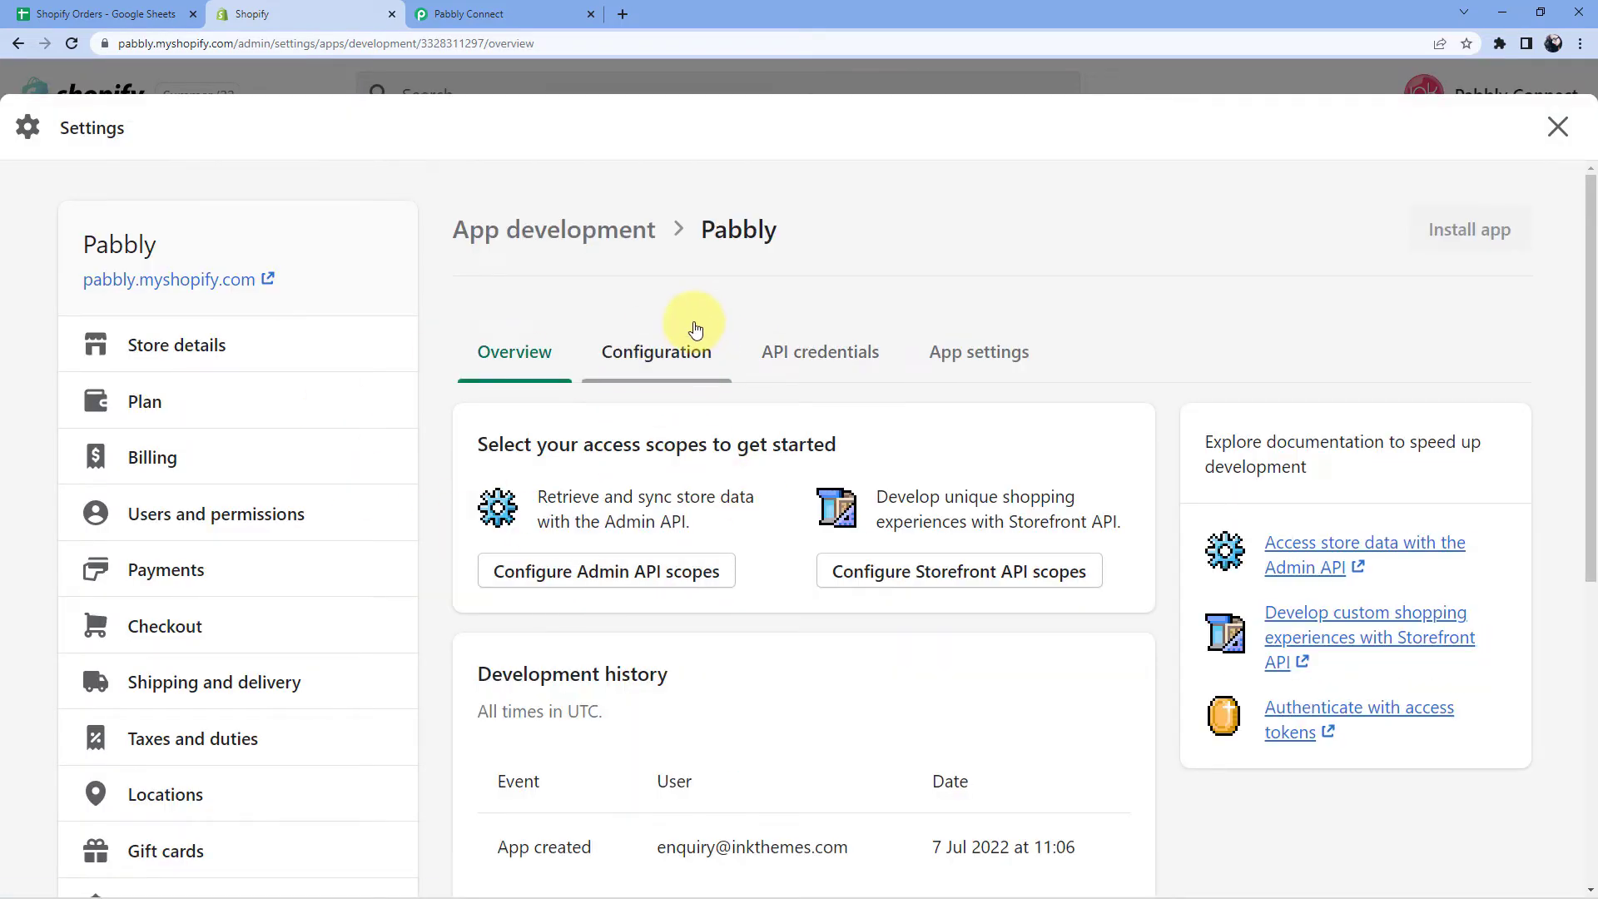
{"action": "scroll", "coordinate": [696, 330], "scroll_direction": "down", "scroll_amount": 1}
{"action": "left_click", "coordinate": [653, 278]}
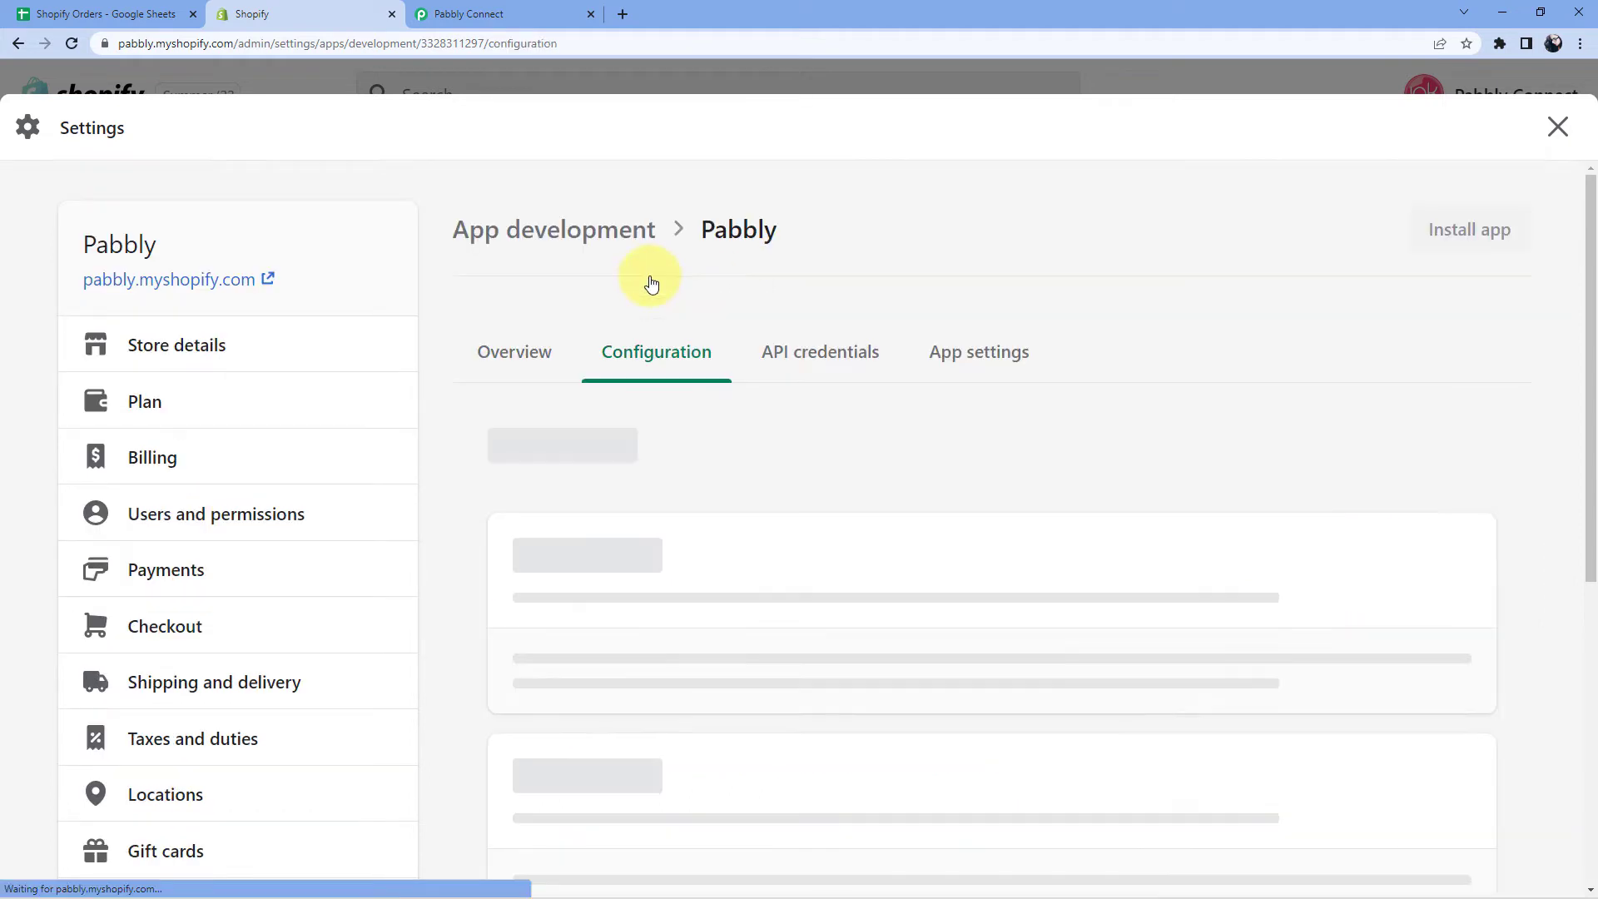
{"action": "scroll", "coordinate": [1221, 542], "scroll_direction": "down", "scroll_amount": 1}
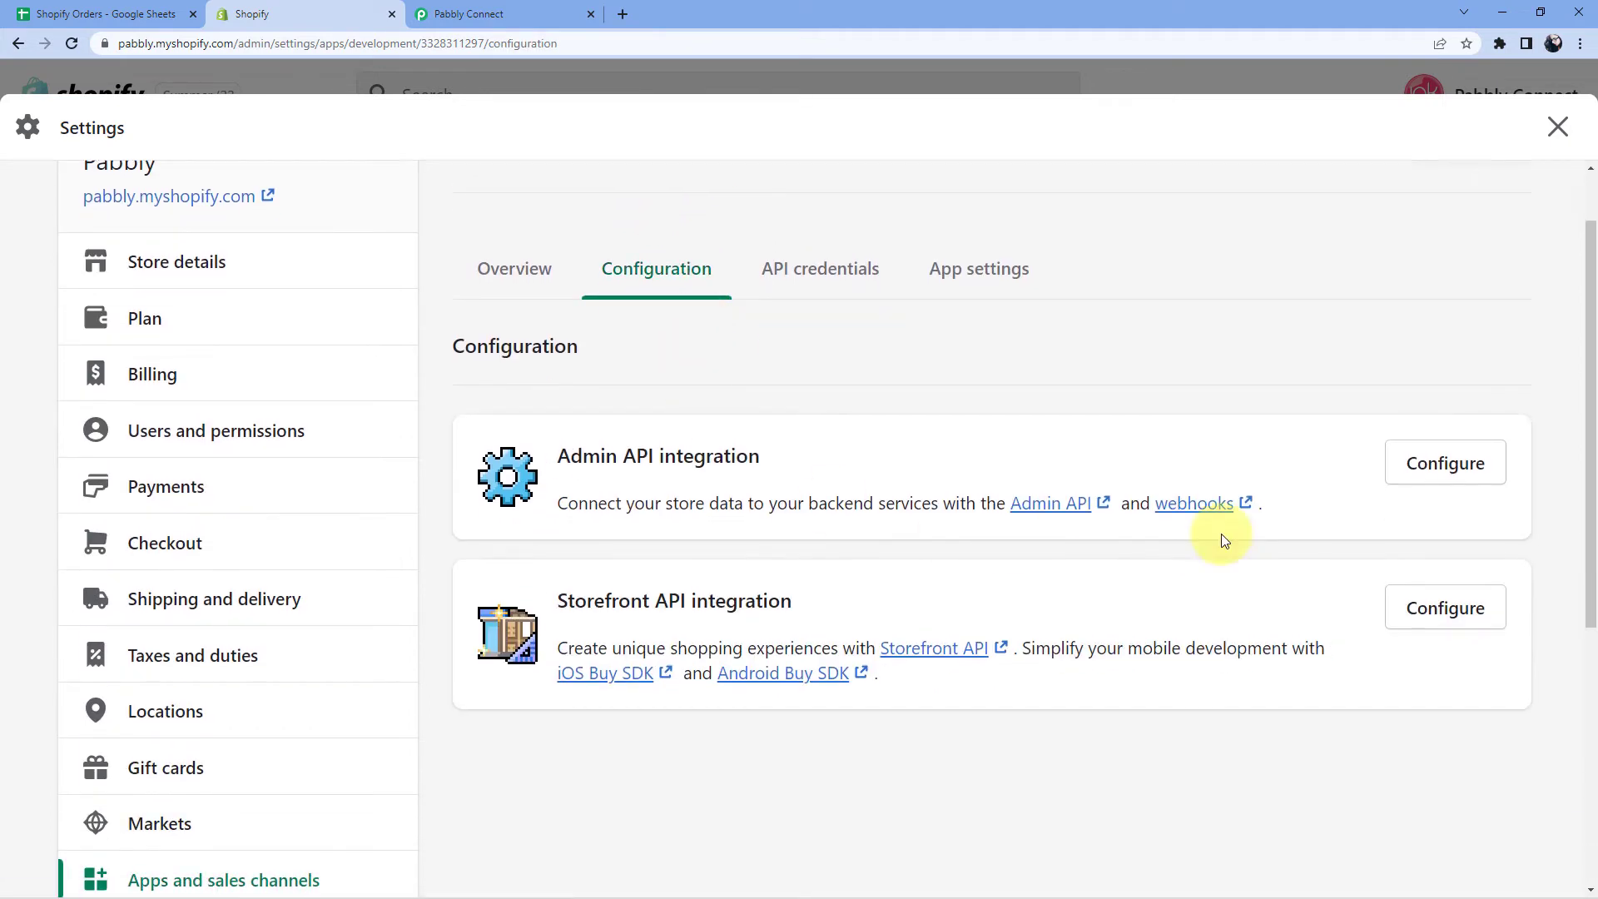
{"action": "left_click", "coordinate": [1505, 469]}
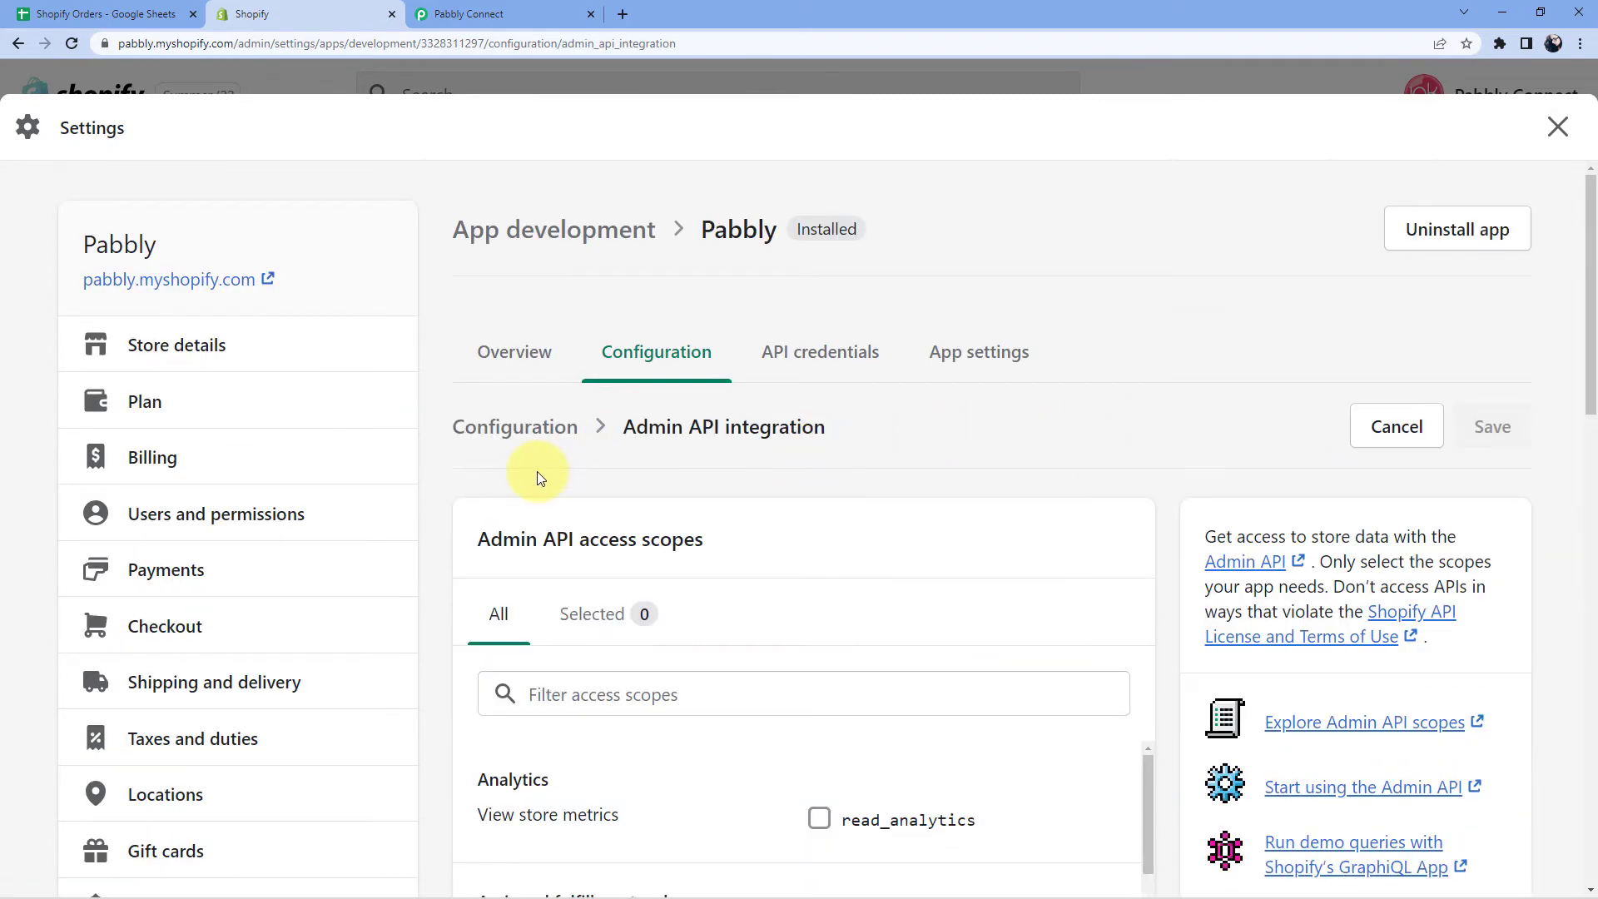
Grant the Pabbly app read/write access scopes for customers and draft orders.
{"action": "scroll", "coordinate": [583, 463], "scroll_direction": "down", "scroll_amount": 5}
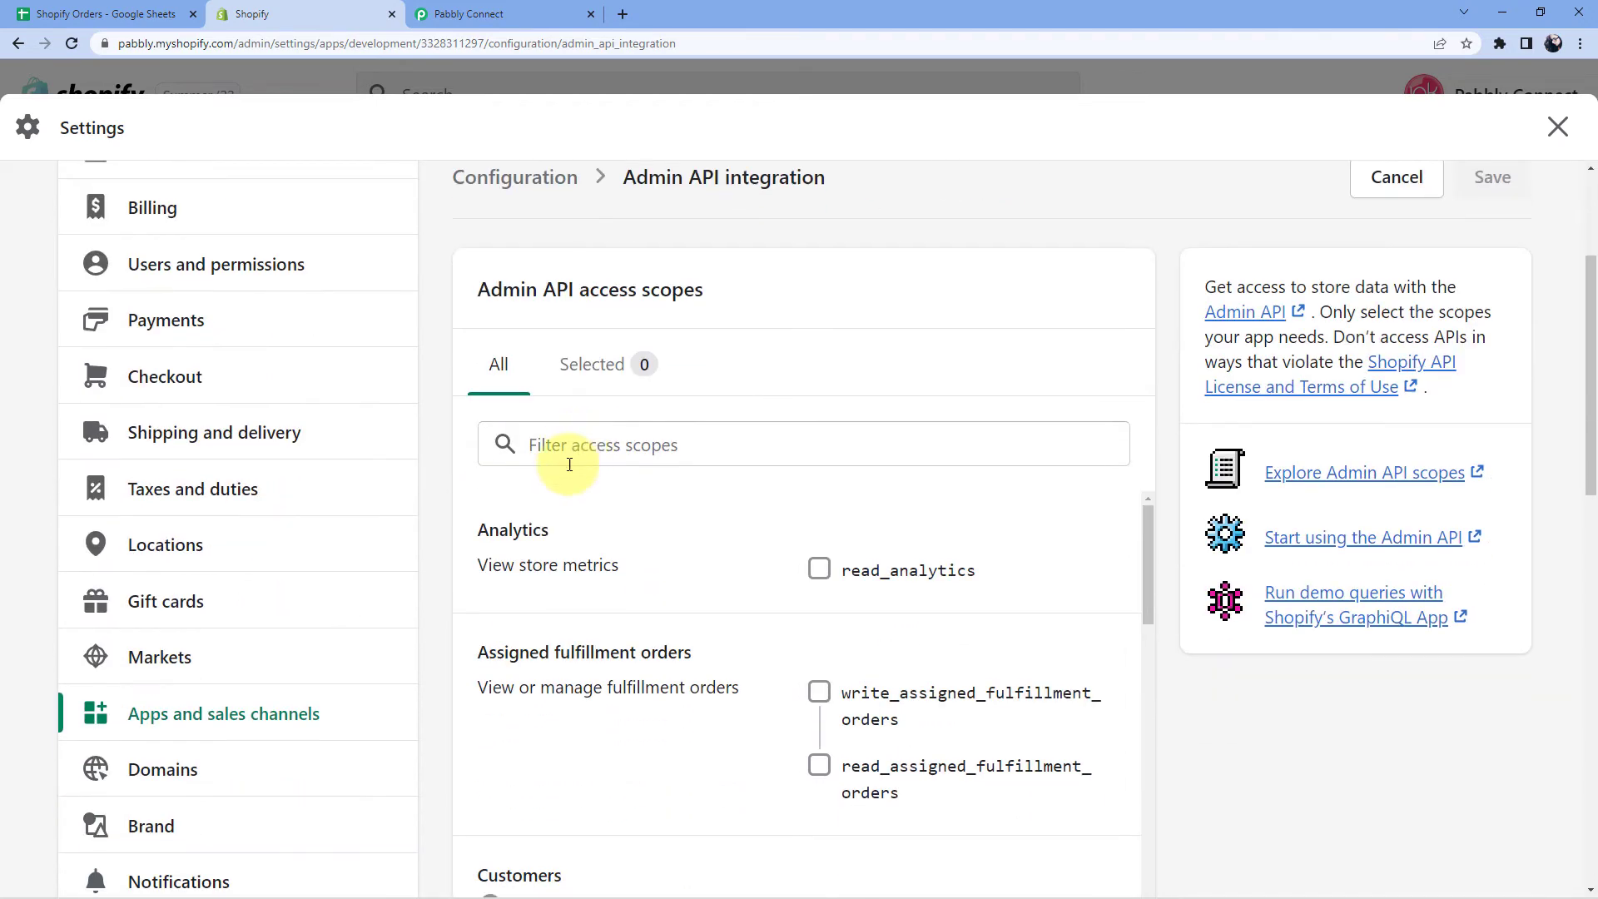
{"action": "scroll", "coordinate": [609, 414], "scroll_direction": "down", "scroll_amount": 3}
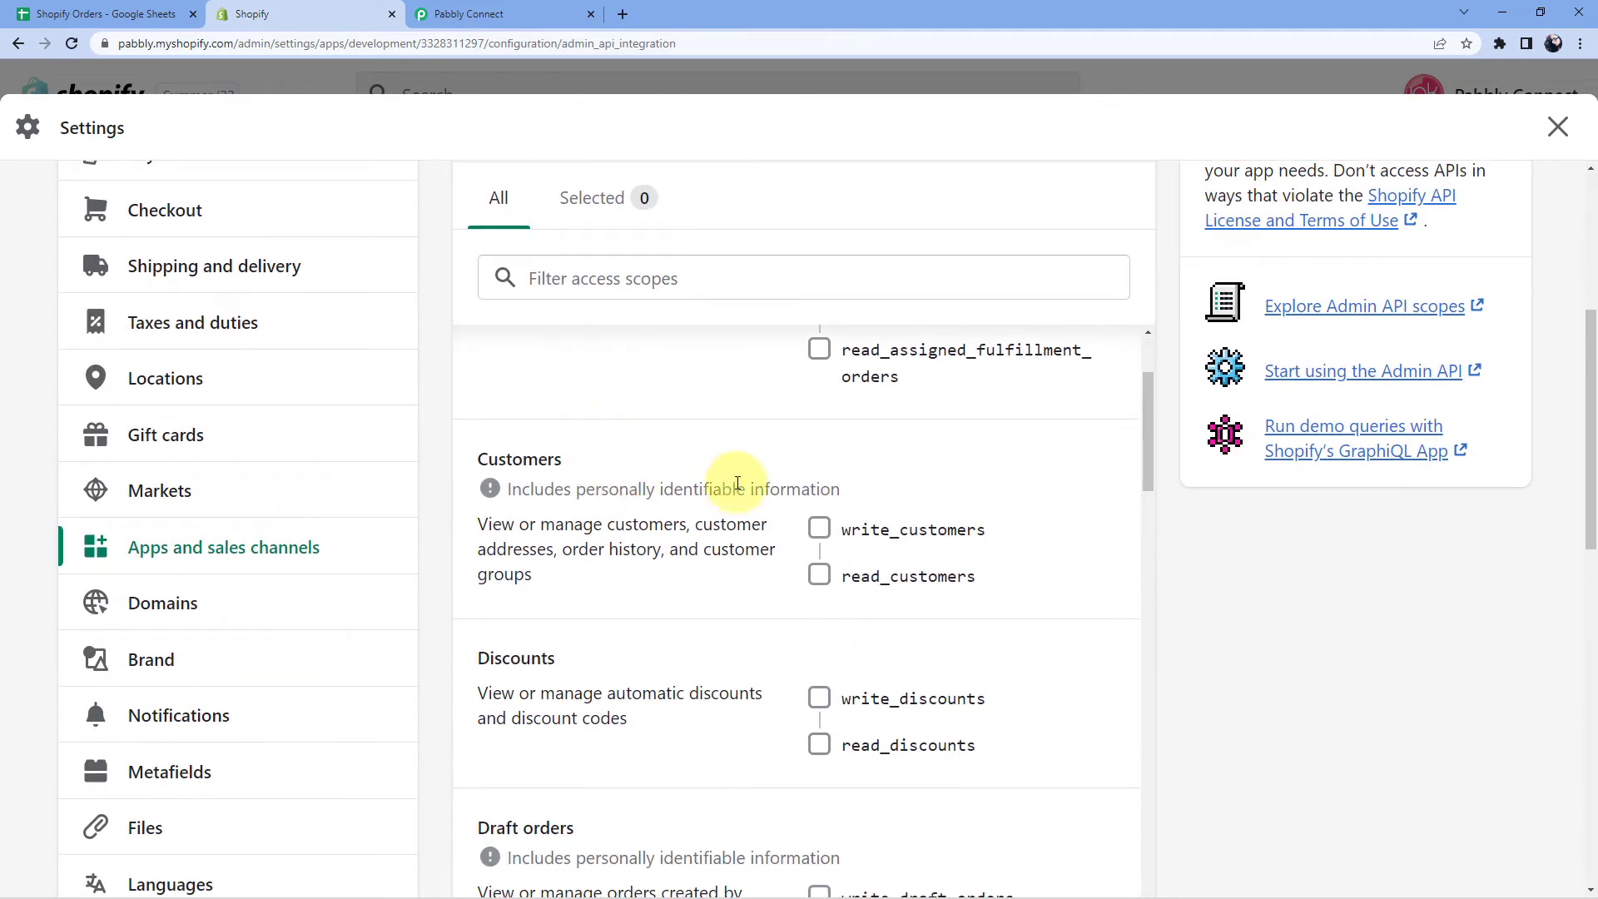
{"action": "left_click", "coordinate": [820, 531]}
{"action": "left_click", "coordinate": [809, 525]}
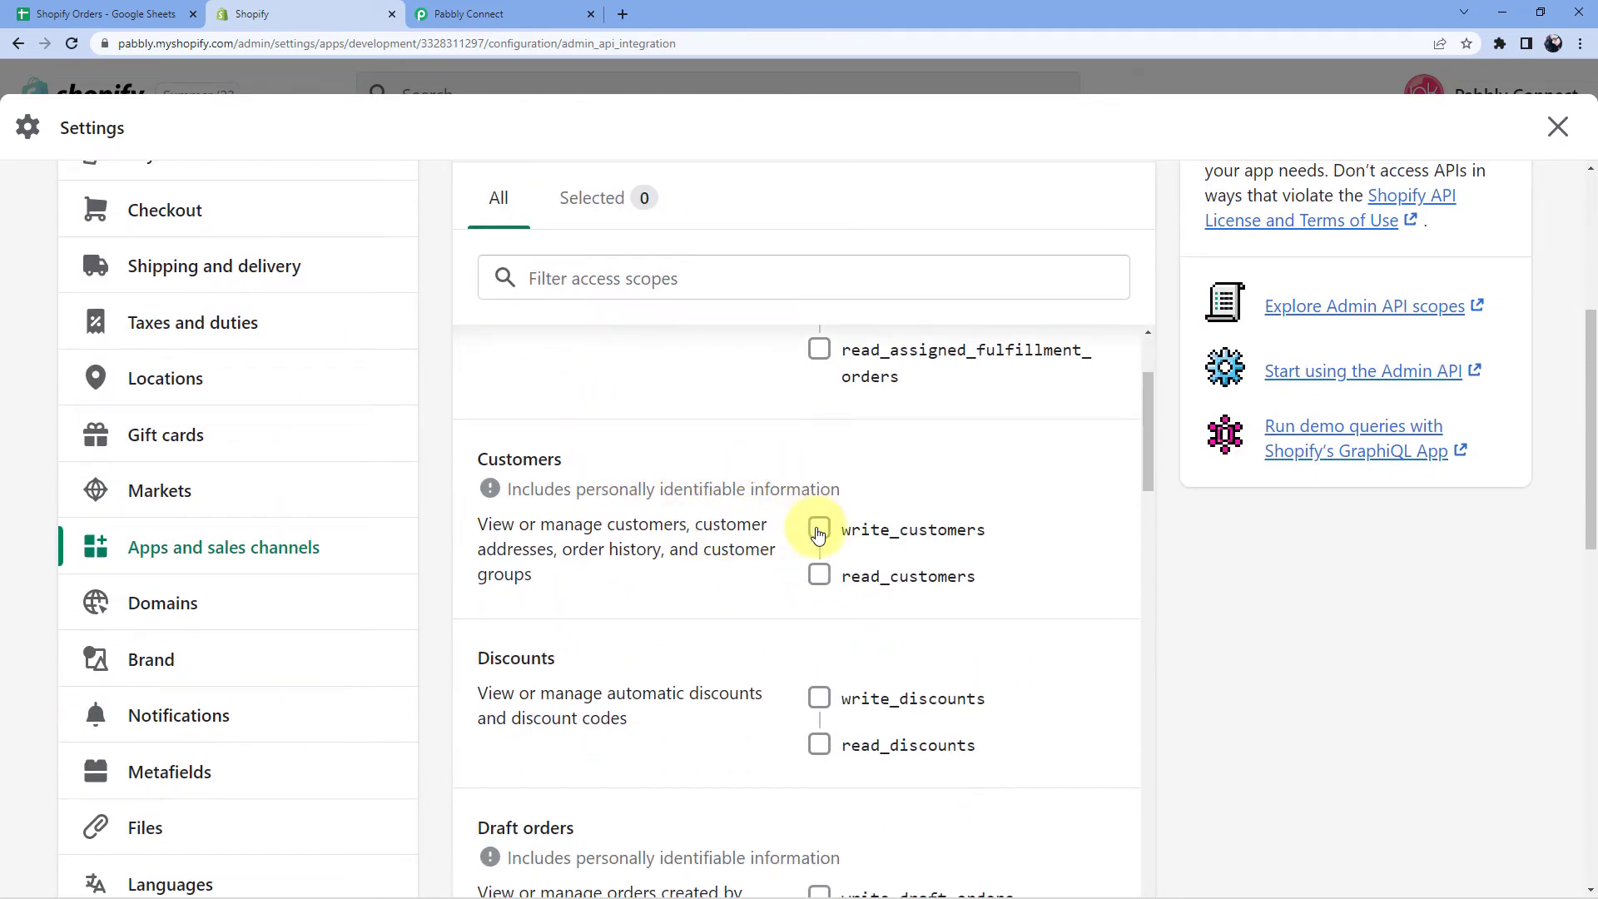
{"action": "left_click", "coordinate": [819, 531]}
{"action": "scroll", "coordinate": [780, 510], "scroll_direction": "down", "scroll_amount": 4}
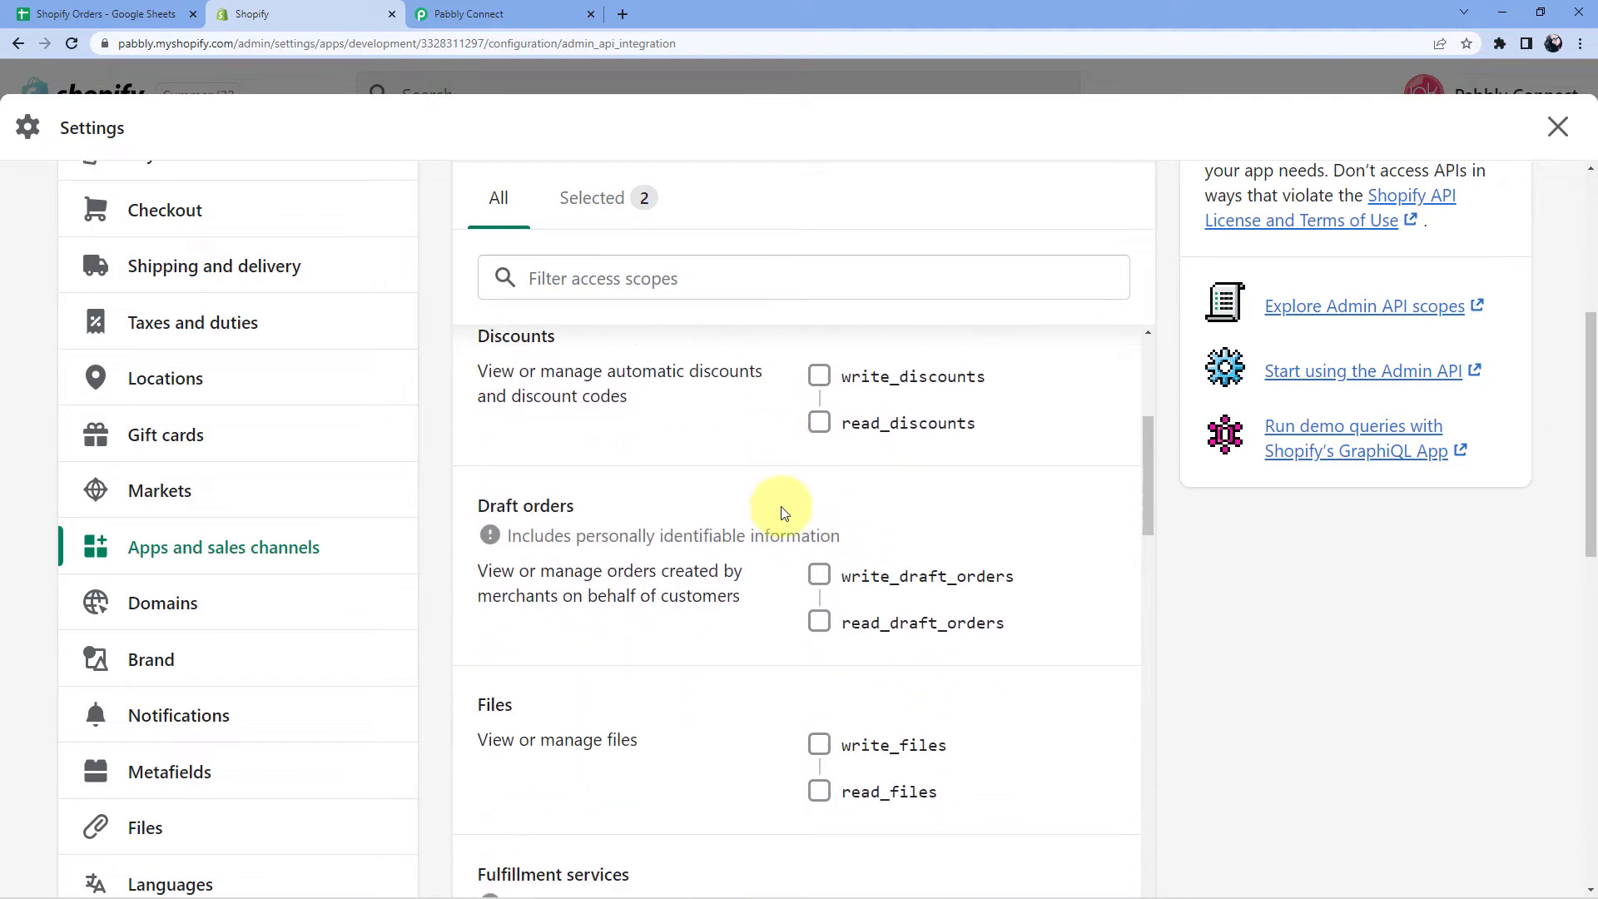
{"action": "scroll", "coordinate": [777, 511], "scroll_direction": "up", "scroll_amount": 1}
{"action": "scroll", "coordinate": [760, 511], "scroll_direction": "down", "scroll_amount": 1}
{"action": "left_click", "coordinate": [816, 567]}
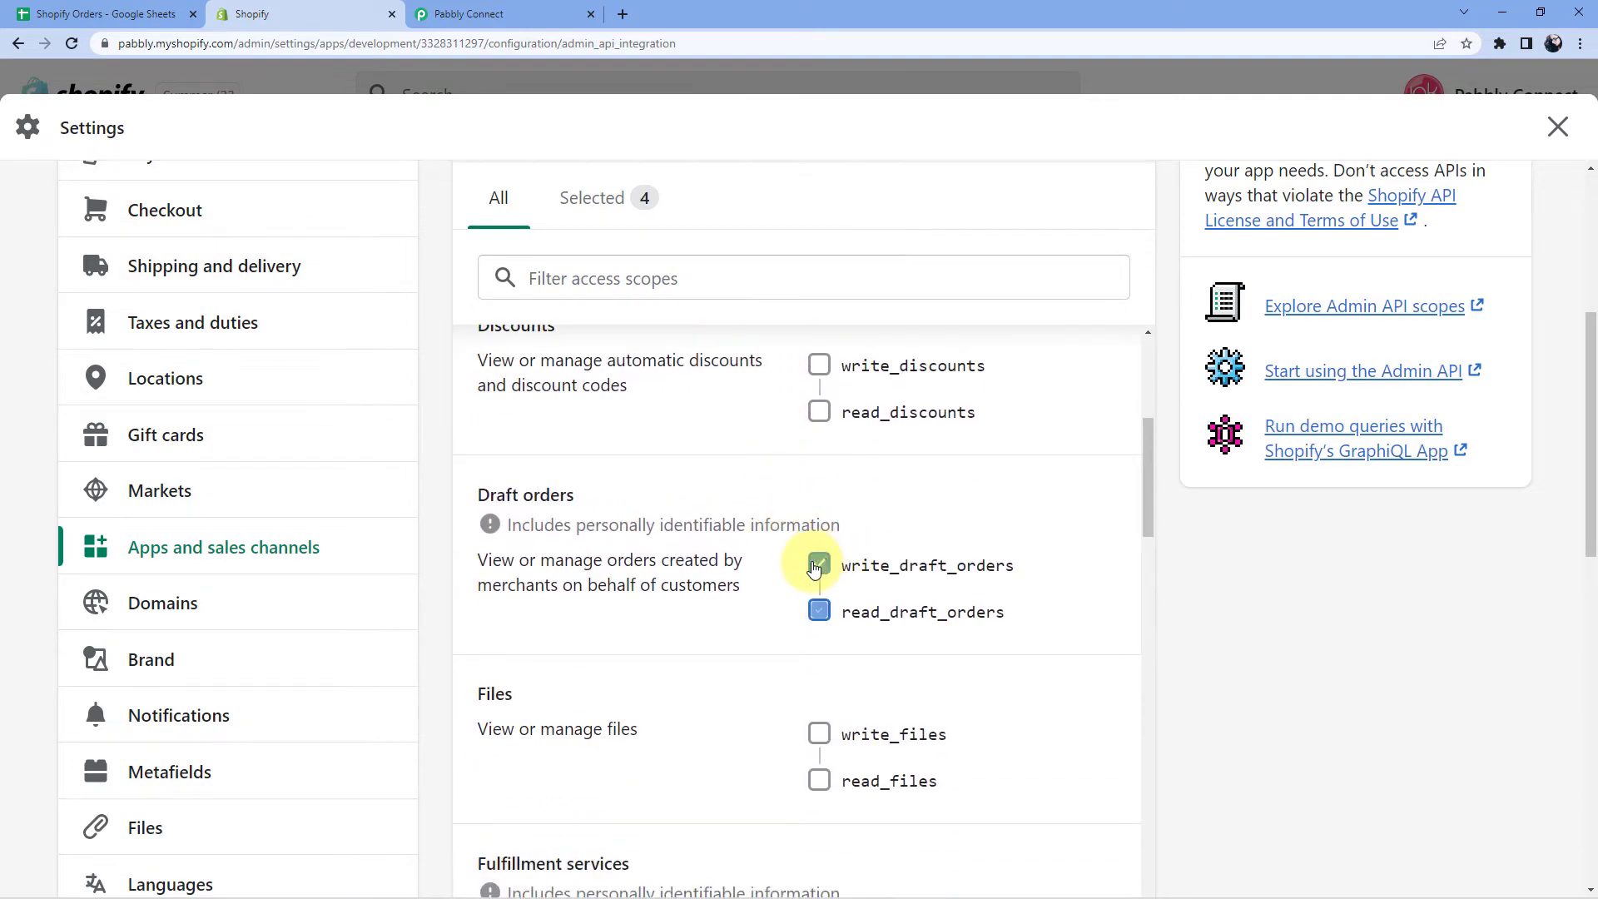
{"action": "scroll", "coordinate": [767, 553], "scroll_direction": "down", "scroll_amount": 9}
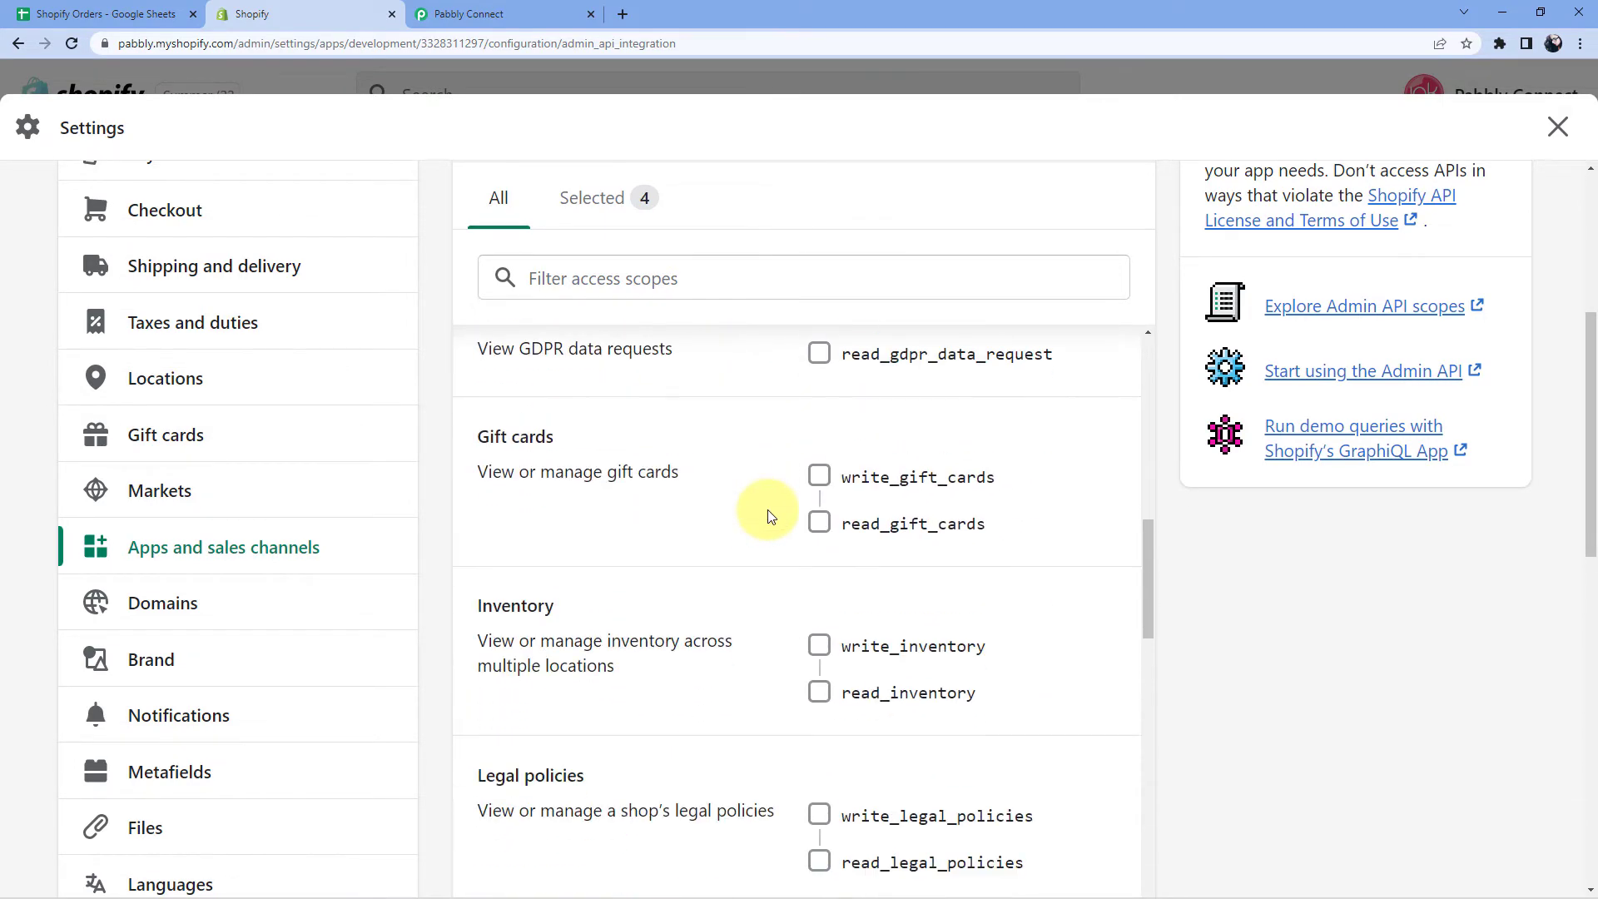
{"action": "scroll", "coordinate": [769, 514], "scroll_direction": "down", "scroll_amount": 10}
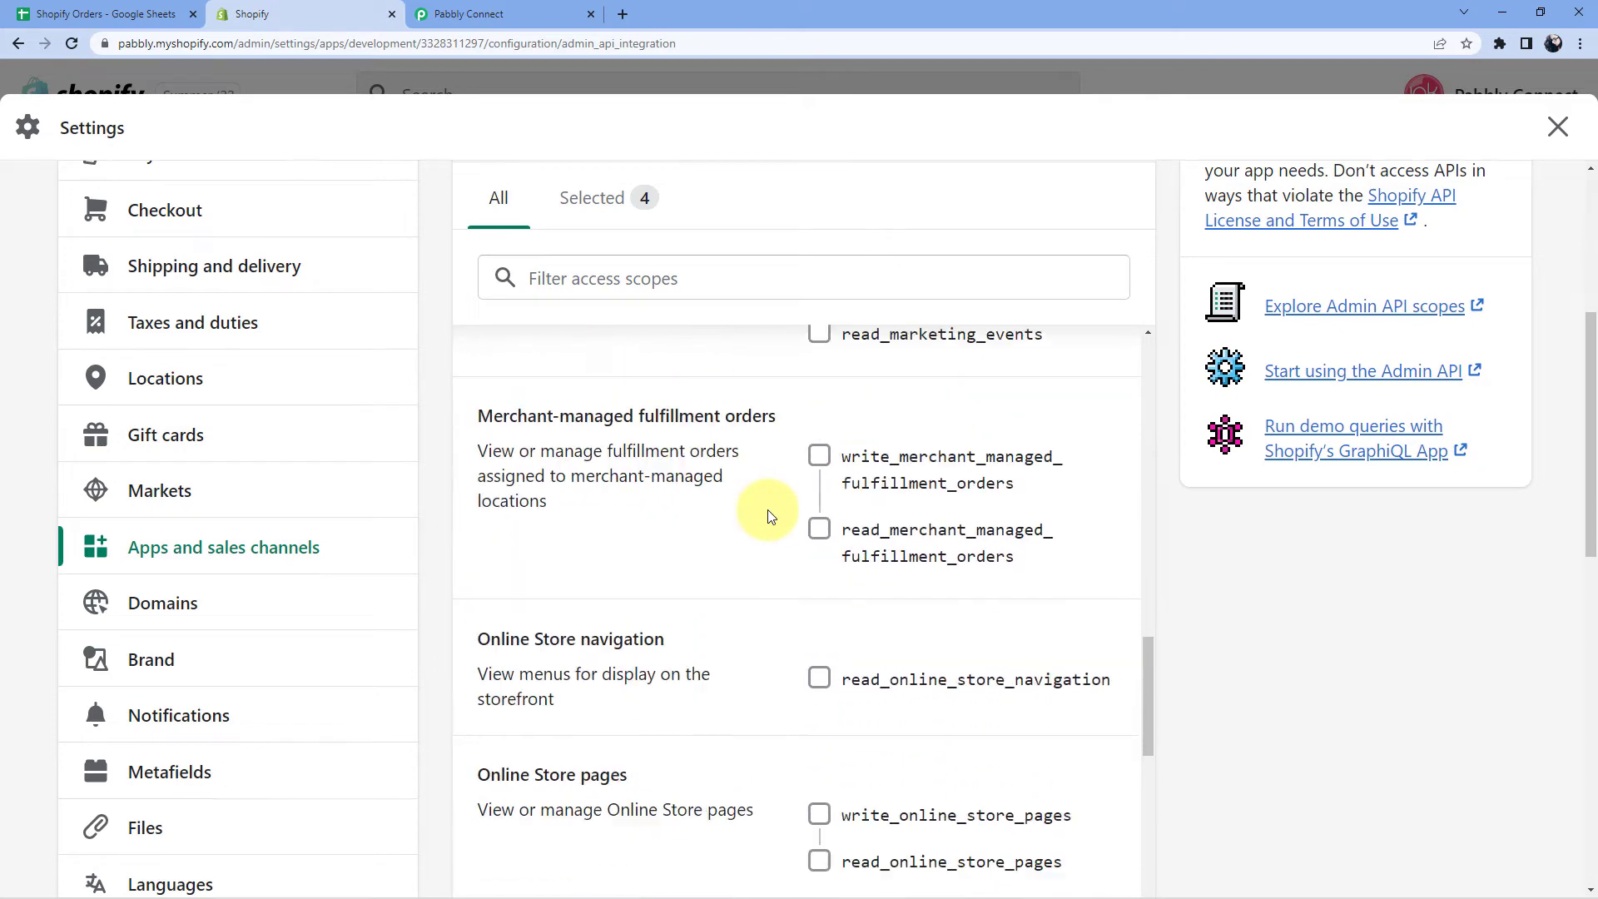
{"action": "scroll", "coordinate": [768, 510], "scroll_direction": "down", "scroll_amount": 5}
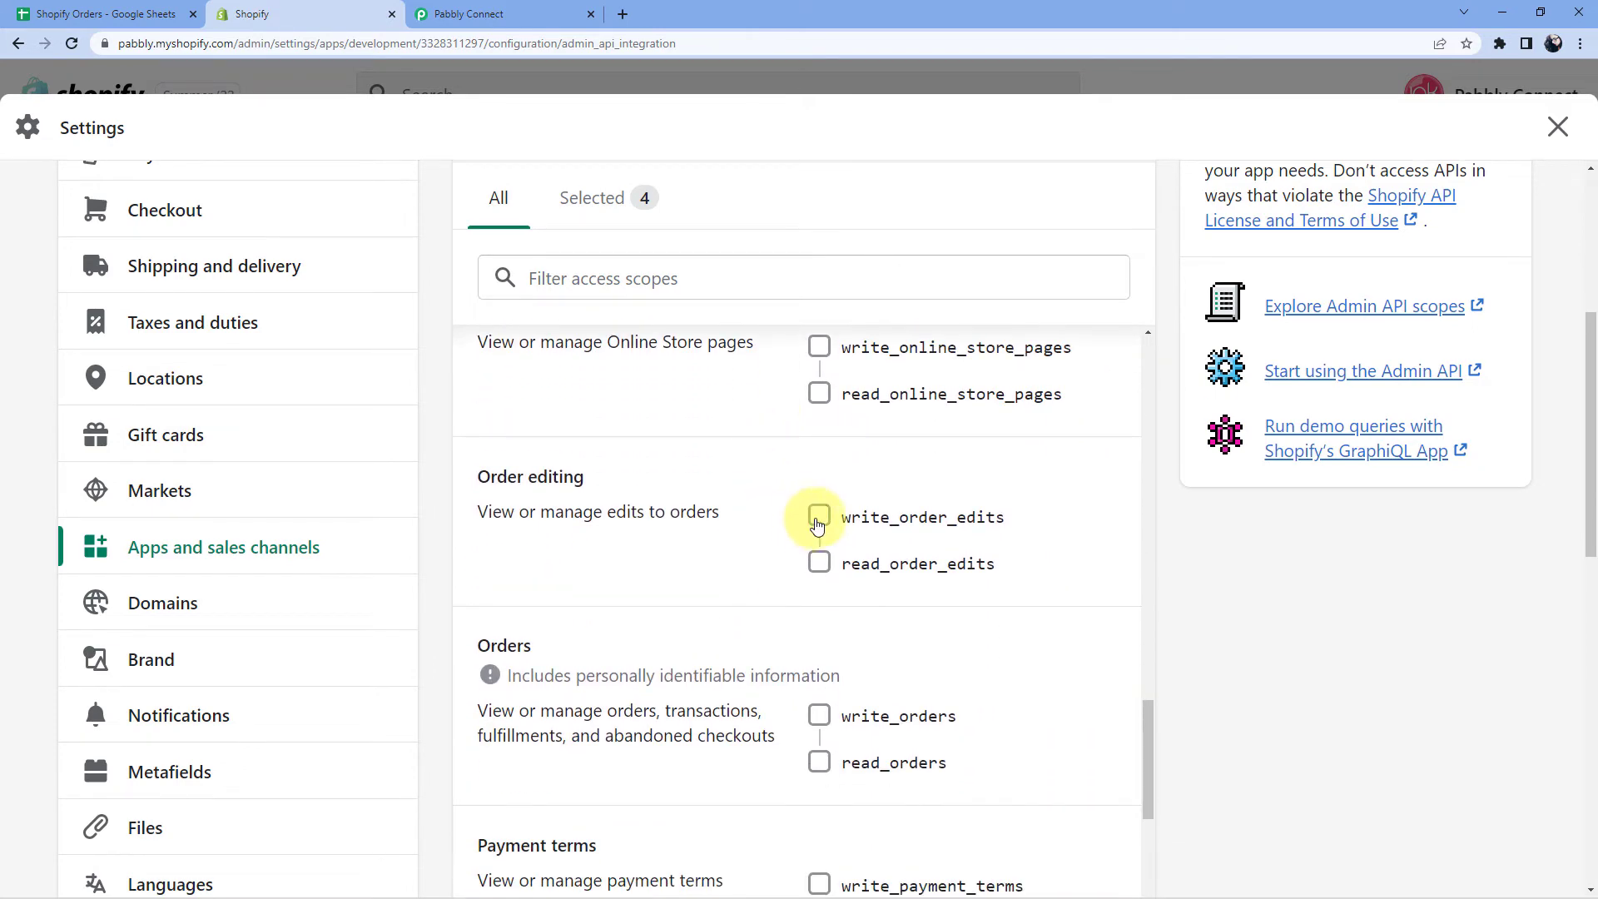
Grant read/write scopes for order edits, orders, product listings and products.
{"action": "left_click", "coordinate": [817, 520]}
{"action": "scroll", "coordinate": [818, 613], "scroll_direction": "down", "scroll_amount": 1}
{"action": "left_click", "coordinate": [818, 629]}
{"action": "scroll", "coordinate": [750, 582], "scroll_direction": "down", "scroll_amount": 3}
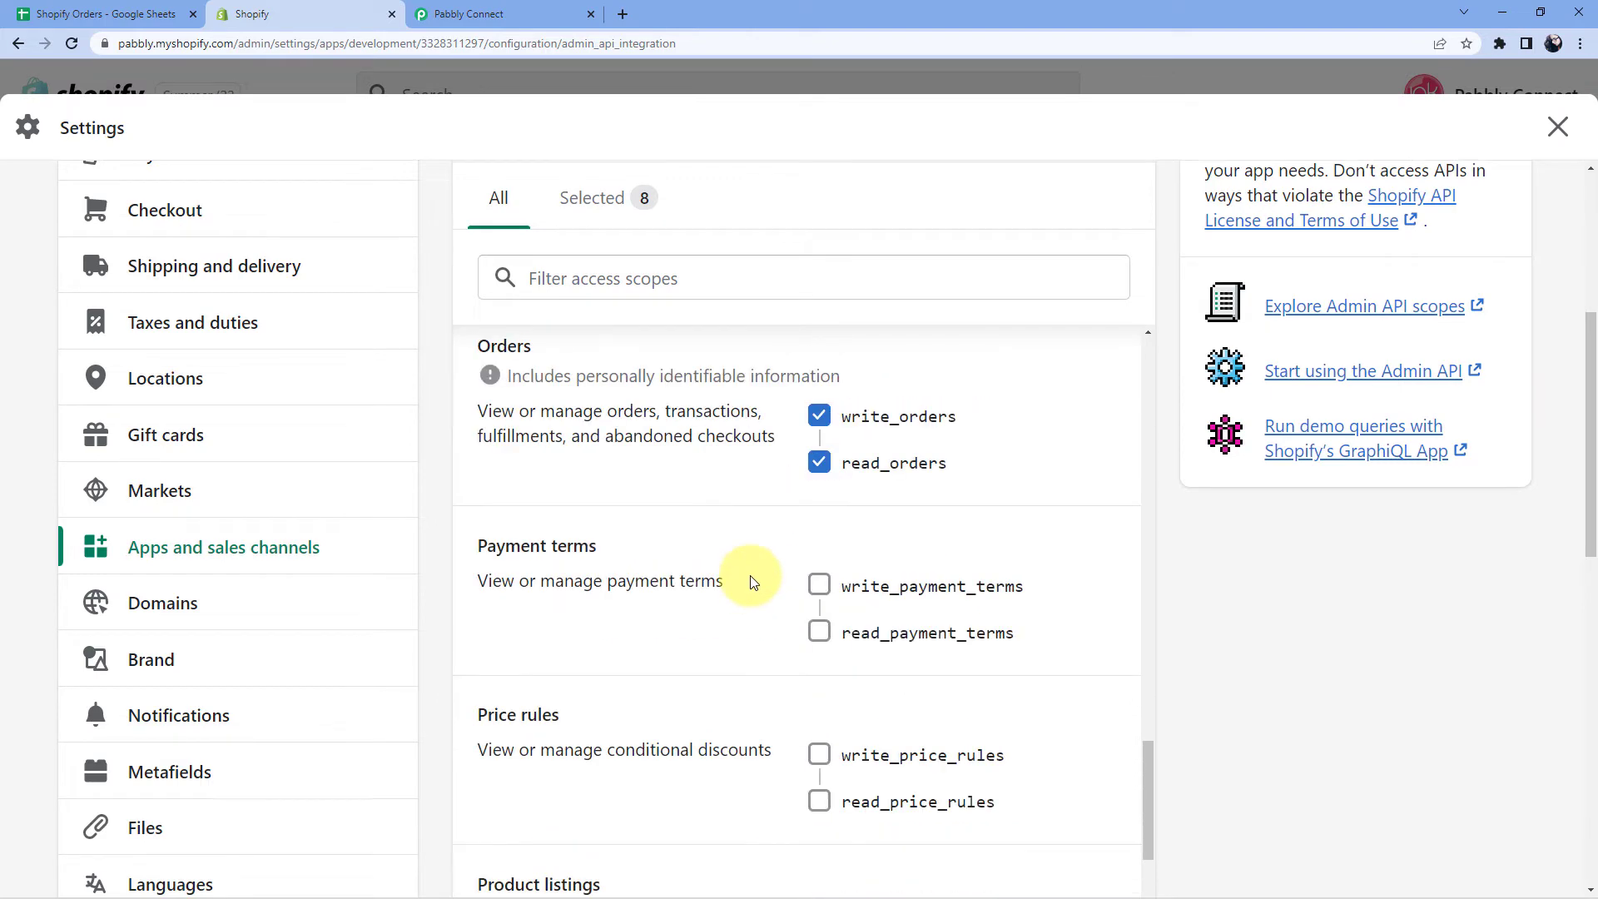
{"action": "scroll", "coordinate": [750, 582], "scroll_direction": "down", "scroll_amount": 6}
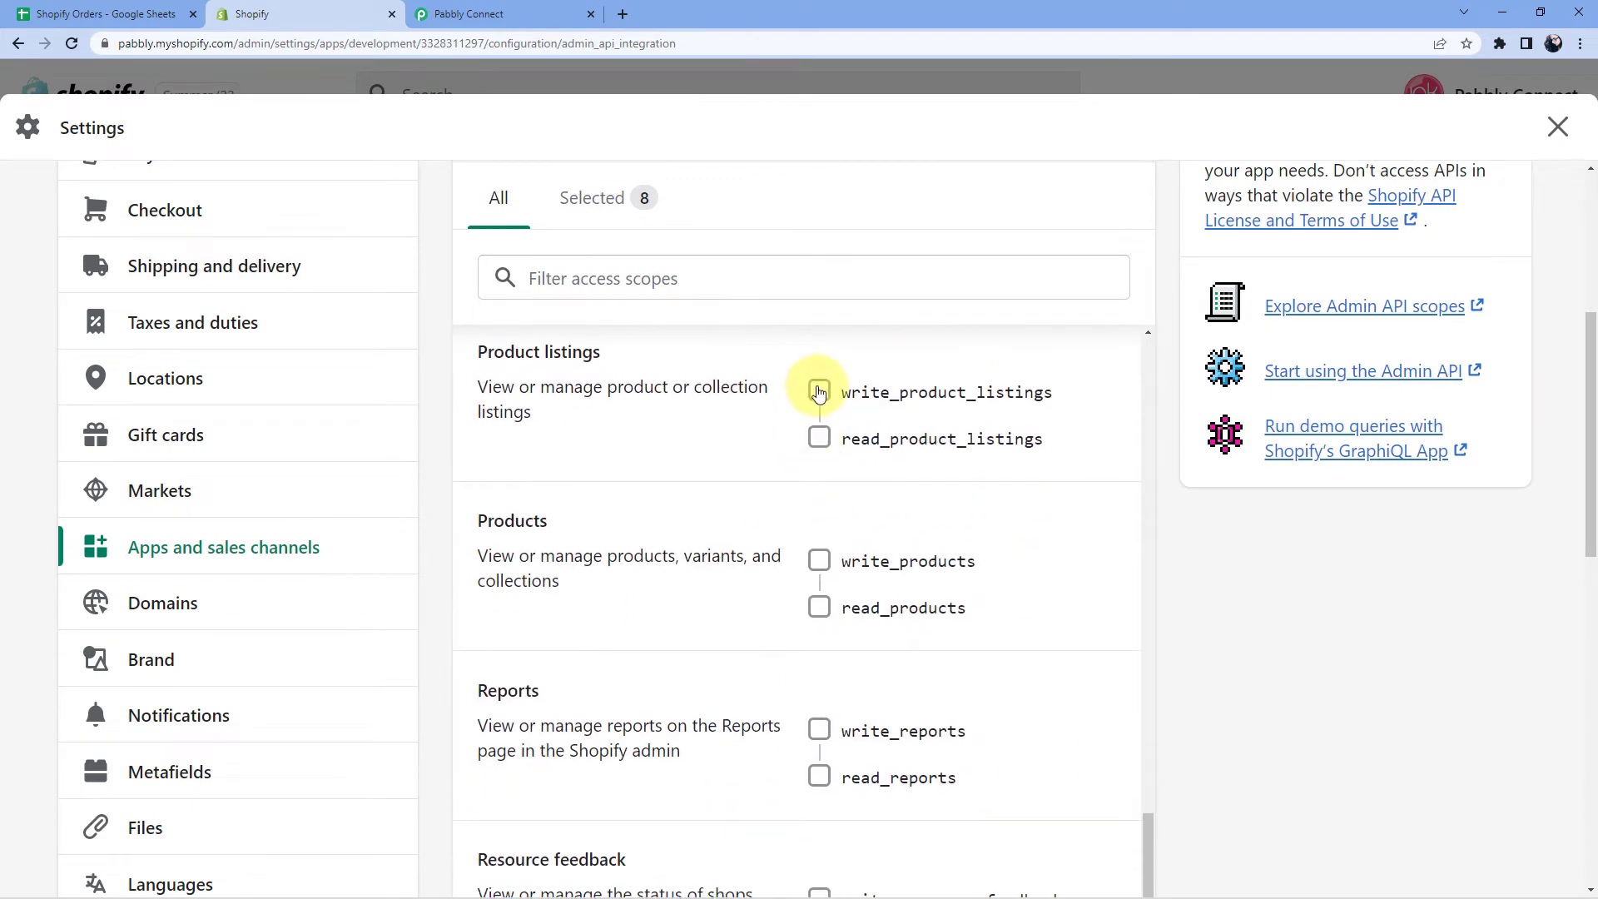
{"action": "left_click", "coordinate": [819, 391]}
{"action": "left_click", "coordinate": [819, 560]}
{"action": "scroll", "coordinate": [749, 545], "scroll_direction": "down", "scroll_amount": 5}
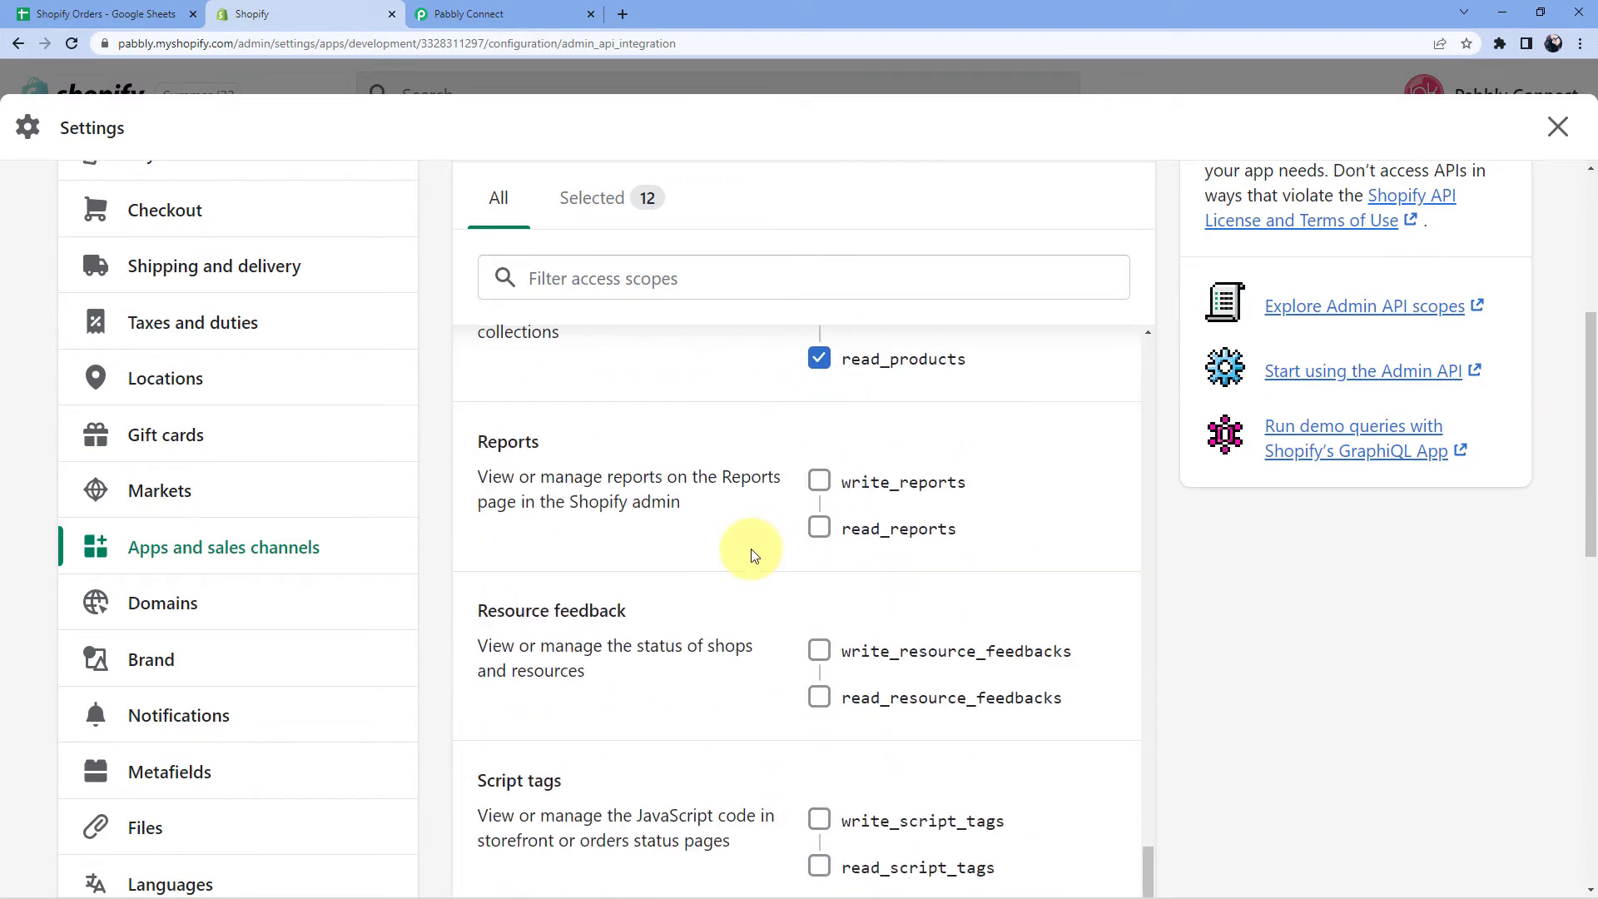
{"action": "scroll", "coordinate": [749, 541], "scroll_direction": "down", "scroll_amount": 4}
{"action": "scroll", "coordinate": [757, 528], "scroll_direction": "up", "scroll_amount": 10}
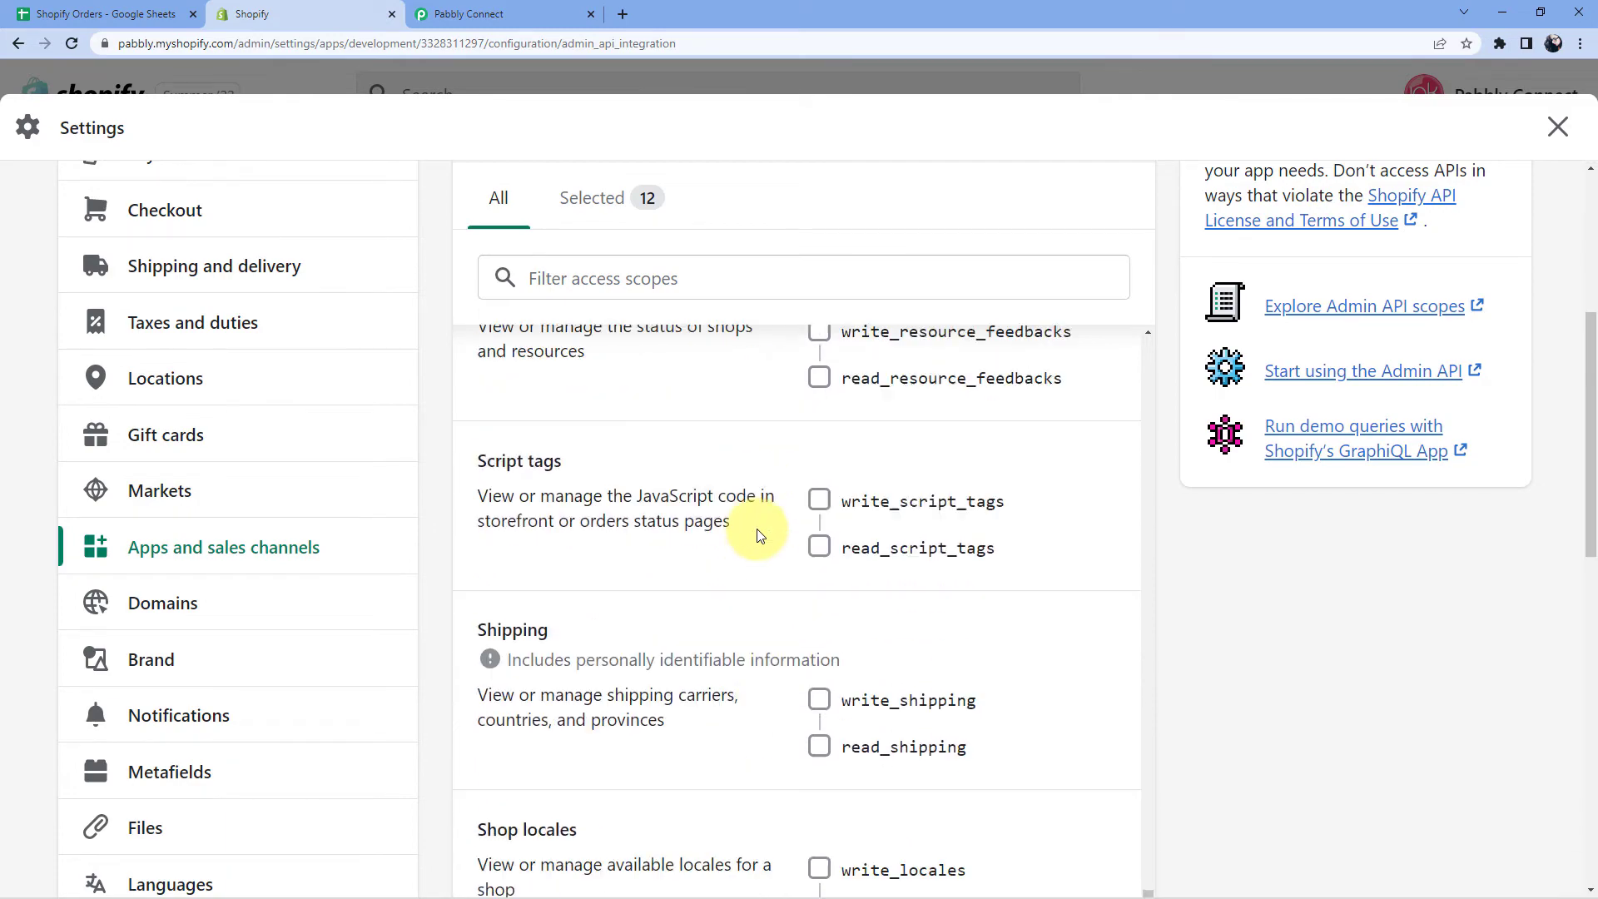
{"action": "scroll", "coordinate": [755, 528], "scroll_direction": "up", "scroll_amount": 15}
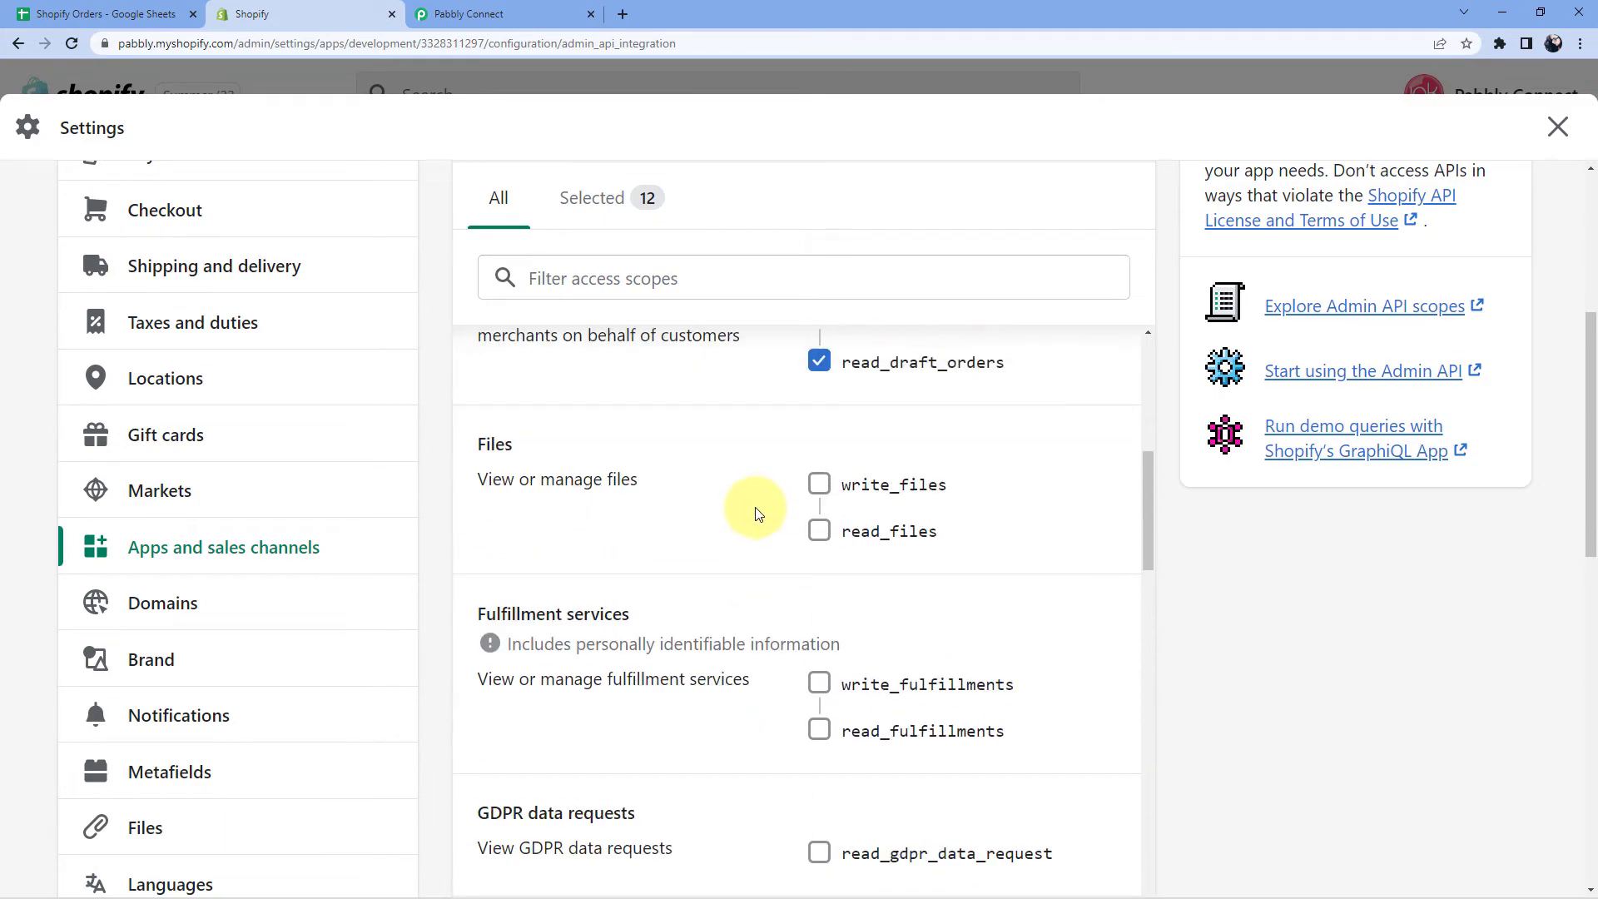
{"action": "scroll", "coordinate": [1006, 457], "scroll_direction": "up", "scroll_amount": 5}
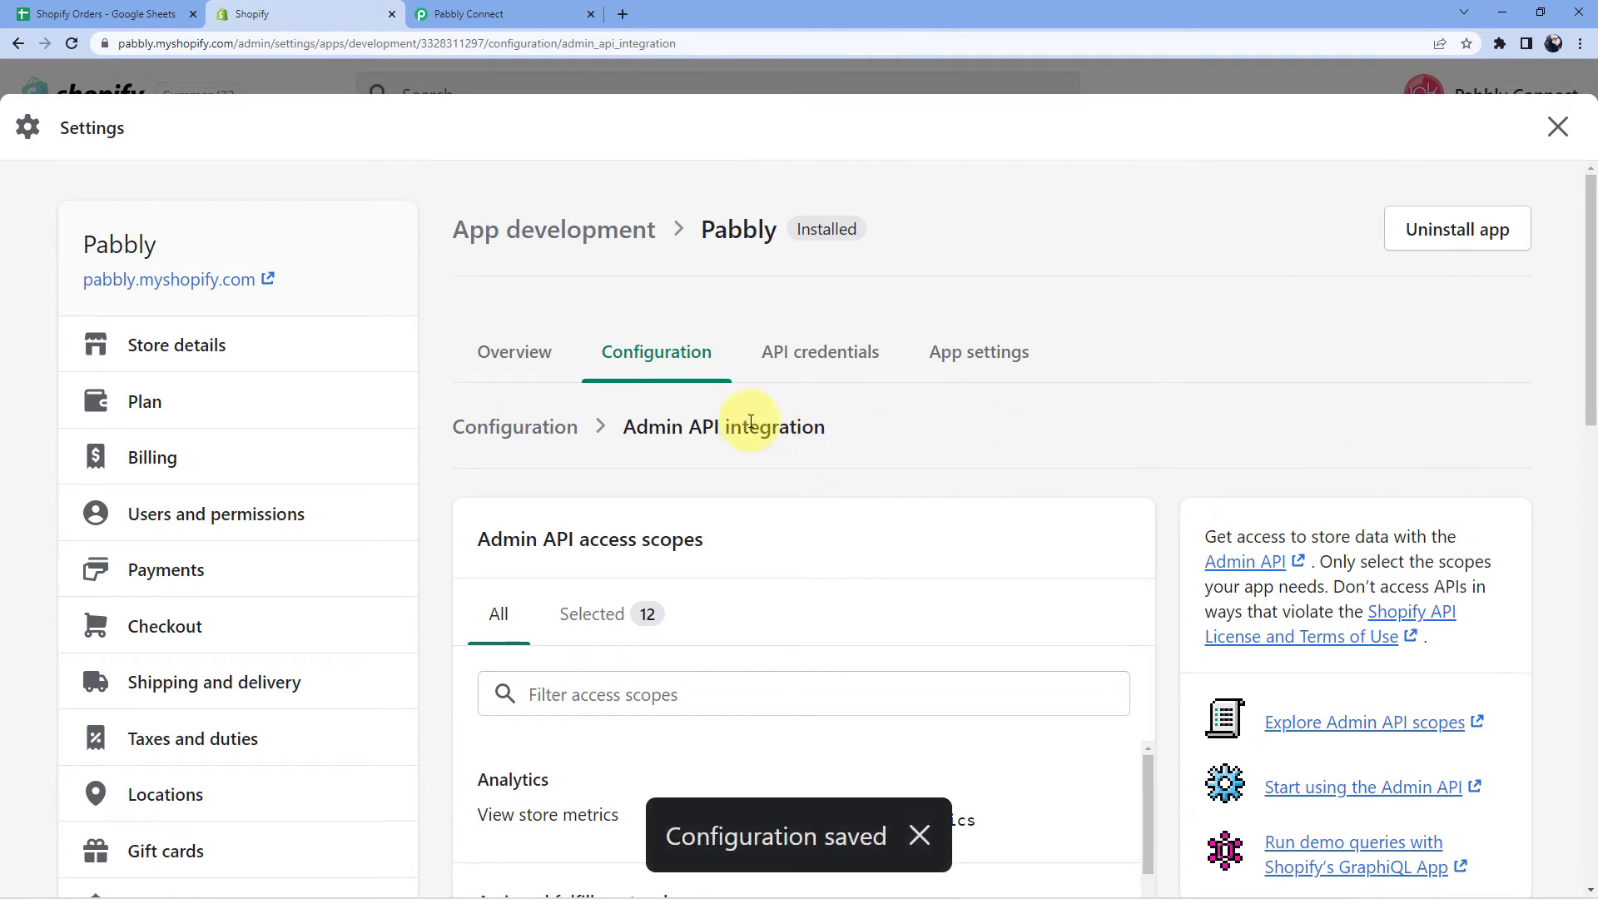
Install the Pabbly app, then reveal and copy its Admin API access token.
{"action": "left_click", "coordinate": [782, 368]}
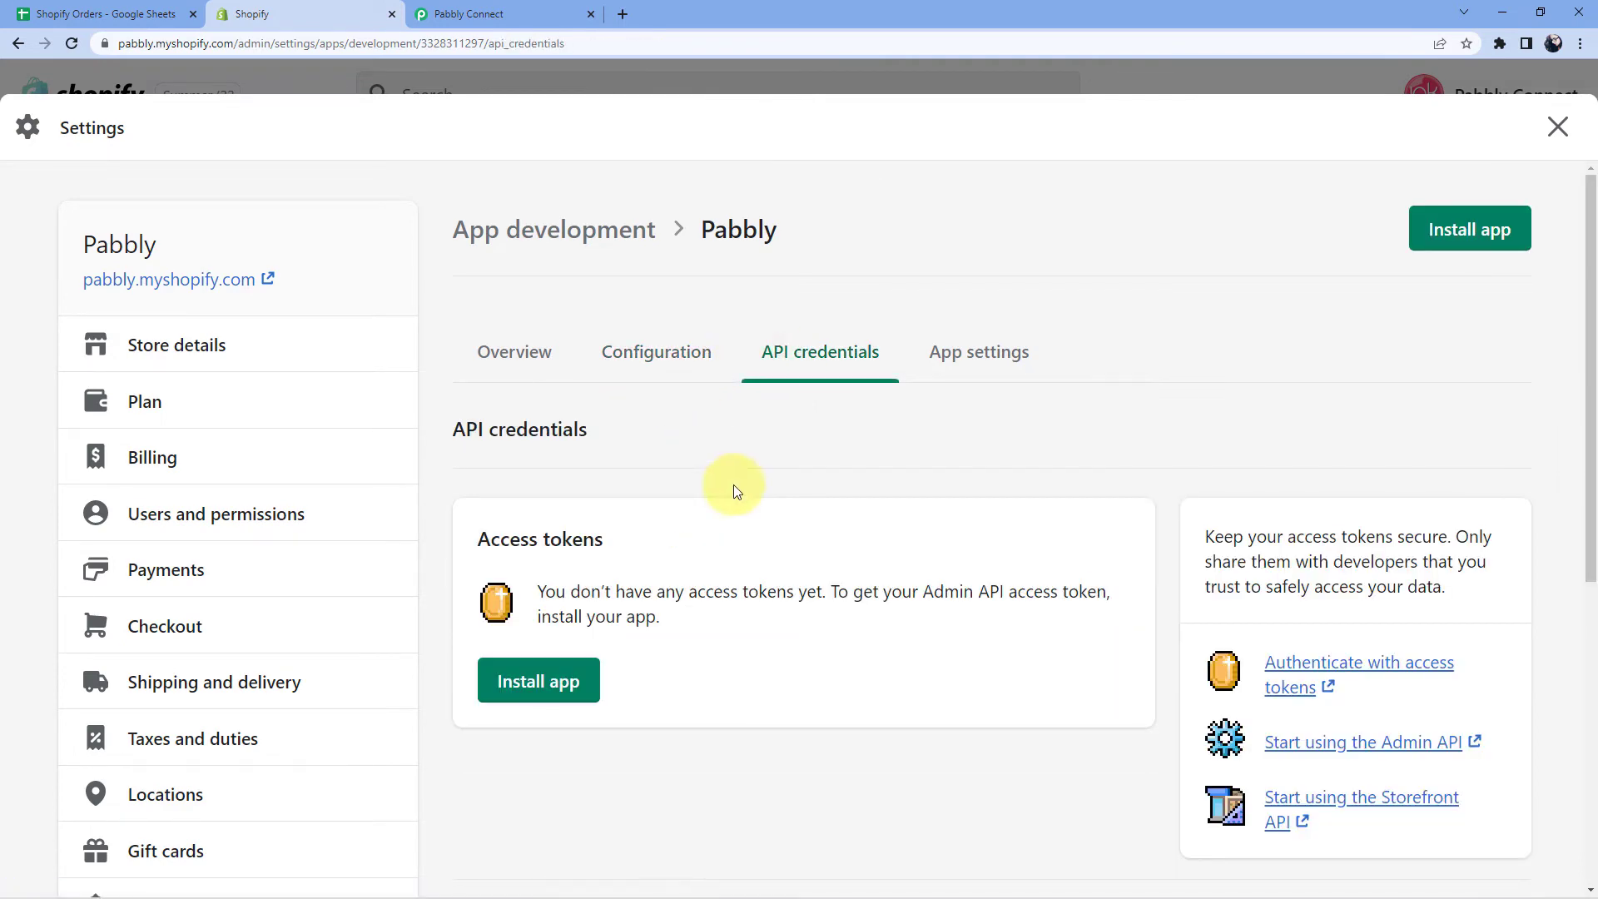
{"action": "scroll", "coordinate": [714, 422], "scroll_direction": "down", "scroll_amount": 1}
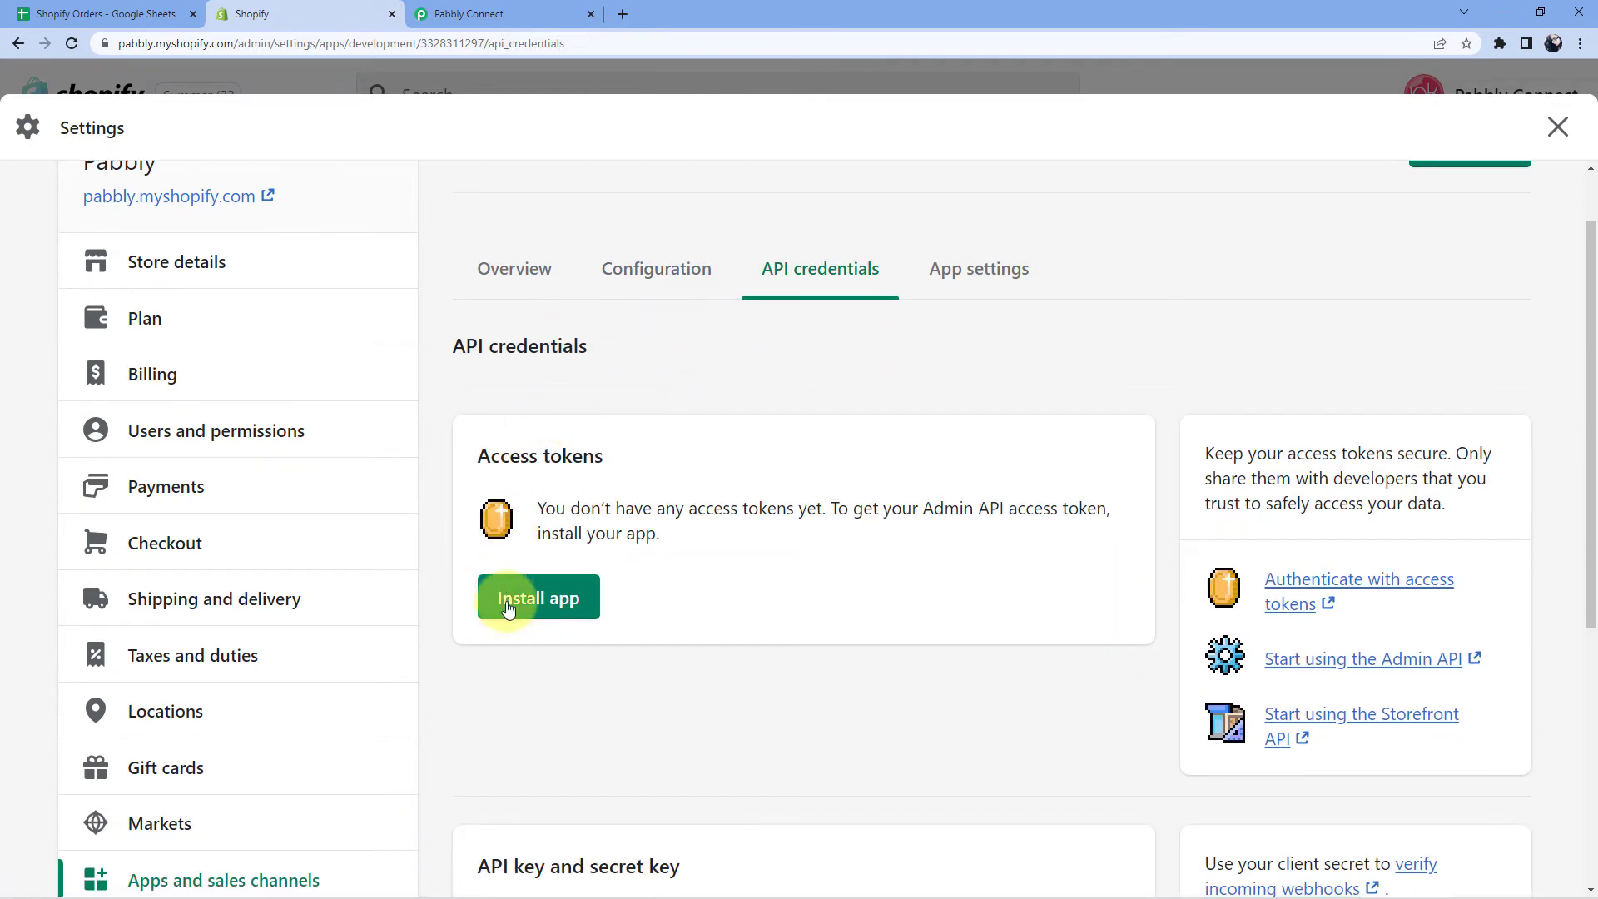
{"action": "left_click", "coordinate": [560, 604]}
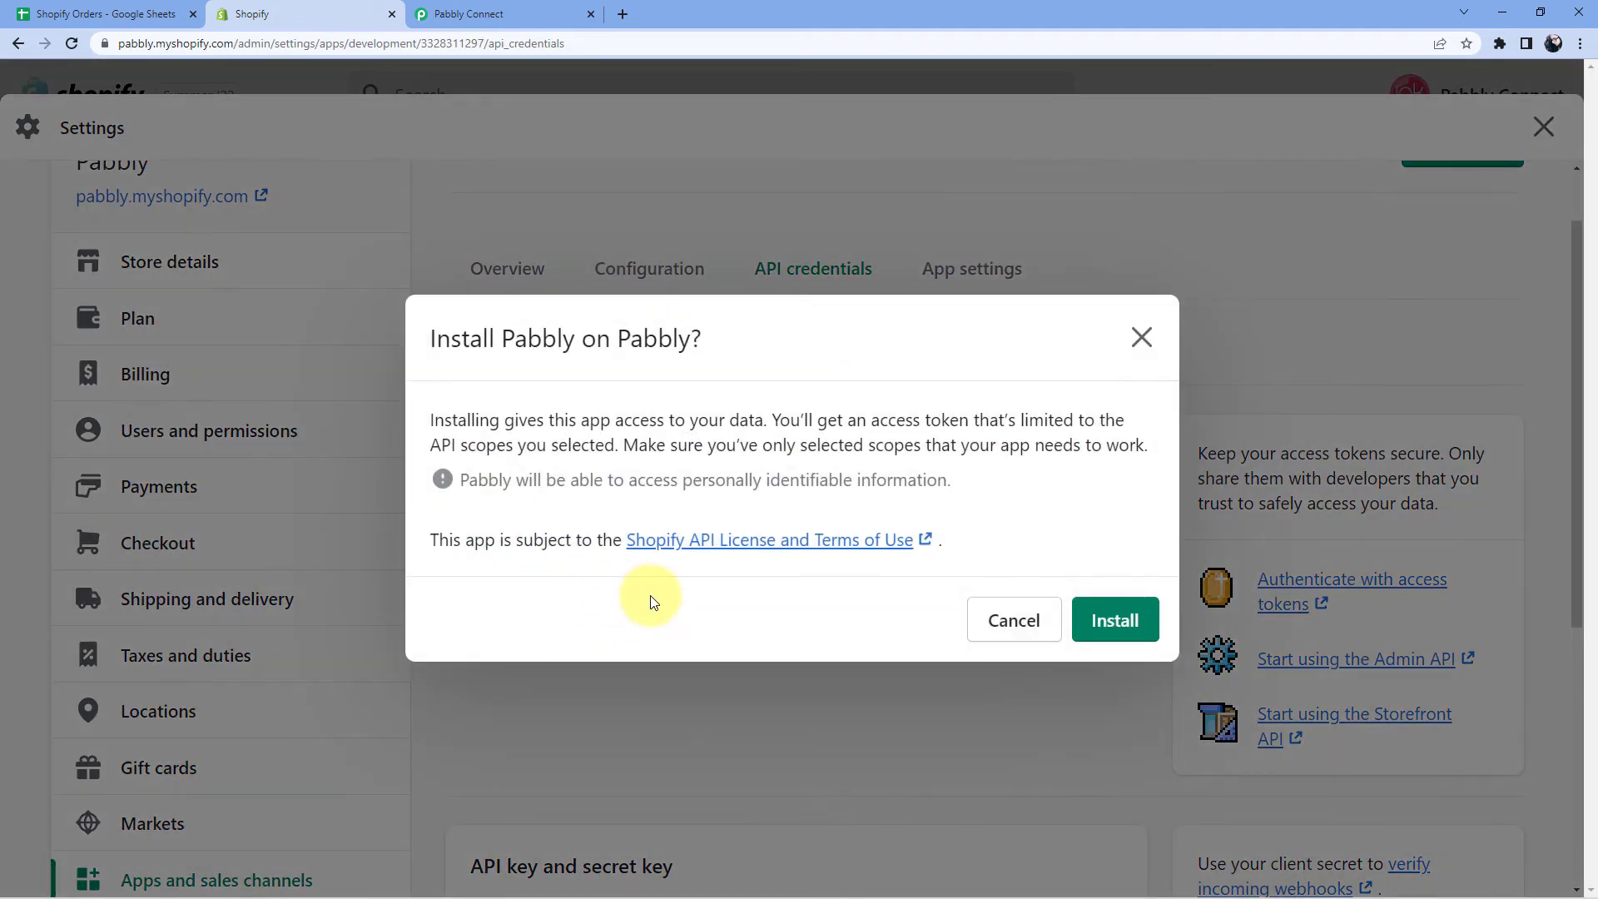
{"action": "left_click", "coordinate": [1101, 624]}
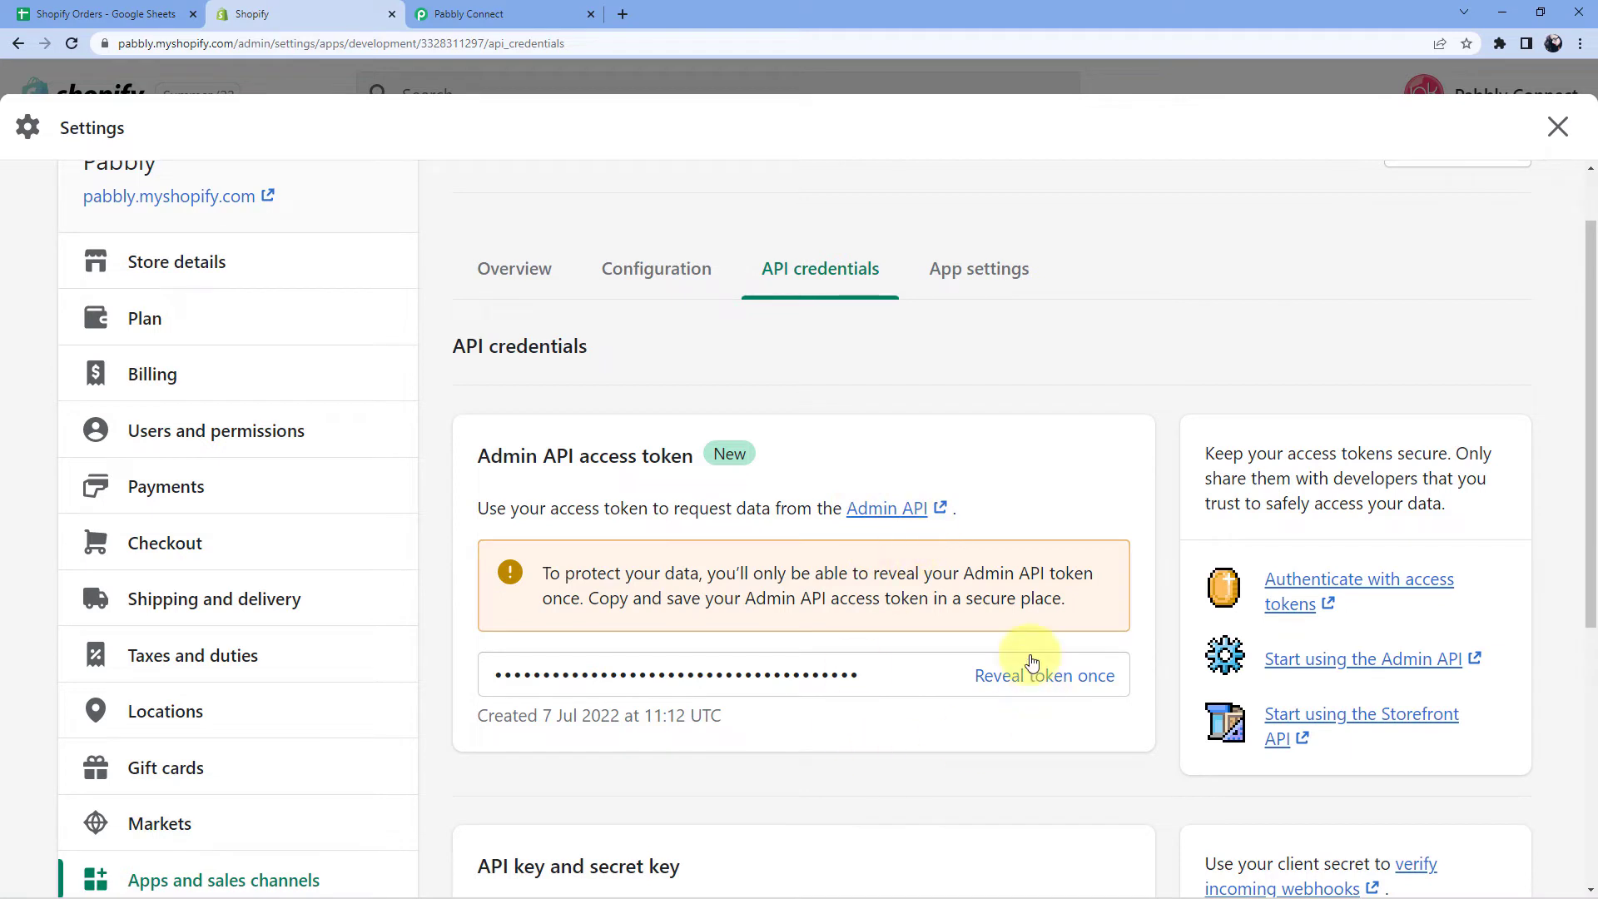
{"action": "left_click", "coordinate": [1007, 676]}
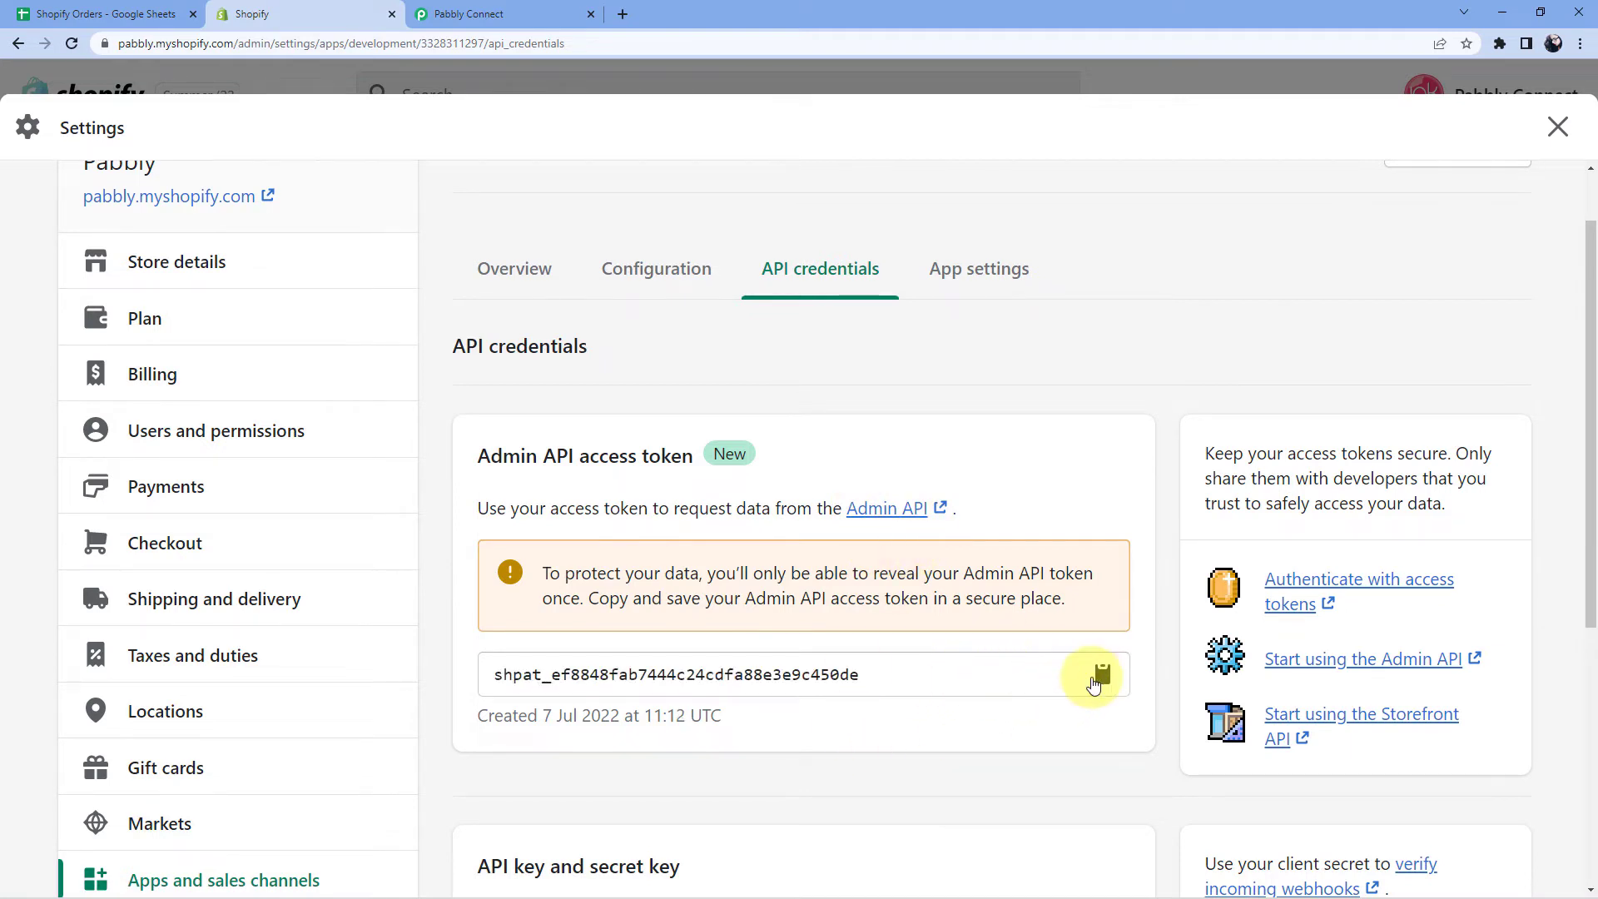
{"action": "left_click", "coordinate": [1094, 682]}
Paste the Admin API access token into the Shopify connection and save it.
{"action": "left_click", "coordinate": [466, 14]}
{"action": "left_click", "coordinate": [823, 542]}
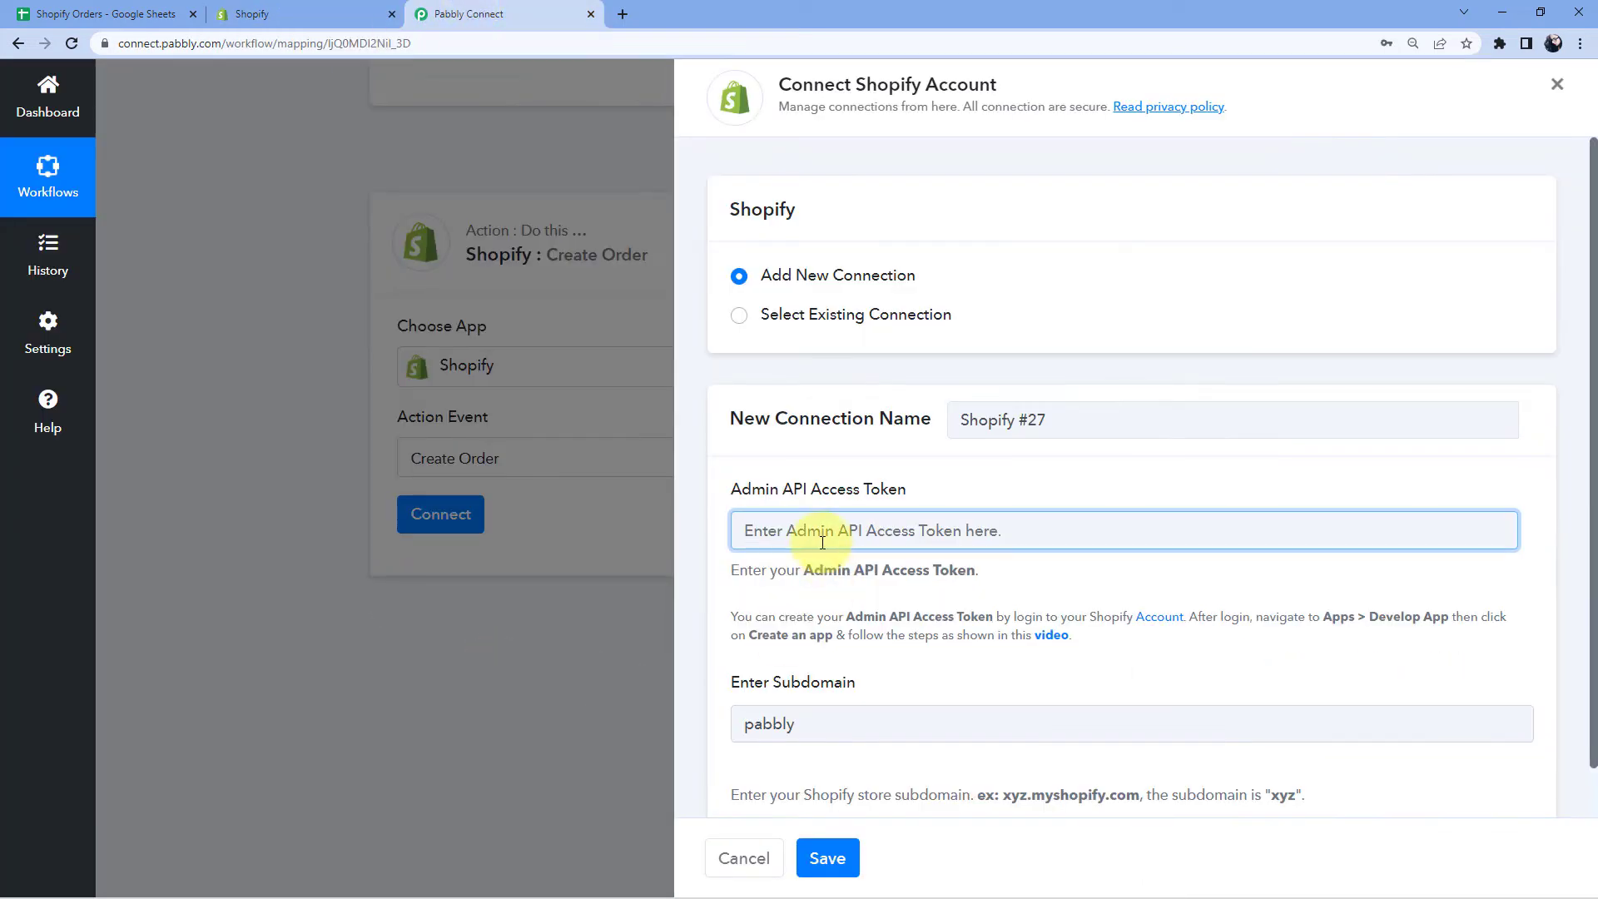
{"action": "right_click", "coordinate": [823, 542]}
{"action": "left_click", "coordinate": [840, 662]}
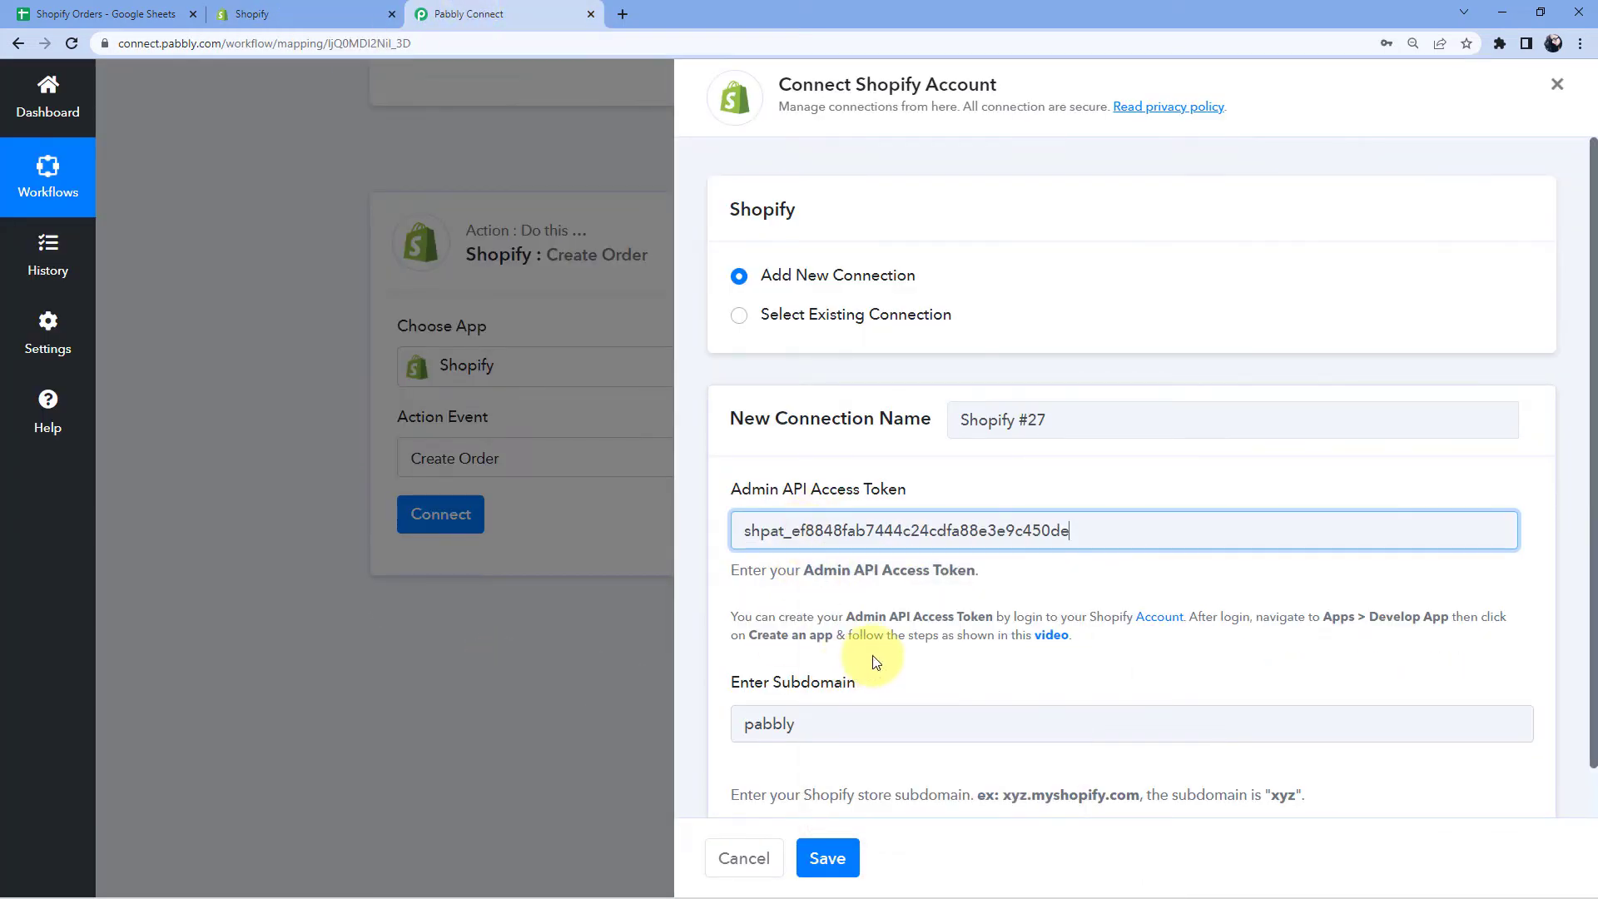
{"action": "left_click", "coordinate": [828, 858]}
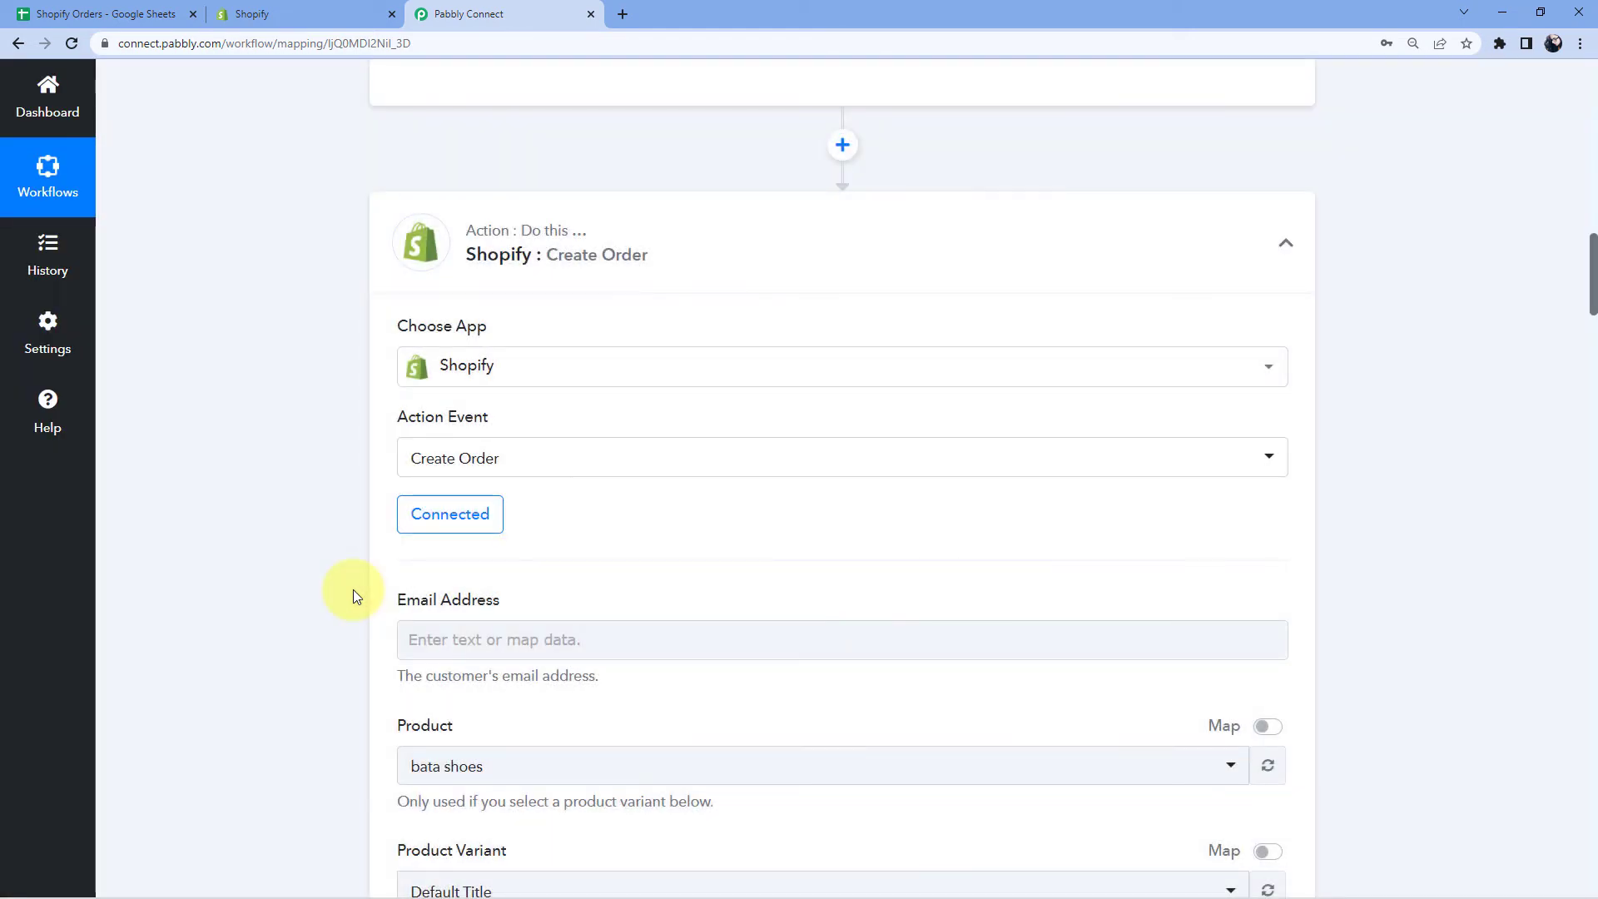
{"action": "scroll", "coordinate": [337, 519], "scroll_direction": "down", "scroll_amount": 4}
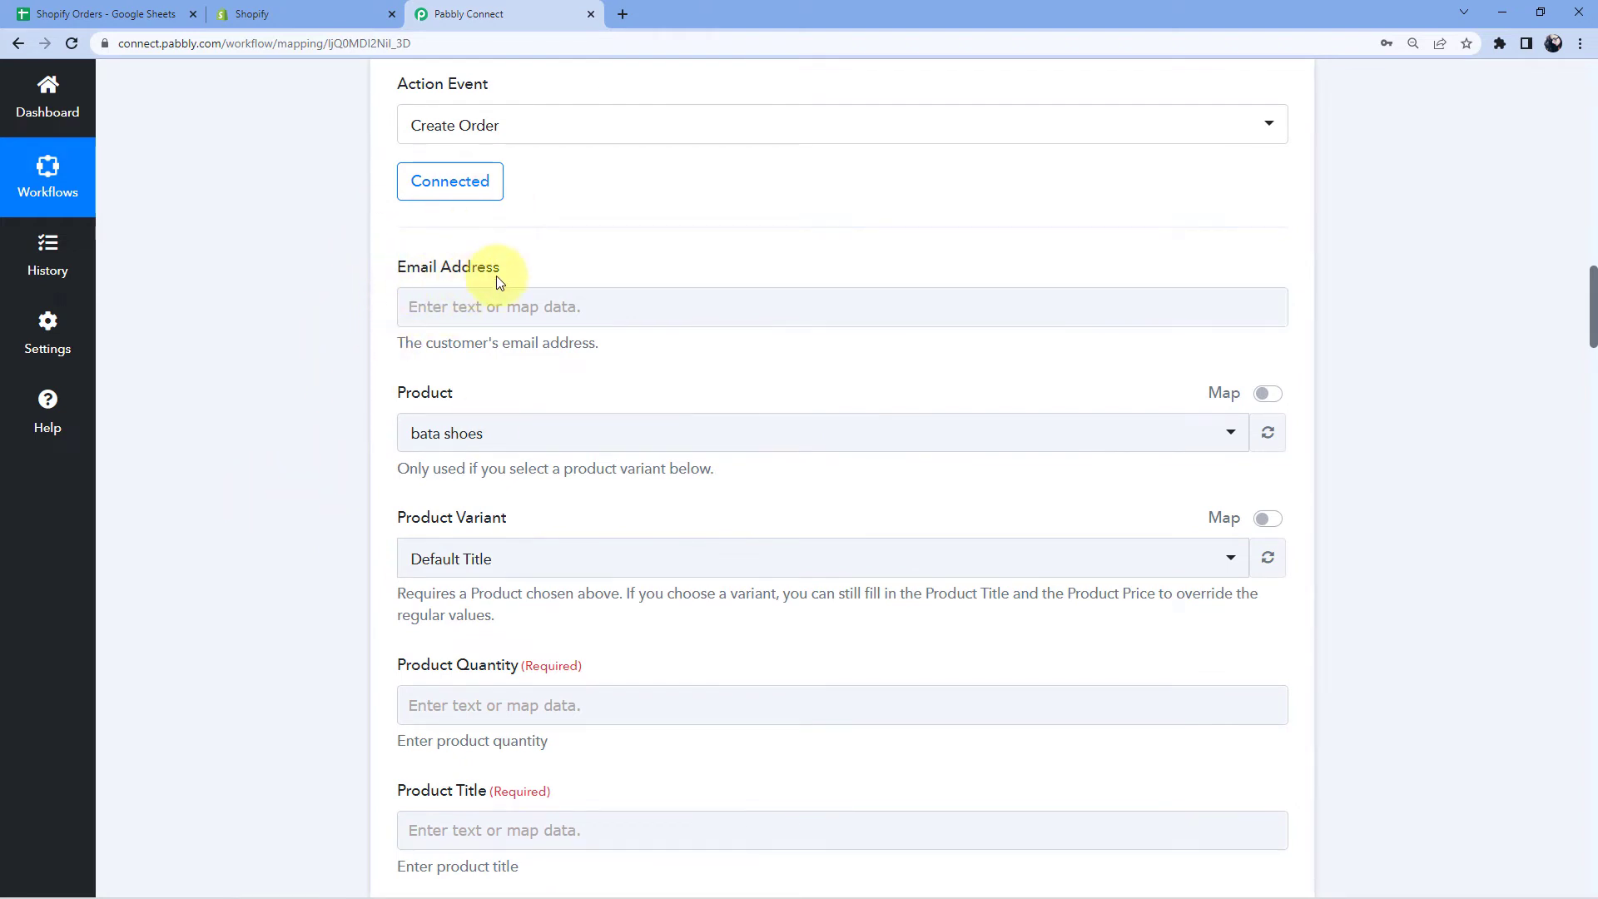
{"action": "scroll", "coordinate": [576, 276], "scroll_direction": "down", "scroll_amount": 2}
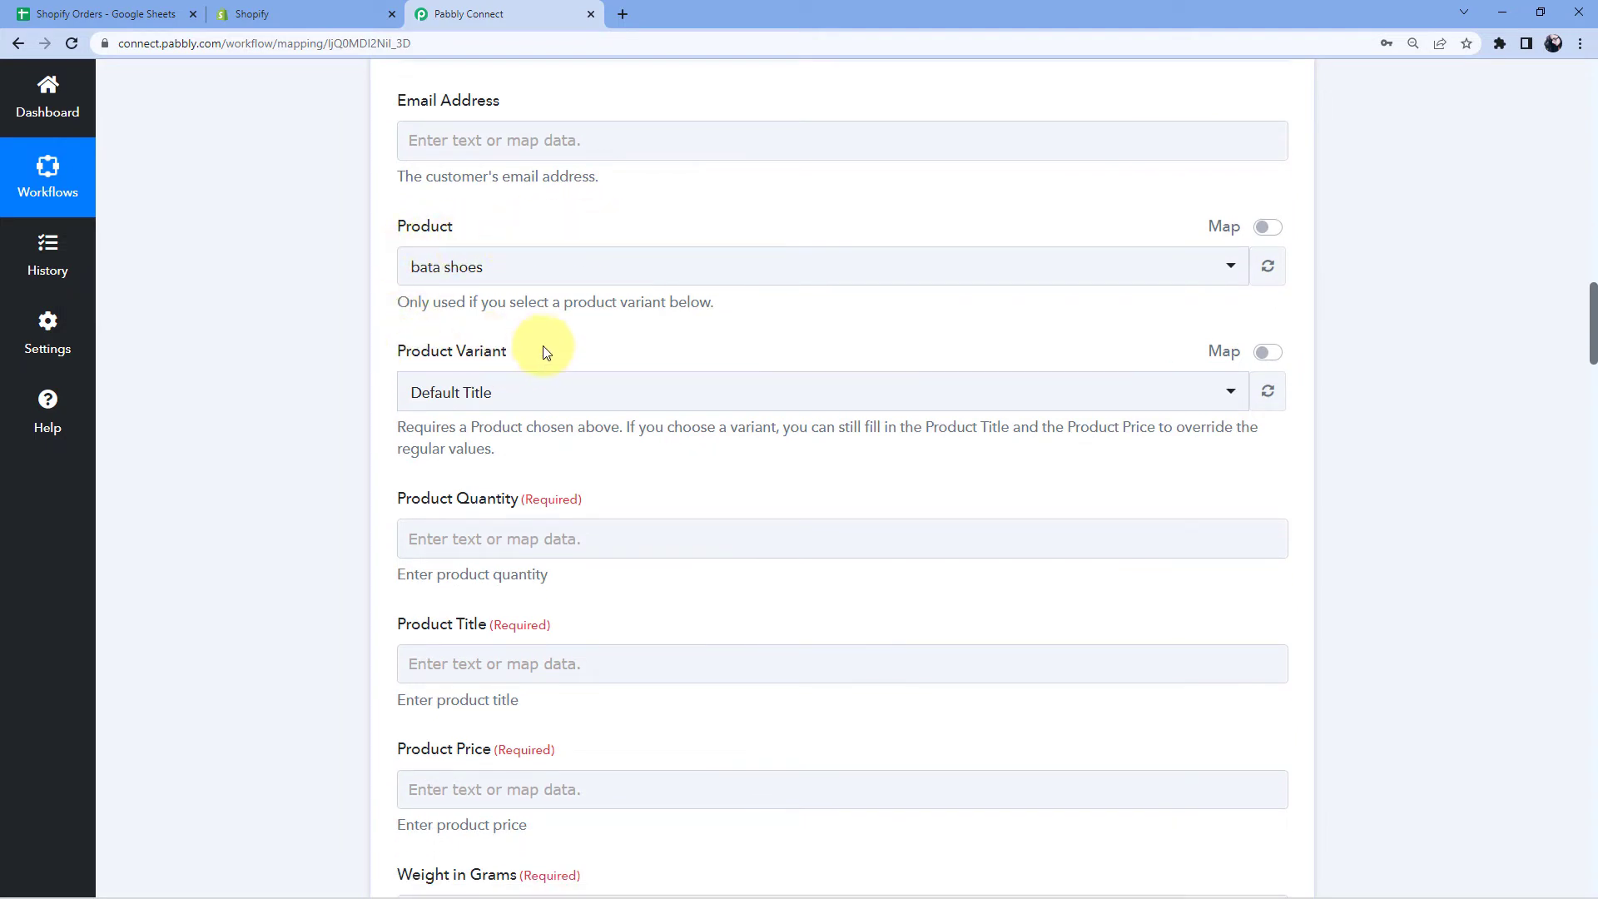
{"action": "scroll", "coordinate": [542, 350], "scroll_direction": "down", "scroll_amount": 1}
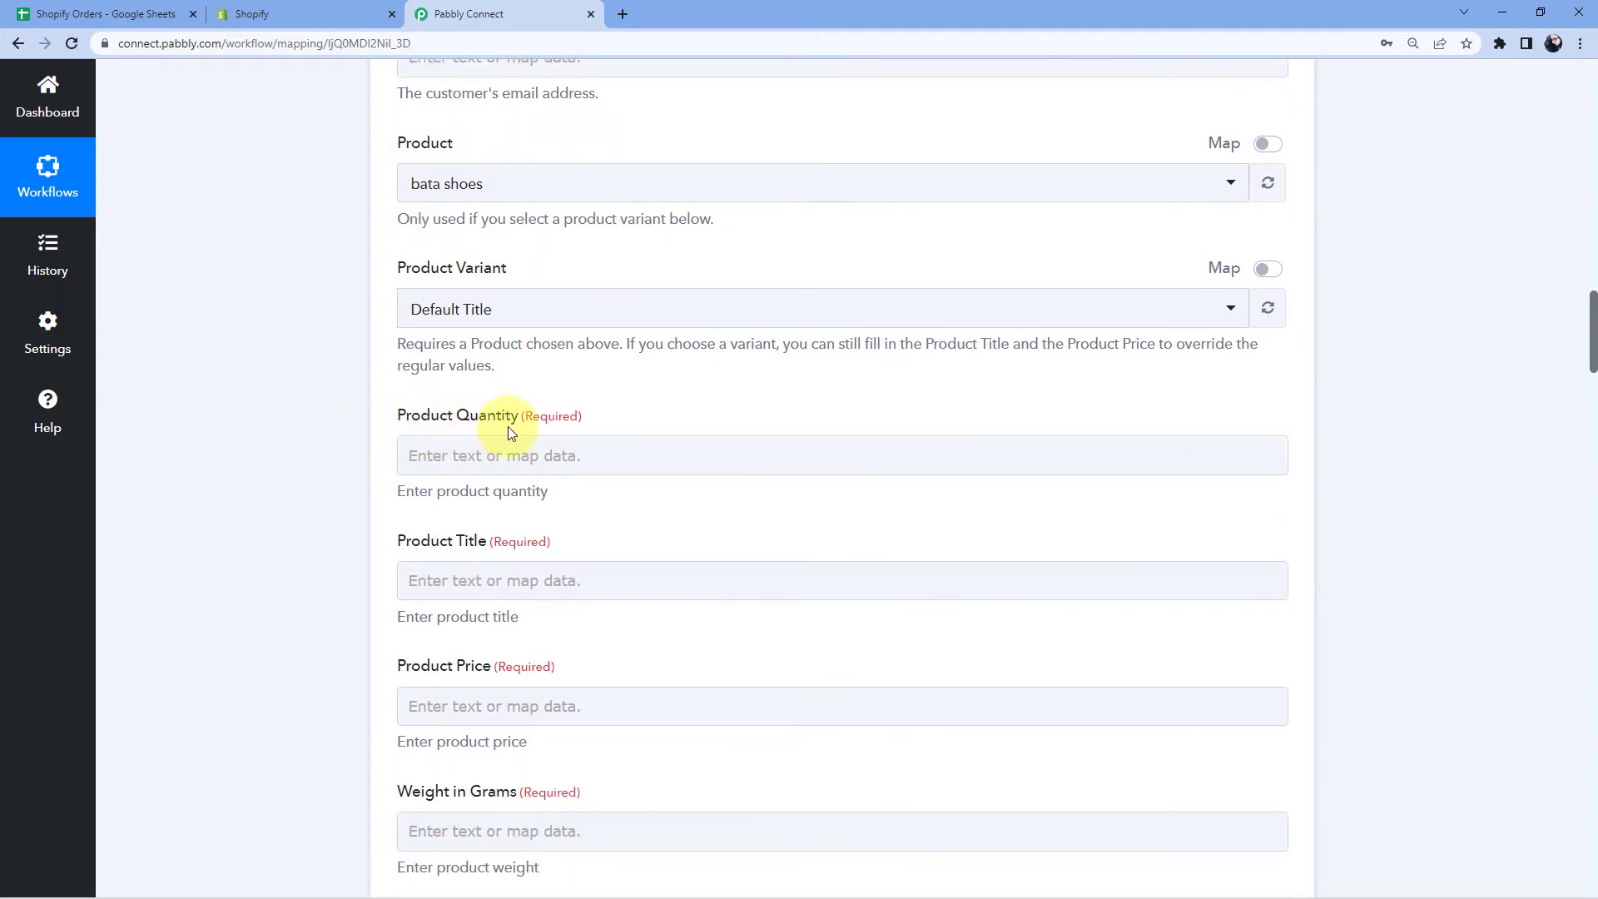
{"action": "scroll", "coordinate": [441, 482], "scroll_direction": "down", "scroll_amount": 1}
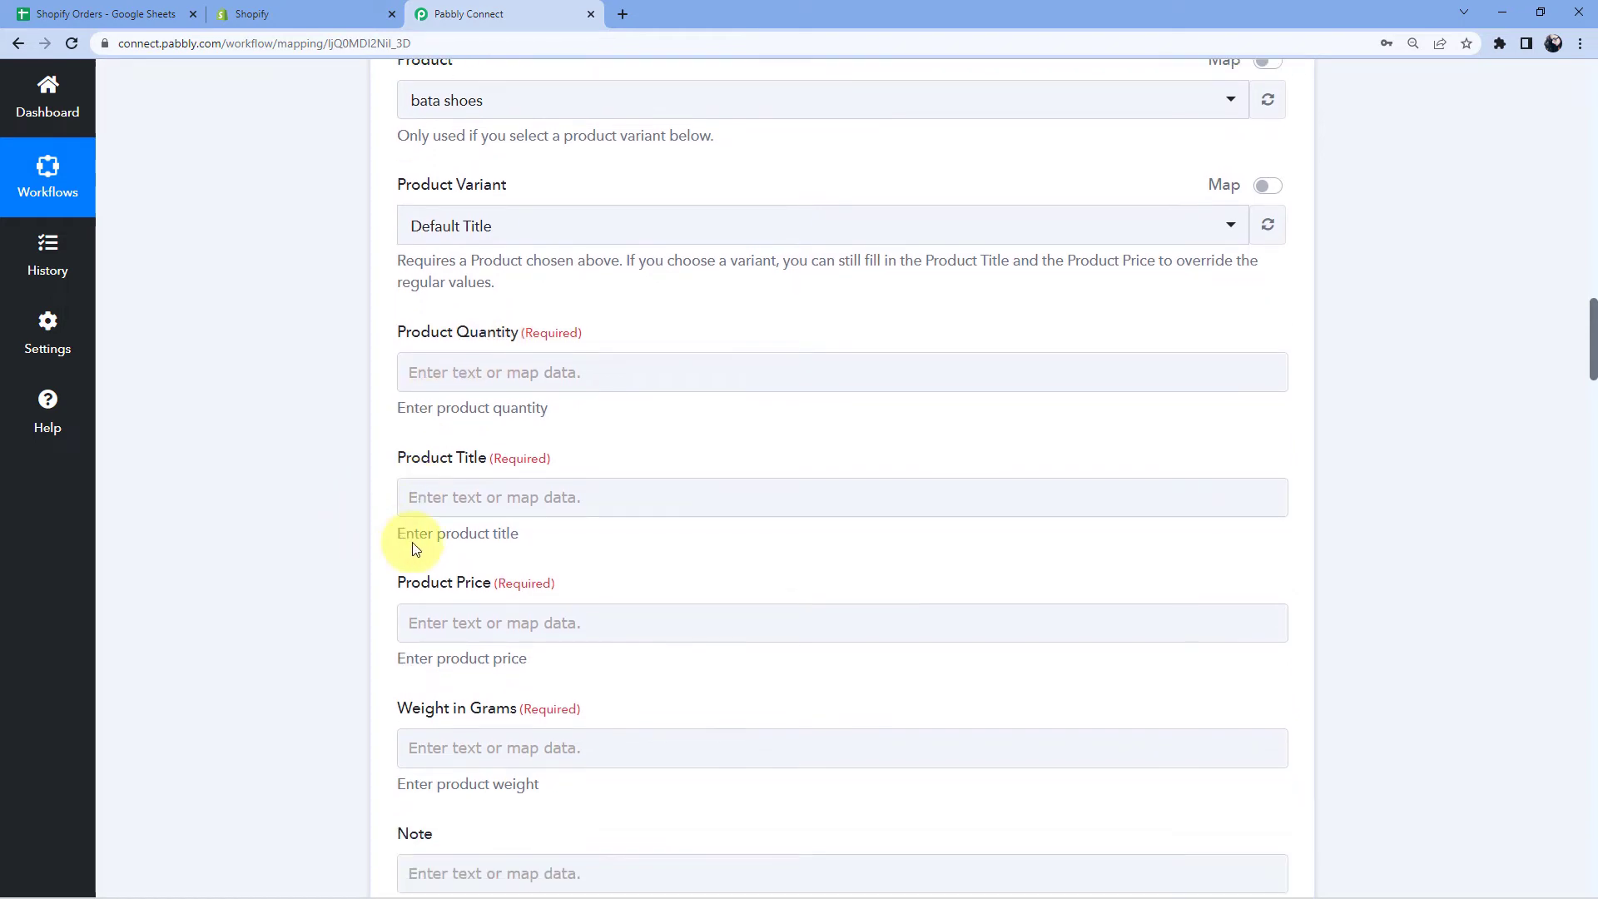
{"action": "scroll", "coordinate": [350, 587], "scroll_direction": "up", "scroll_amount": 7}
{"action": "scroll", "coordinate": [258, 524], "scroll_direction": "down", "scroll_amount": 2}
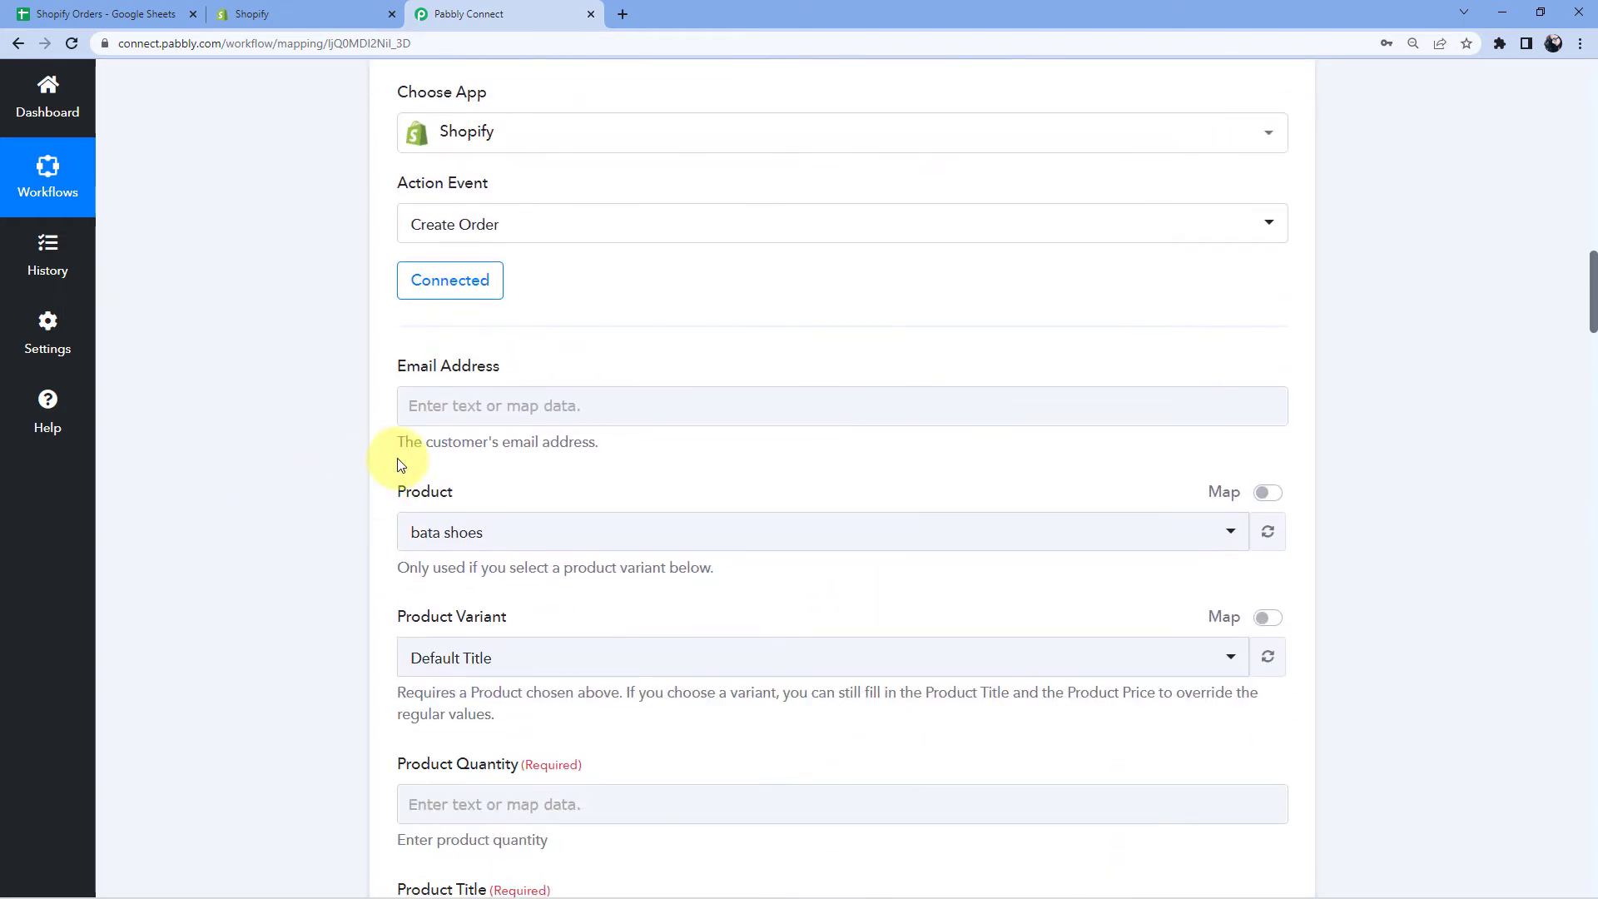
{"action": "scroll", "coordinate": [296, 588], "scroll_direction": "up", "scroll_amount": 12}
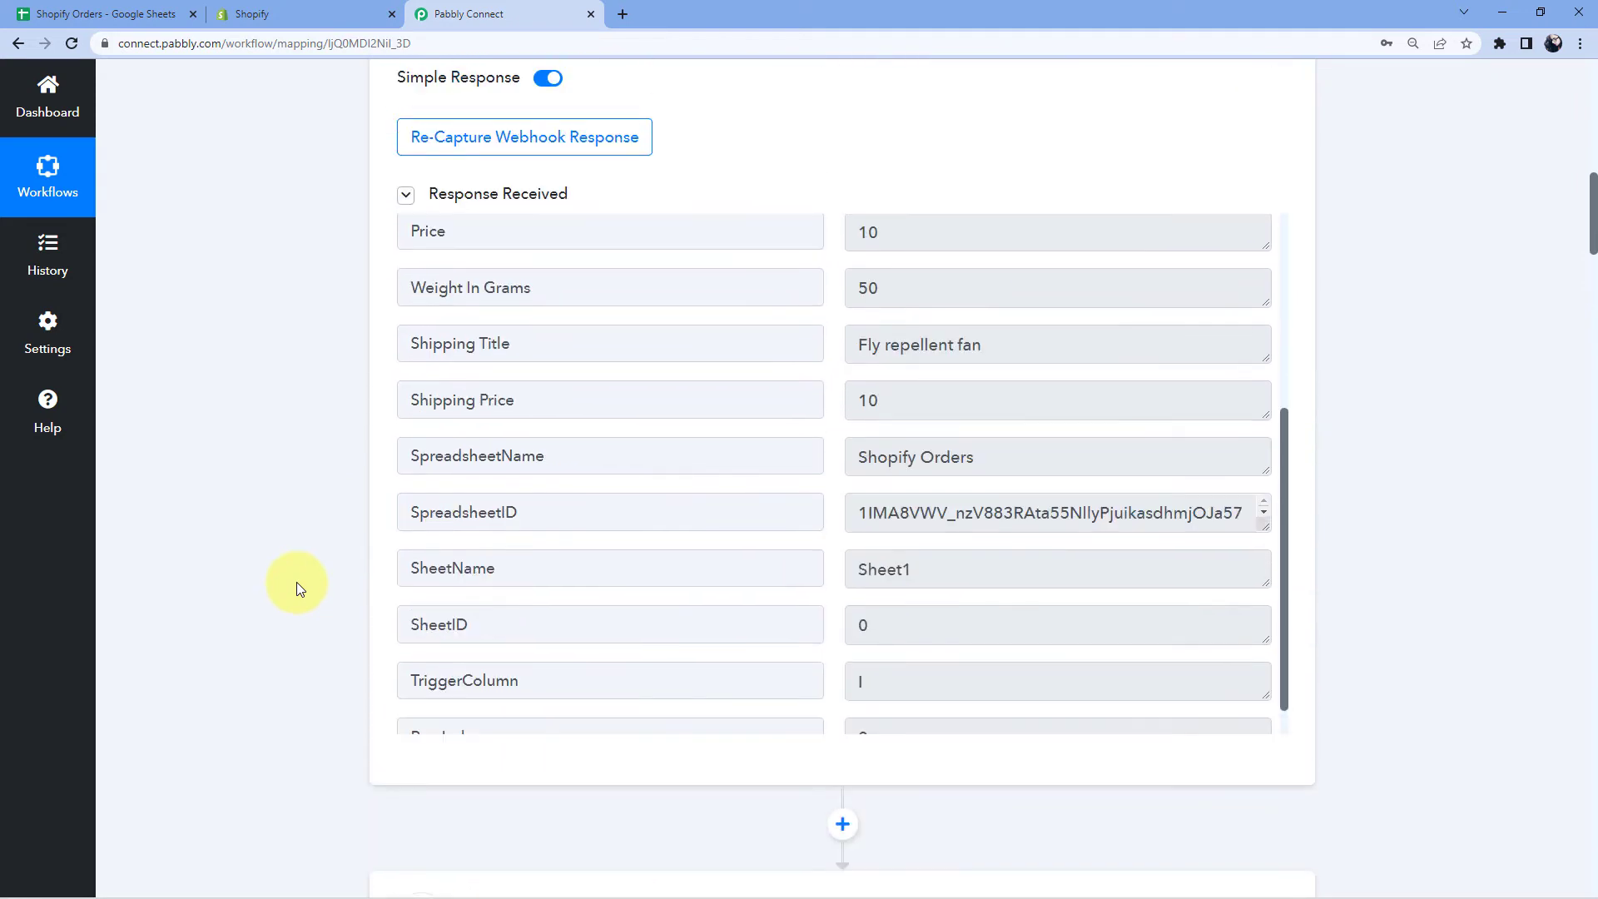
{"action": "scroll", "coordinate": [690, 530], "scroll_direction": "up", "scroll_amount": 9}
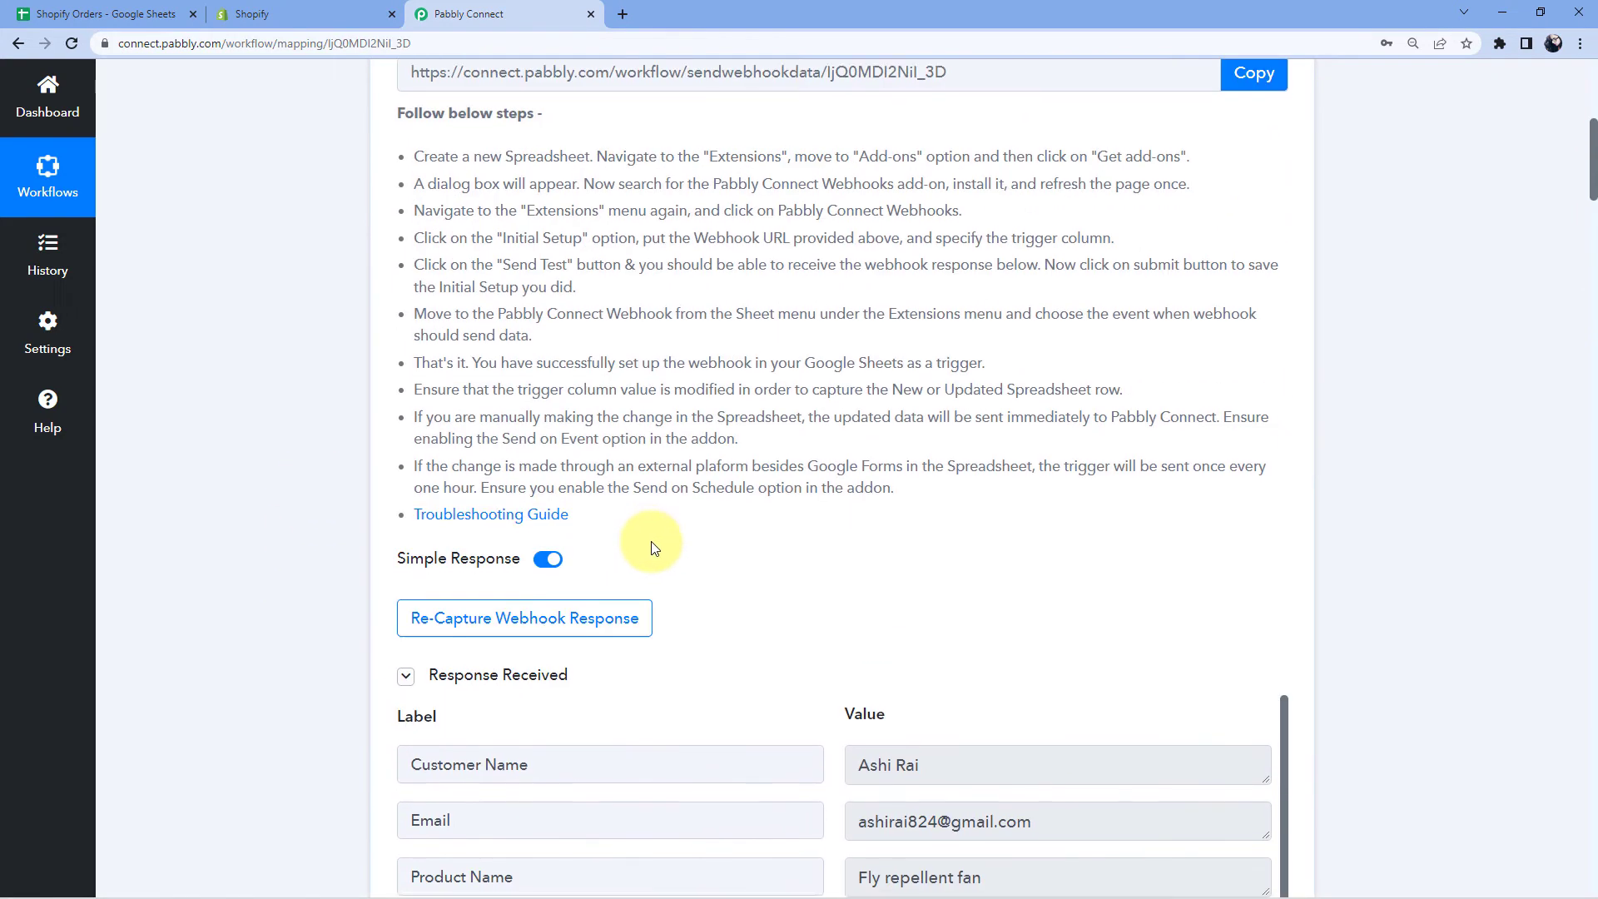
{"action": "scroll", "coordinate": [707, 500], "scroll_direction": "down", "scroll_amount": 5}
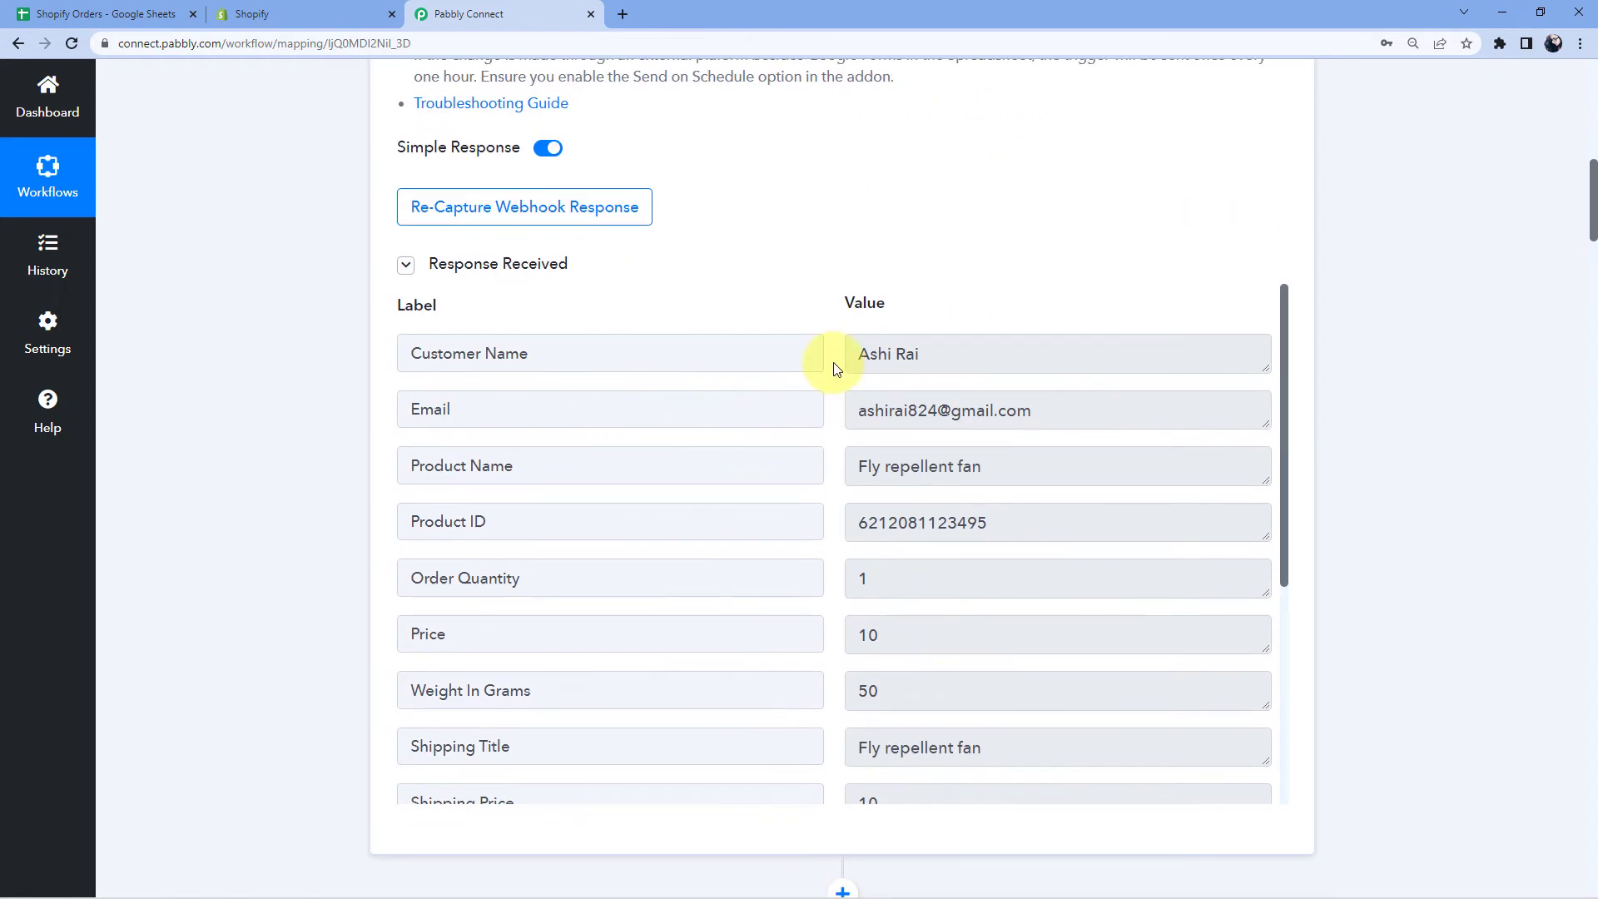
{"action": "left_click", "coordinate": [947, 363]}
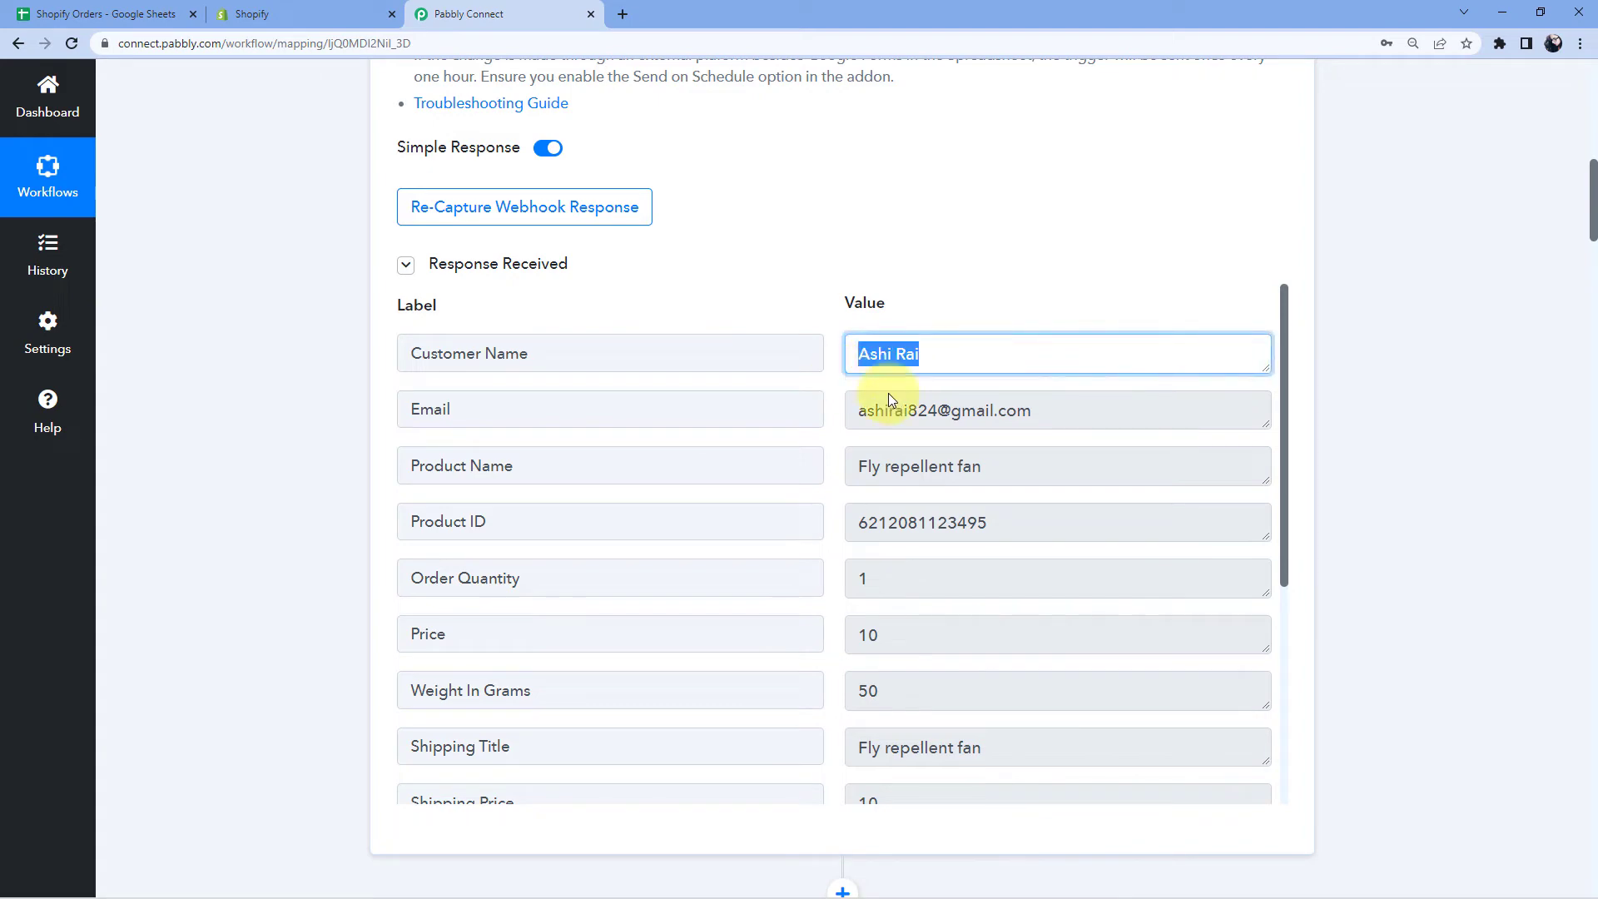
{"action": "left_click", "coordinate": [1061, 417]}
{"action": "left_click", "coordinate": [839, 403]}
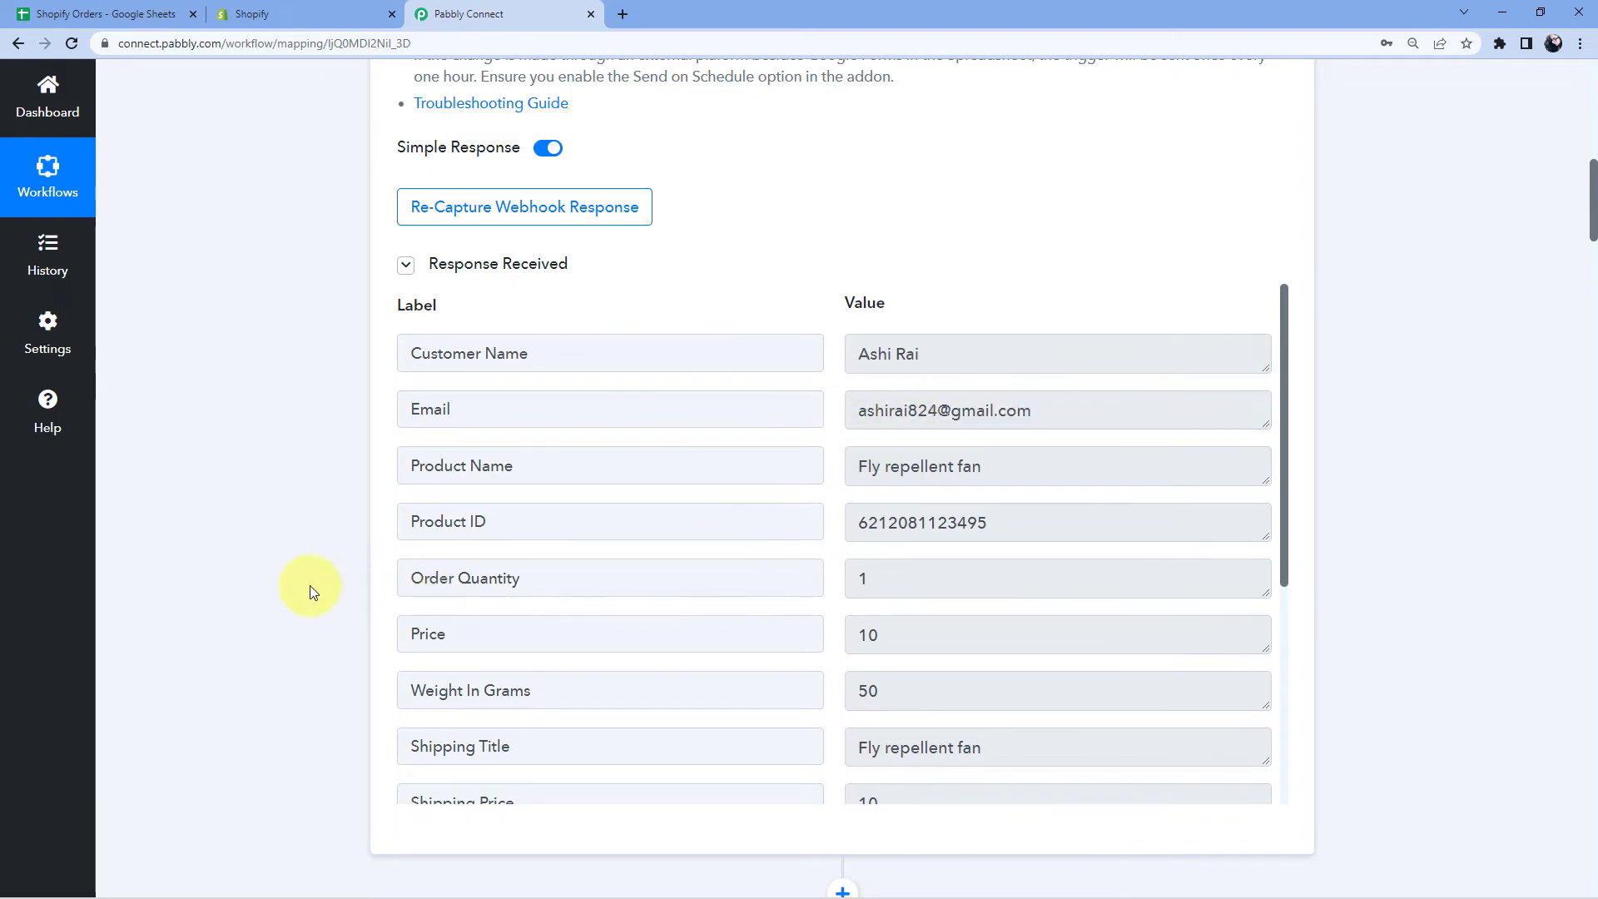
{"action": "scroll", "coordinate": [300, 588], "scroll_direction": "down", "scroll_amount": 12}
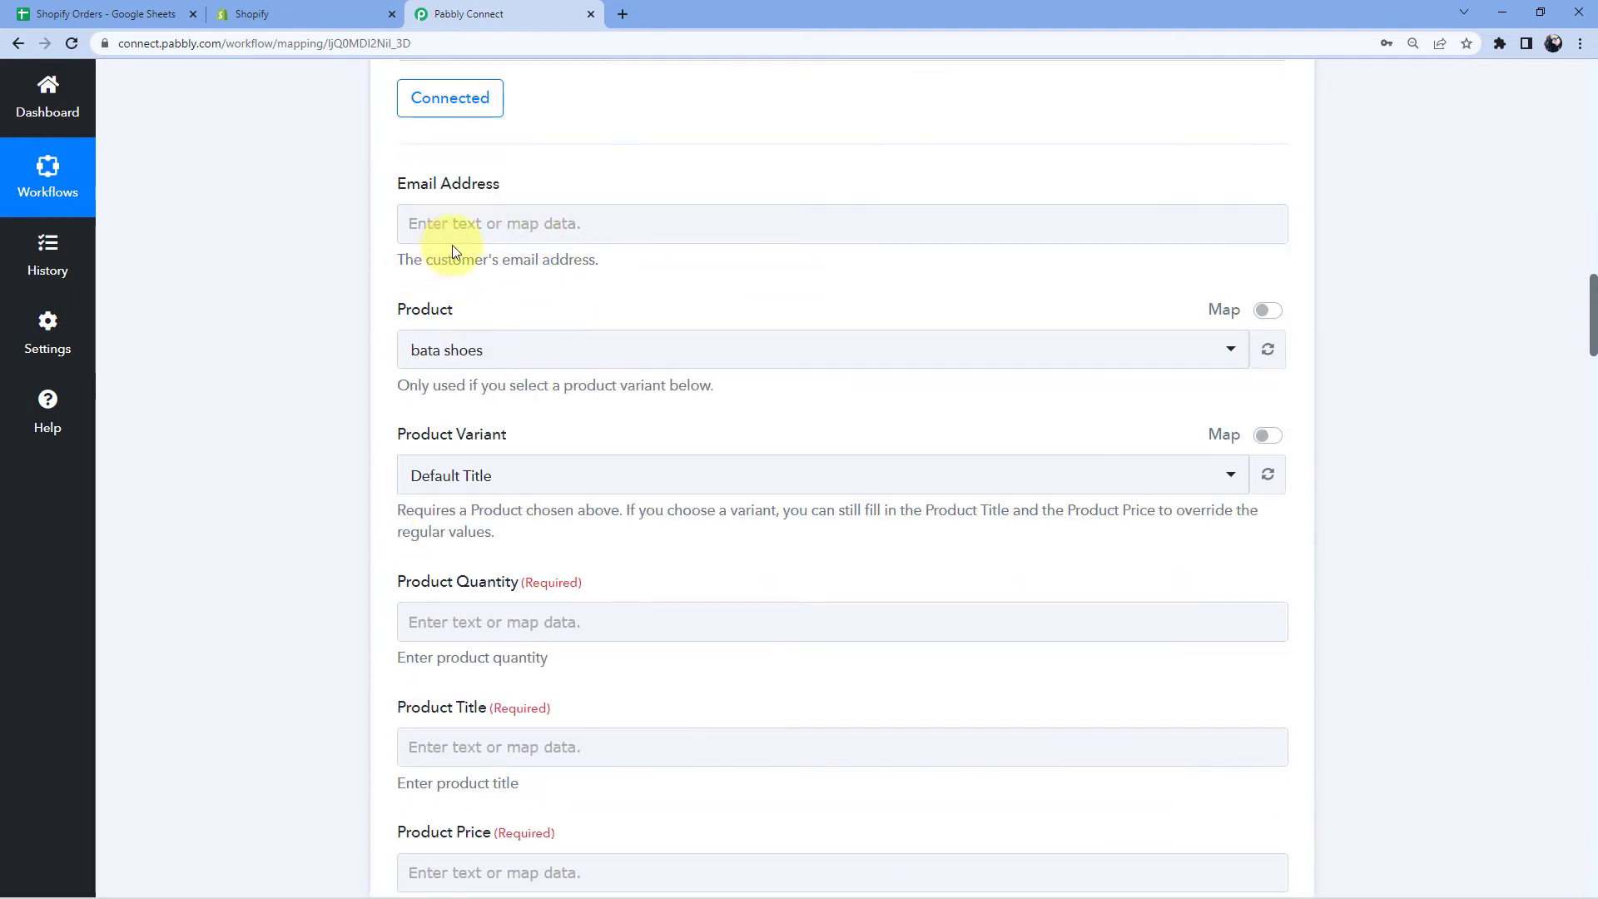
Map Create Order's Email Address to the Google Sheets step's '1. Email' value.
{"action": "left_click", "coordinate": [474, 225]}
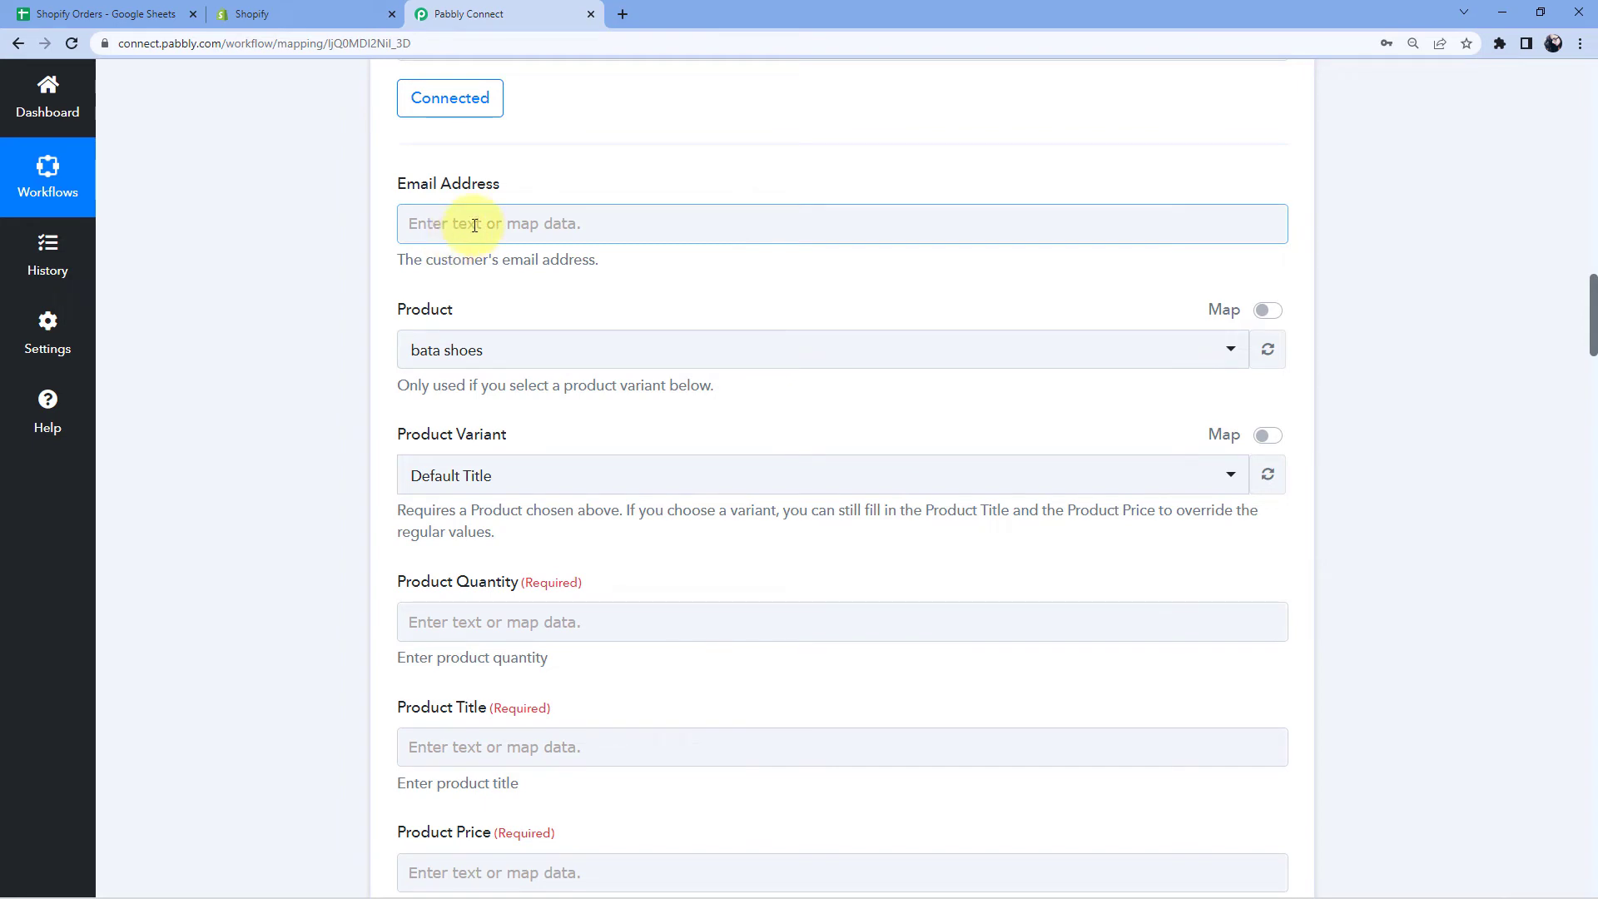
{"action": "left_click", "coordinate": [474, 225]}
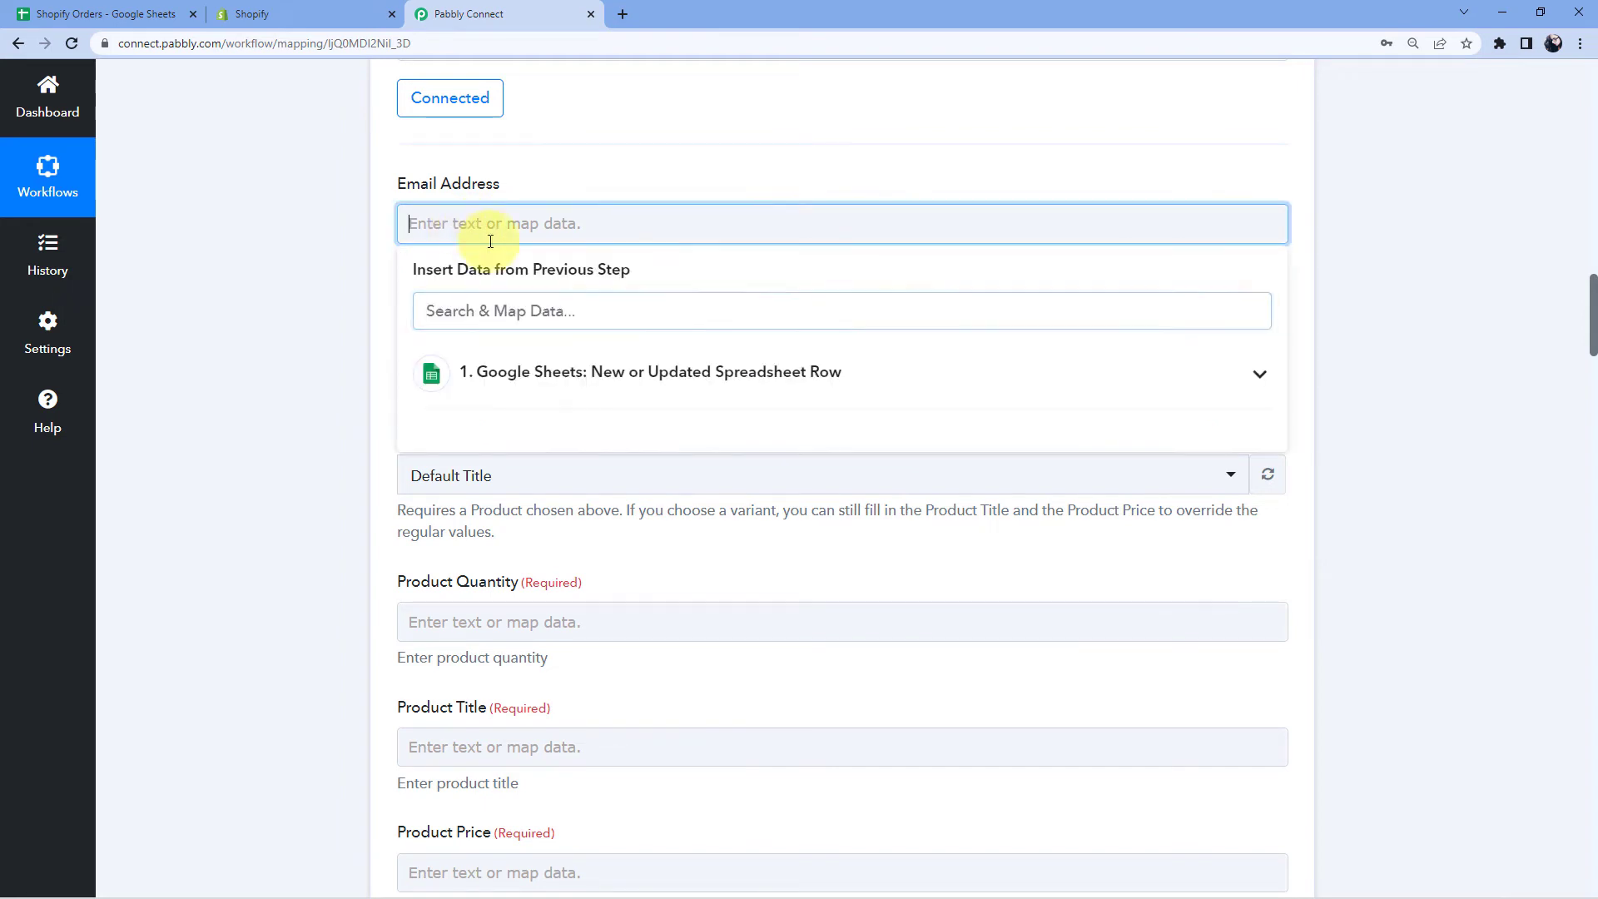
{"action": "left_click", "coordinate": [578, 375]}
{"action": "scroll", "coordinate": [583, 457], "scroll_direction": "down", "scroll_amount": 2}
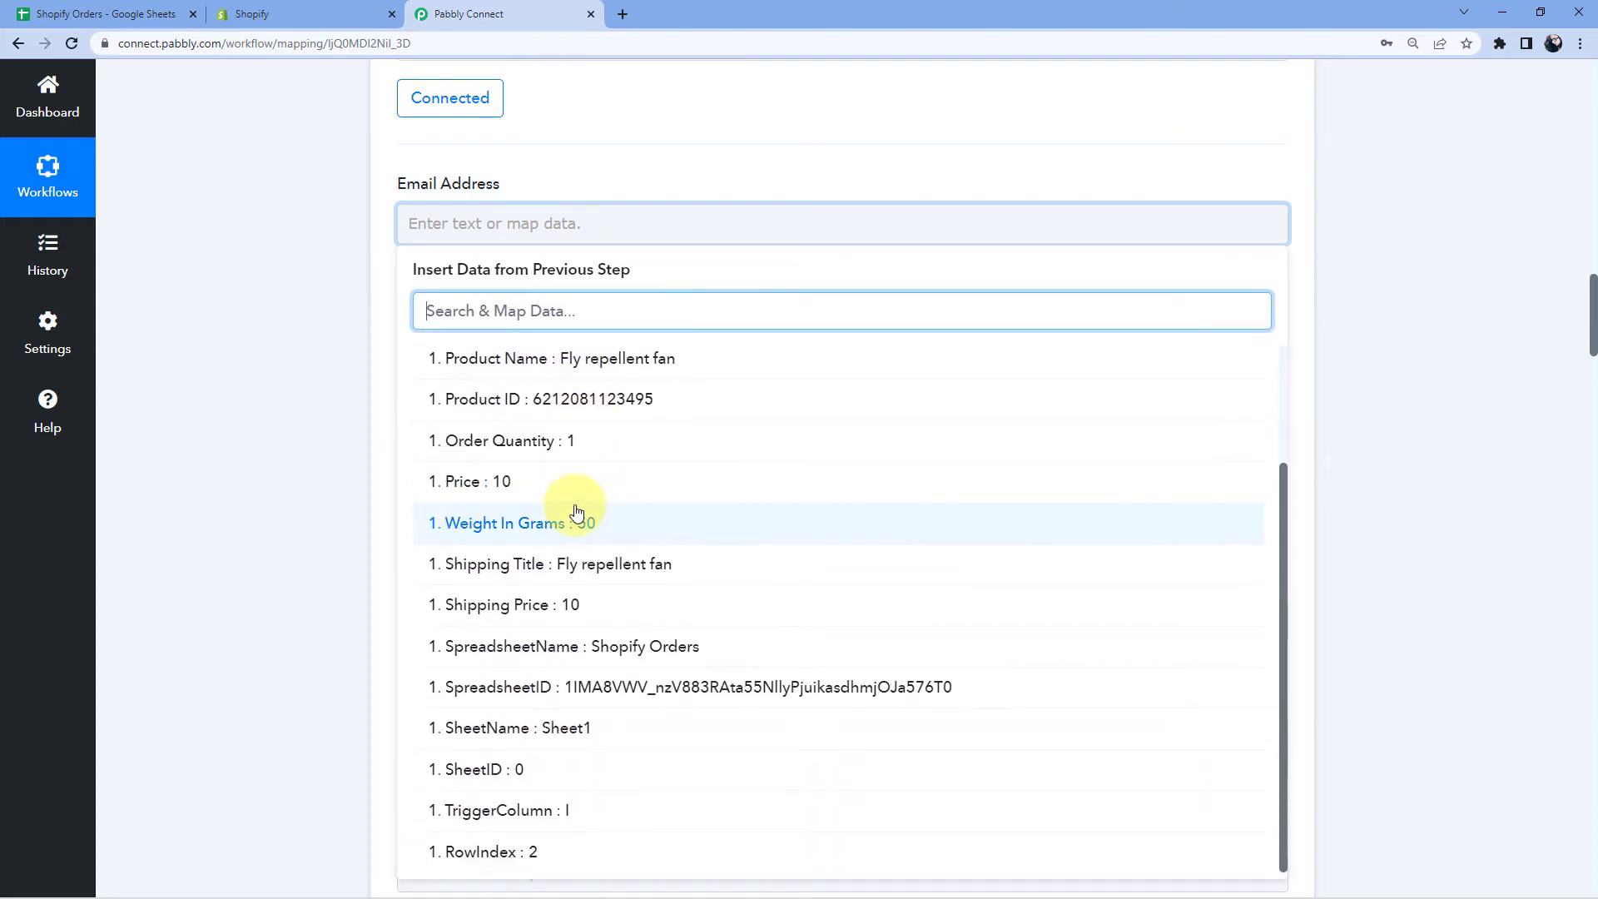
{"action": "scroll", "coordinate": [577, 512], "scroll_direction": "up", "scroll_amount": 2}
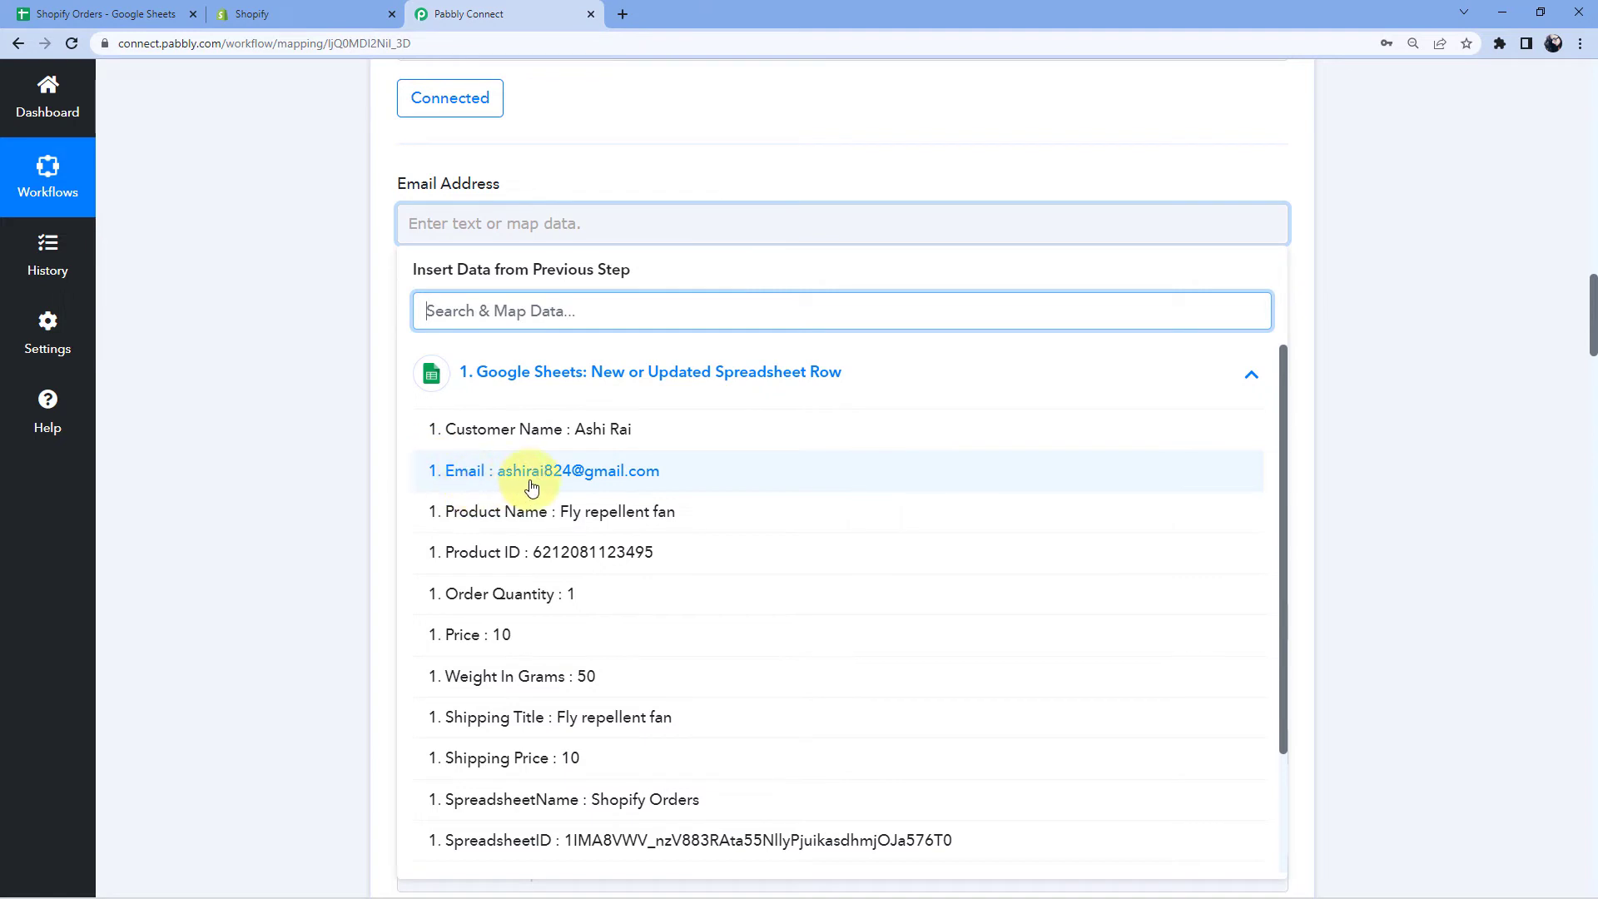
{"action": "left_click", "coordinate": [477, 490]}
{"action": "left_click", "coordinate": [321, 404]}
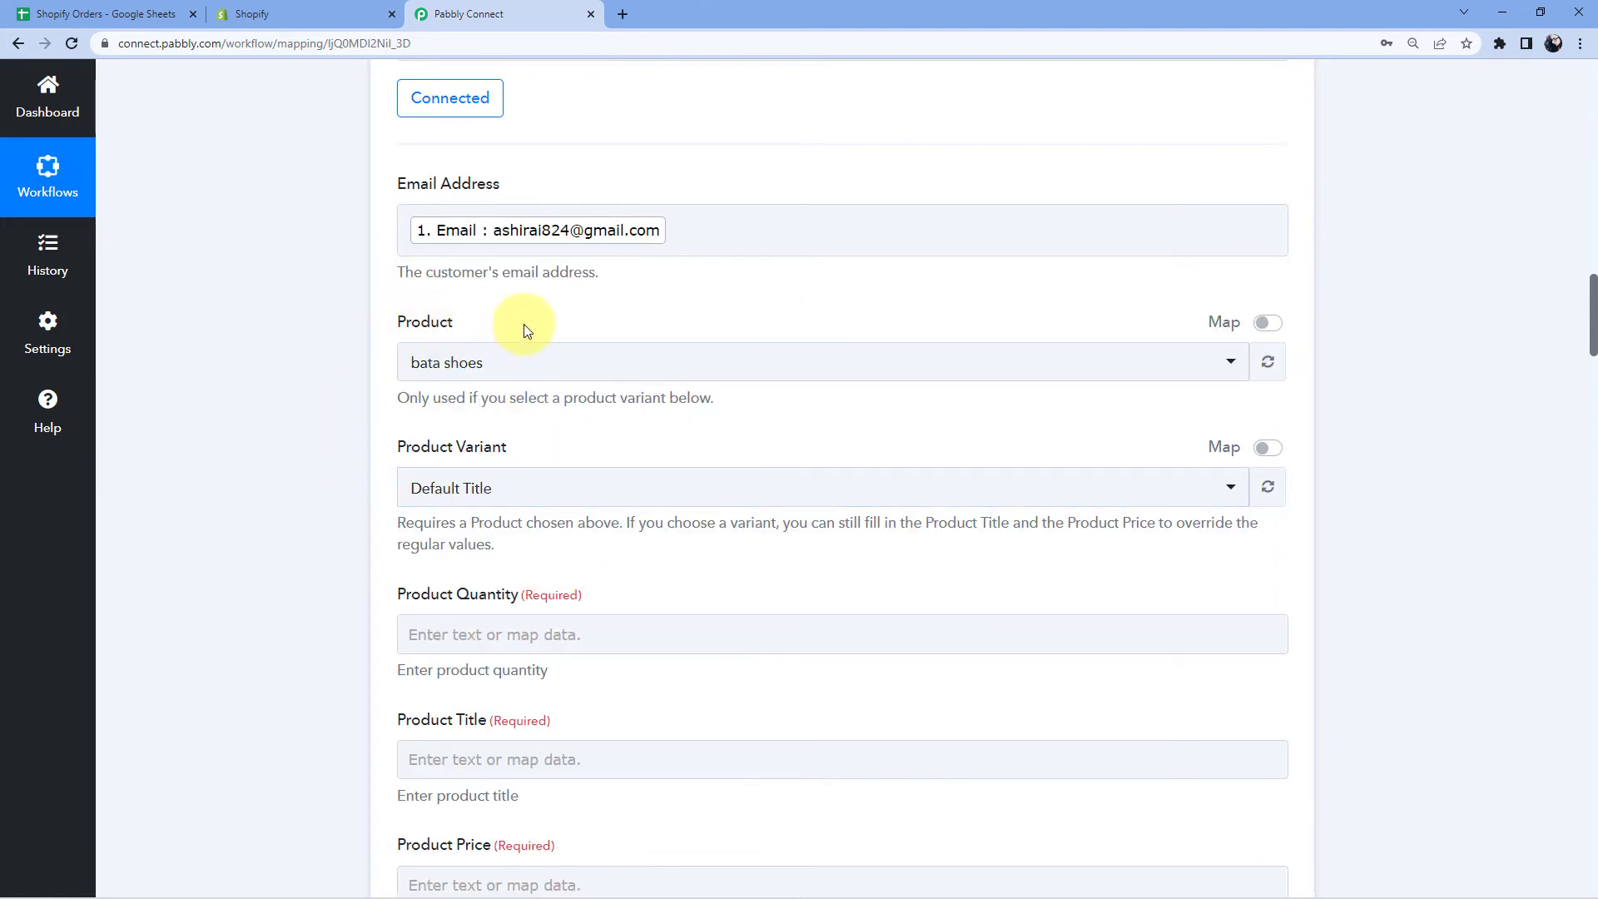
Browse the store's product list and close it without changing the Product selection.
{"action": "left_click", "coordinate": [517, 366]}
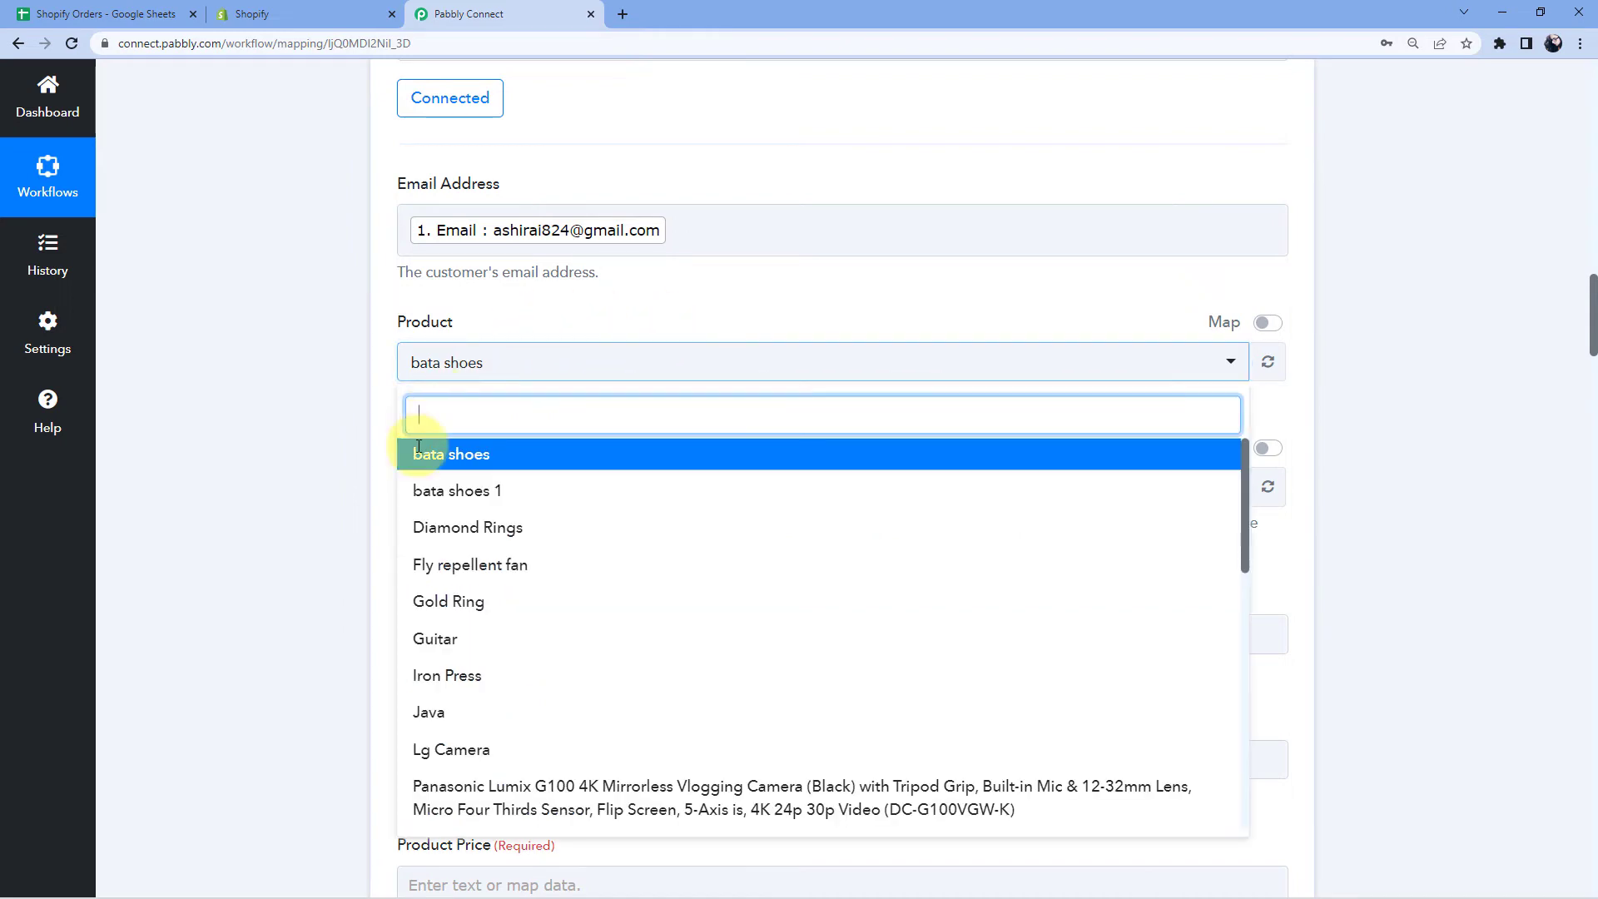
{"action": "scroll", "coordinate": [425, 500], "scroll_direction": "down", "scroll_amount": 5}
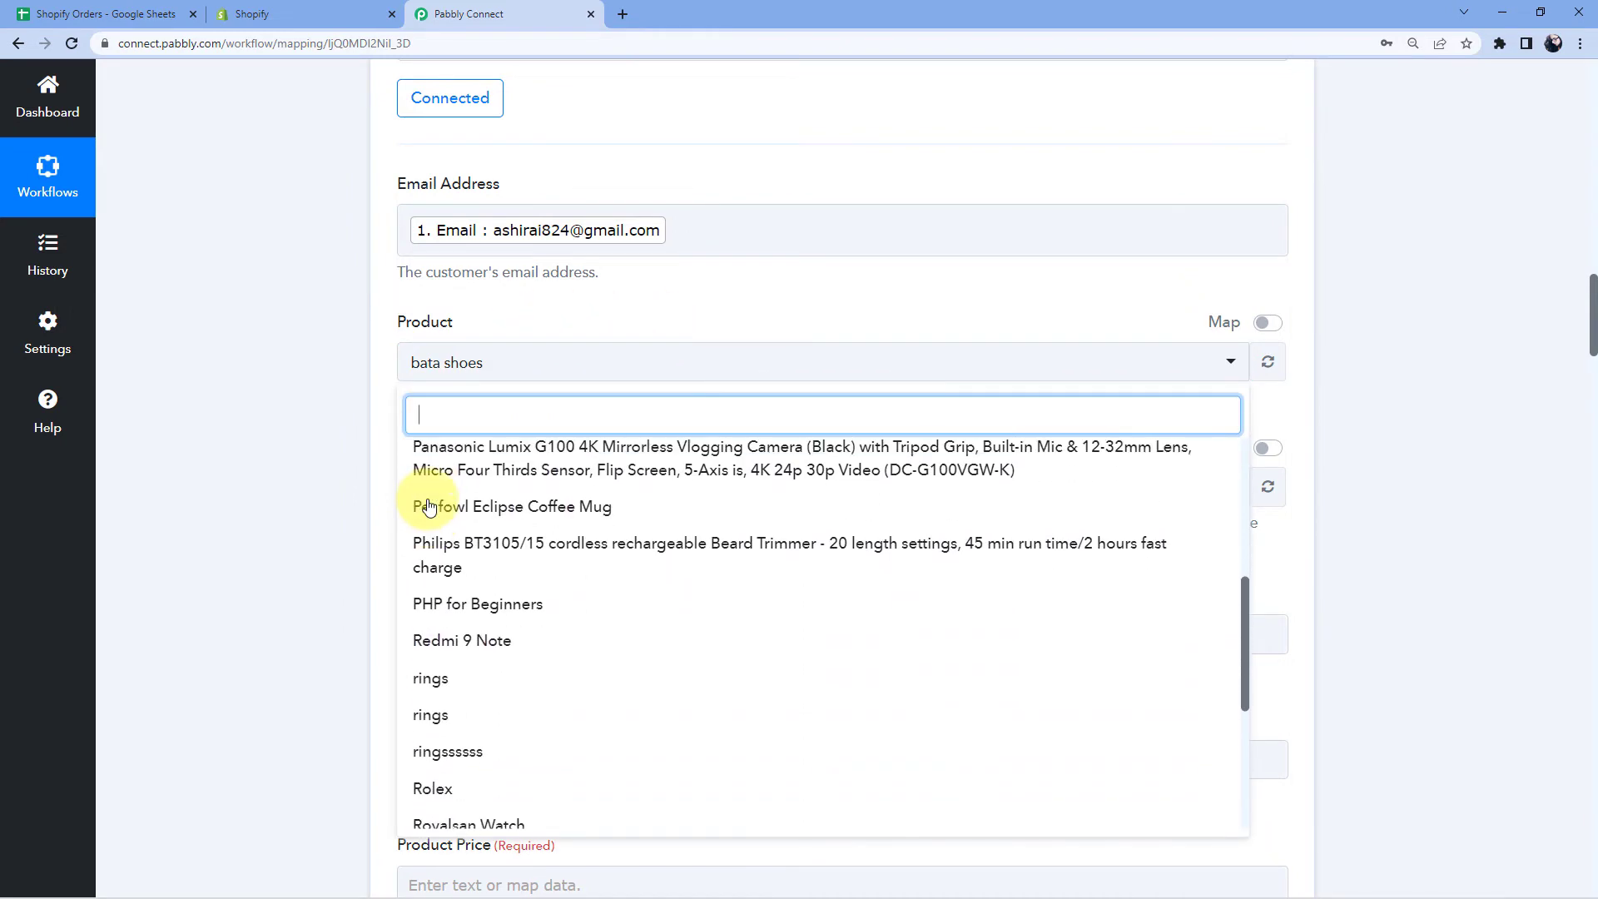
{"action": "scroll", "coordinate": [408, 504], "scroll_direction": "up", "scroll_amount": 5}
{"action": "scroll", "coordinate": [363, 517], "scroll_direction": "up", "scroll_amount": 2}
{"action": "scroll", "coordinate": [363, 516], "scroll_direction": "down", "scroll_amount": 3}
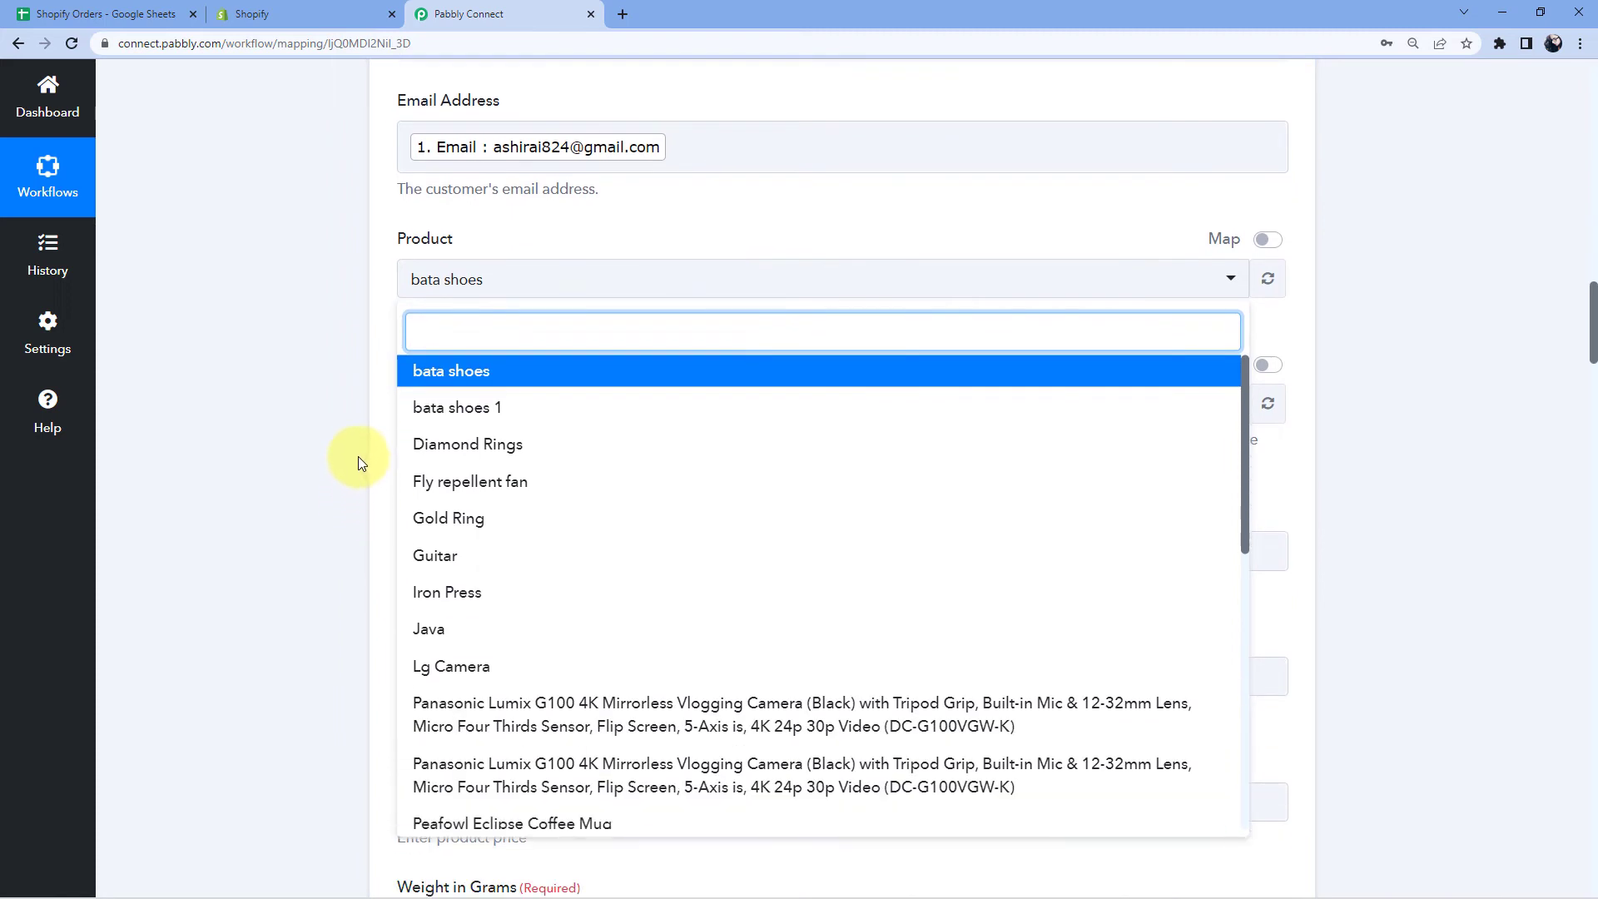
{"action": "left_click", "coordinate": [358, 456]}
{"action": "scroll", "coordinate": [400, 424], "scroll_direction": "up", "scroll_amount": 1}
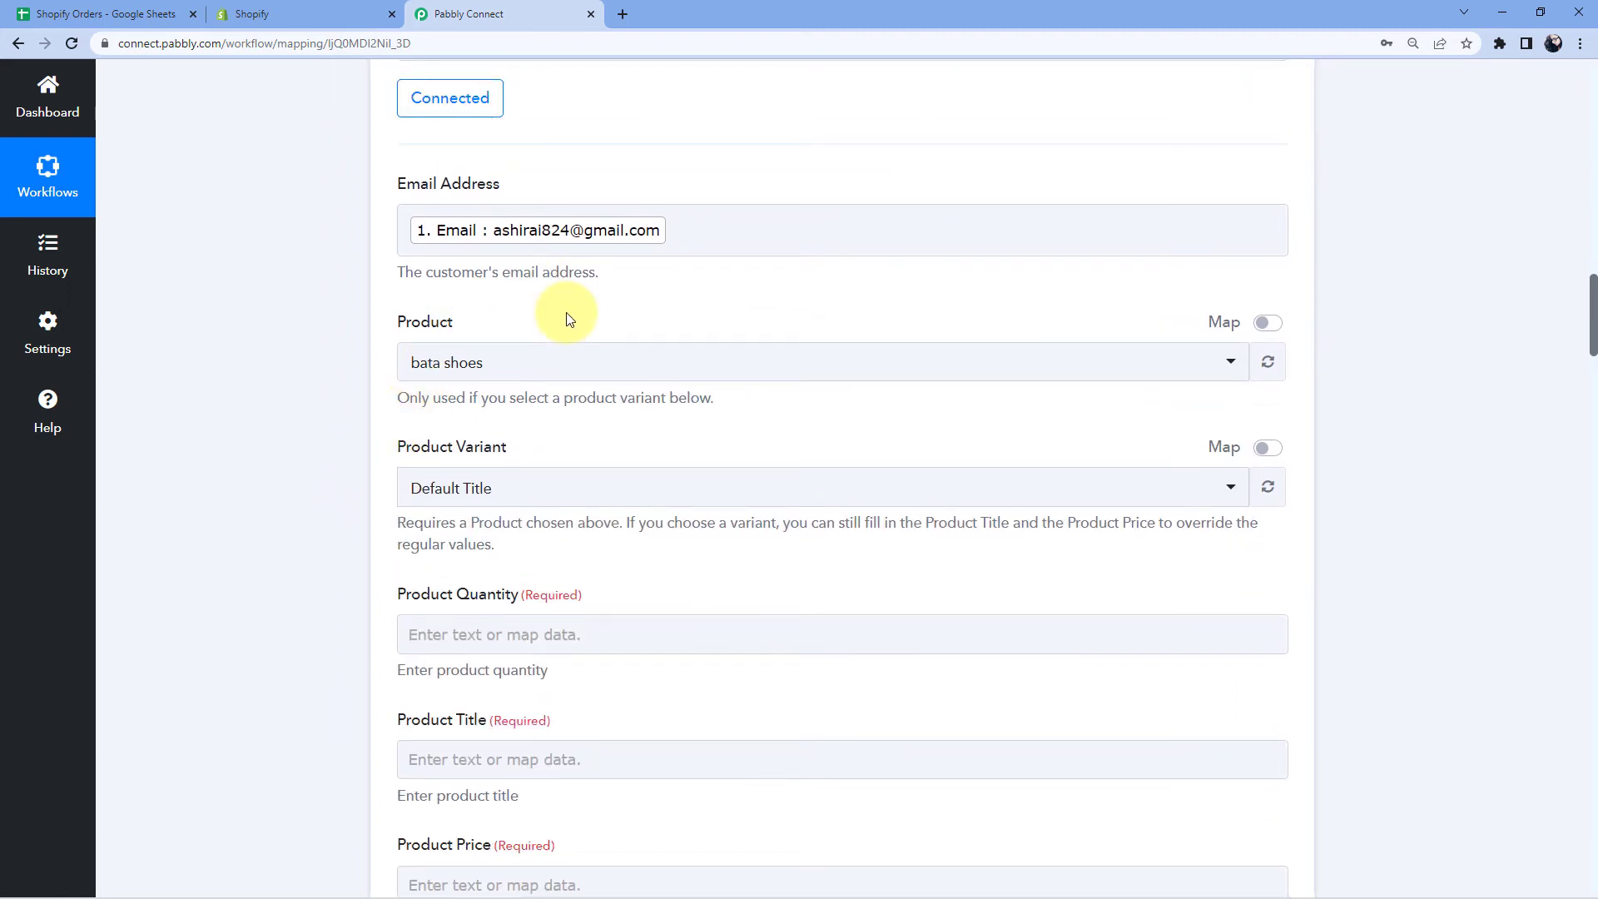
Switch Product to accept a mapped value and delete the existing product ID.
{"action": "left_click", "coordinate": [1254, 330]}
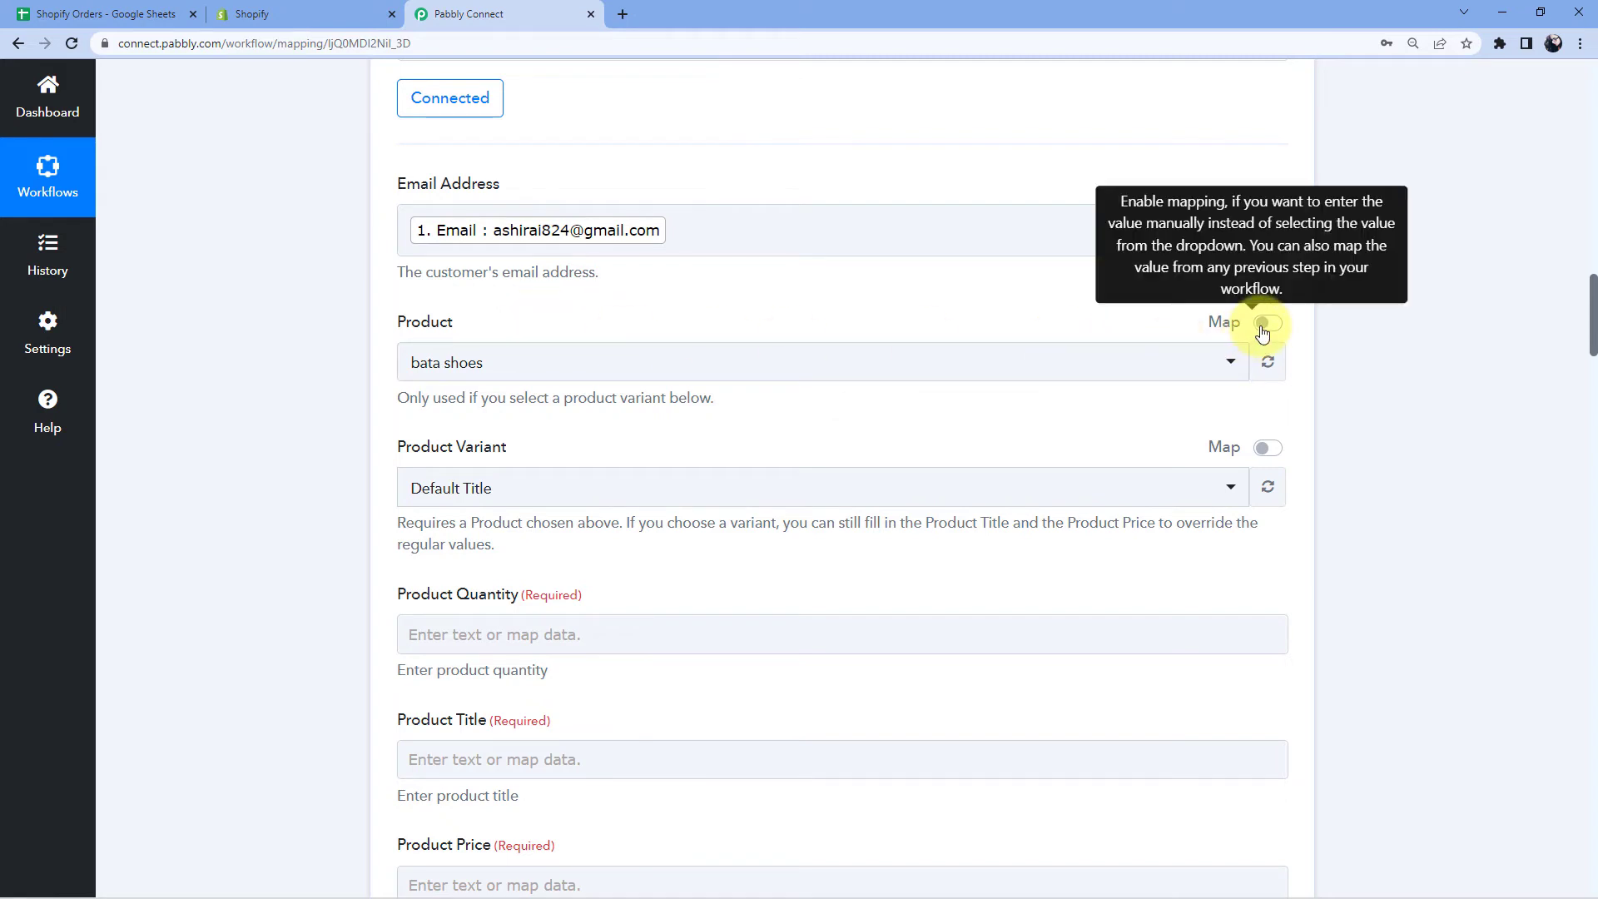
{"action": "left_click", "coordinate": [519, 363]}
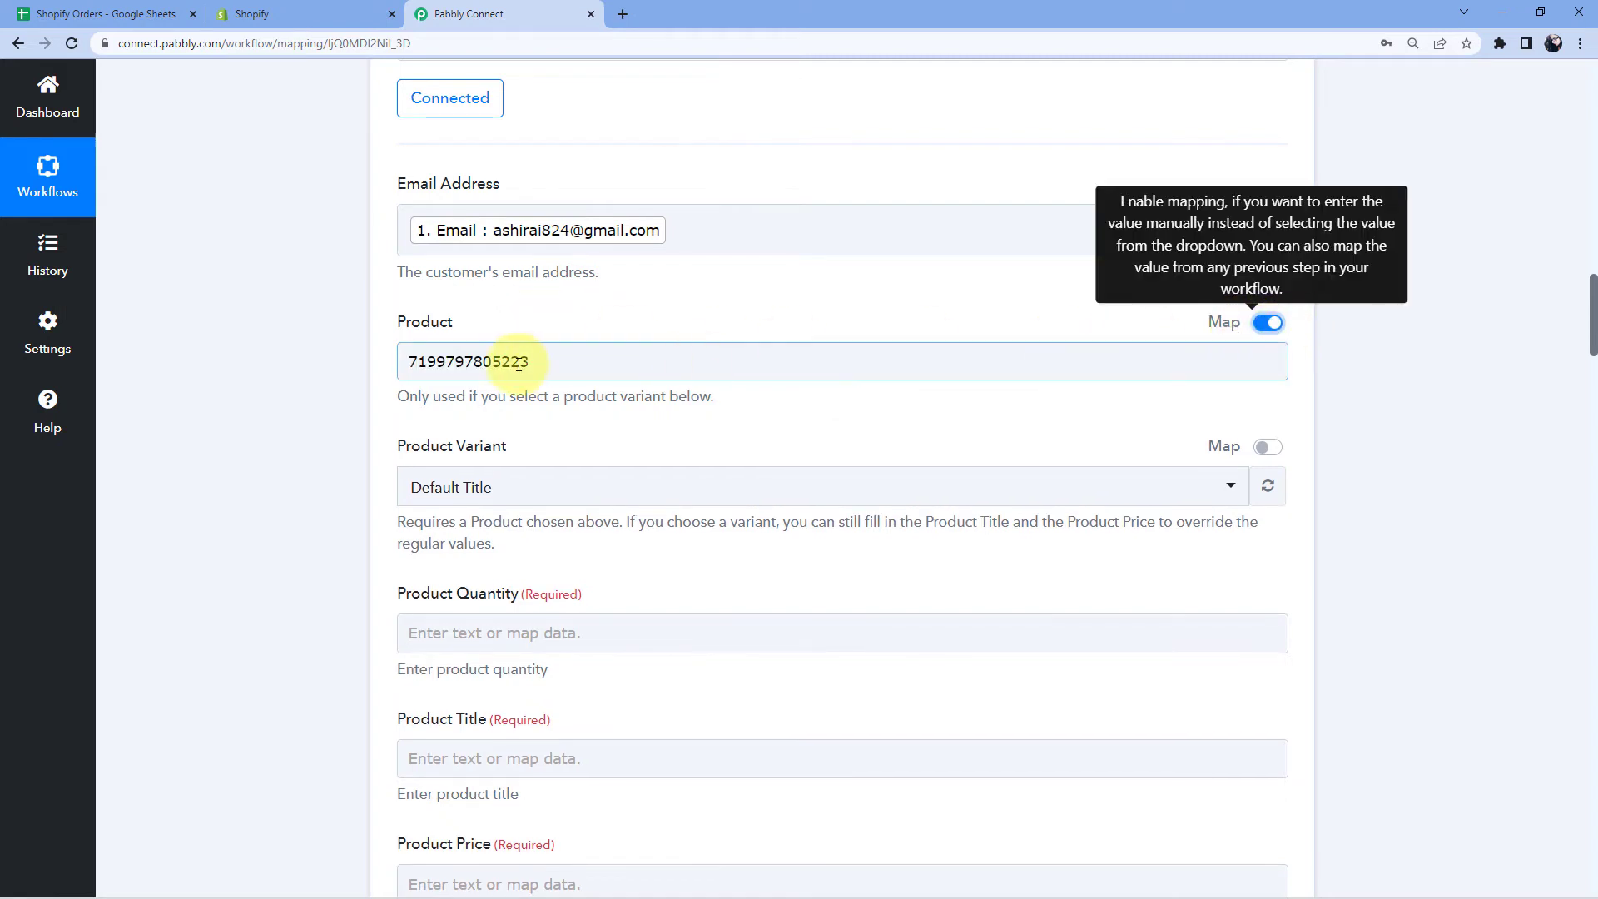
{"action": "double_click", "coordinate": [575, 368]}
{"action": "key", "text": "BackSpace"}
{"action": "left_click", "coordinate": [484, 308]}
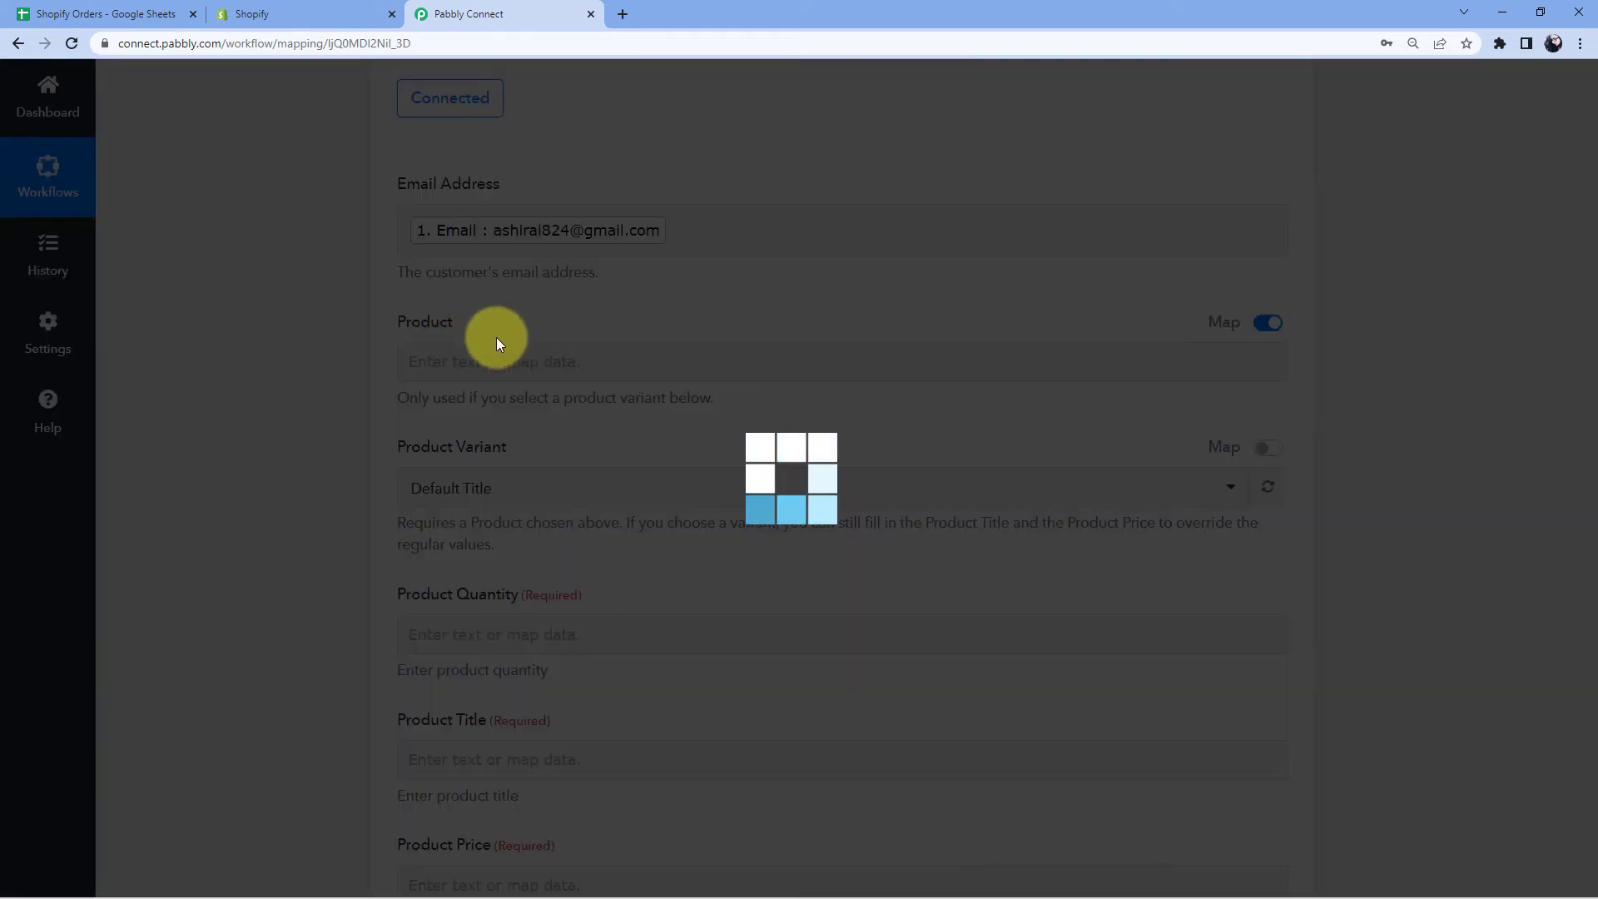
{"action": "left_click", "coordinate": [114, 8]}
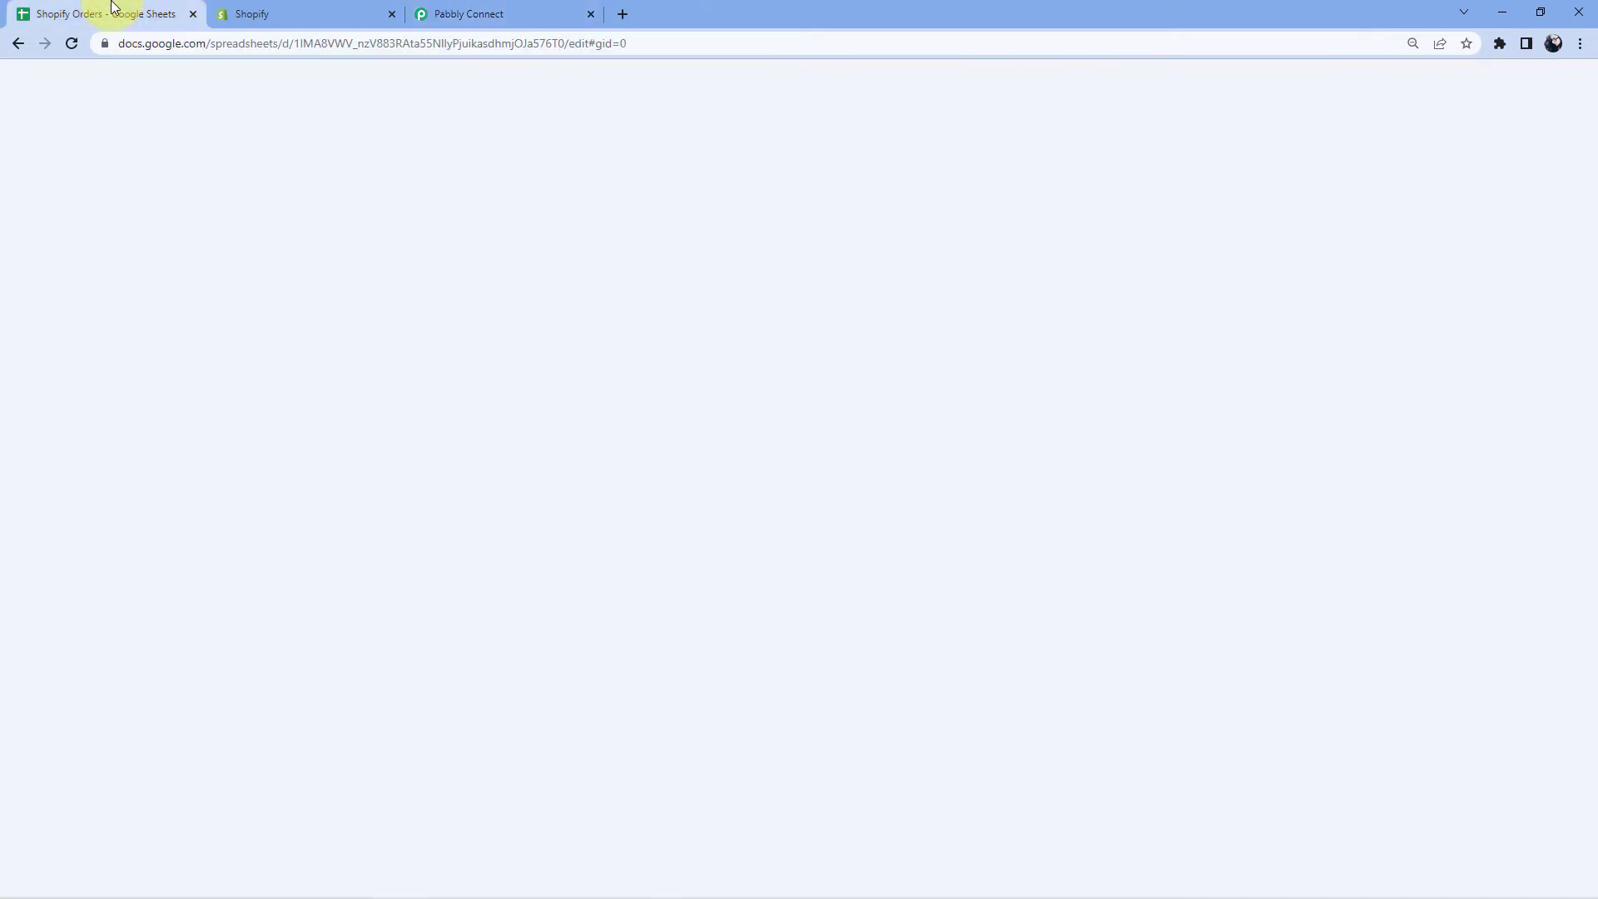
{"action": "left_click", "coordinate": [533, 253]}
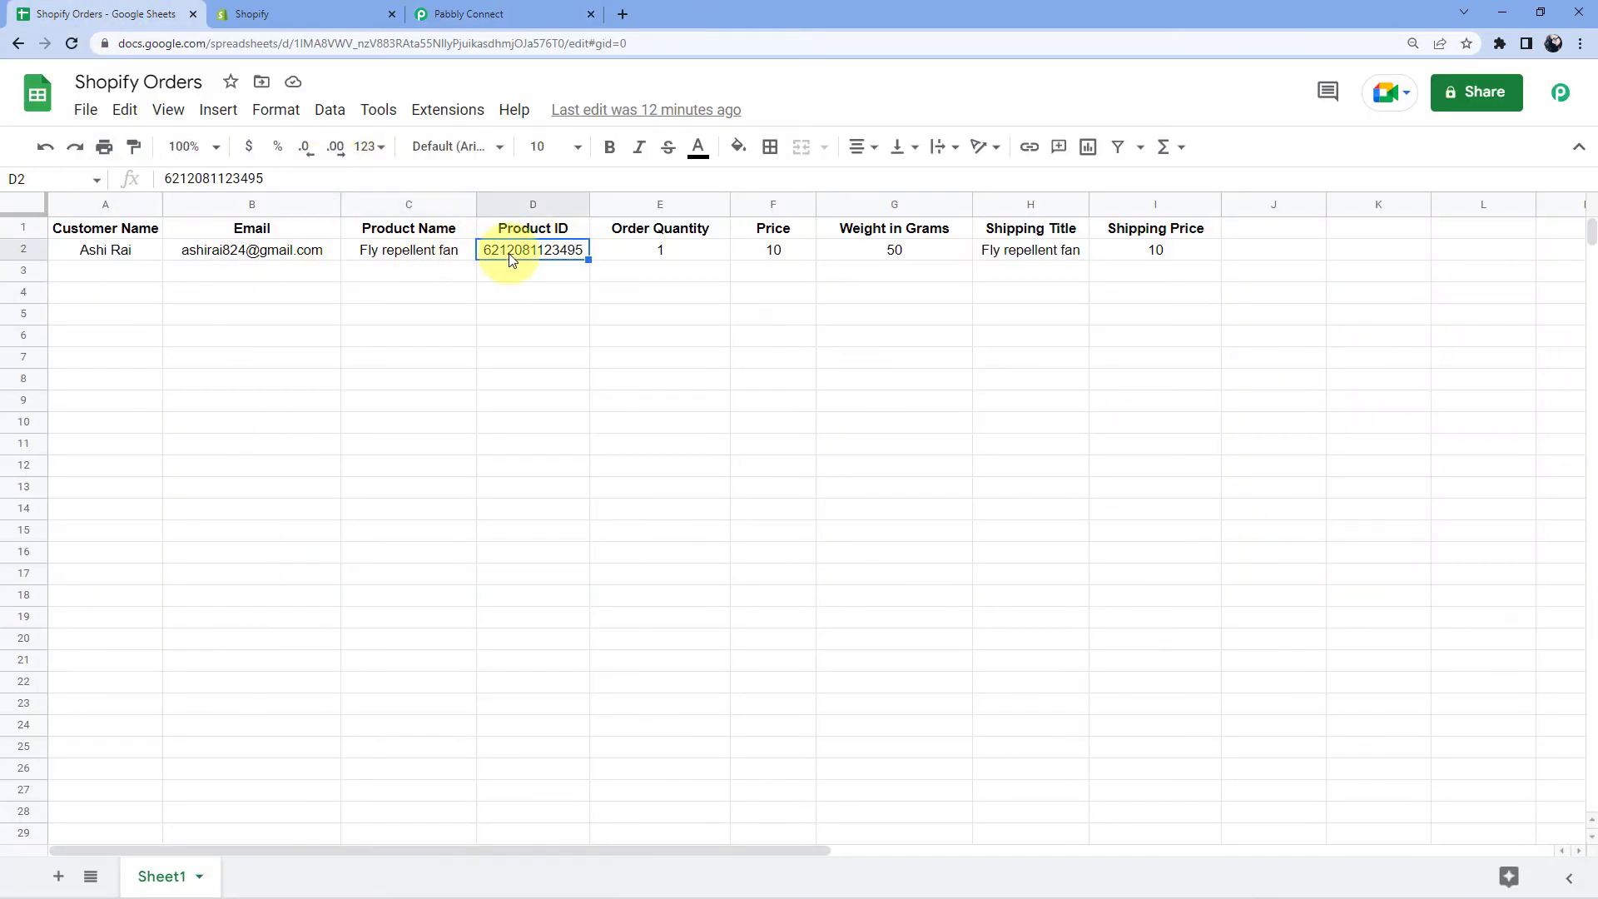
{"action": "left_click", "coordinate": [465, 5]}
{"action": "left_click", "coordinate": [421, 360]}
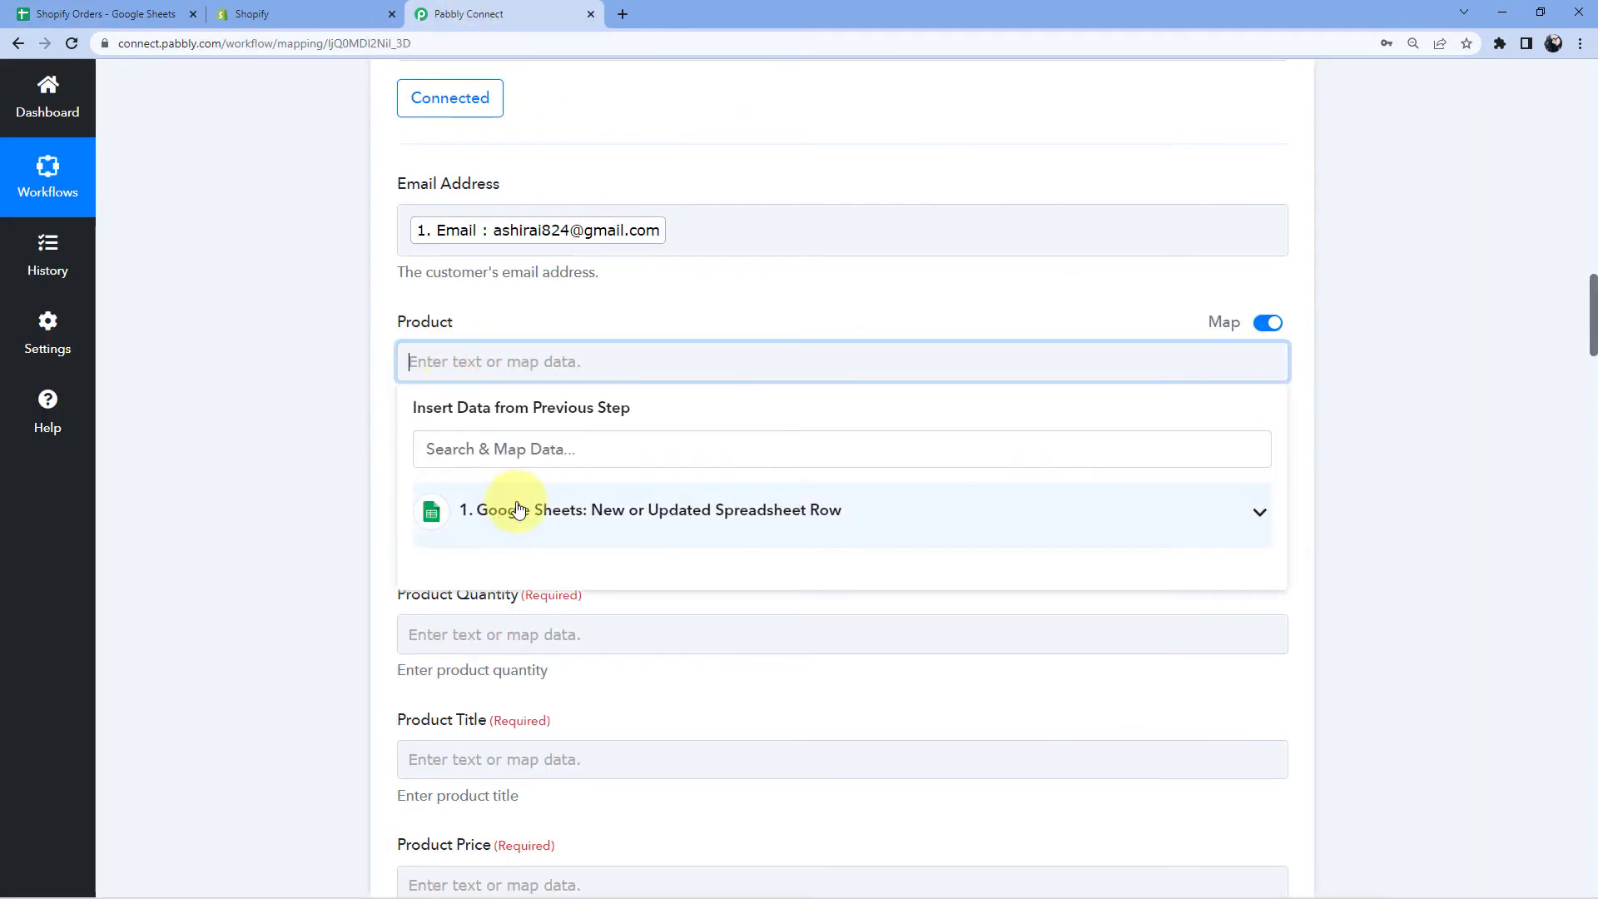
{"action": "left_click", "coordinate": [517, 509]}
{"action": "scroll", "coordinate": [466, 591], "scroll_direction": "down", "scroll_amount": 2}
{"action": "left_click", "coordinate": [499, 612]}
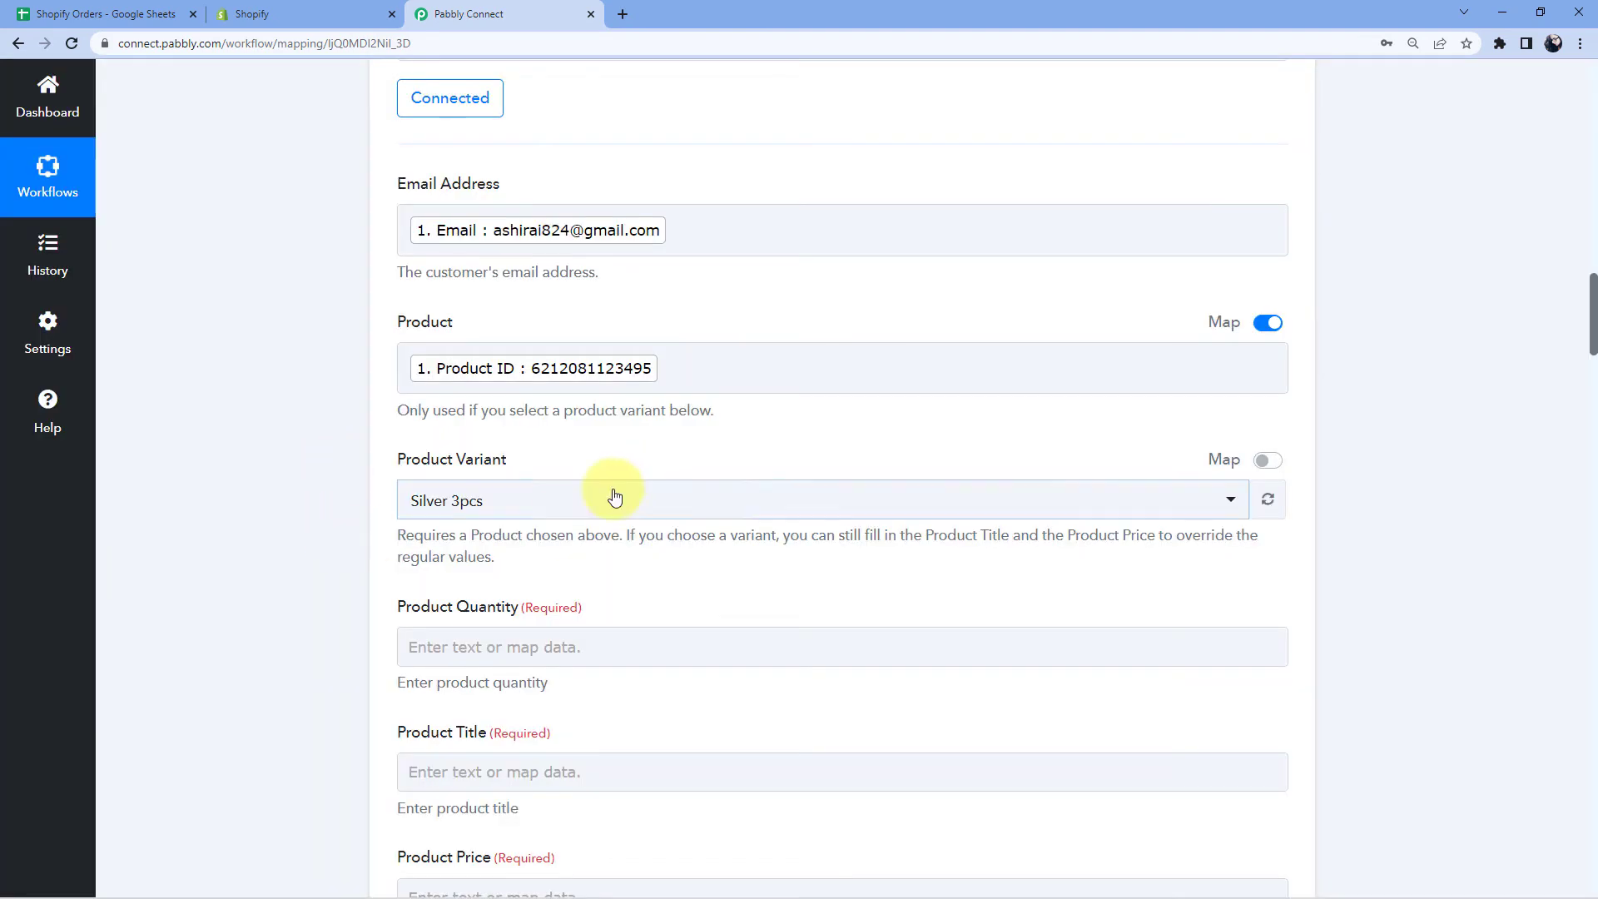
Set the Product Variant to Black.
{"action": "left_click", "coordinate": [571, 499]}
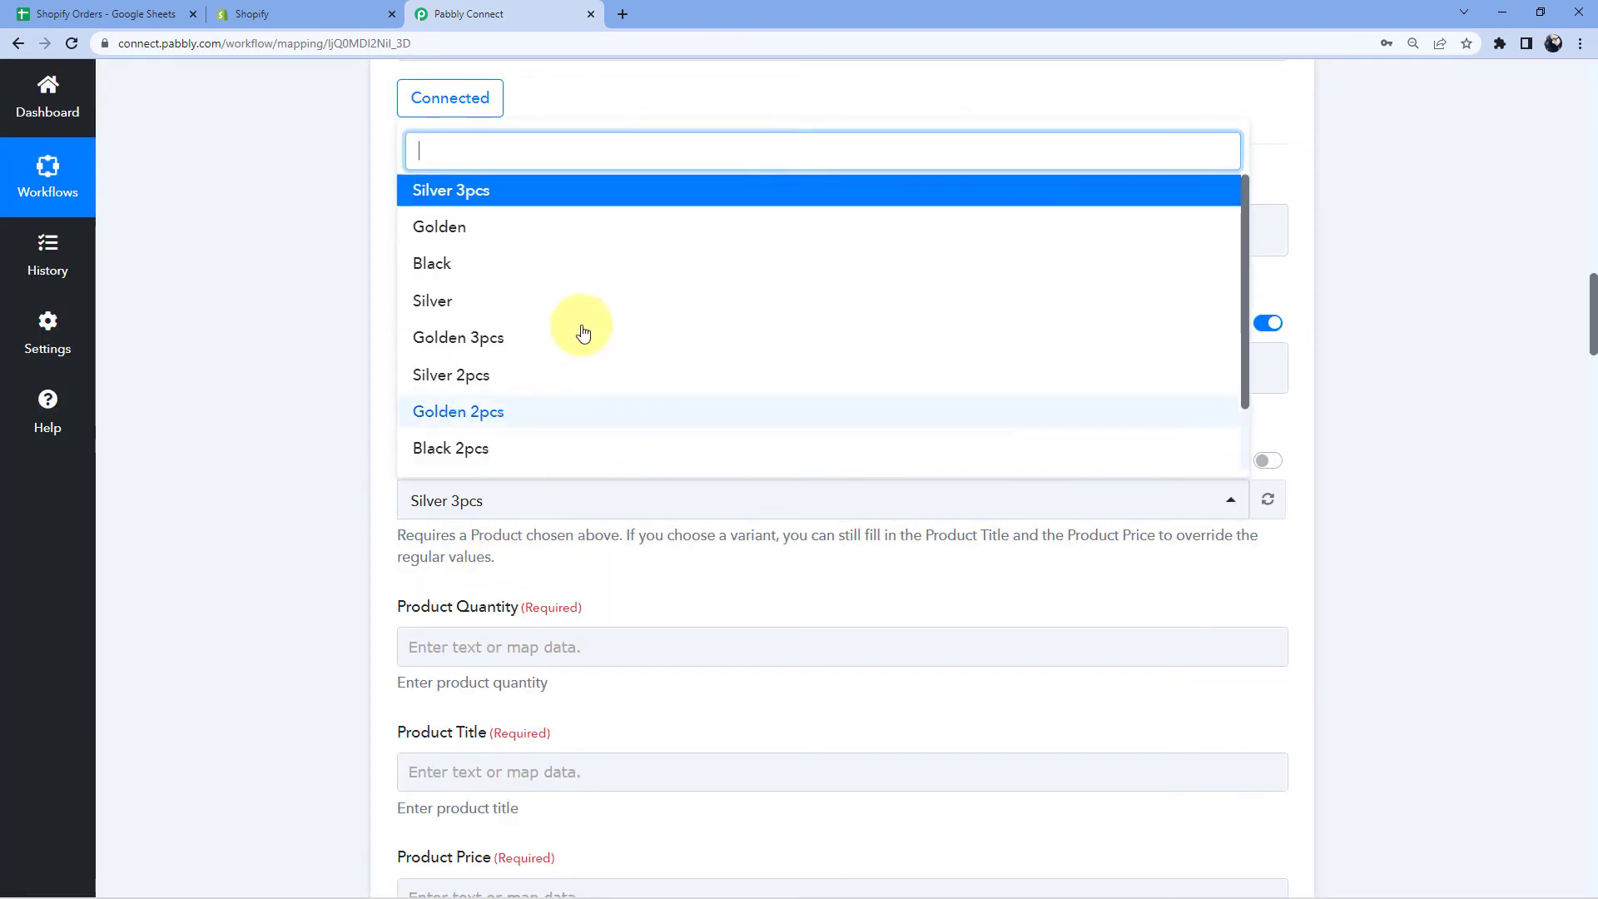
{"action": "left_click", "coordinate": [526, 266]}
{"action": "scroll", "coordinate": [376, 459], "scroll_direction": "down", "scroll_amount": 2}
{"action": "scroll", "coordinate": [376, 466], "scroll_direction": "down", "scroll_amount": 3}
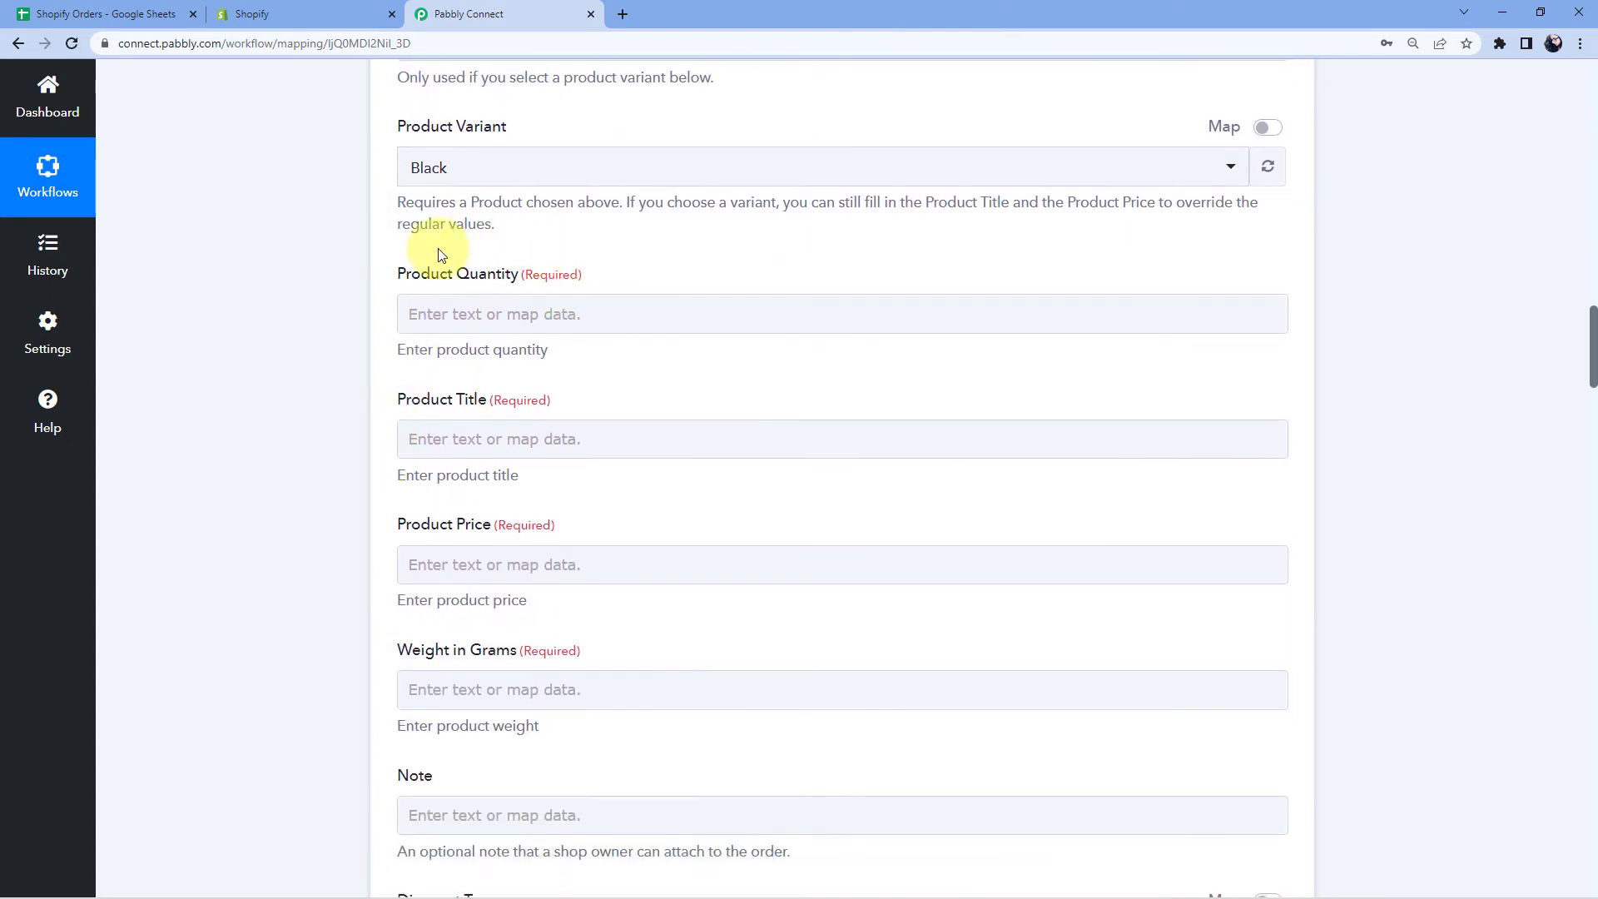
Map Product Quantity to the sheet's Order Quantity and Product Title to Product Name.
{"action": "left_click", "coordinate": [521, 280]}
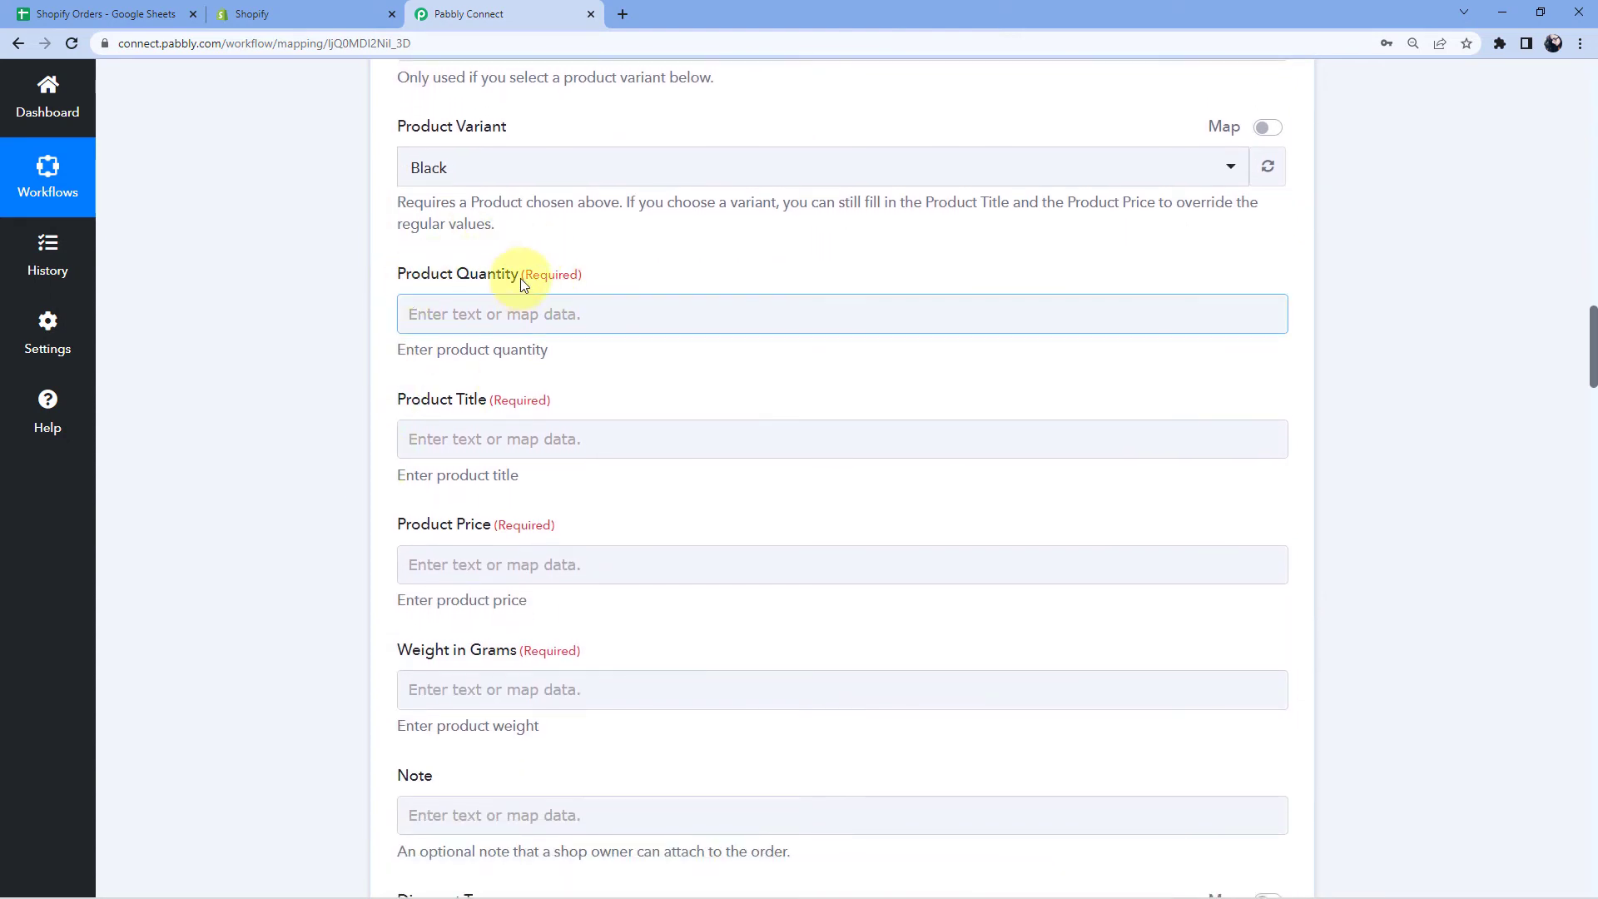
{"action": "left_click", "coordinate": [457, 313]}
{"action": "left_click", "coordinate": [510, 468]}
{"action": "scroll", "coordinate": [512, 556], "scroll_direction": "down", "scroll_amount": 1}
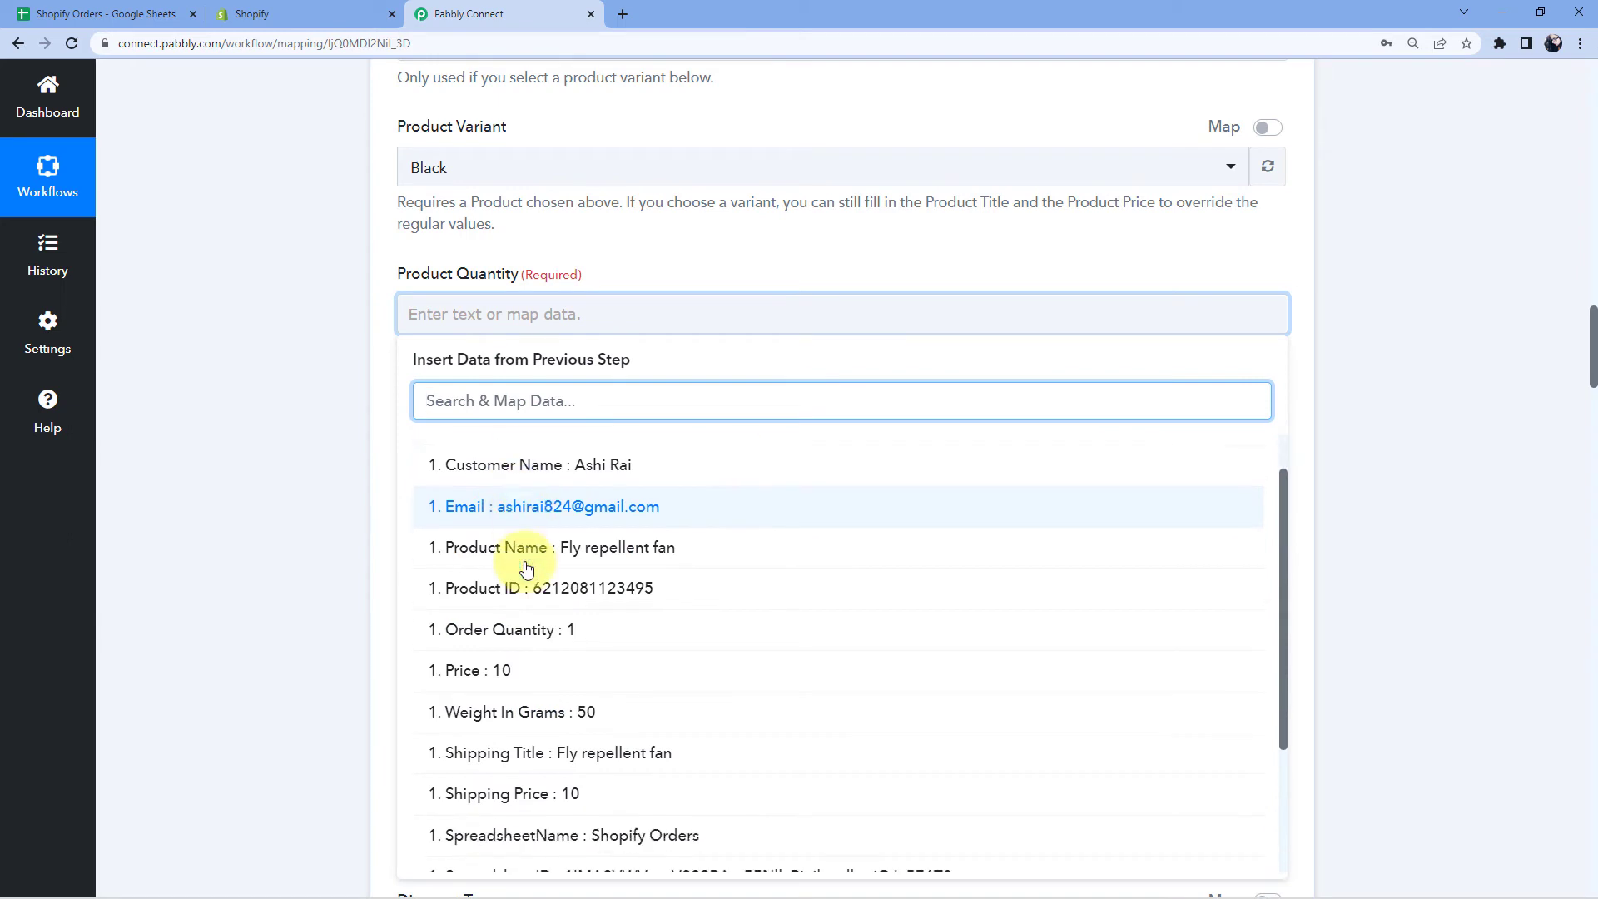
{"action": "left_click", "coordinate": [547, 605]}
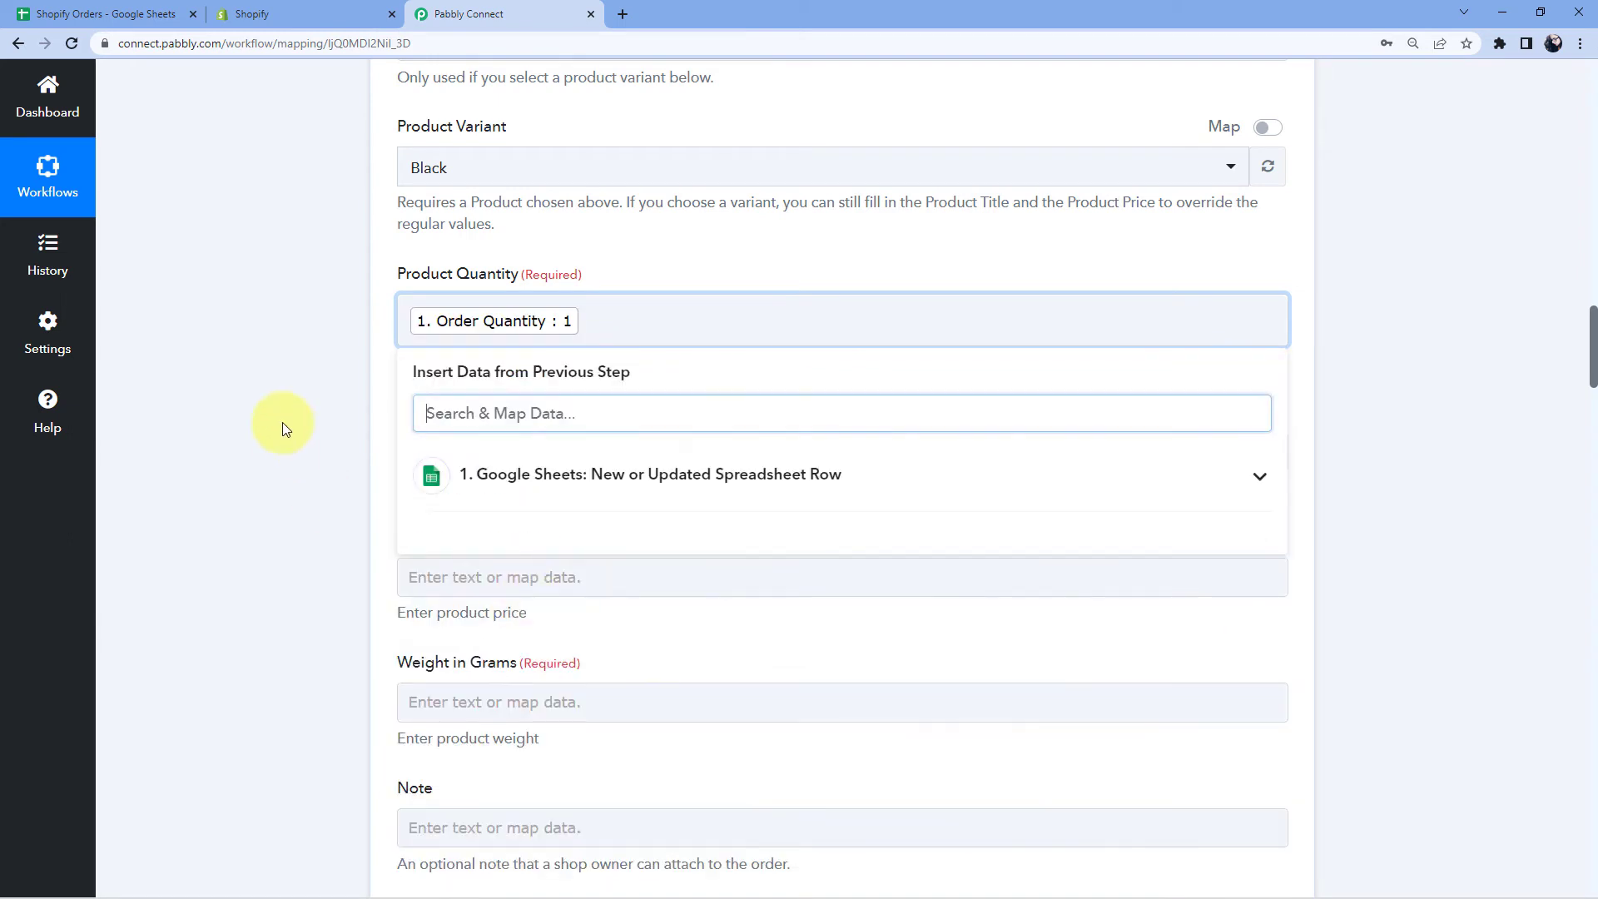
{"action": "left_click", "coordinate": [282, 422]}
{"action": "scroll", "coordinate": [445, 348], "scroll_direction": "down", "scroll_amount": 1}
{"action": "left_click", "coordinate": [453, 366]}
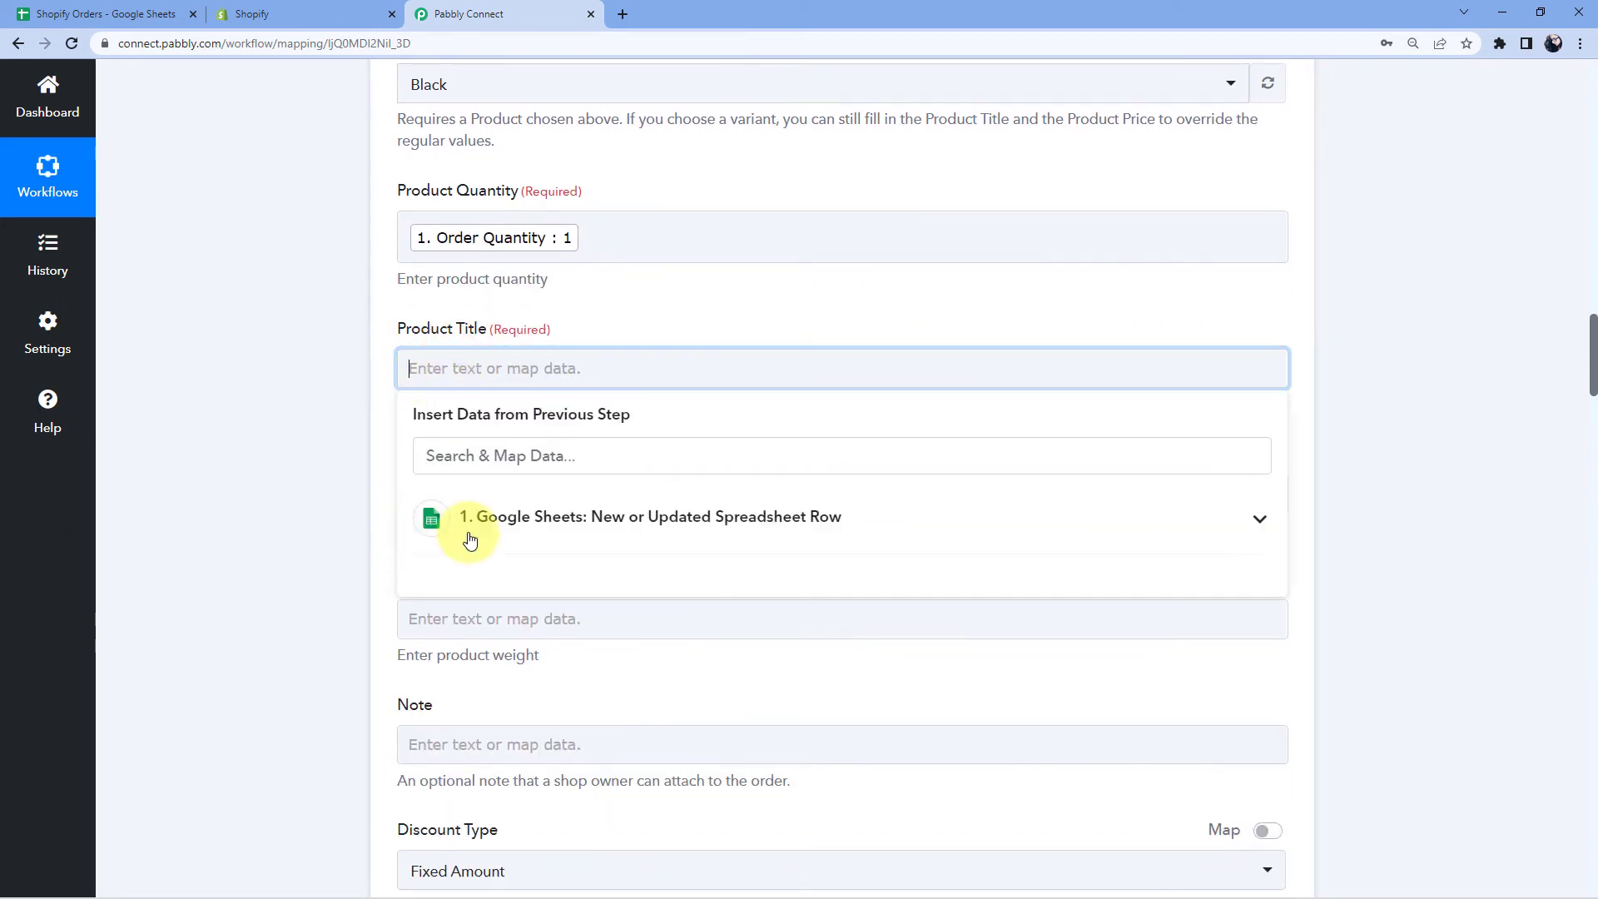
{"action": "left_click", "coordinate": [509, 522]}
{"action": "scroll", "coordinate": [500, 564], "scroll_direction": "down", "scroll_amount": 1}
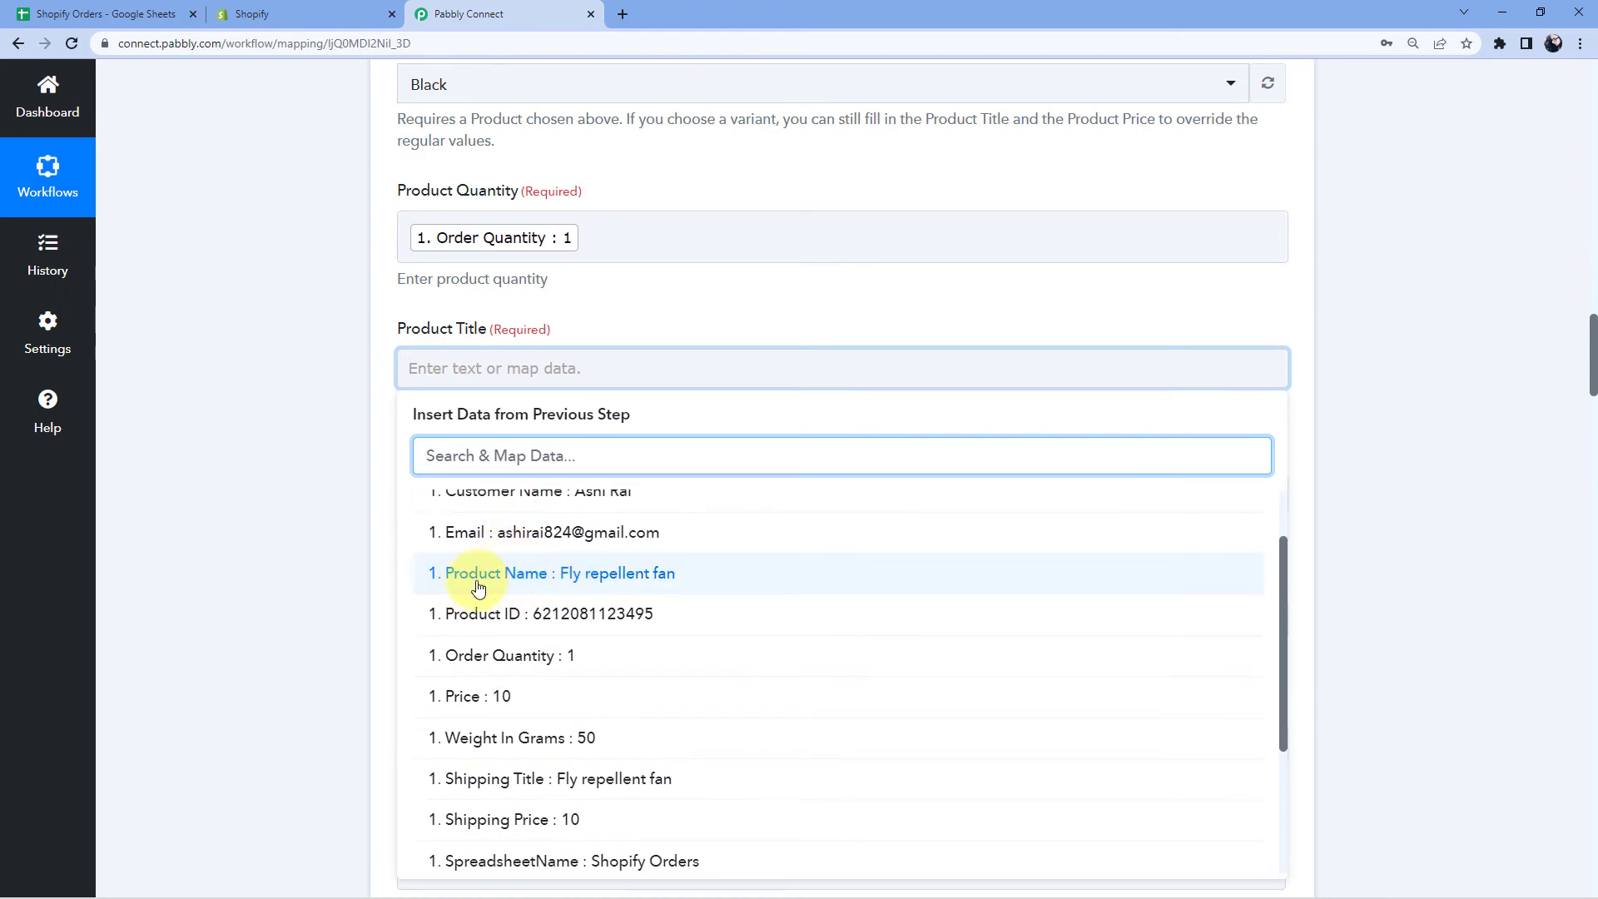
{"action": "left_click", "coordinate": [499, 586]}
{"action": "left_click", "coordinate": [301, 457]}
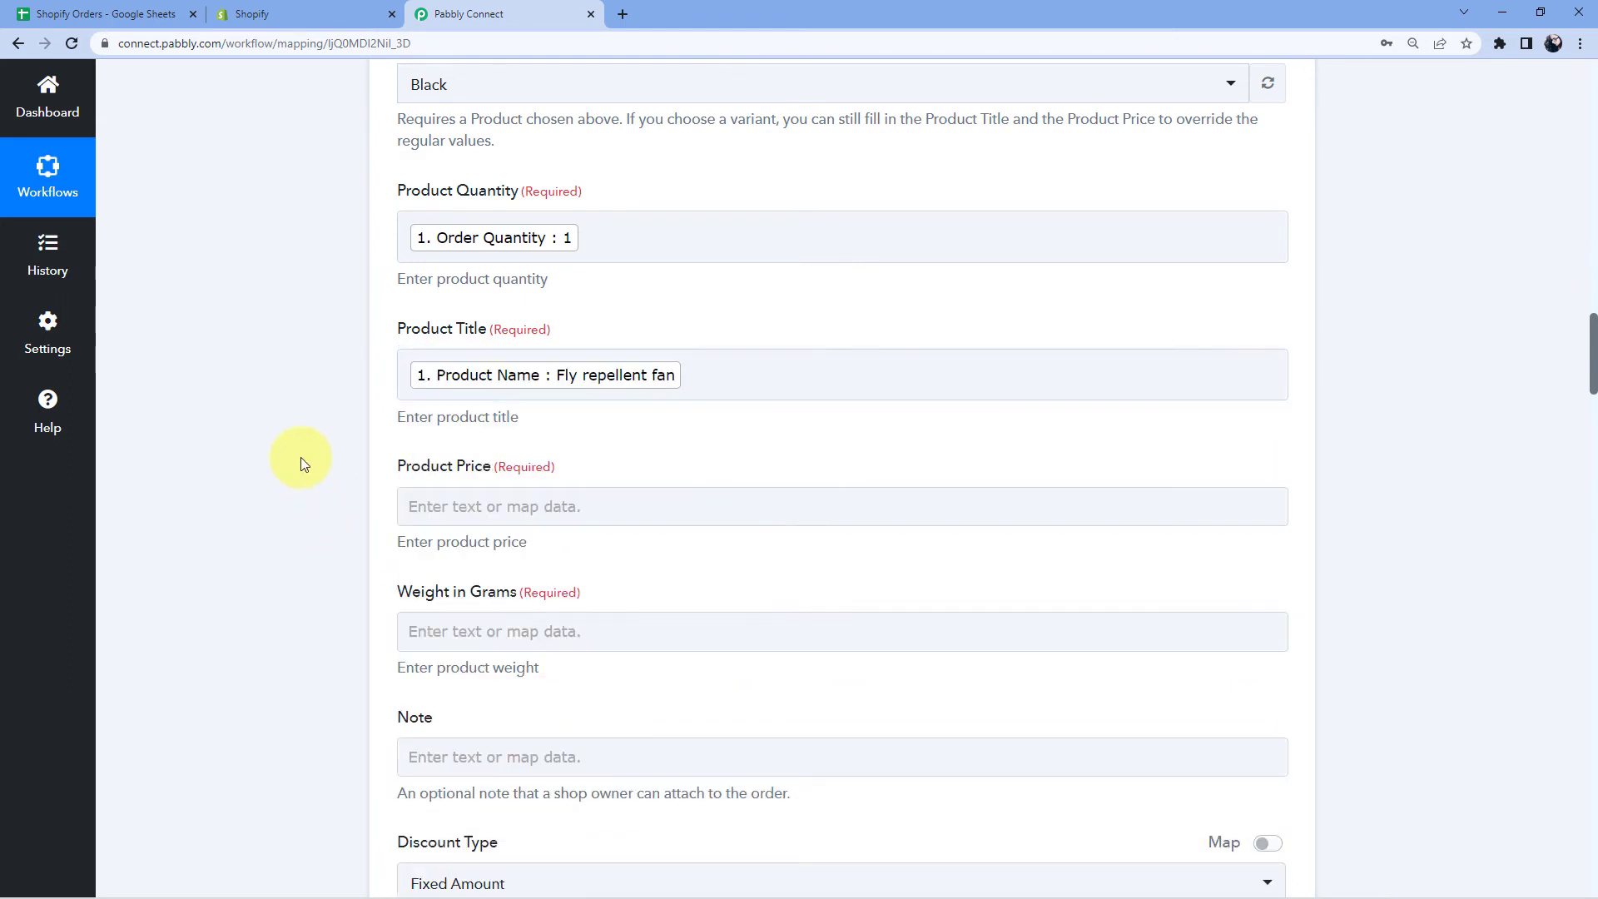
{"action": "scroll", "coordinate": [302, 457], "scroll_direction": "down", "scroll_amount": 2}
{"action": "scroll", "coordinate": [316, 449], "scroll_direction": "down", "scroll_amount": 1}
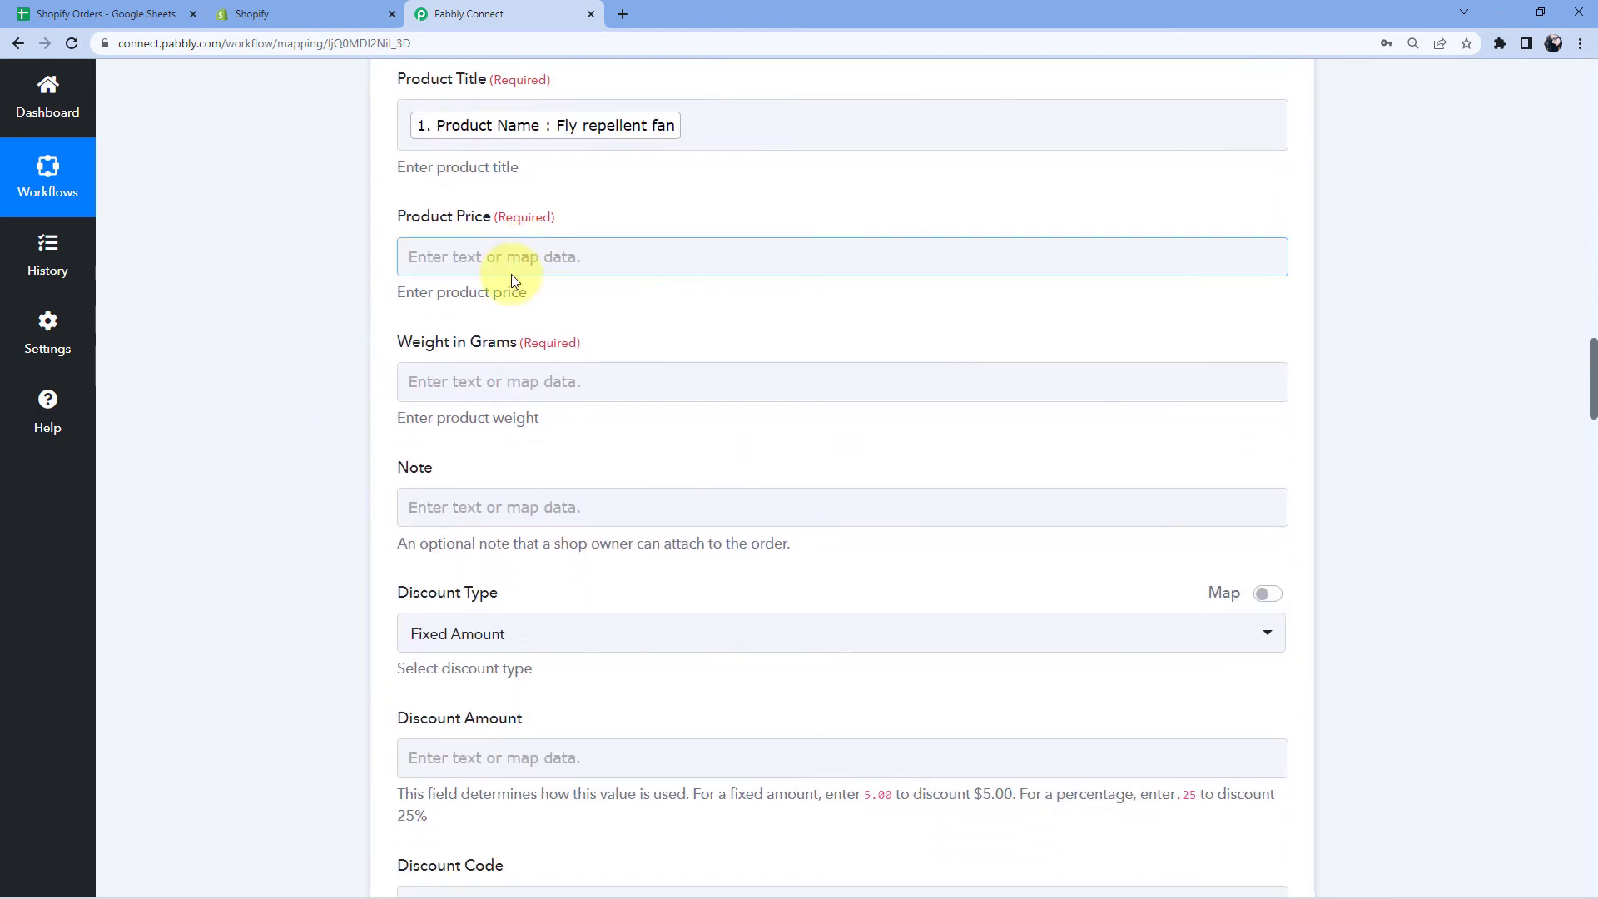
Map Product Price to the sheet's Price and Weight in Grams to Weight In Grams.
{"action": "left_click", "coordinate": [466, 258]}
{"action": "left_click", "coordinate": [529, 431]}
{"action": "scroll", "coordinate": [466, 550], "scroll_direction": "down", "scroll_amount": 2}
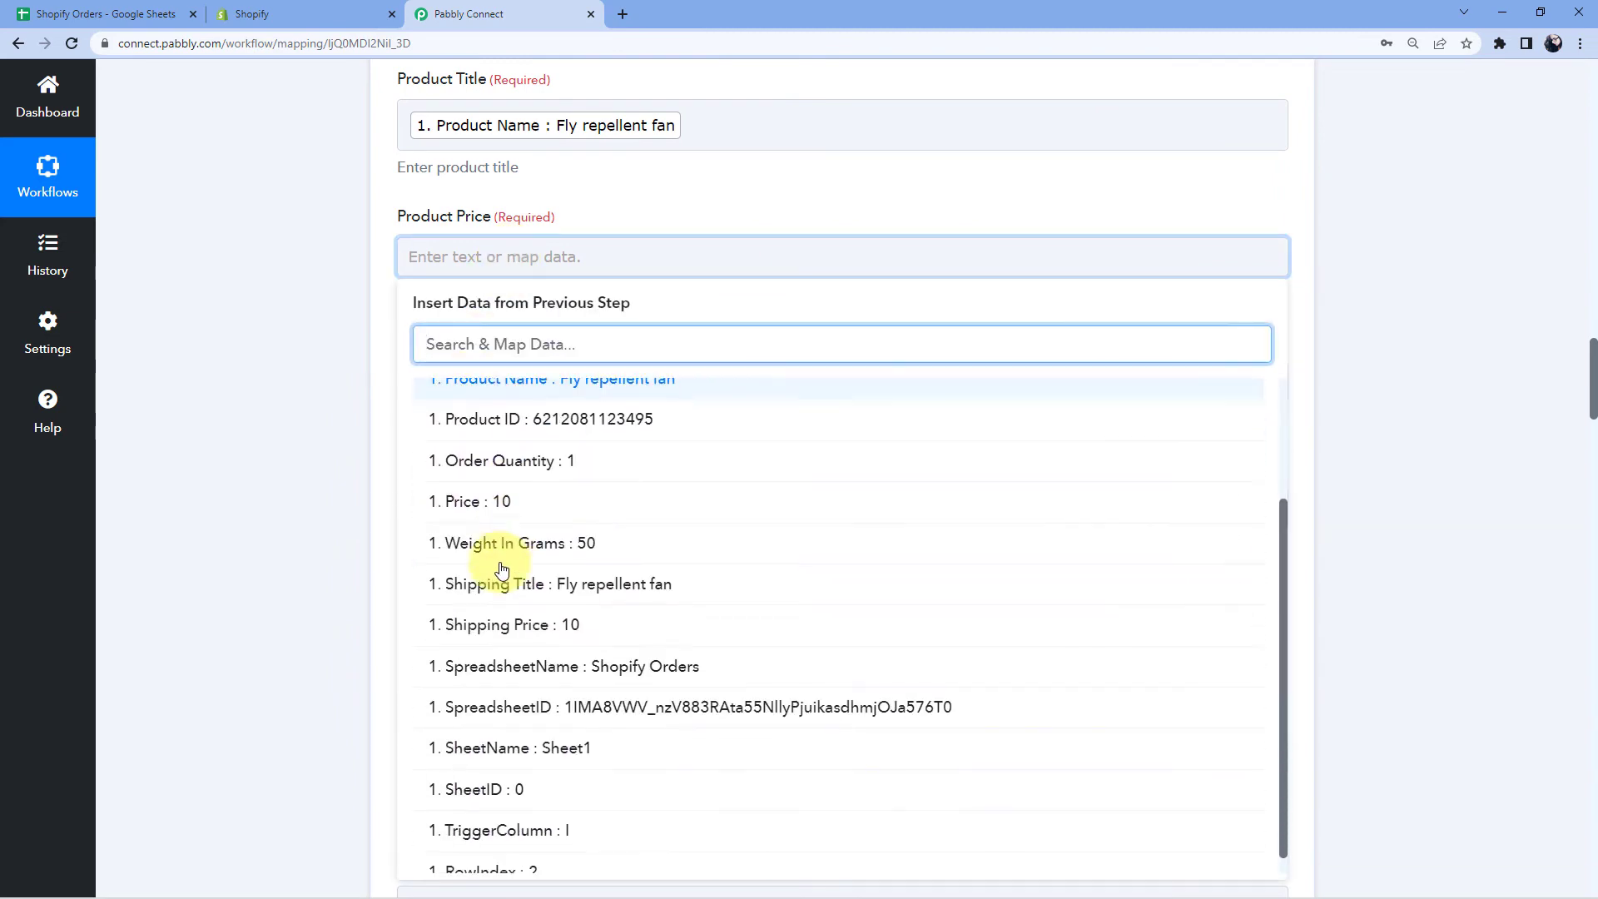
{"action": "left_click", "coordinate": [487, 505]}
{"action": "left_click", "coordinate": [357, 432]}
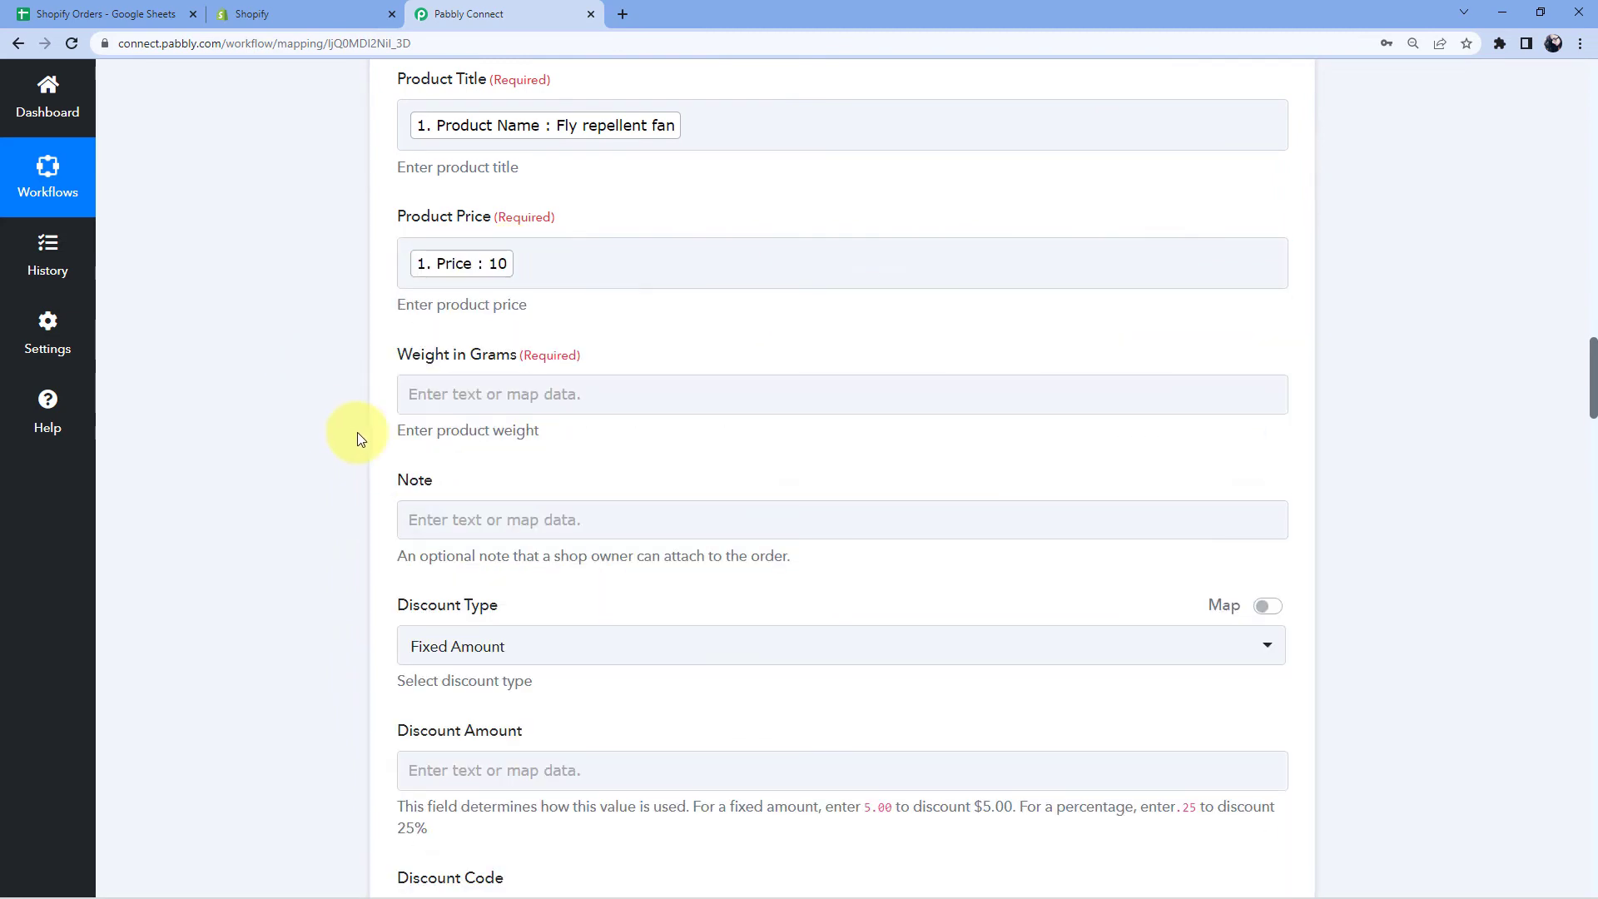
{"action": "left_click", "coordinate": [476, 396]}
{"action": "left_click", "coordinate": [483, 542]}
{"action": "scroll", "coordinate": [464, 607], "scroll_direction": "down", "scroll_amount": 2}
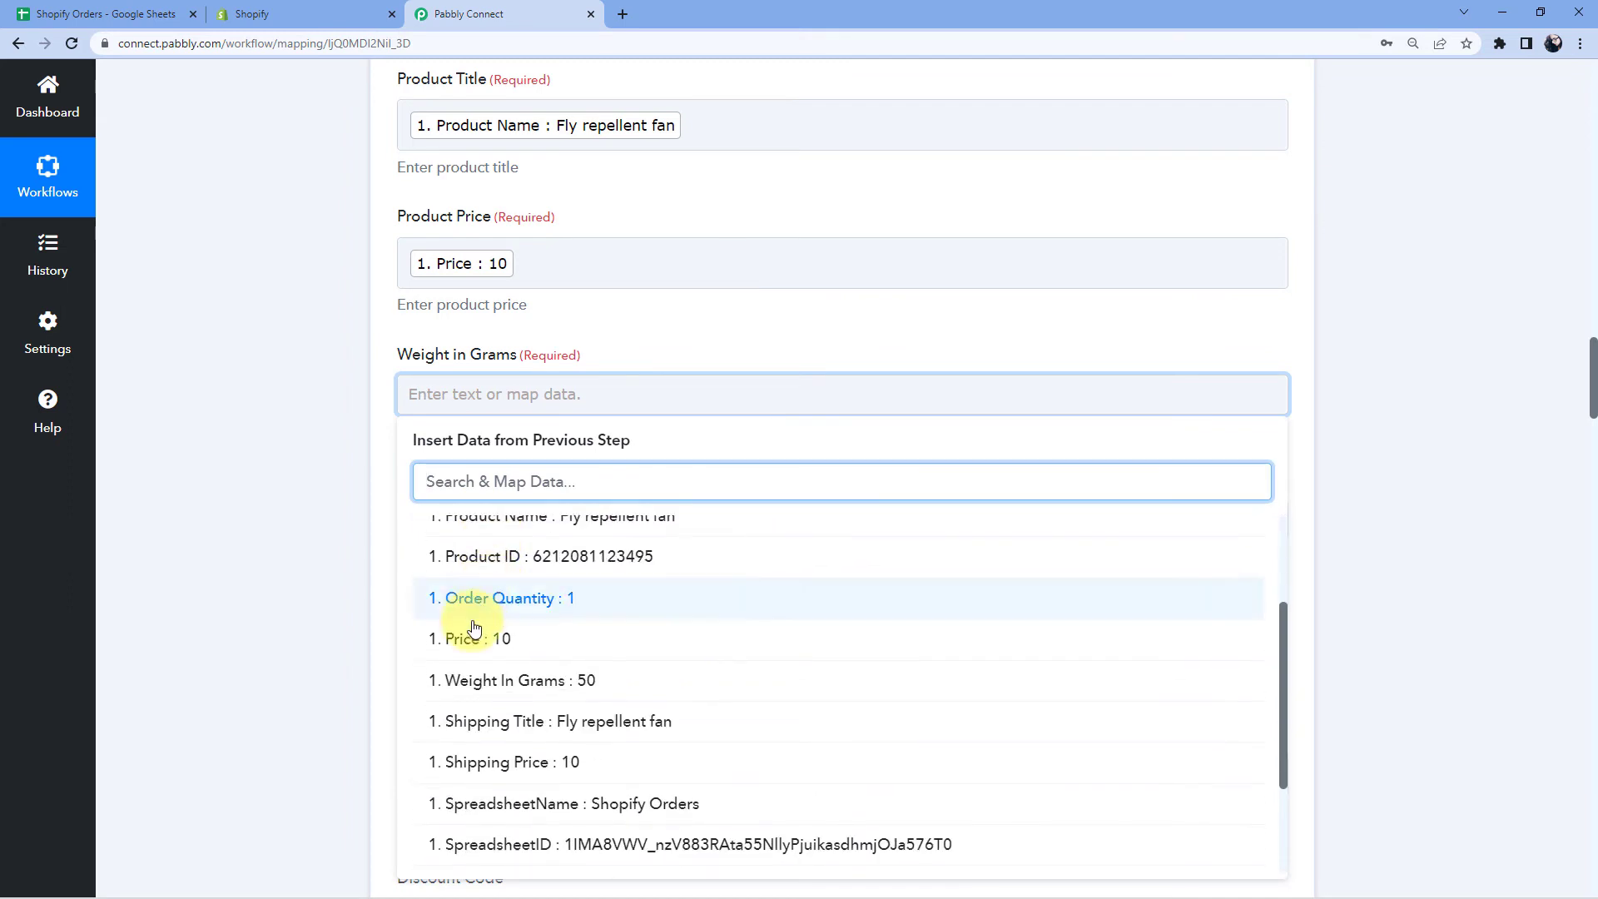
{"action": "left_click", "coordinate": [414, 677]}
{"action": "left_click", "coordinate": [320, 484]}
{"action": "scroll", "coordinate": [327, 475], "scroll_direction": "down", "scroll_amount": 2}
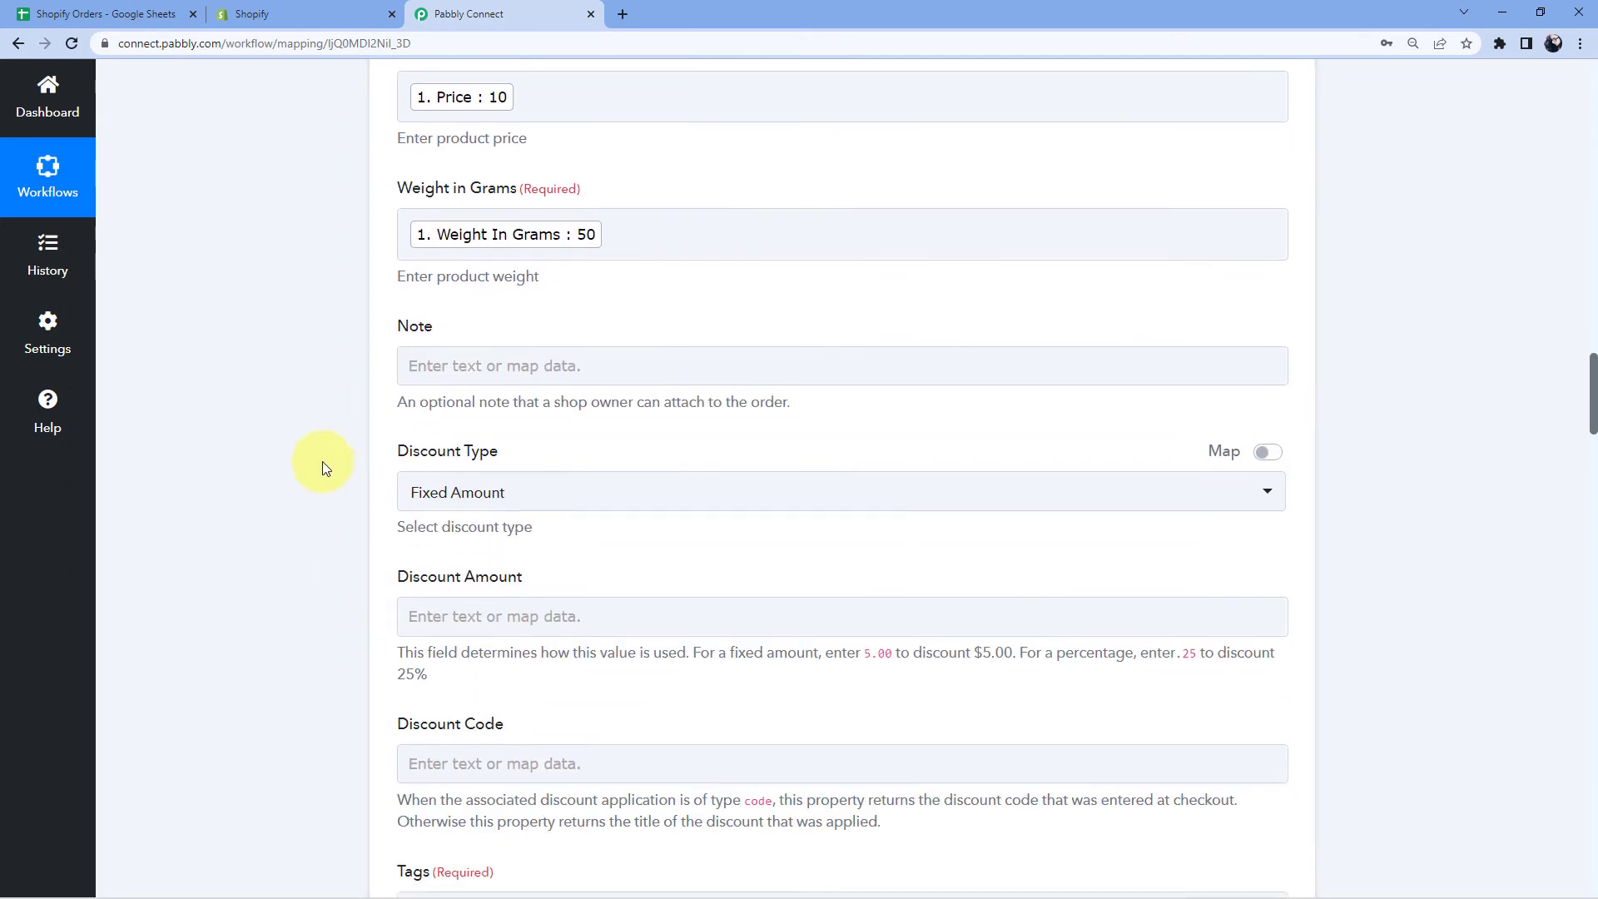
{"action": "scroll", "coordinate": [330, 450], "scroll_direction": "down", "scroll_amount": 4}
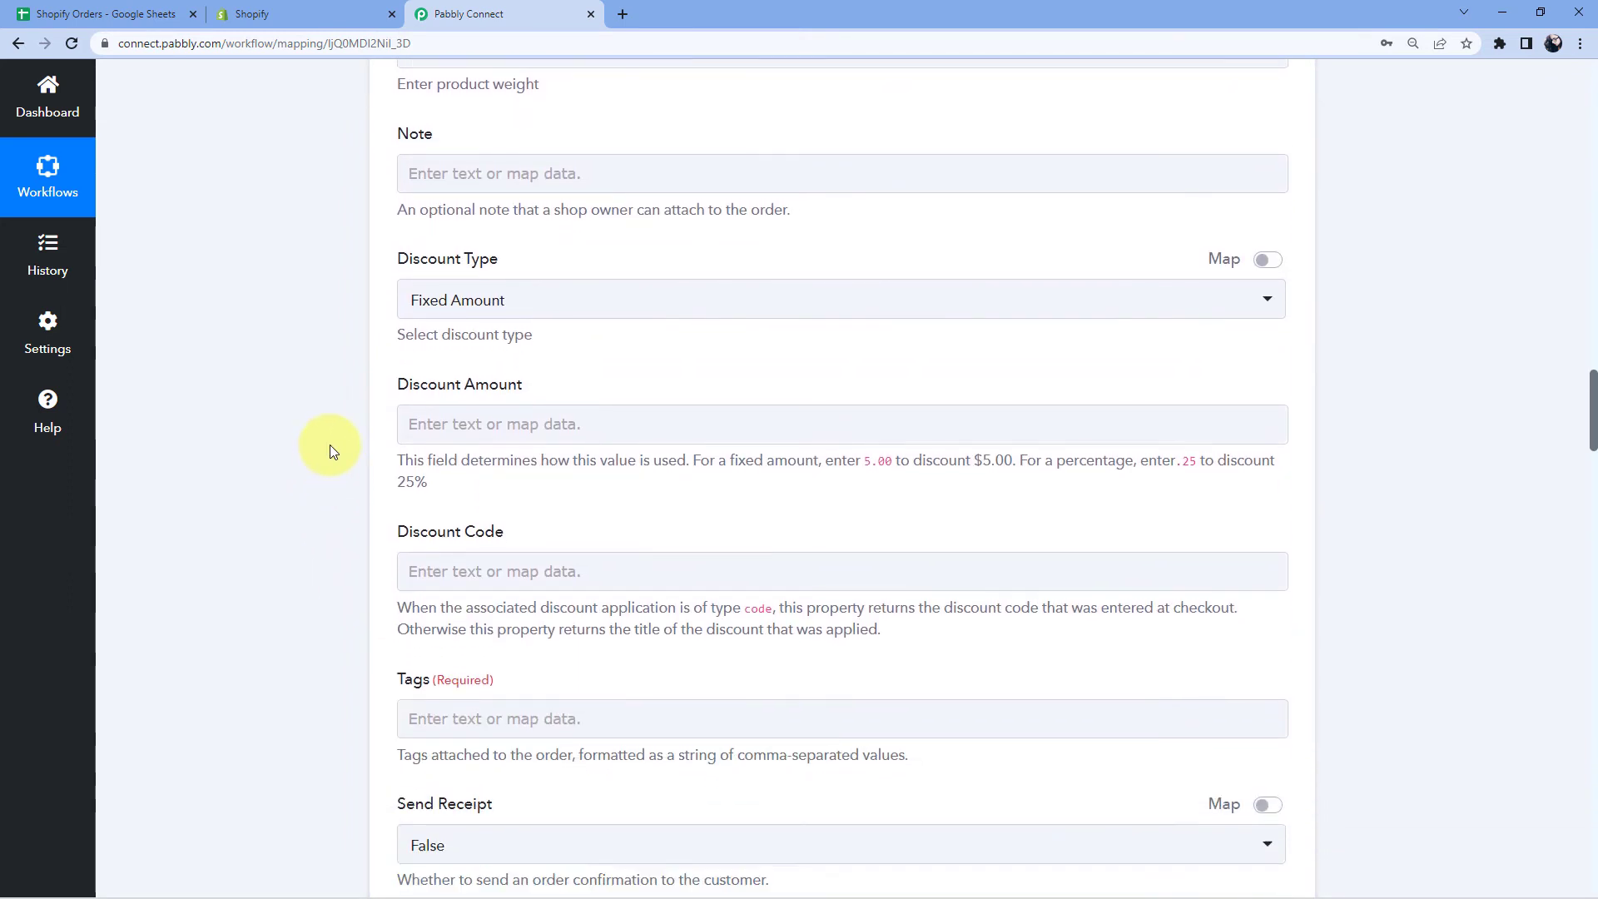
Enter 'Google Sheets' as the order's Tags, leaving Note empty and Send Receipt False.
{"action": "scroll", "coordinate": [330, 451], "scroll_direction": "down", "scroll_amount": 2}
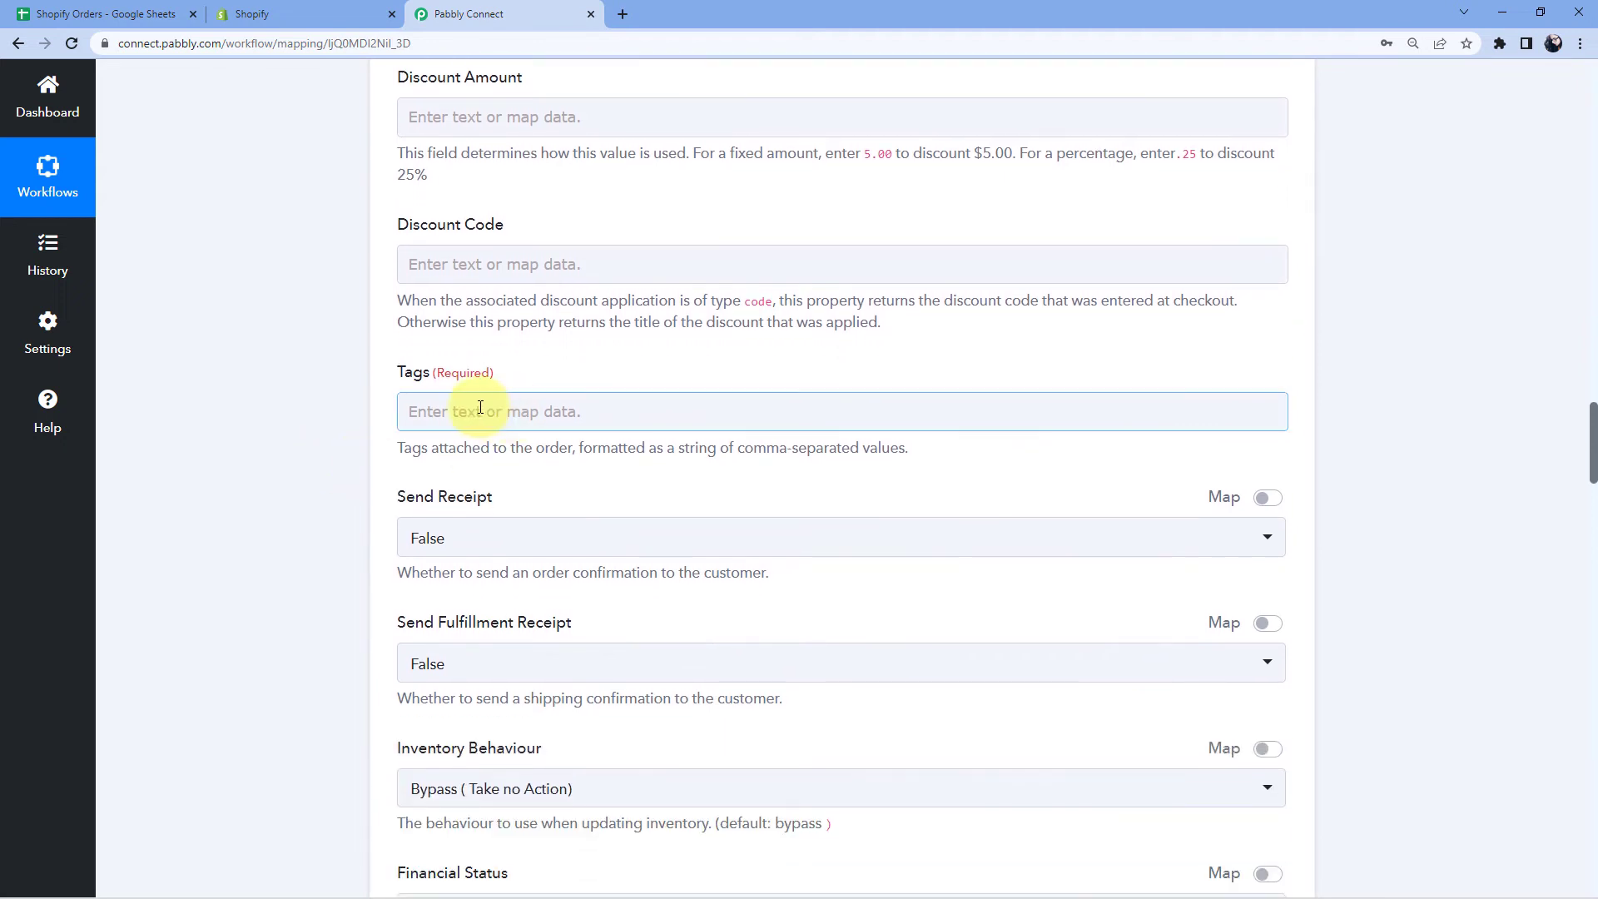
{"action": "scroll", "coordinate": [342, 396], "scroll_direction": "up", "scroll_amount": 4}
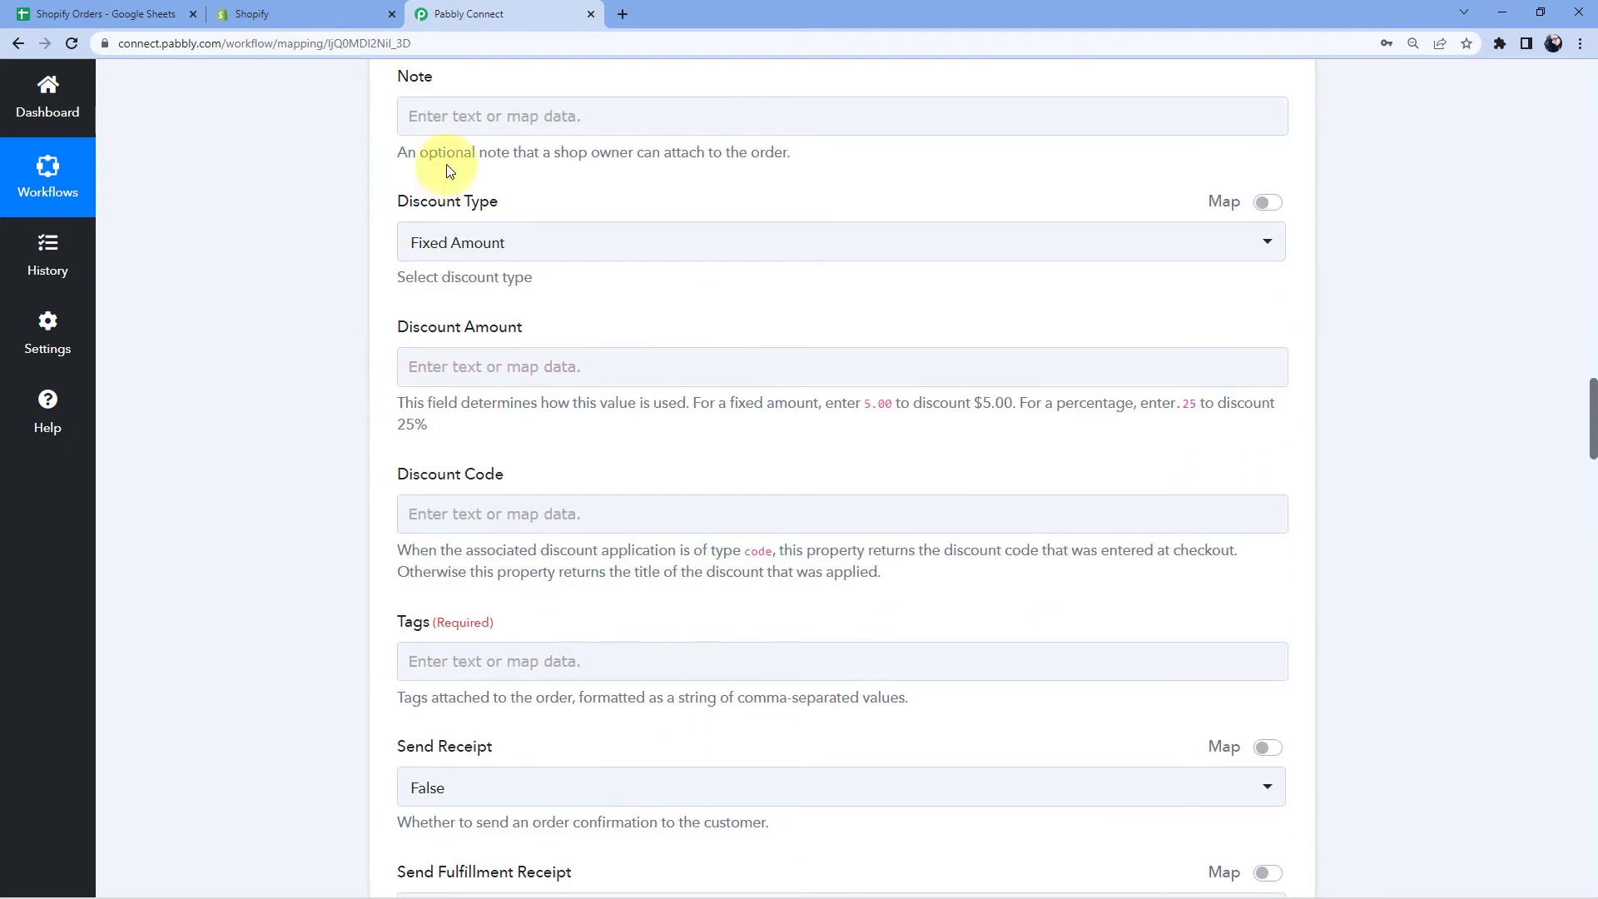
{"action": "left_click", "coordinate": [405, 205]}
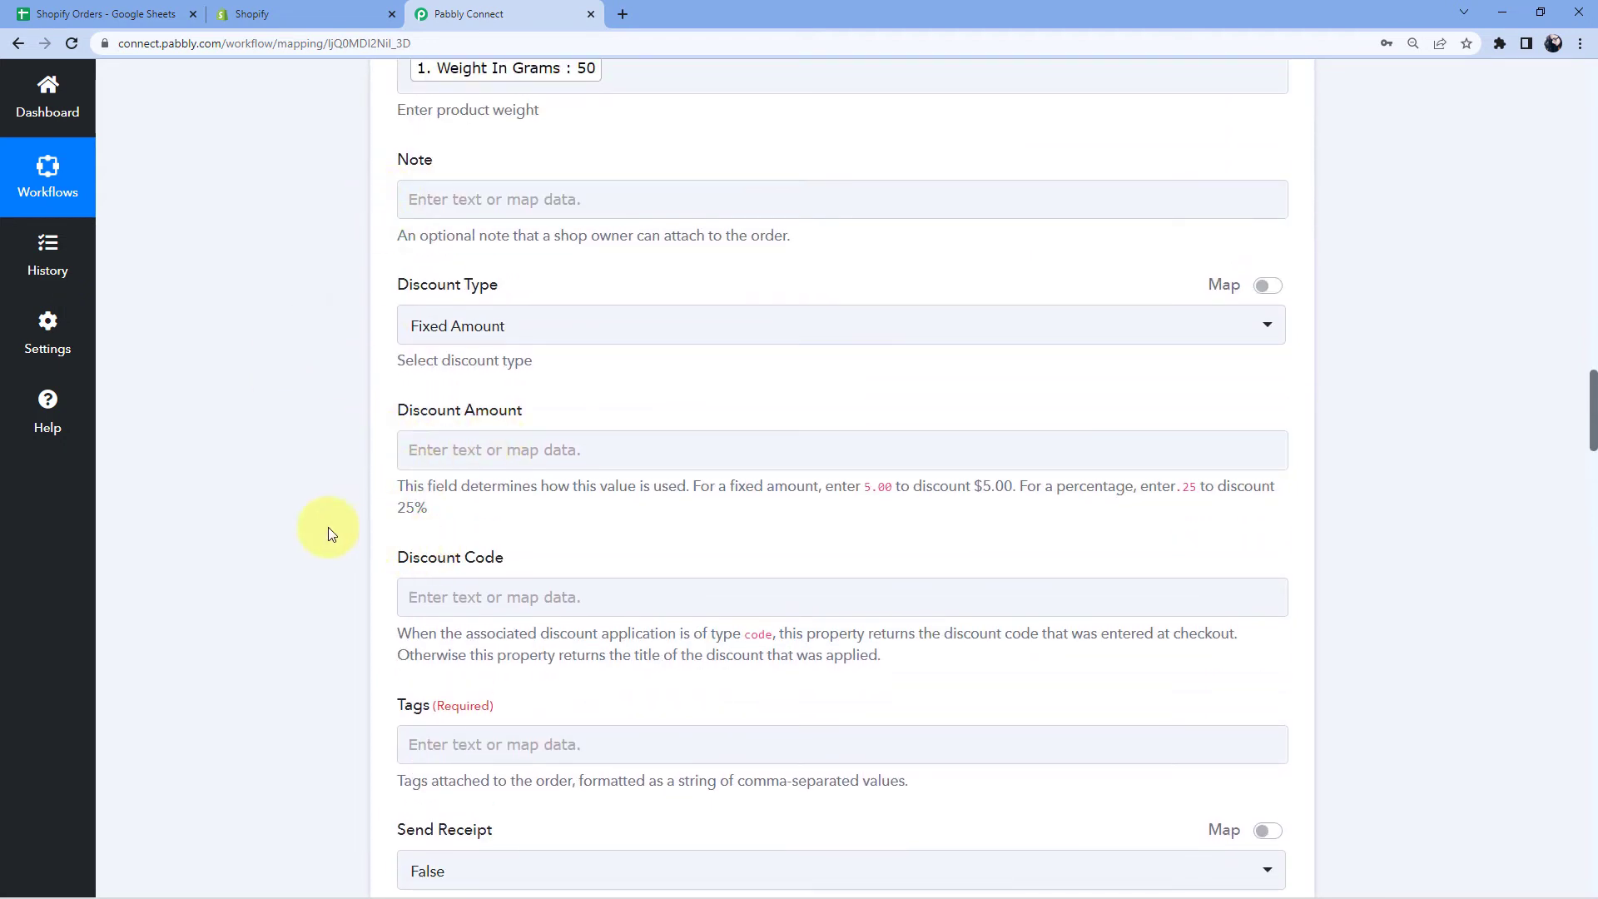
{"action": "scroll", "coordinate": [328, 527], "scroll_direction": "down", "scroll_amount": 1}
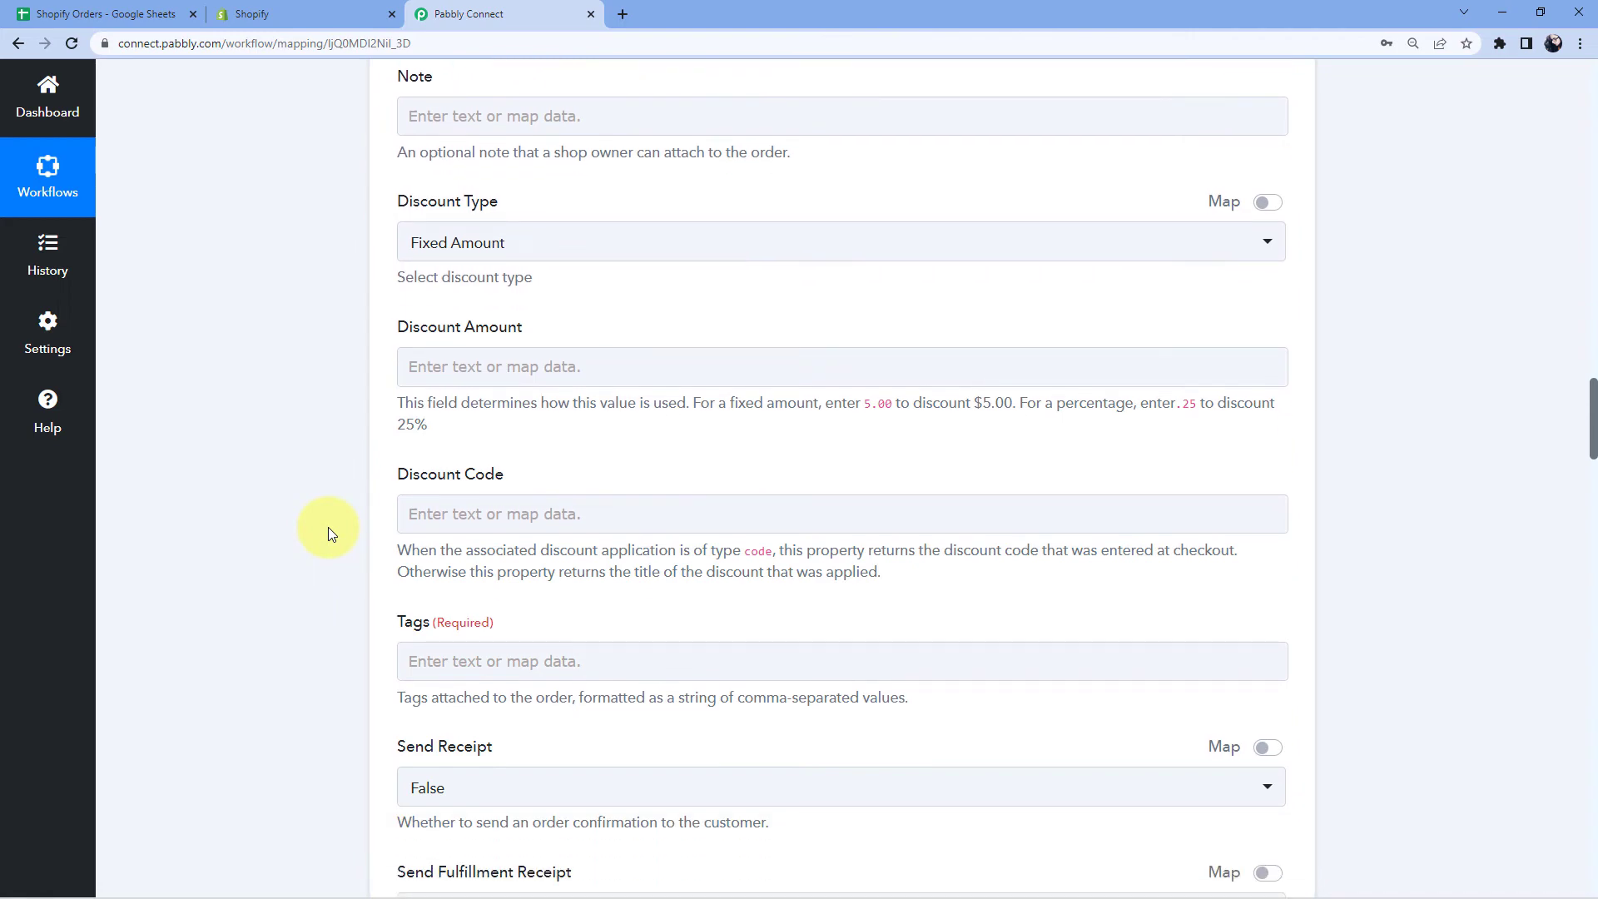
{"action": "scroll", "coordinate": [328, 527], "scroll_direction": "down", "scroll_amount": 3}
{"action": "left_click", "coordinate": [436, 412]}
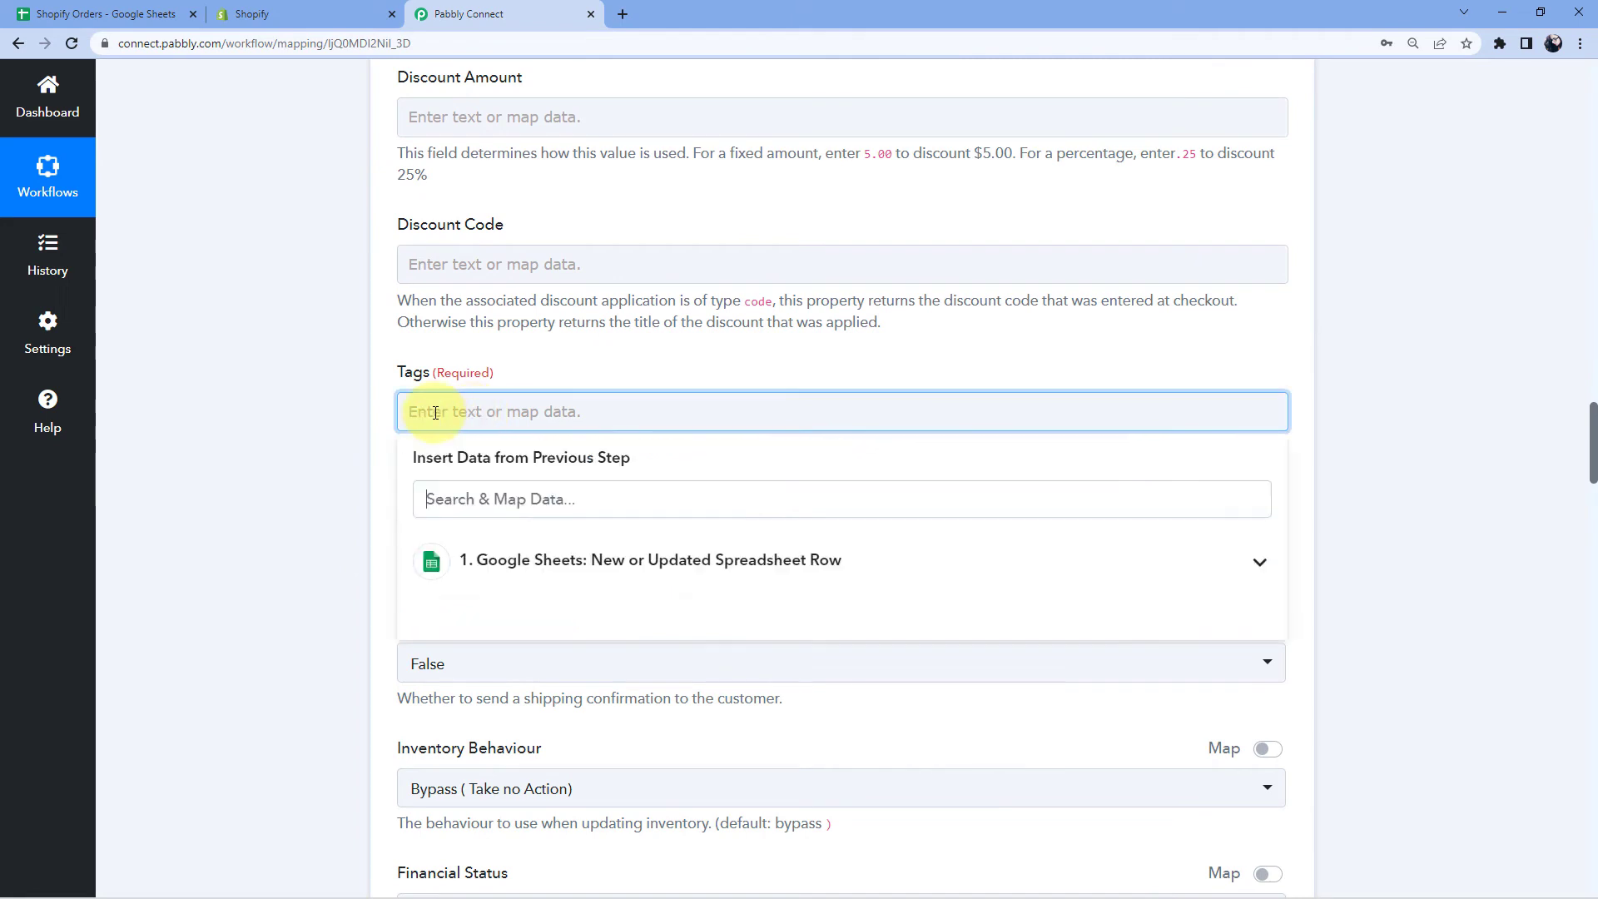
{"action": "left_click", "coordinate": [436, 412]}
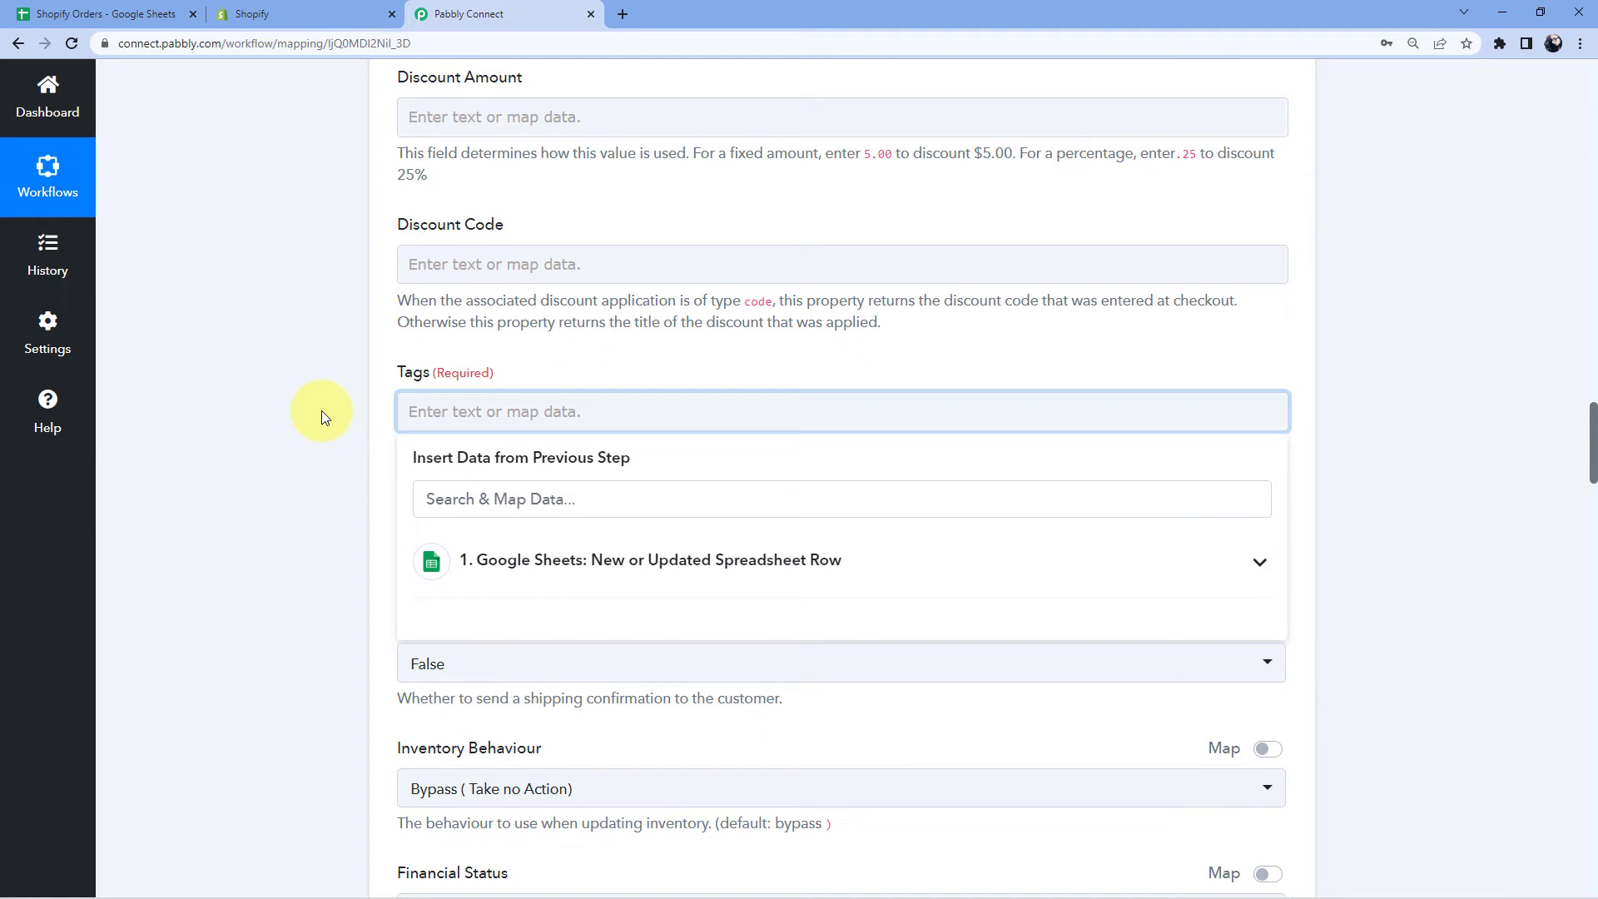
{"action": "type", "text": "Google Sheets"}
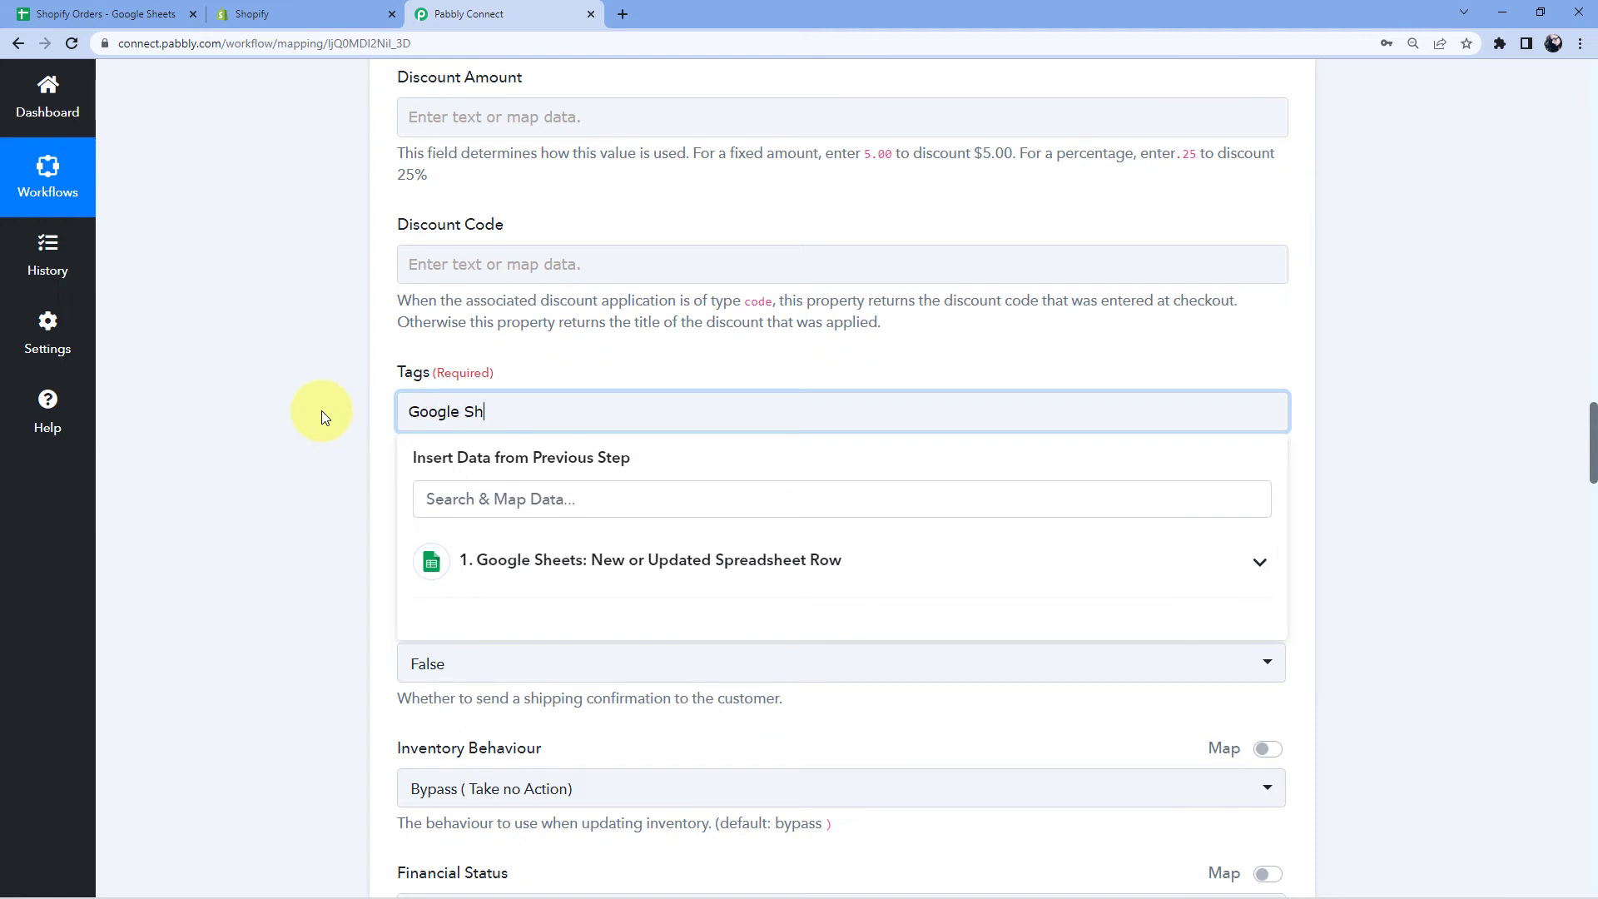
{"action": "left_click", "coordinate": [321, 411]}
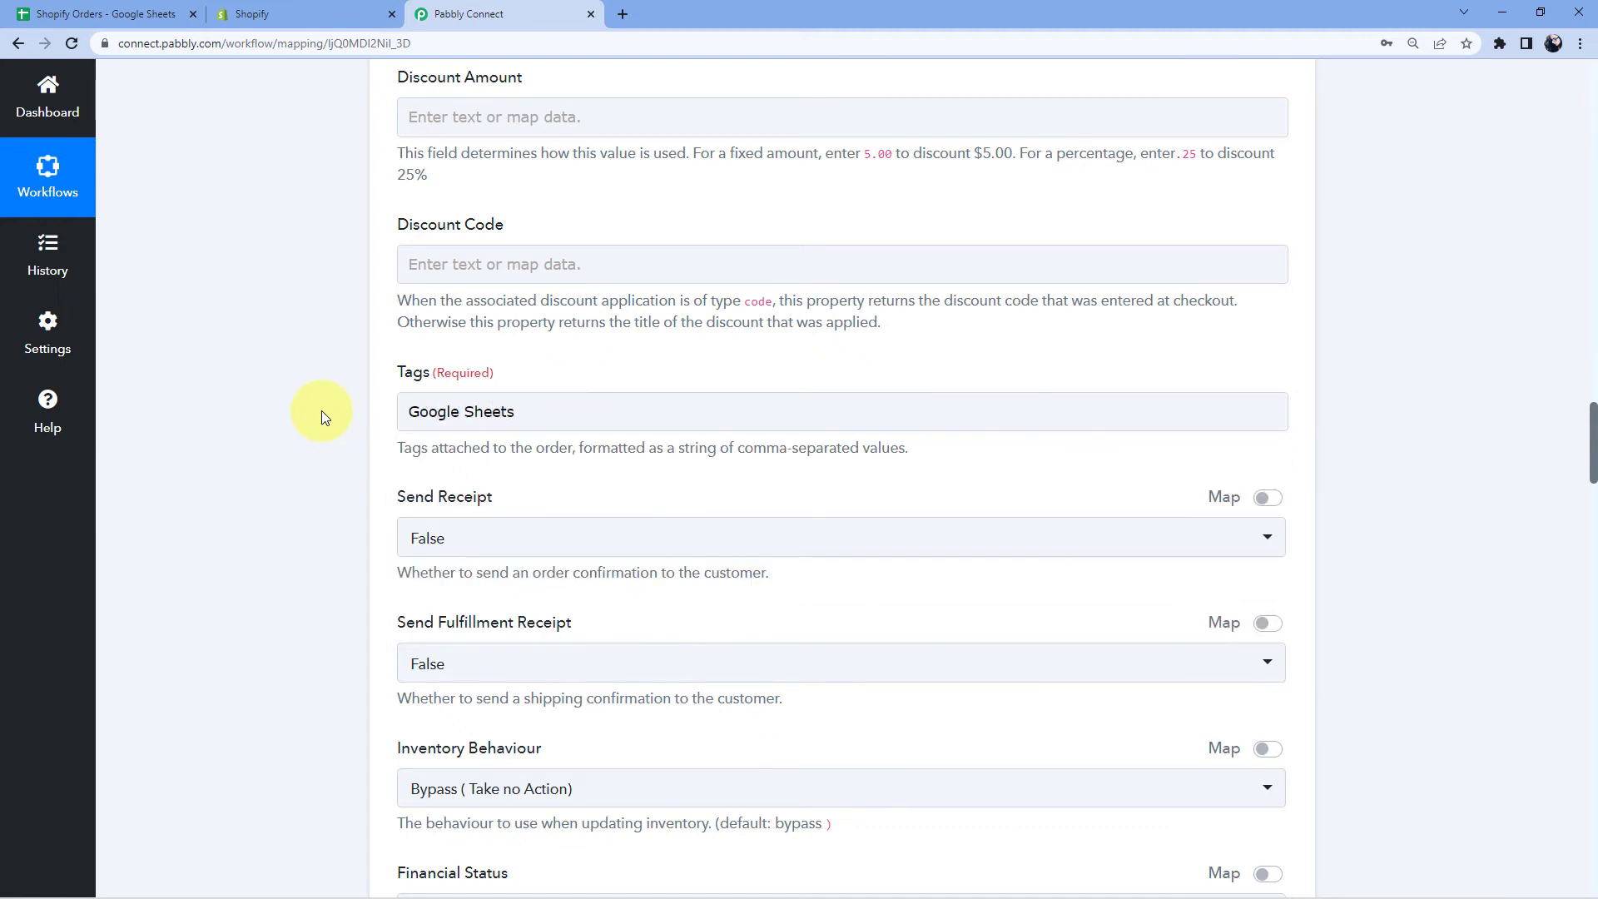
{"action": "scroll", "coordinate": [321, 411], "scroll_direction": "down", "scroll_amount": 2}
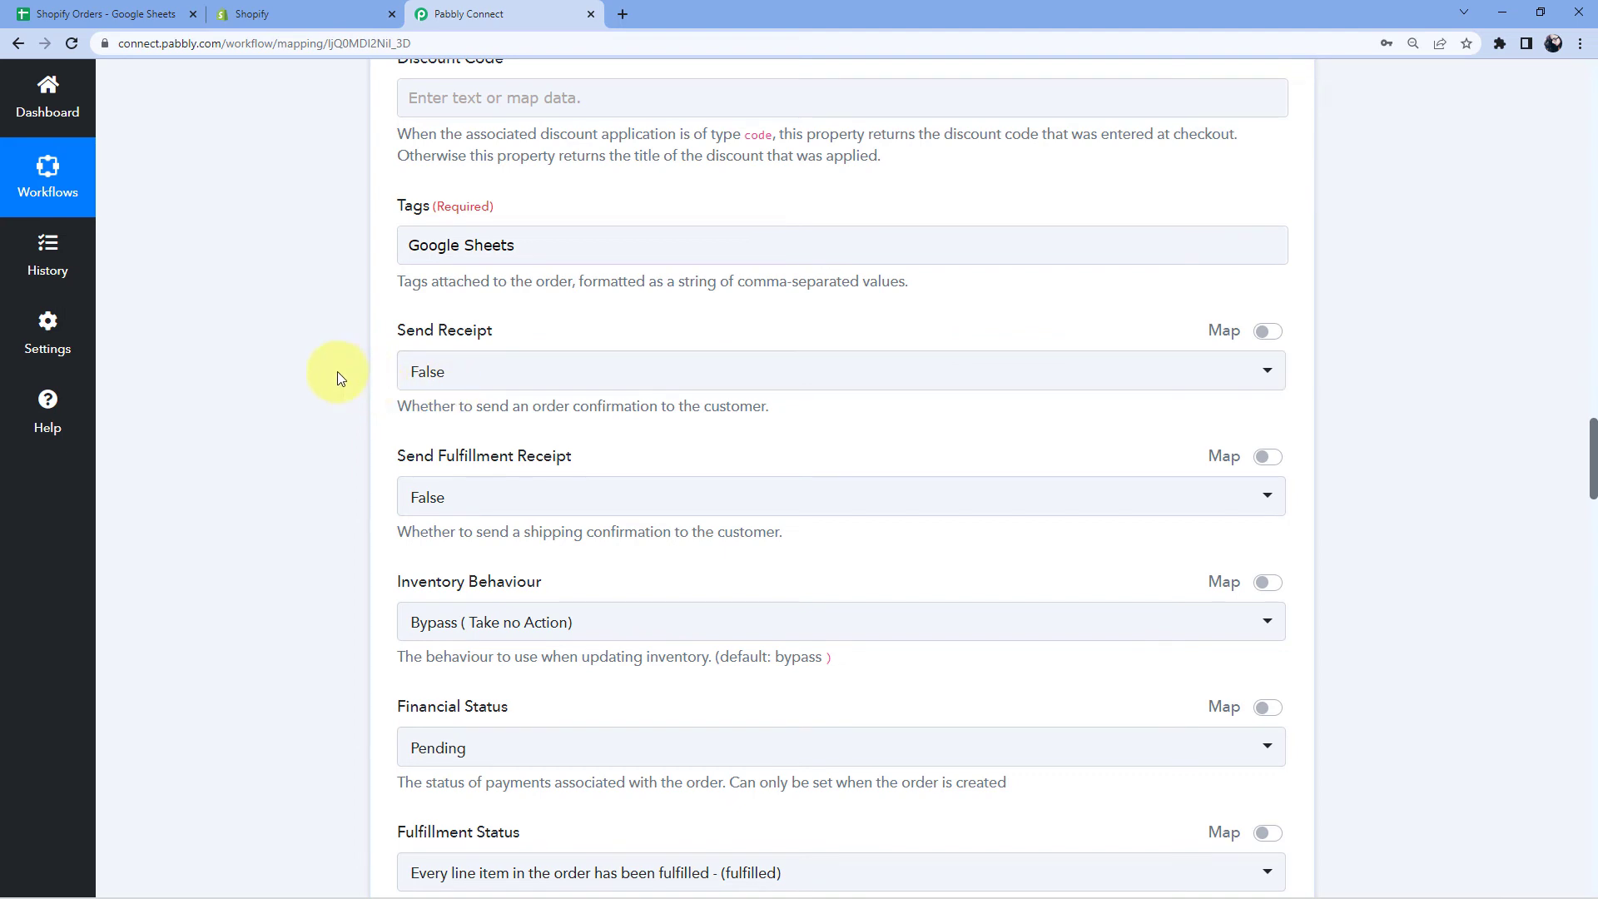
Map the Shipping Title field to the sheet's Shipping Title value.
{"action": "scroll", "coordinate": [331, 372], "scroll_direction": "down", "scroll_amount": 1}
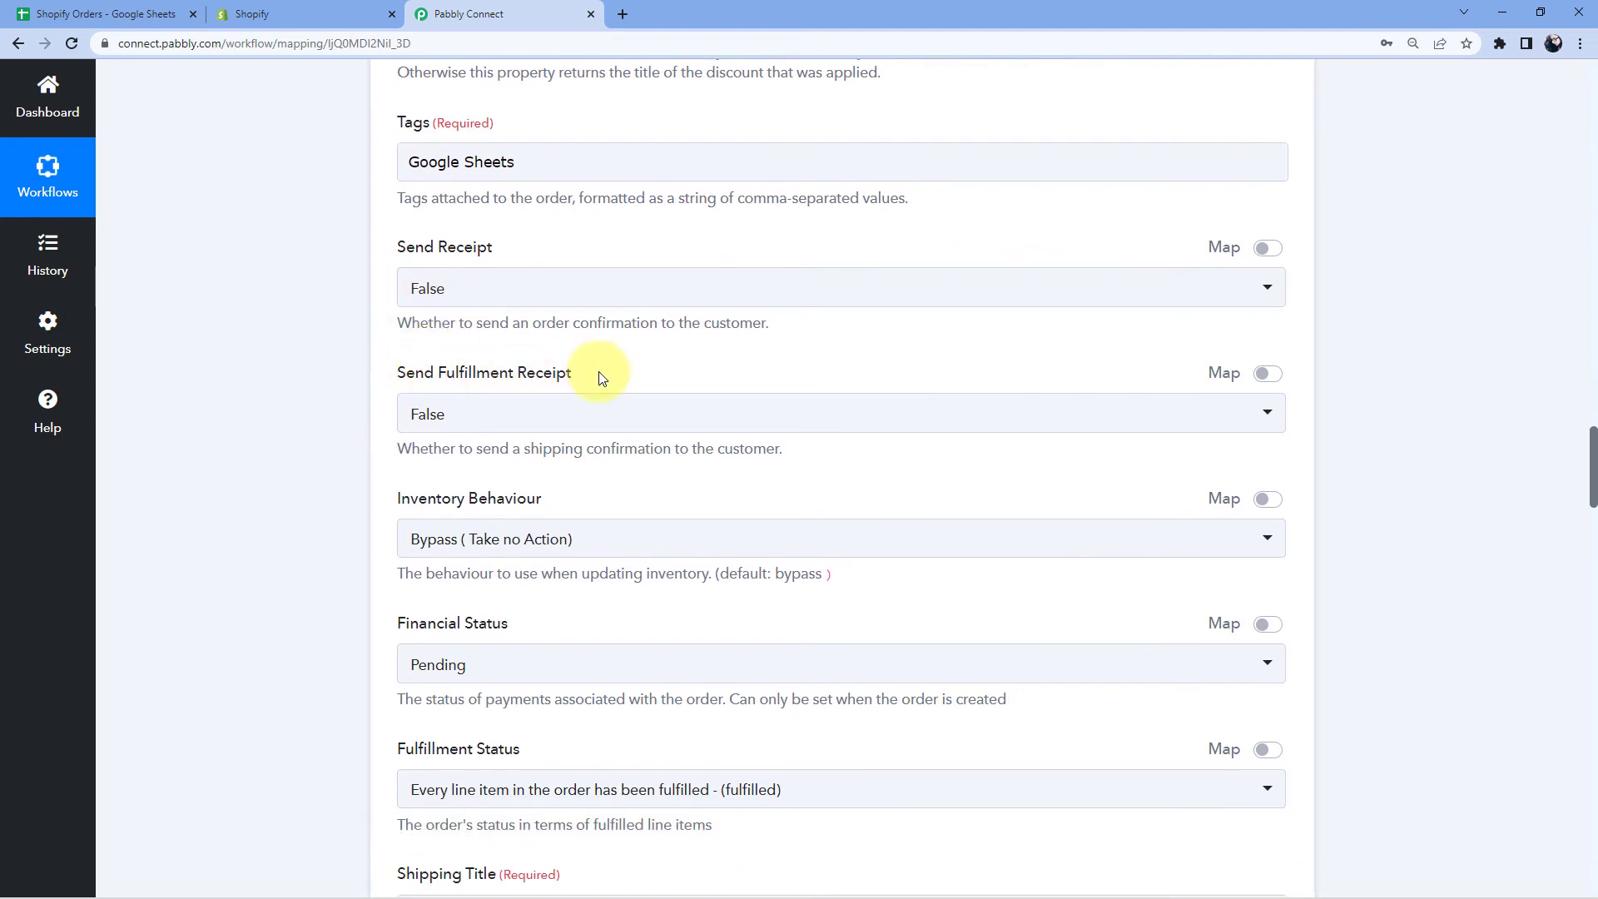
{"action": "scroll", "coordinate": [500, 383], "scroll_direction": "down", "scroll_amount": 2}
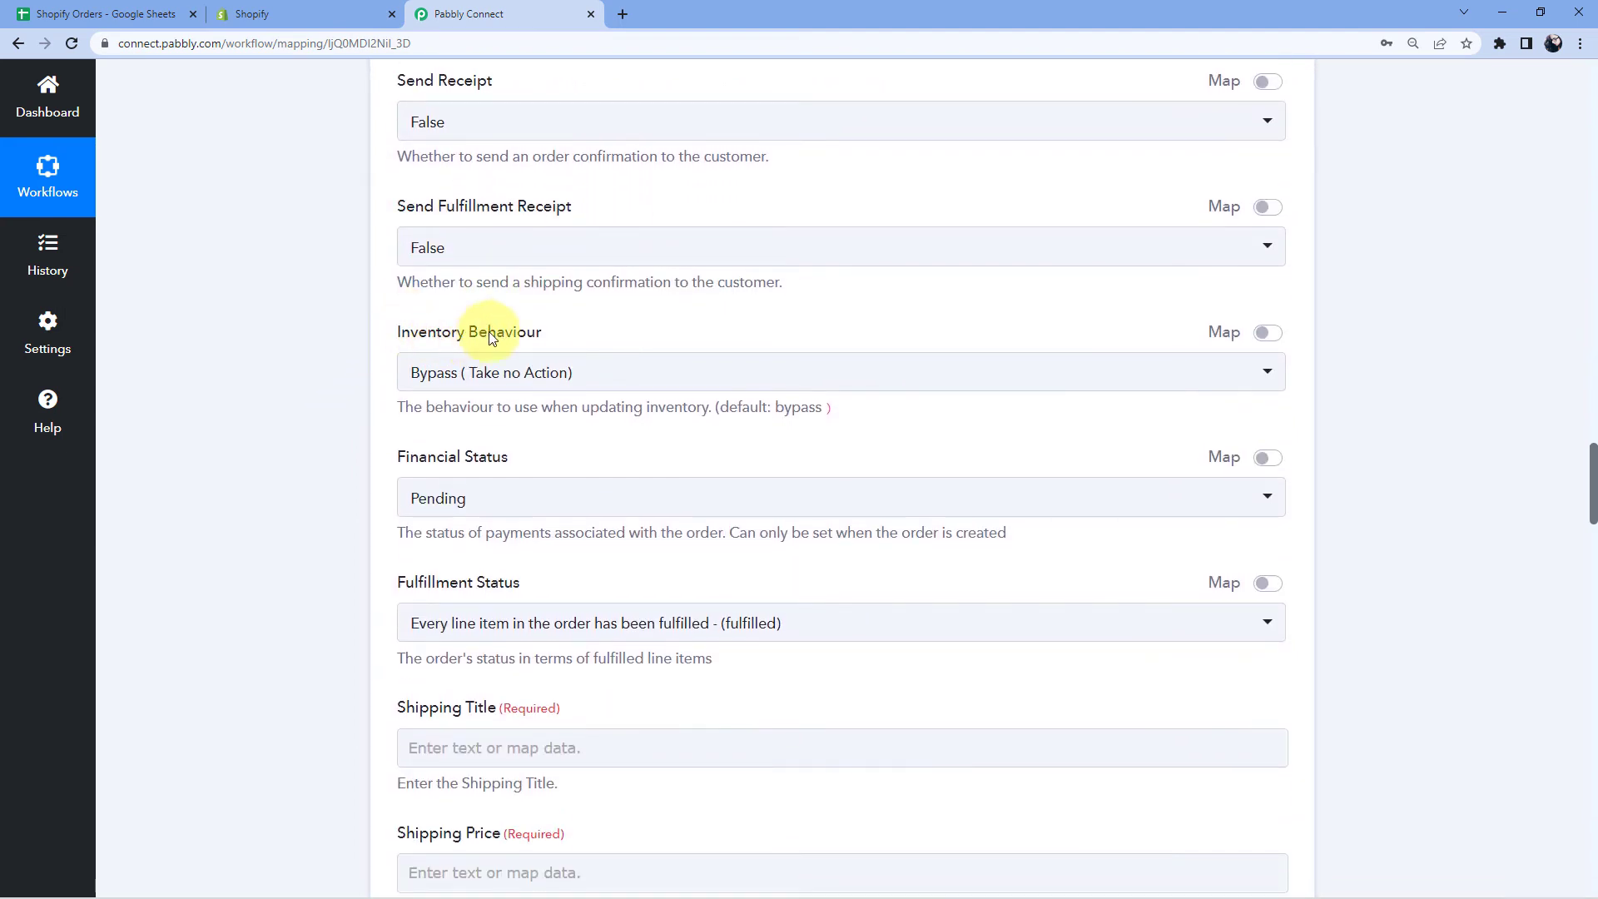
{"action": "scroll", "coordinate": [312, 383], "scroll_direction": "down", "scroll_amount": 1}
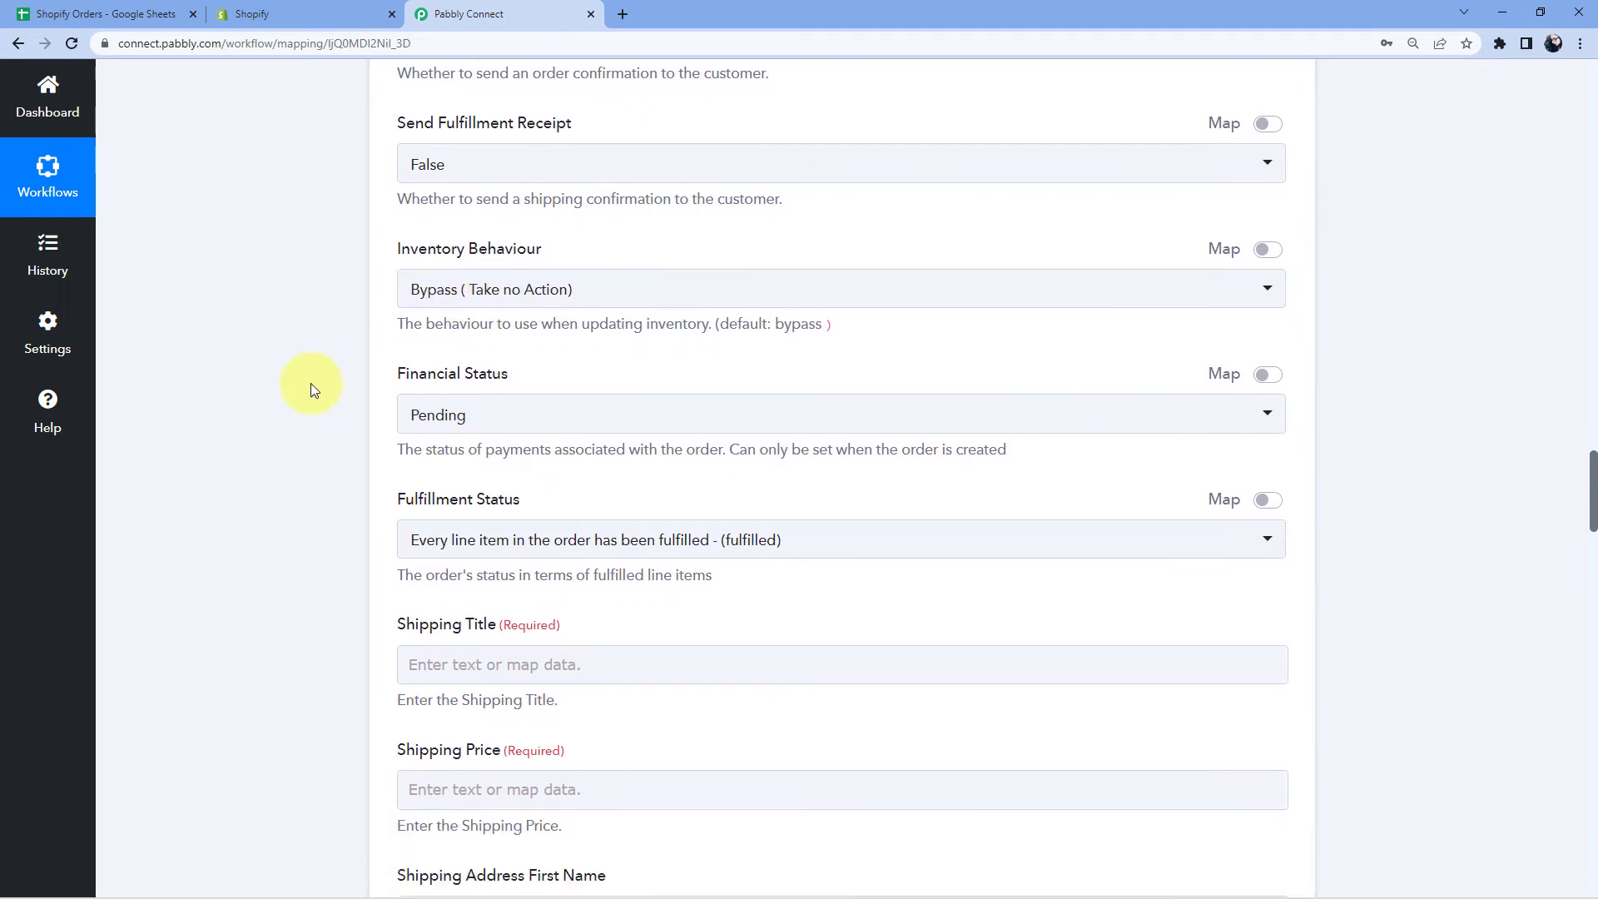
{"action": "scroll", "coordinate": [356, 358], "scroll_direction": "down", "scroll_amount": 2}
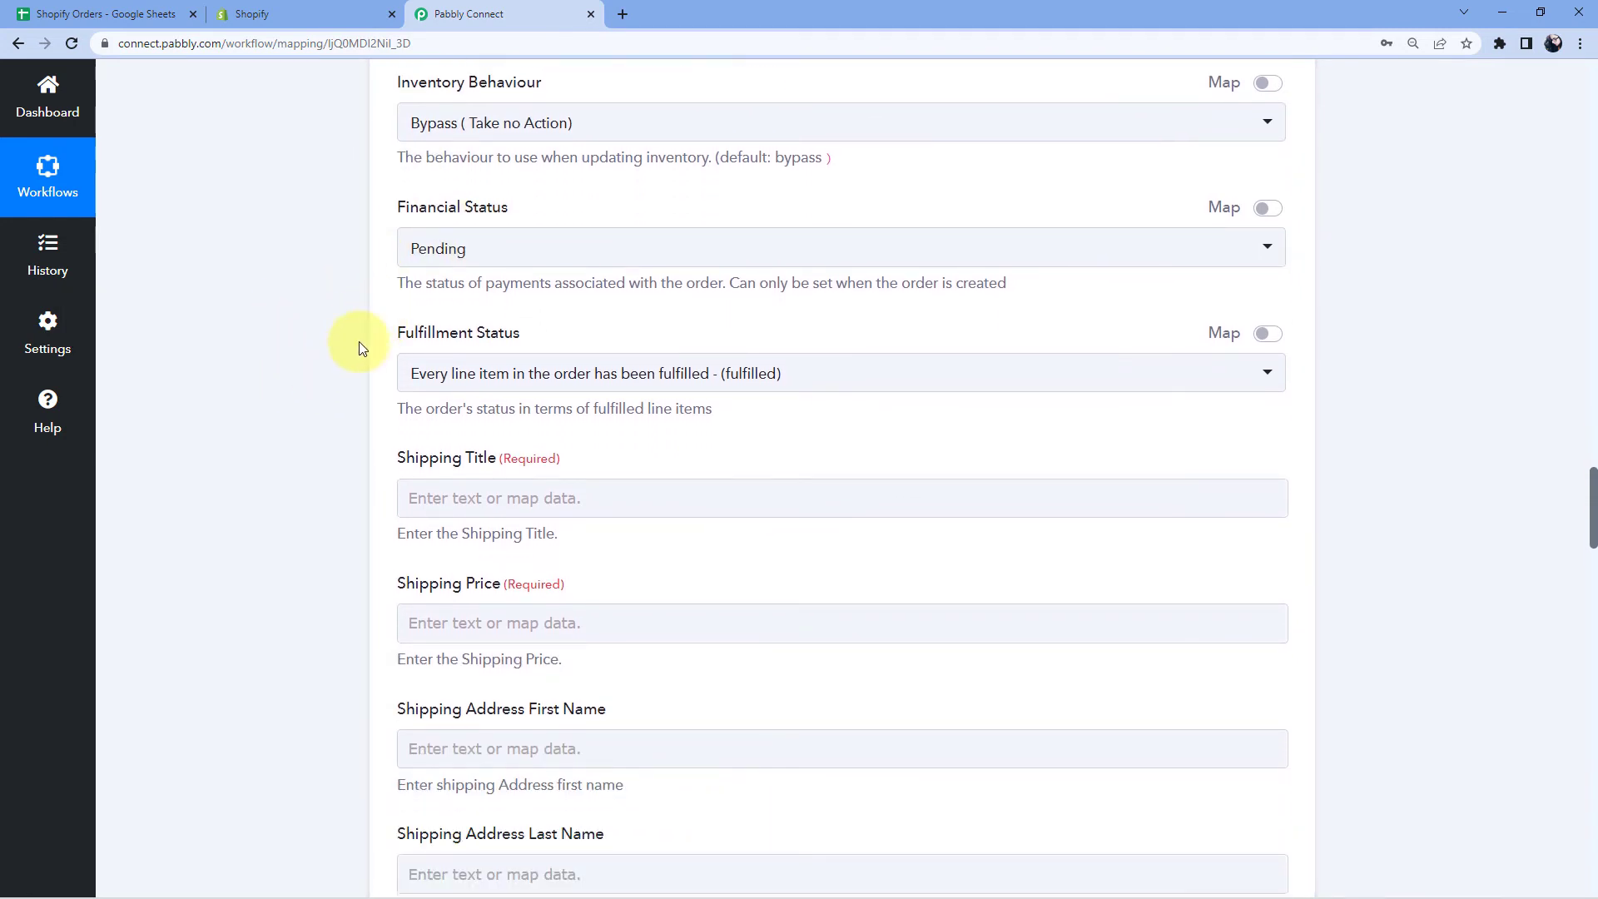
{"action": "scroll", "coordinate": [350, 278], "scroll_direction": "up", "scroll_amount": 1}
{"action": "scroll", "coordinate": [349, 249], "scroll_direction": "down", "scroll_amount": 1}
{"action": "scroll", "coordinate": [391, 291], "scroll_direction": "down", "scroll_amount": 2}
{"action": "left_click", "coordinate": [465, 330]}
{"action": "scroll", "coordinate": [322, 350], "scroll_direction": "down", "scroll_amount": 2}
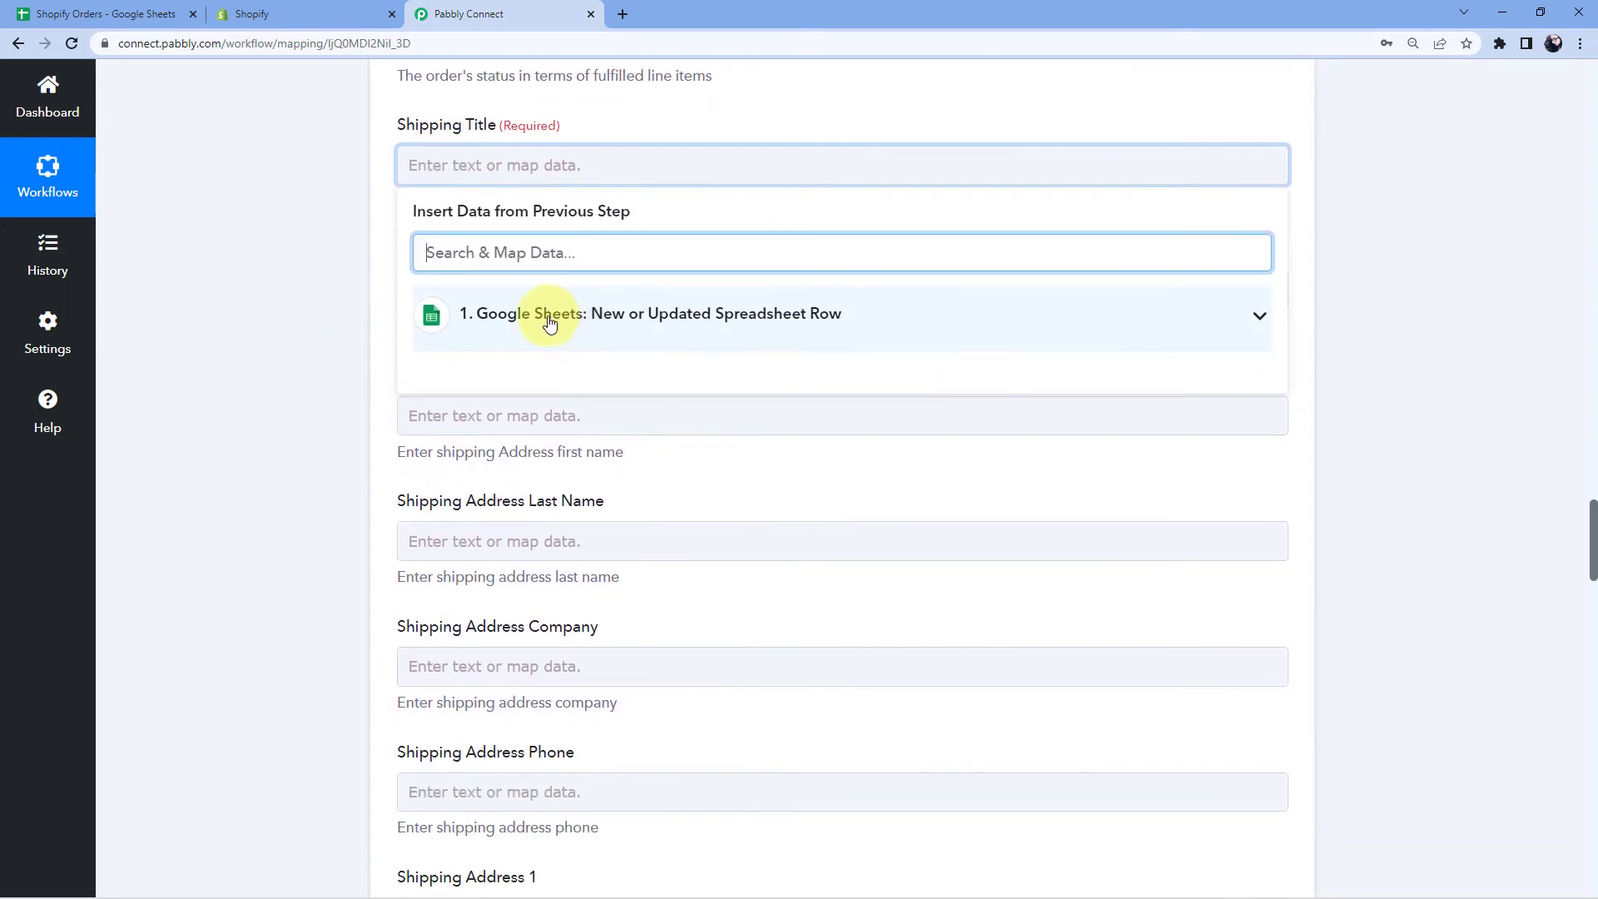
{"action": "left_click", "coordinate": [546, 315]}
{"action": "scroll", "coordinate": [542, 433], "scroll_direction": "down", "scroll_amount": 2}
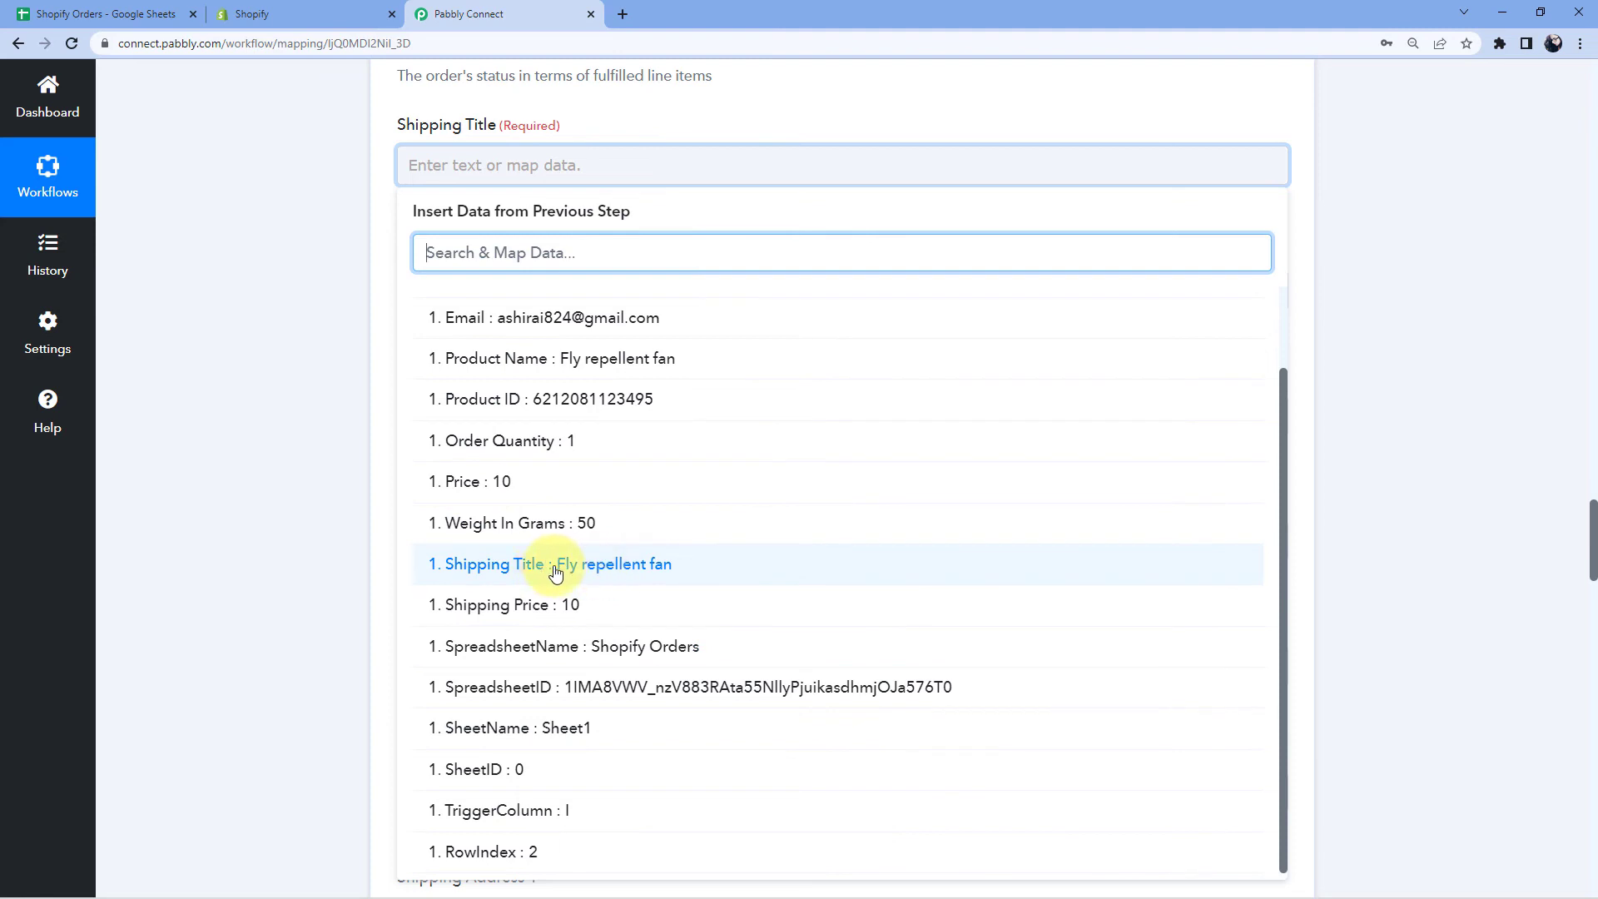
{"action": "left_click", "coordinate": [573, 570]}
Map the Shipping Price field to the sheet's Shipping Price value.
{"action": "left_click", "coordinate": [606, 303]}
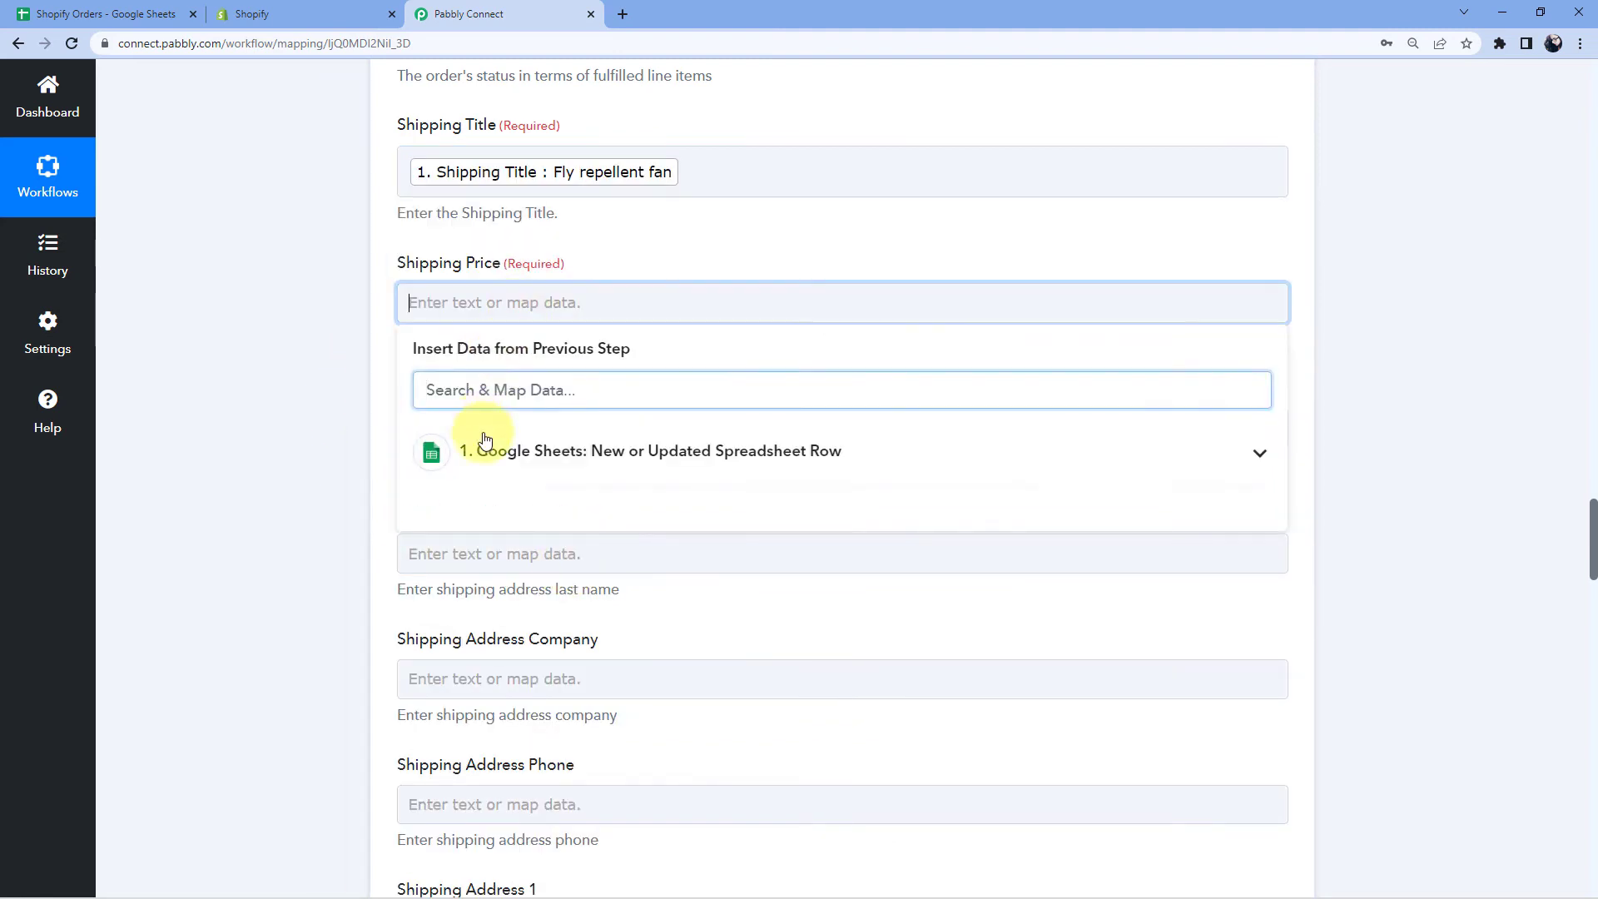
{"action": "left_click", "coordinate": [483, 441]}
{"action": "scroll", "coordinate": [523, 574], "scroll_direction": "down", "scroll_amount": 3}
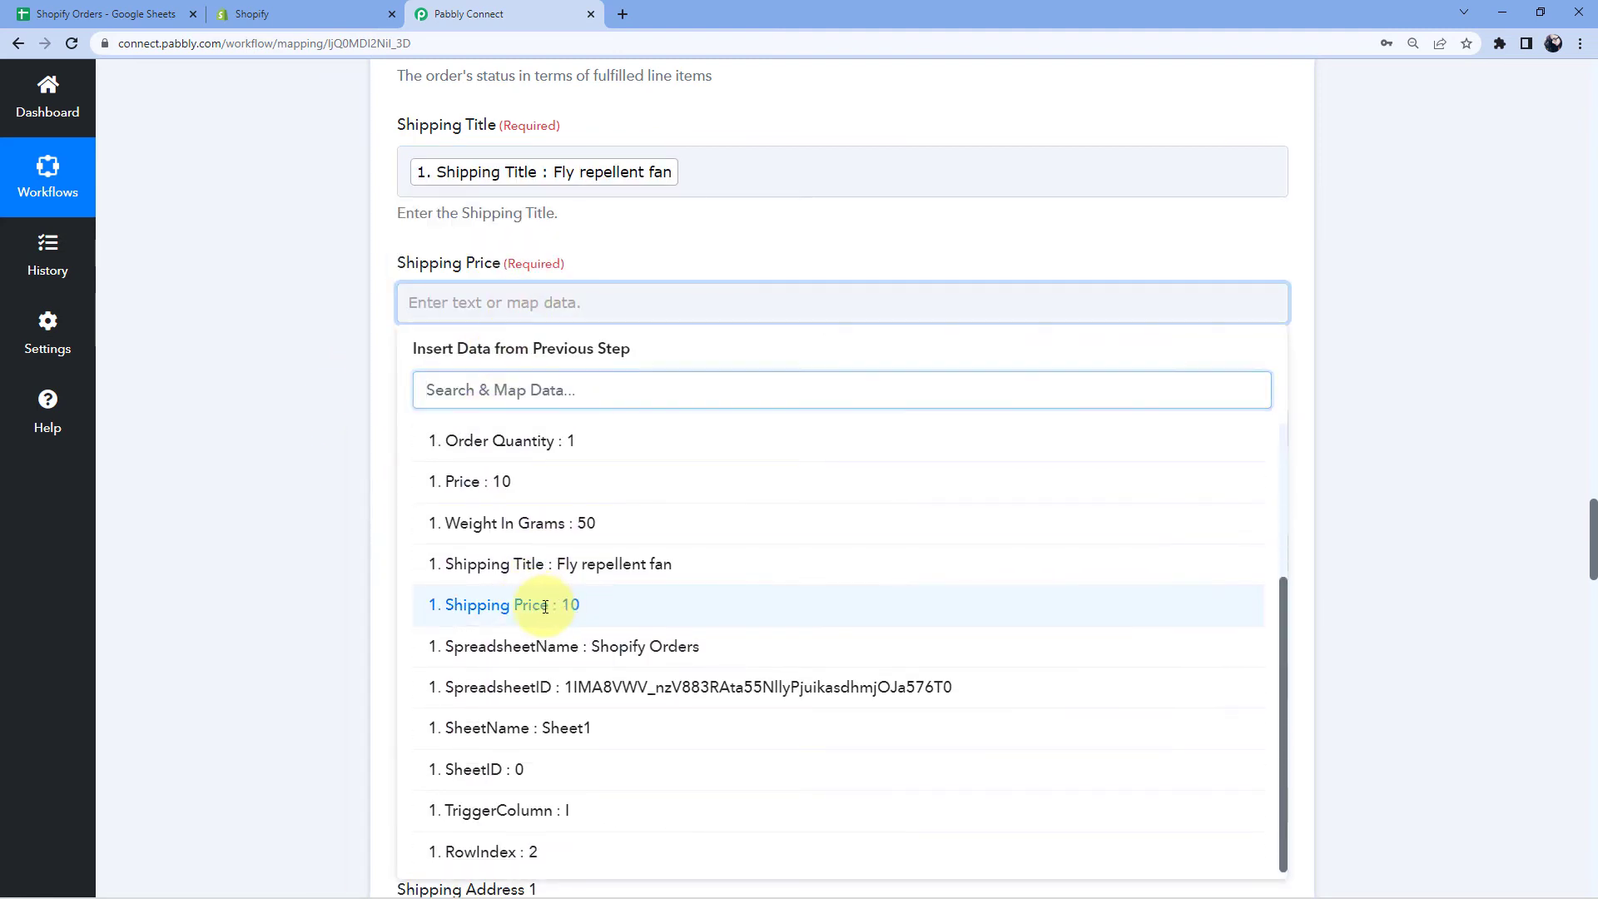
{"action": "left_click", "coordinate": [536, 607]}
{"action": "left_click", "coordinate": [286, 416]}
{"action": "scroll", "coordinate": [308, 333], "scroll_direction": "down", "scroll_amount": 7}
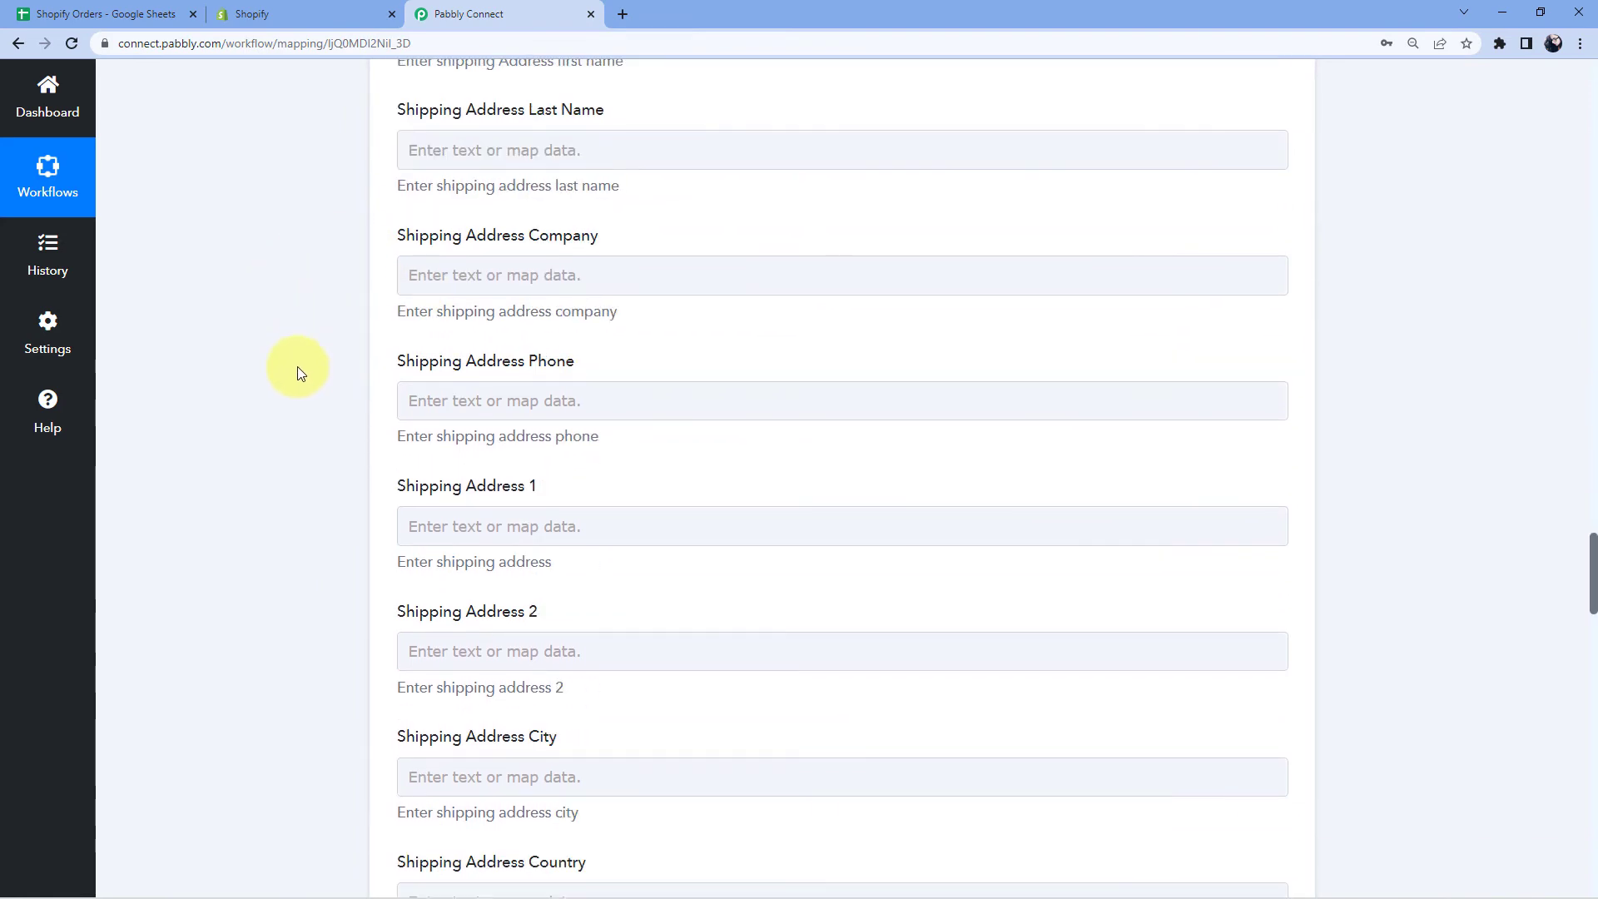
{"action": "scroll", "coordinate": [355, 360], "scroll_direction": "down", "scroll_amount": 4}
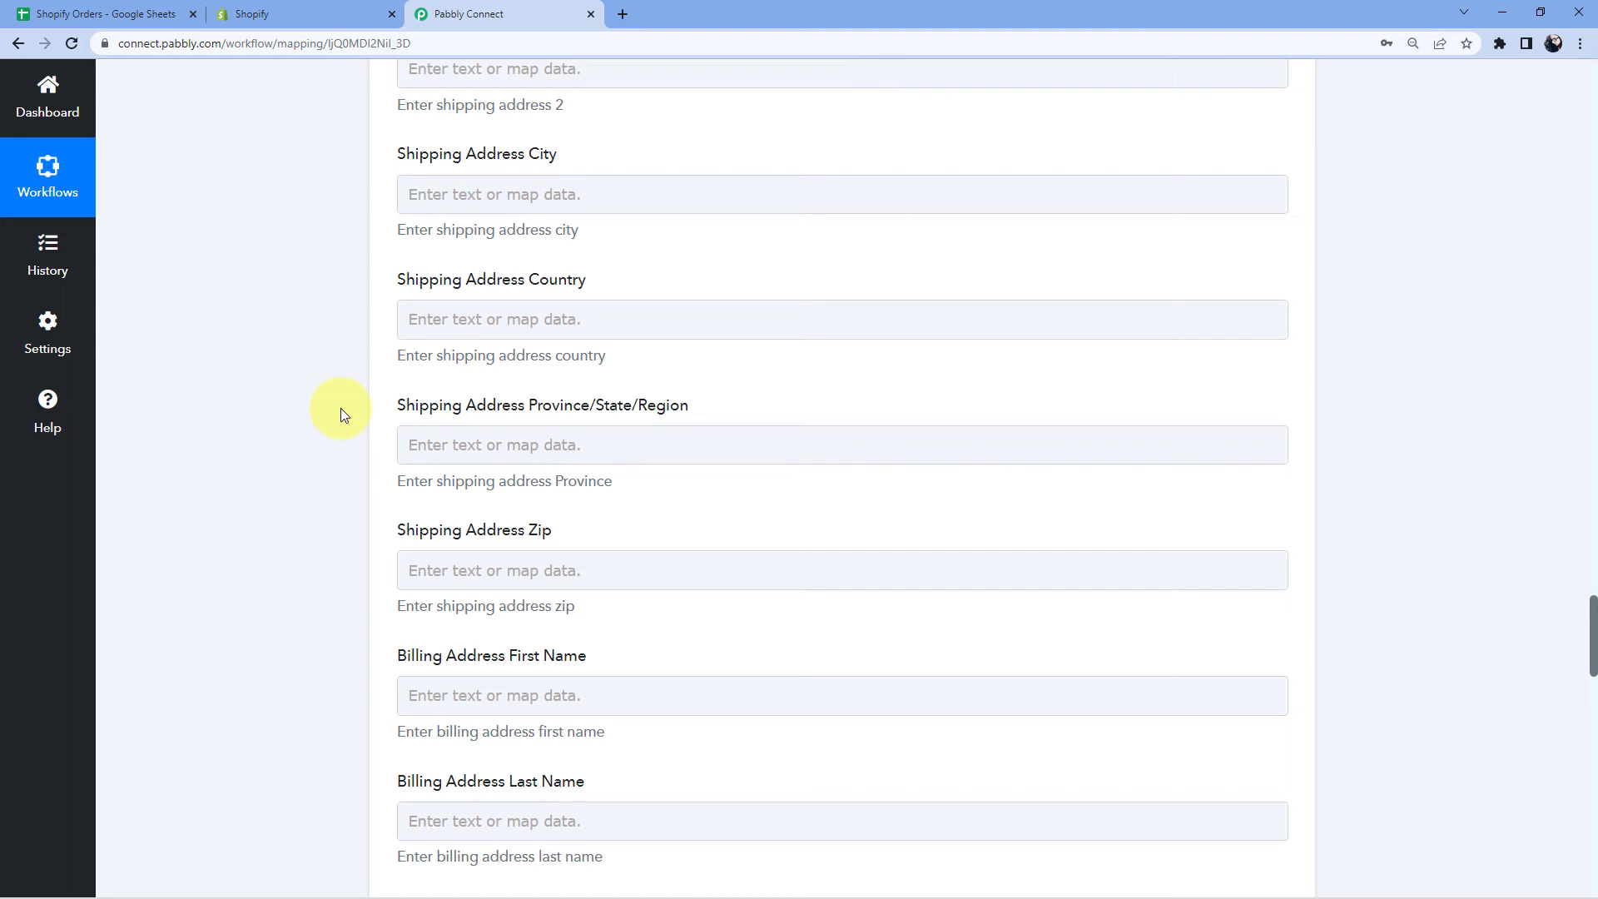
Glance at the Shopify Orders sheet, then save the Create Order step and send a test request.
{"action": "left_click", "coordinate": [117, 15]}
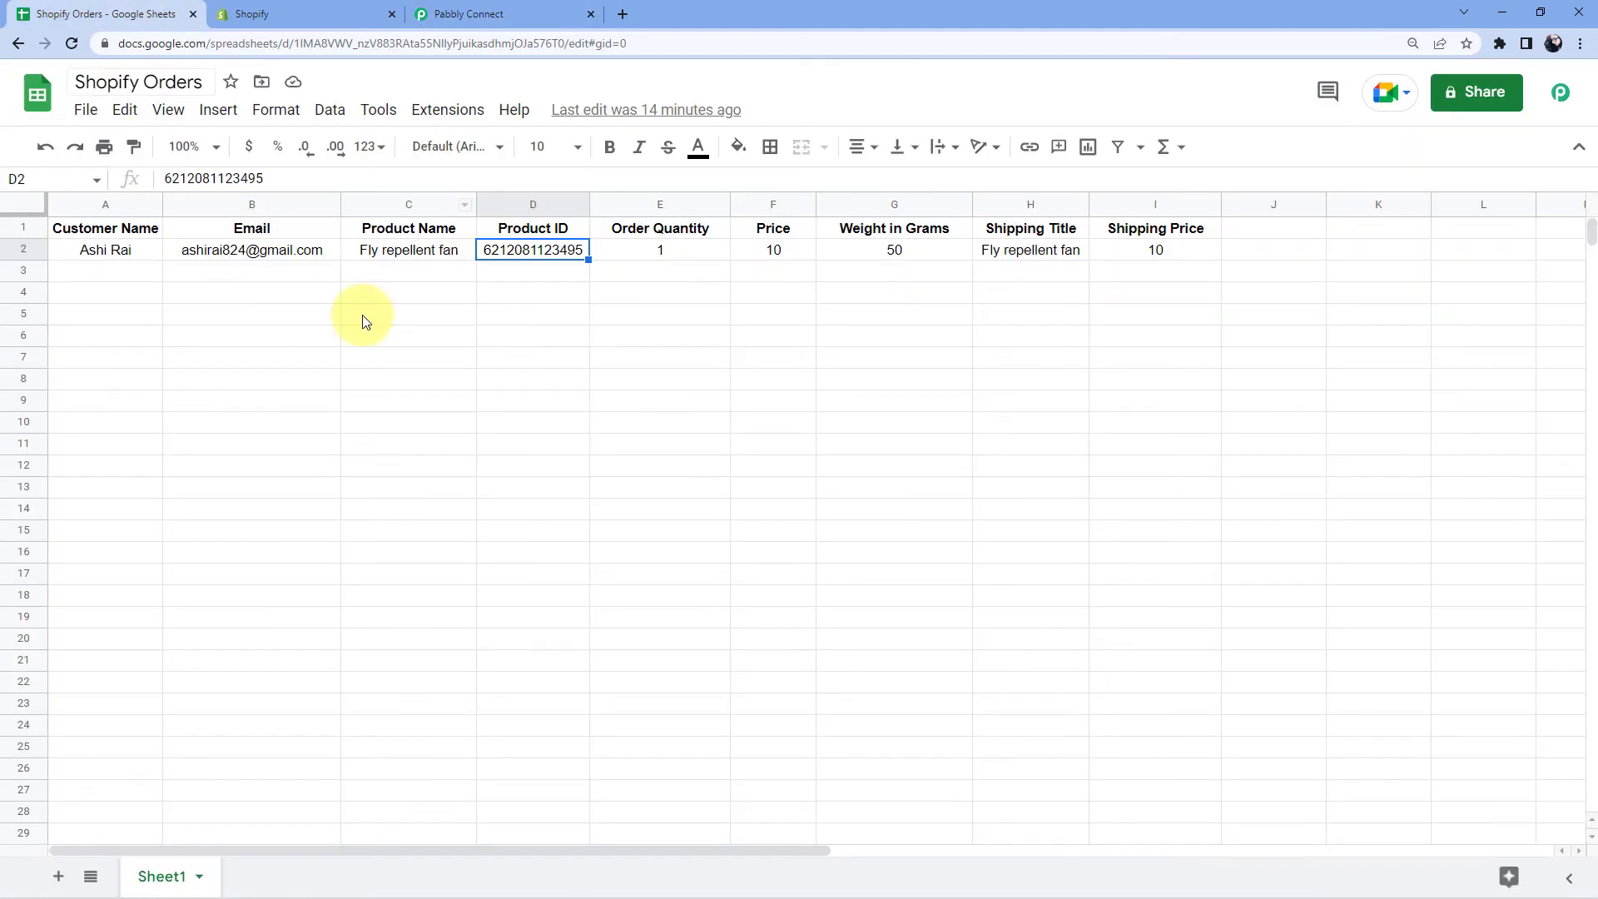
{"action": "left_click", "coordinate": [518, 9]}
{"action": "scroll", "coordinate": [303, 327], "scroll_direction": "down", "scroll_amount": 9}
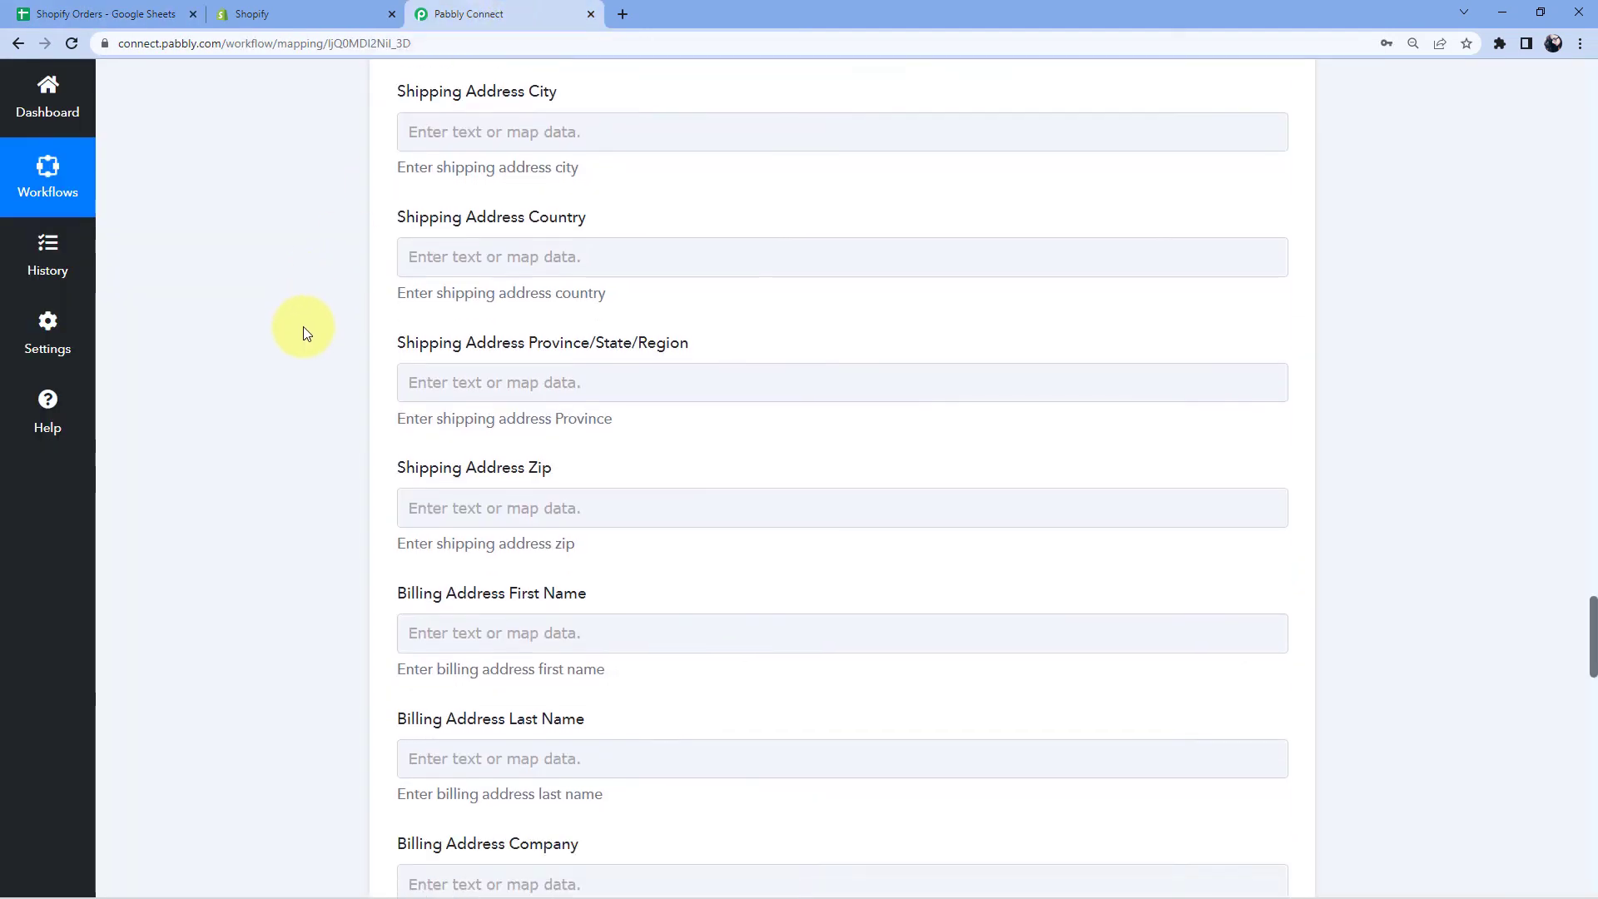
{"action": "scroll", "coordinate": [303, 334], "scroll_direction": "down", "scroll_amount": 16}
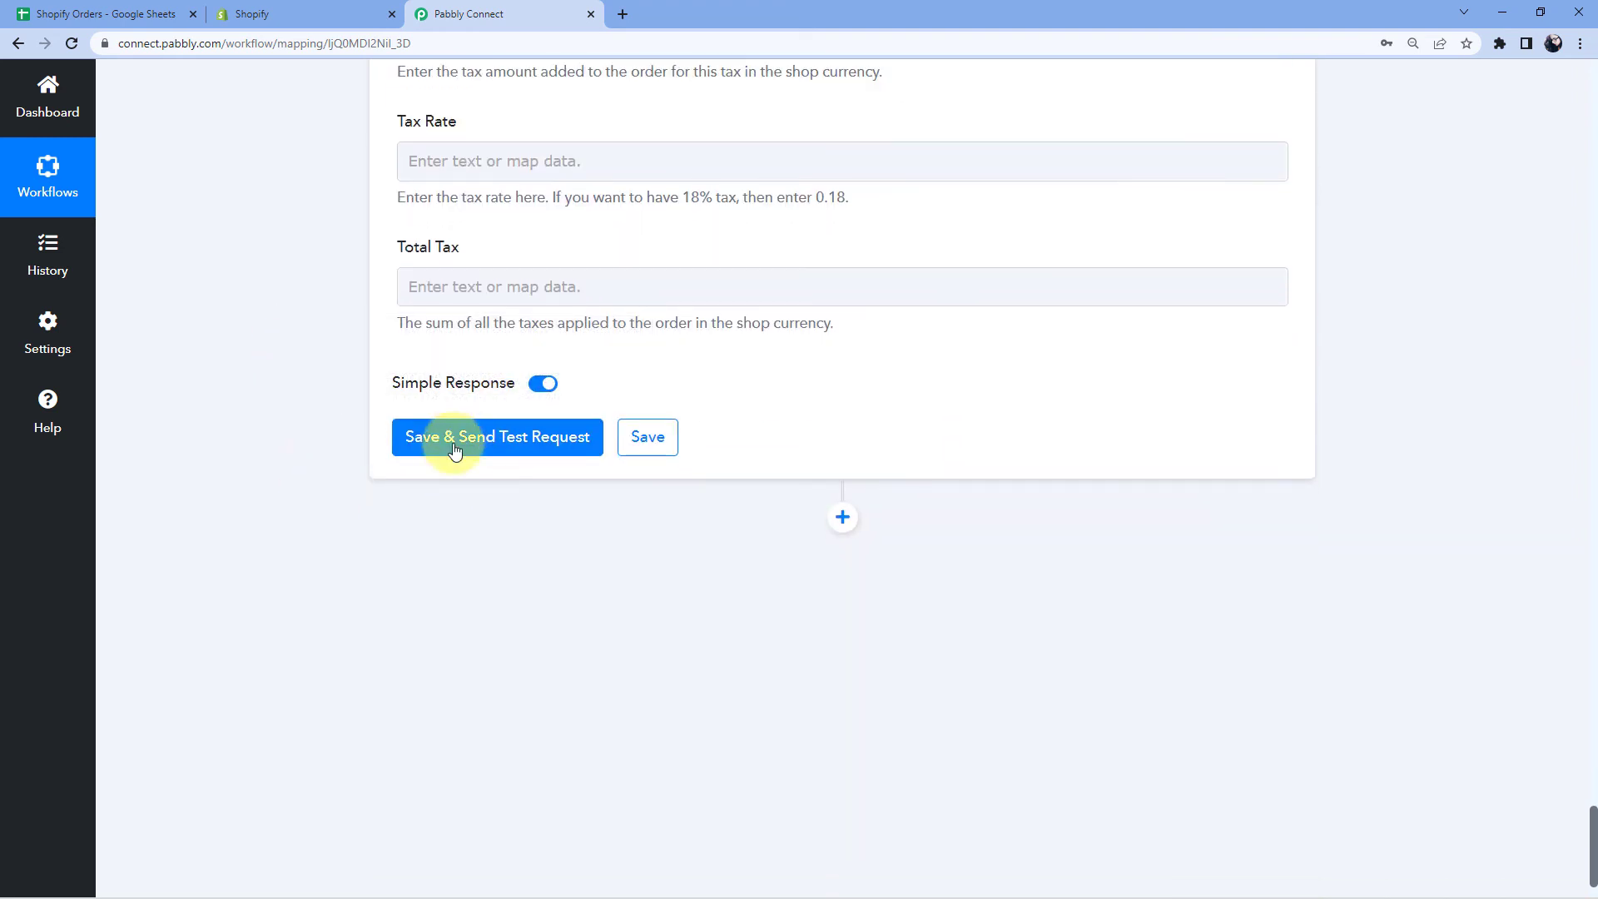
{"action": "left_click", "coordinate": [491, 439]}
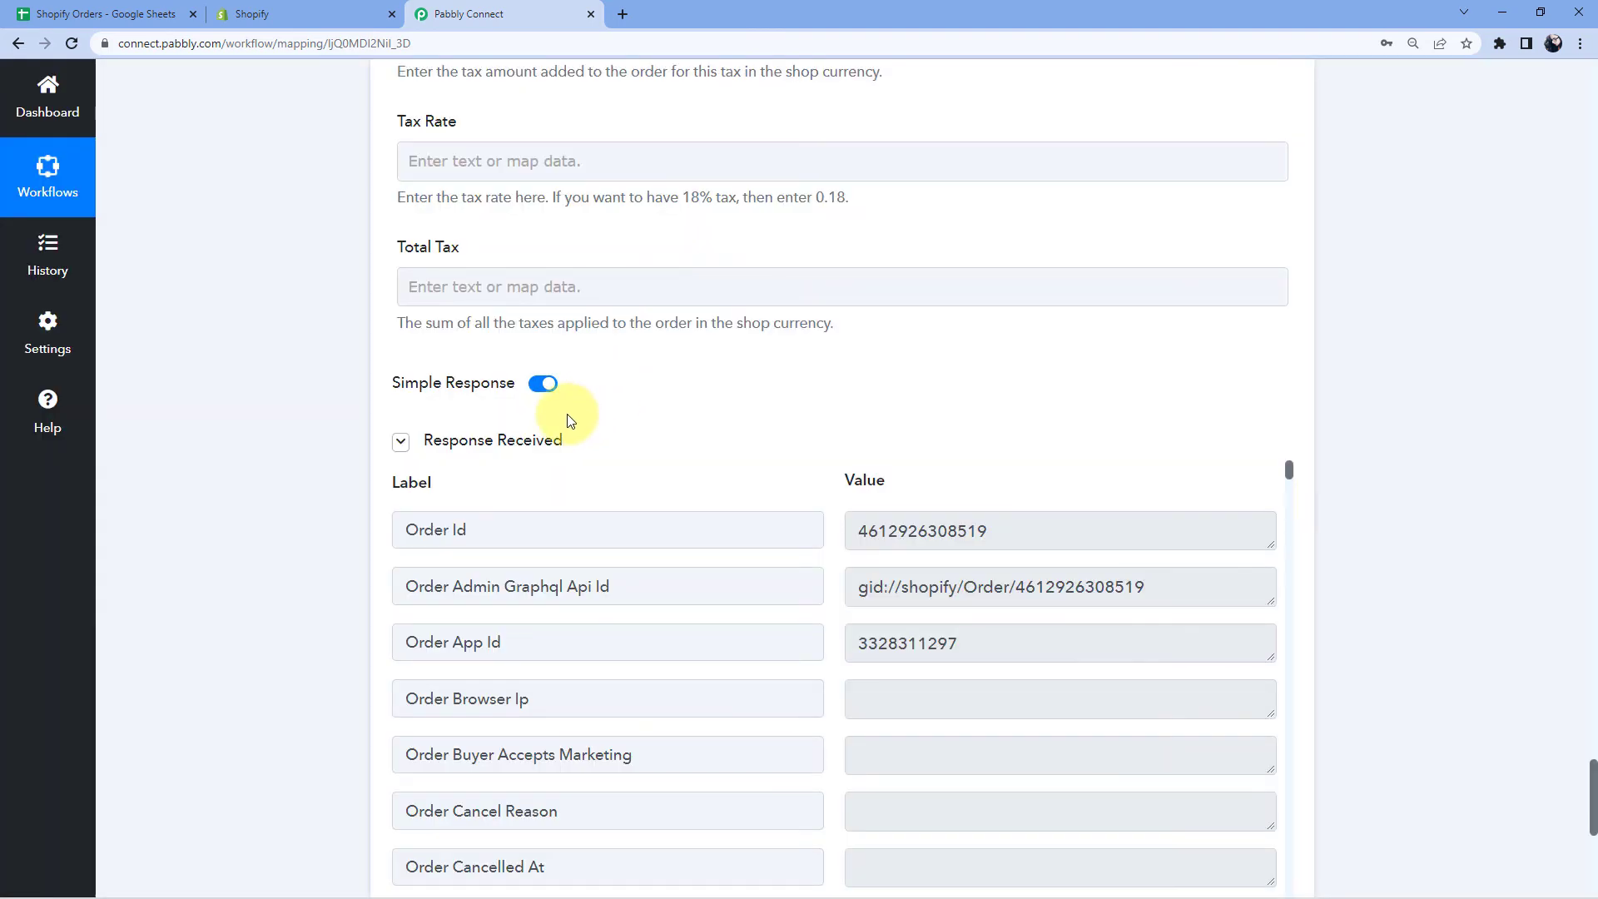
{"action": "scroll", "coordinate": [765, 347], "scroll_direction": "down", "scroll_amount": 2}
{"action": "scroll", "coordinate": [765, 347], "scroll_direction": "down", "scroll_amount": 6}
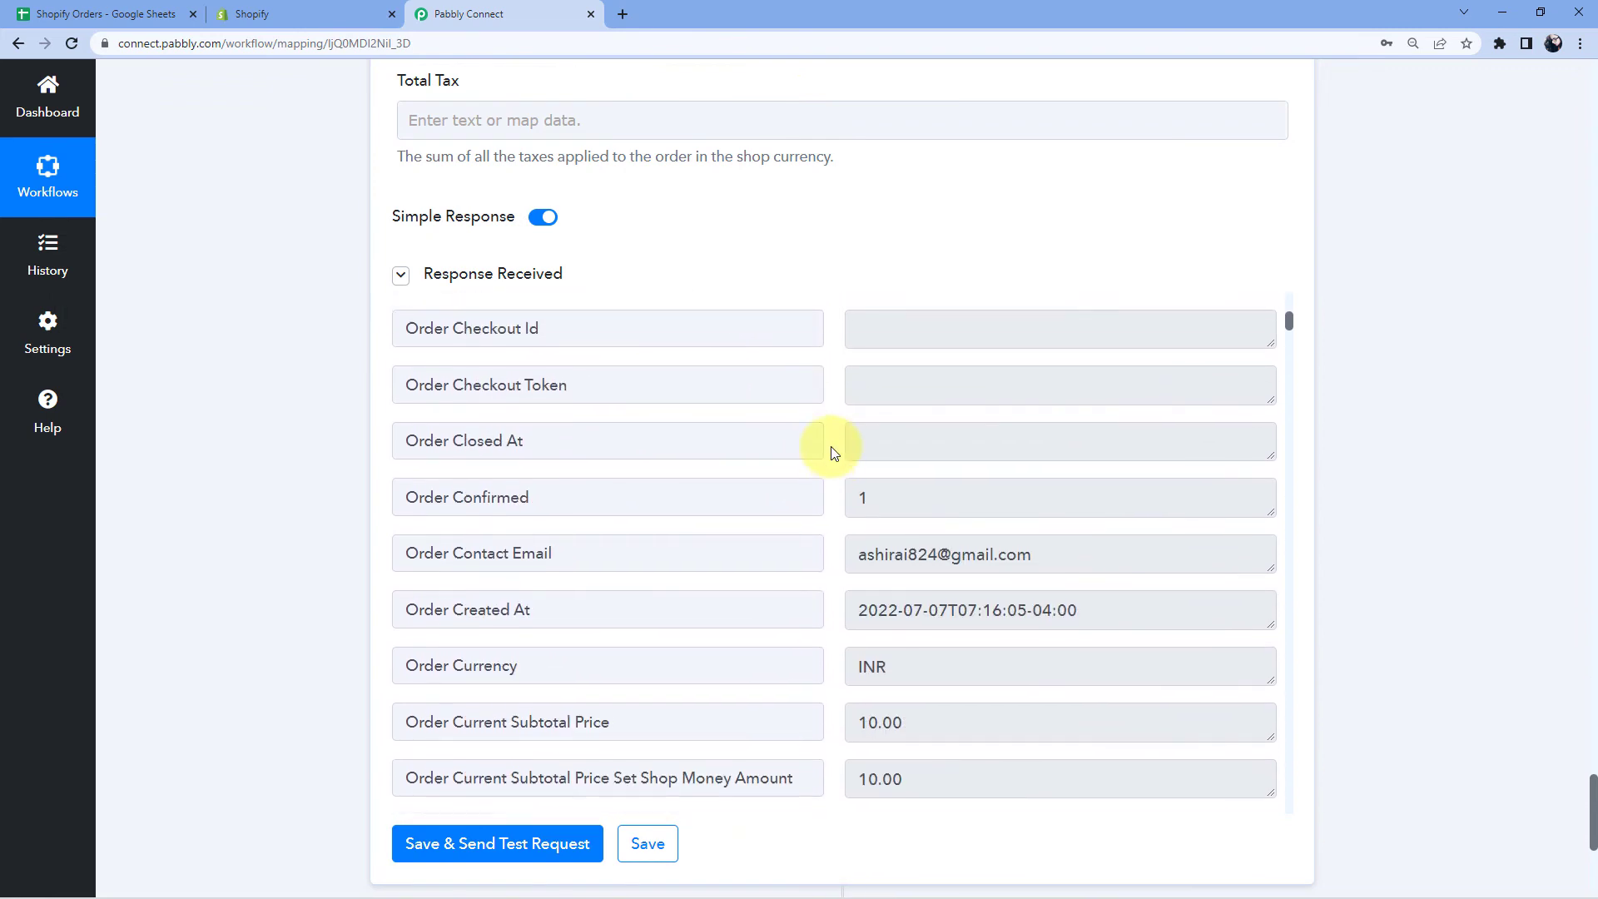
{"action": "scroll", "coordinate": [835, 454], "scroll_direction": "down", "scroll_amount": 4}
{"action": "scroll", "coordinate": [835, 454], "scroll_direction": "up", "scroll_amount": 1}
{"action": "scroll", "coordinate": [835, 454], "scroll_direction": "up", "scroll_amount": 9}
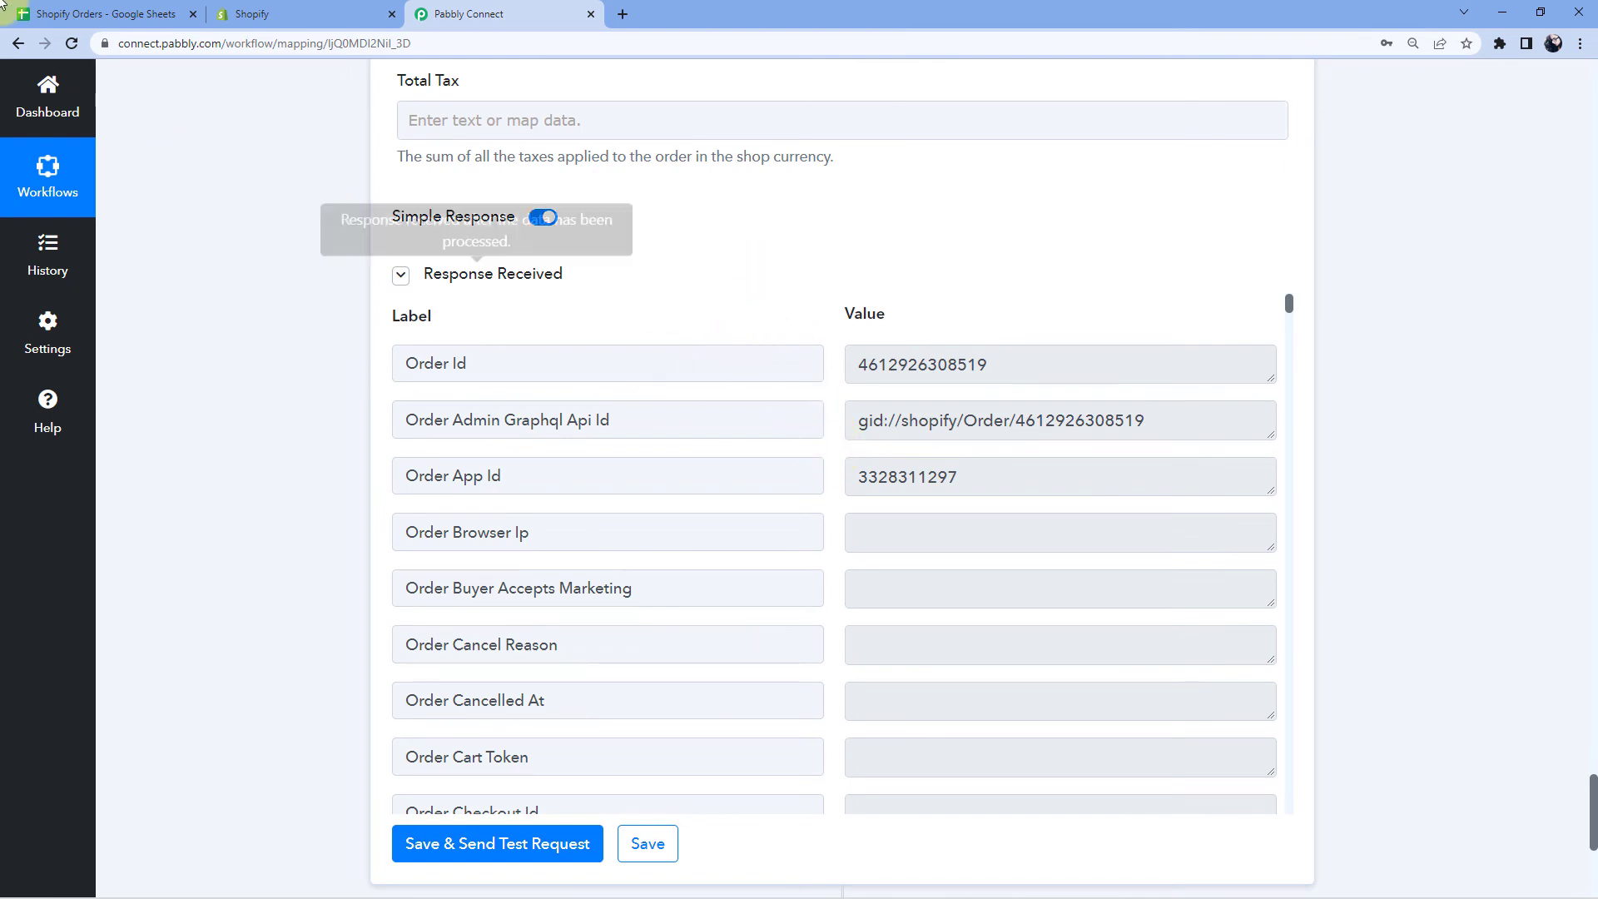
{"action": "left_click", "coordinate": [104, 14]}
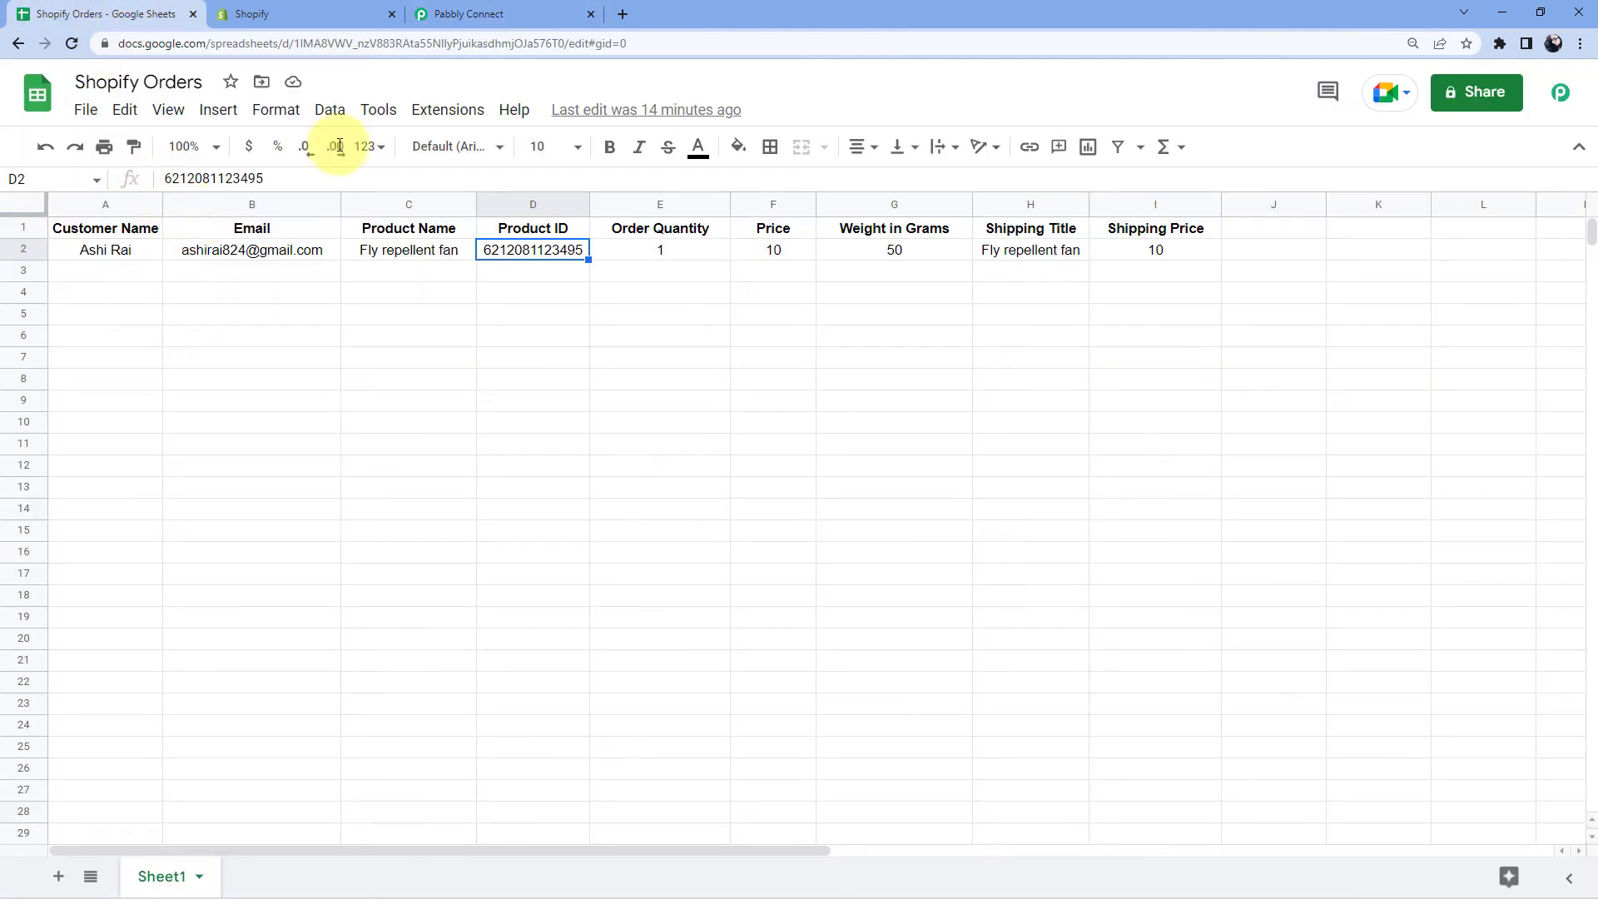
In Shopify admin, close Settings and open order #102493 from the Orders list.
{"action": "left_click", "coordinate": [306, 10]}
{"action": "left_click", "coordinate": [516, 6]}
{"action": "left_click", "coordinate": [292, 10]}
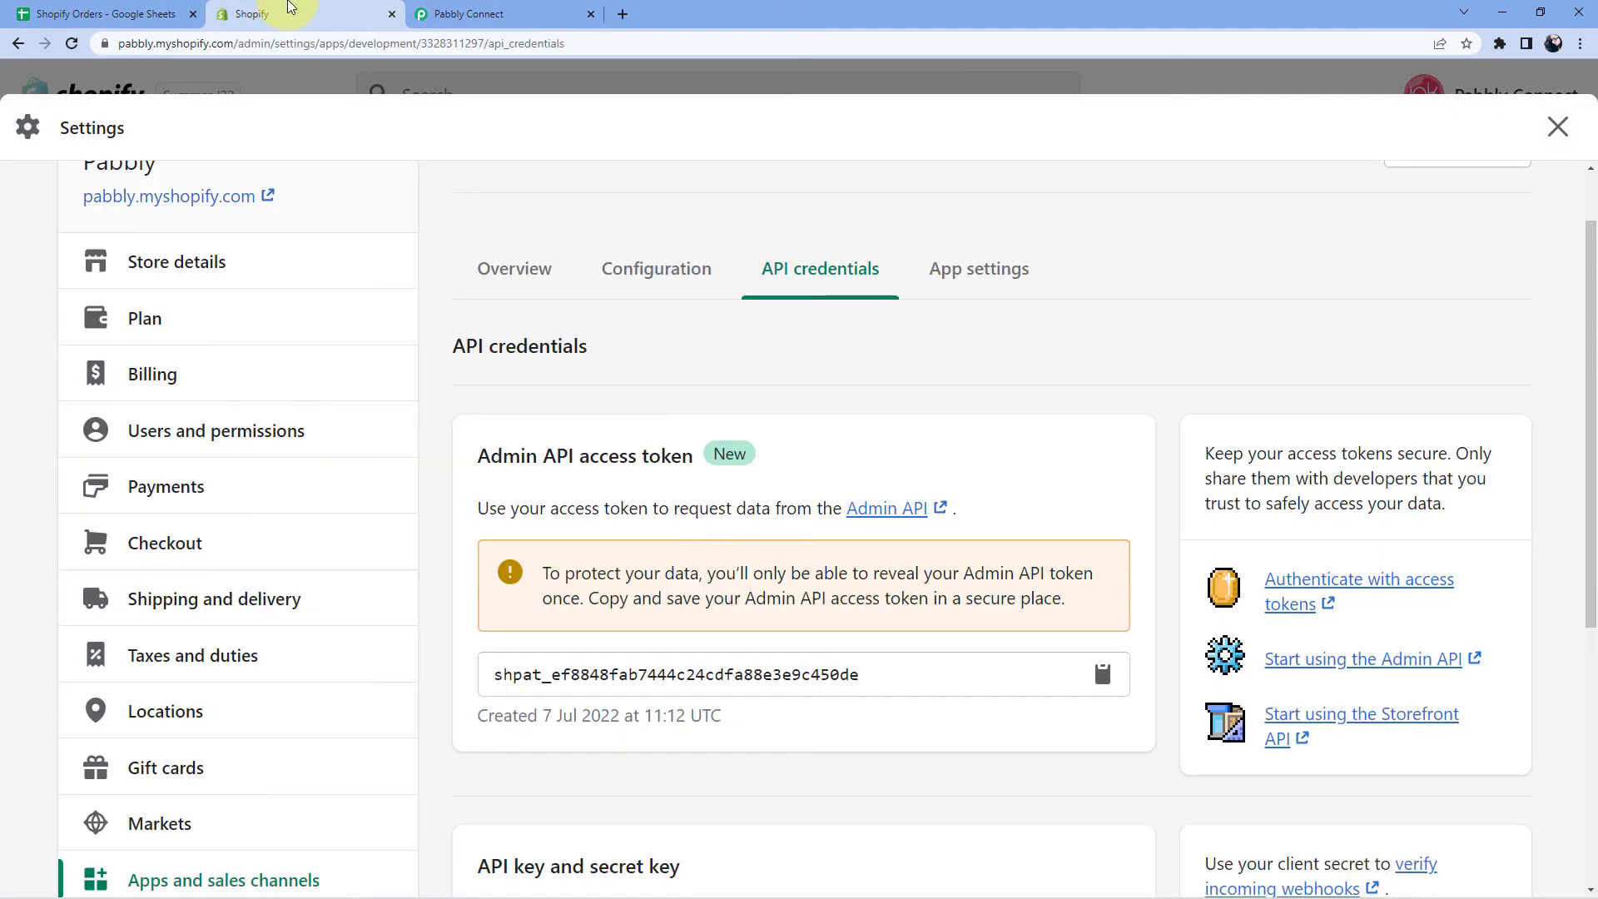
{"action": "left_click", "coordinate": [262, 78]}
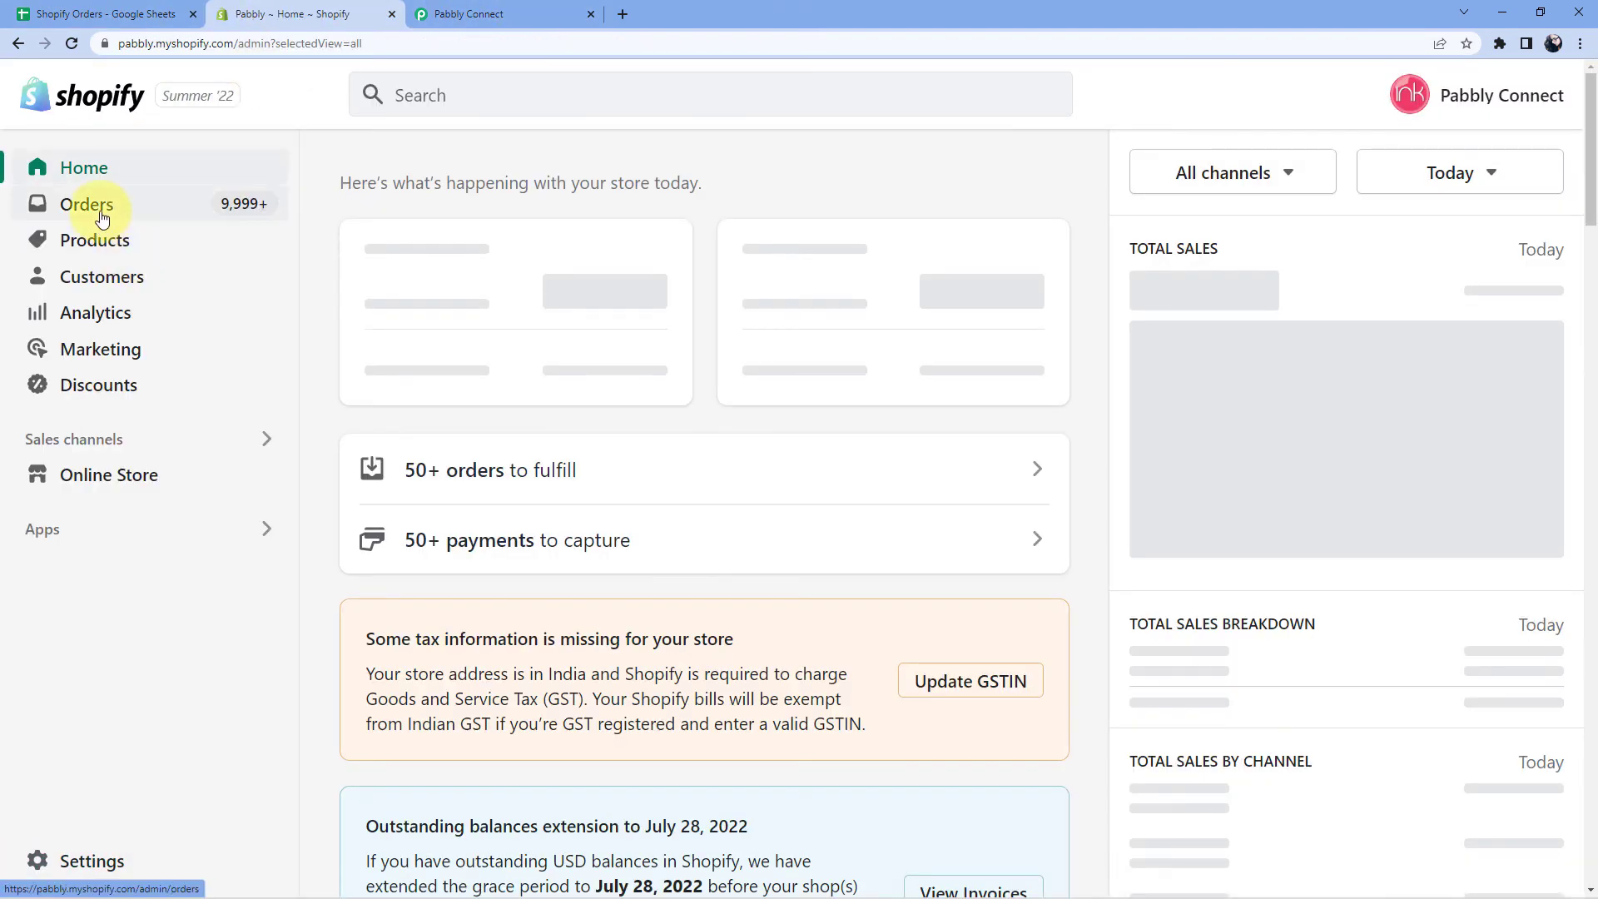
{"action": "left_click", "coordinate": [99, 208]}
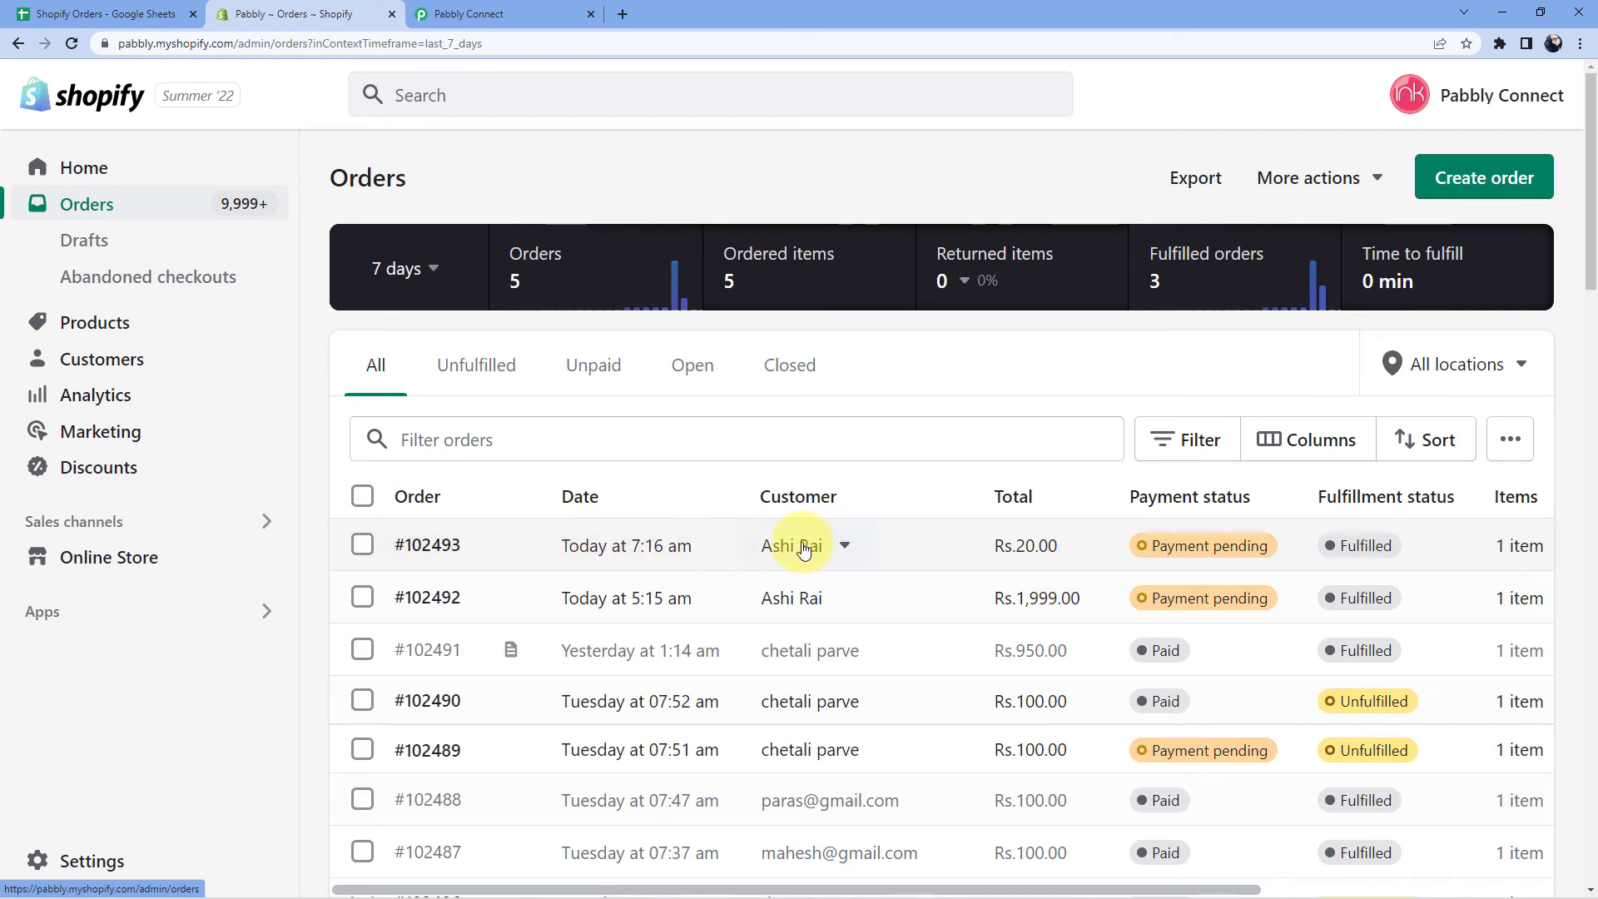
{"action": "left_click", "coordinate": [616, 554]}
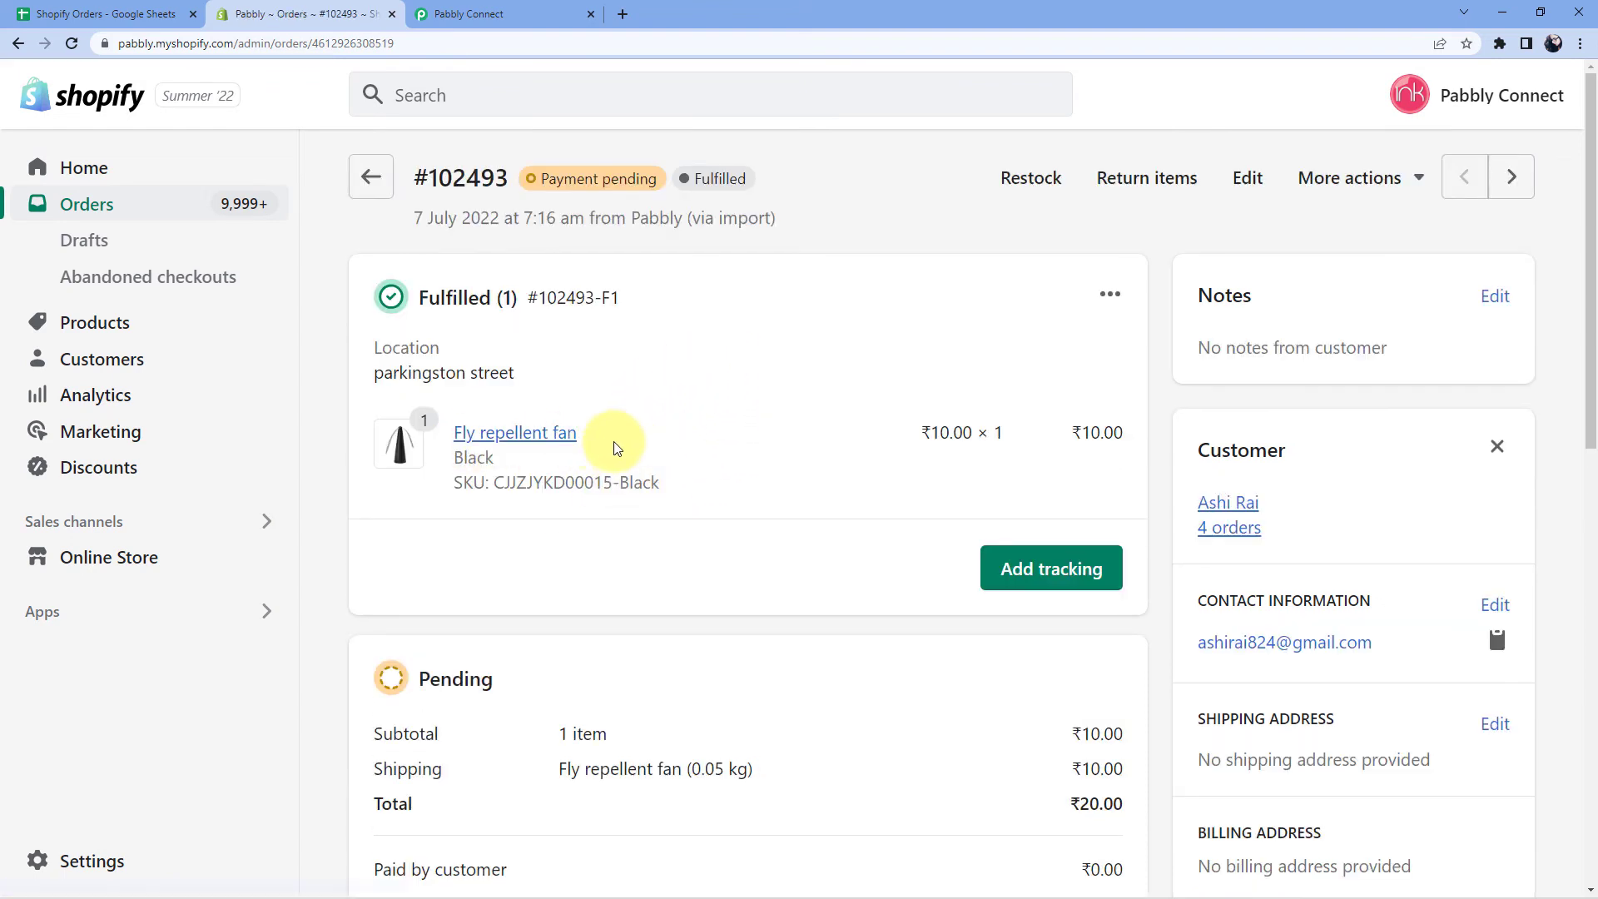
Review order #102493: one Fly repellent fan, ₹20 total including ₹10 shipping, payment pending.
{"action": "scroll", "coordinate": [945, 290], "scroll_direction": "down", "scroll_amount": 2}
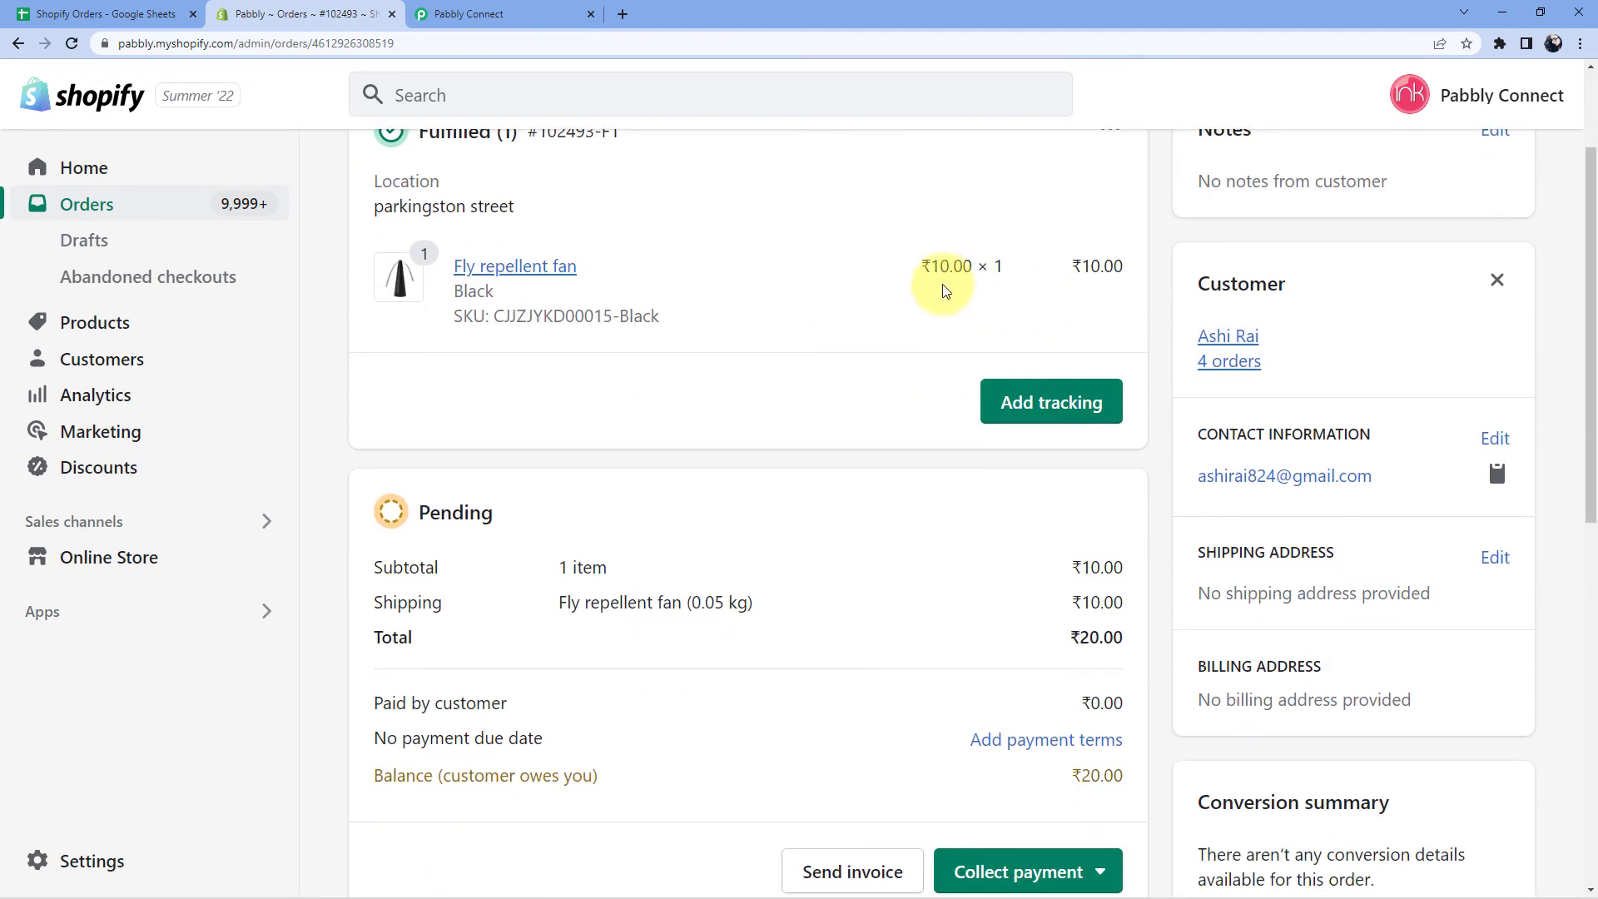
{"action": "scroll", "coordinate": [932, 293], "scroll_direction": "down", "scroll_amount": 5}
{"action": "scroll", "coordinate": [849, 331], "scroll_direction": "up", "scroll_amount": 6}
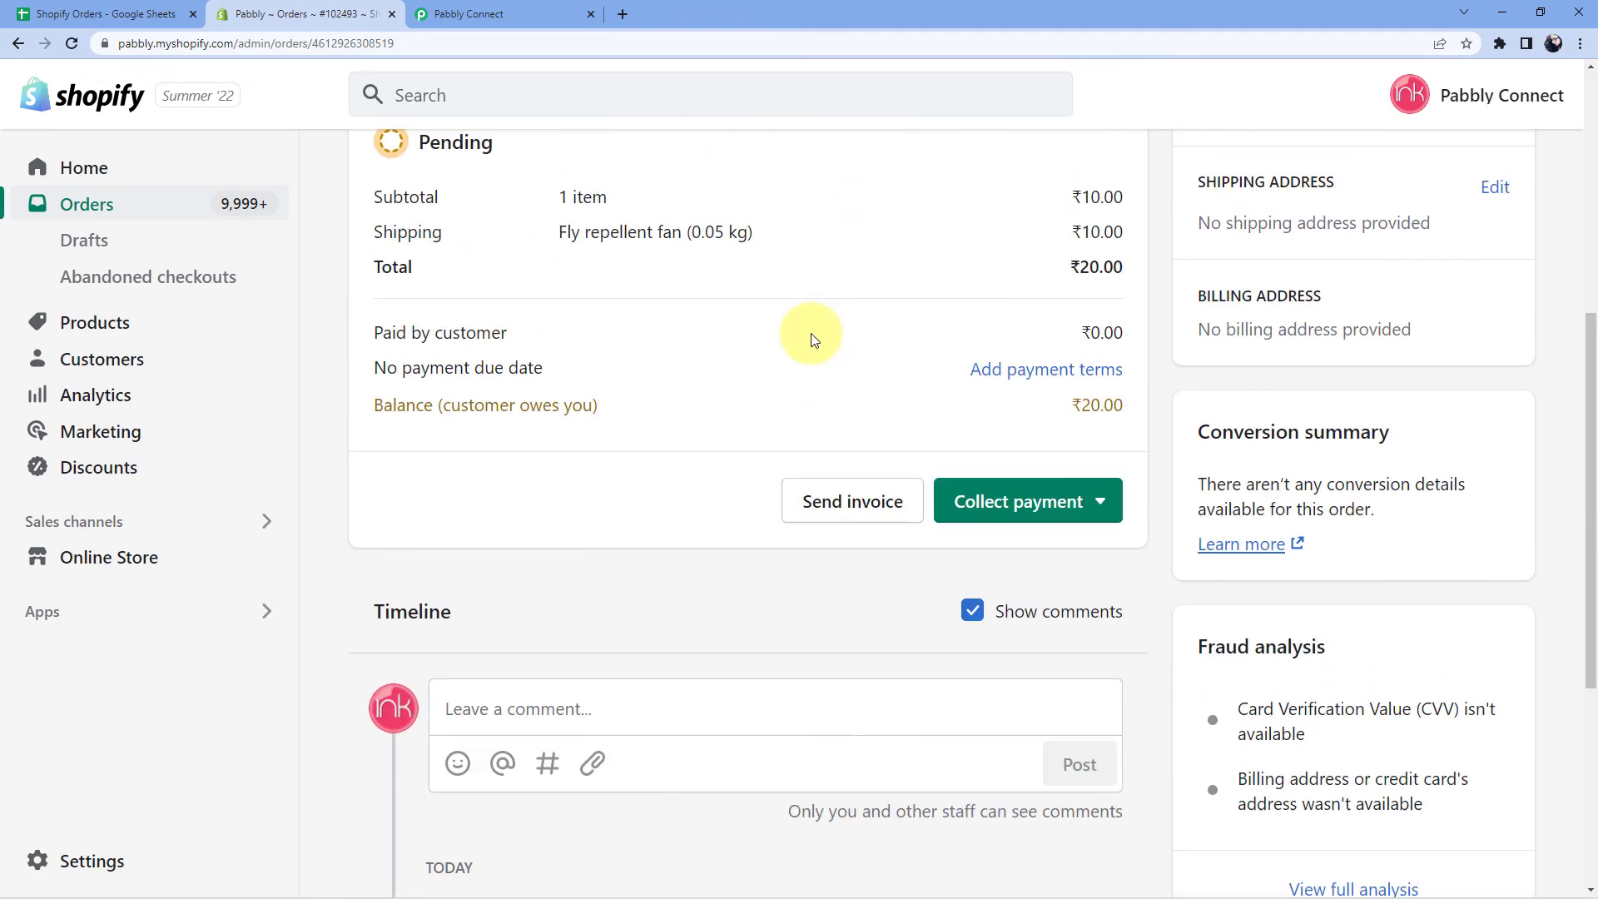
{"action": "scroll", "coordinate": [724, 362], "scroll_direction": "up", "scroll_amount": 1}
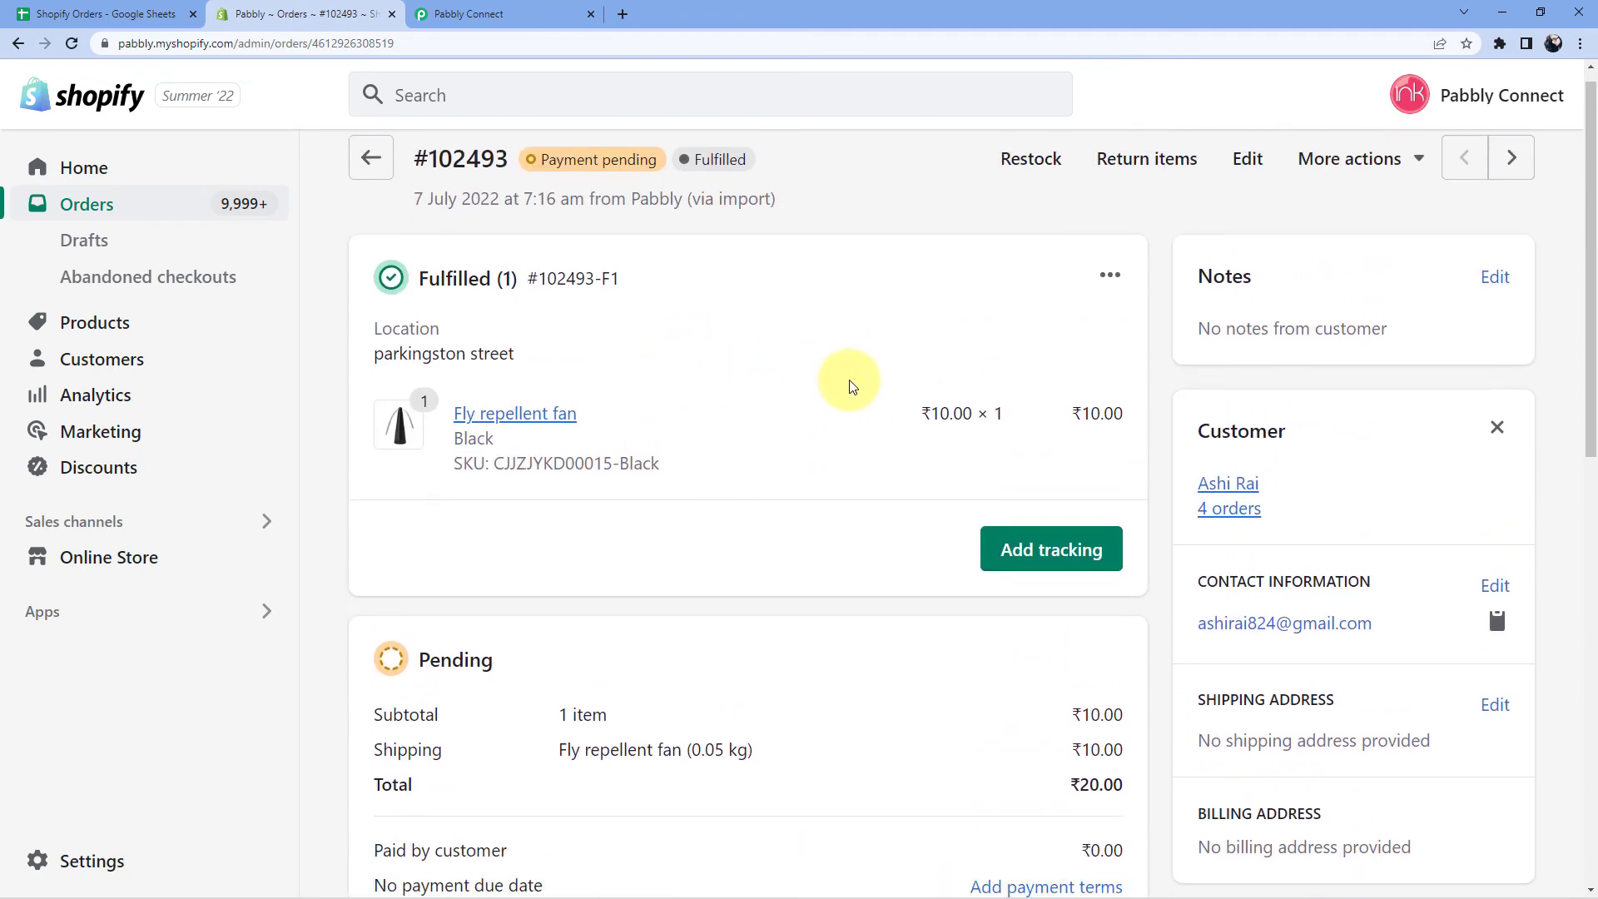
{"action": "scroll", "coordinate": [849, 382], "scroll_direction": "down", "scroll_amount": 3}
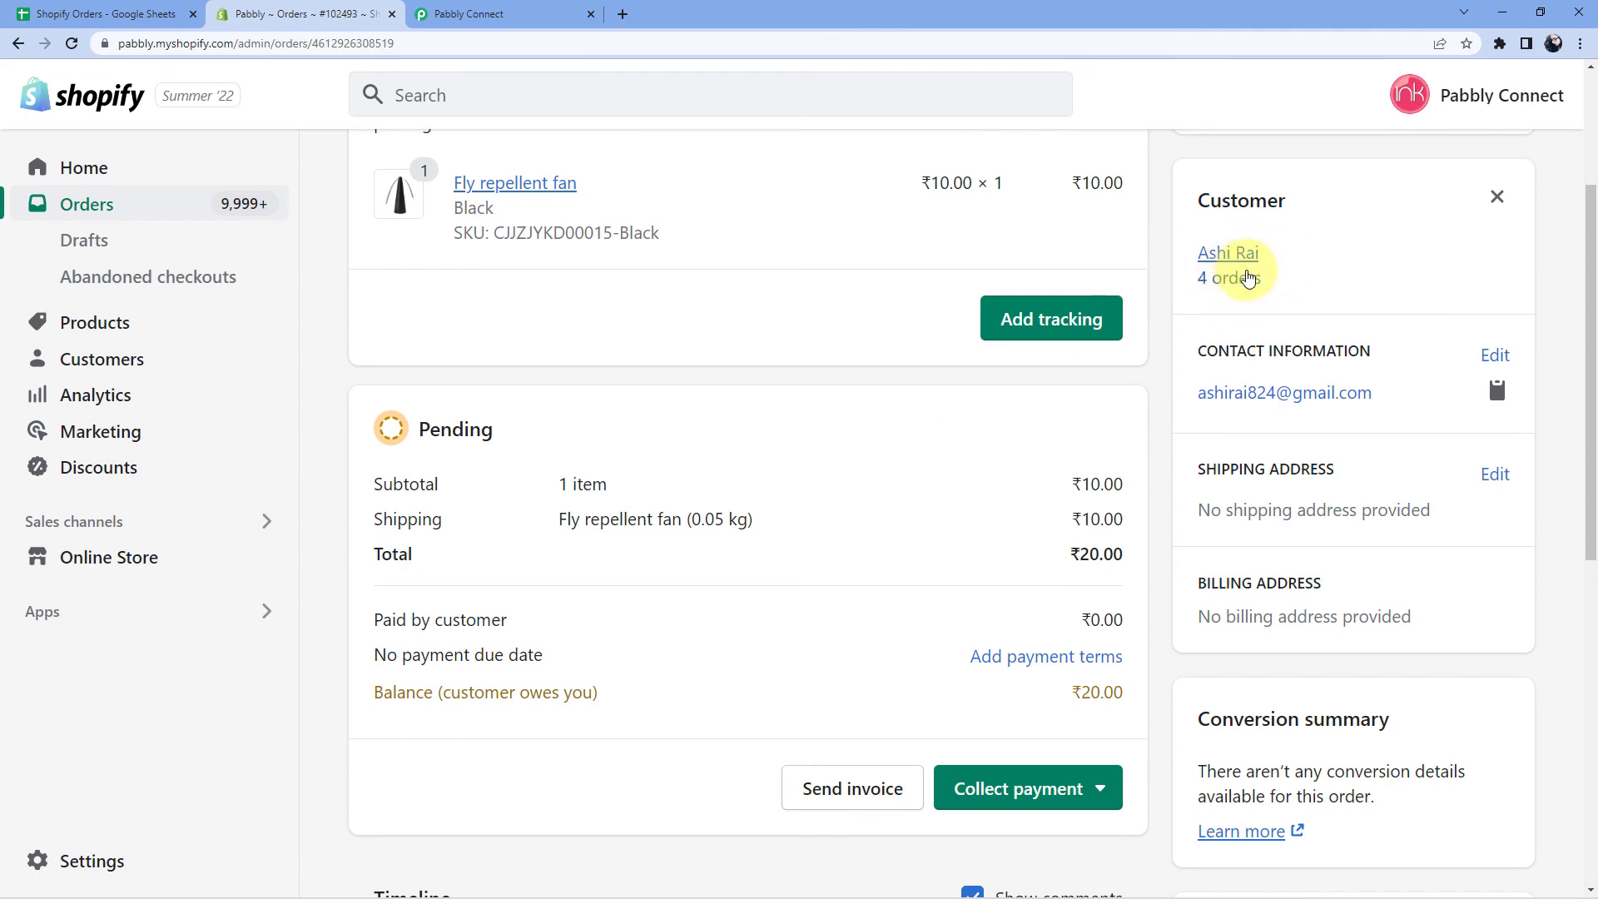
{"action": "scroll", "coordinate": [899, 333], "scroll_direction": "up", "scroll_amount": 3}
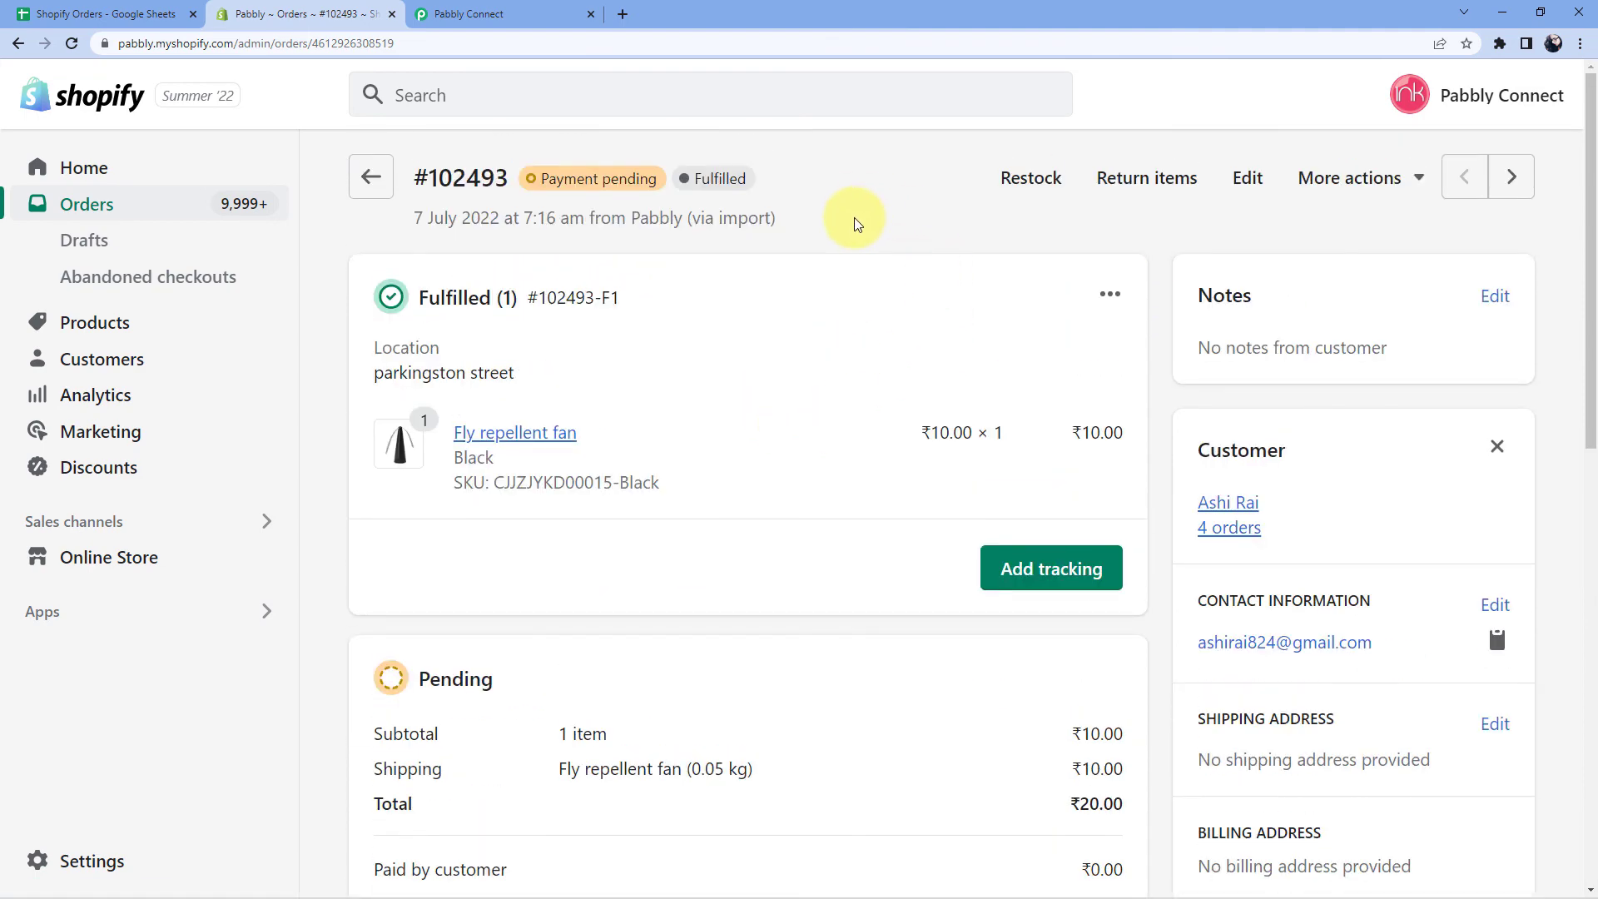
{"action": "left_click", "coordinate": [126, 14]}
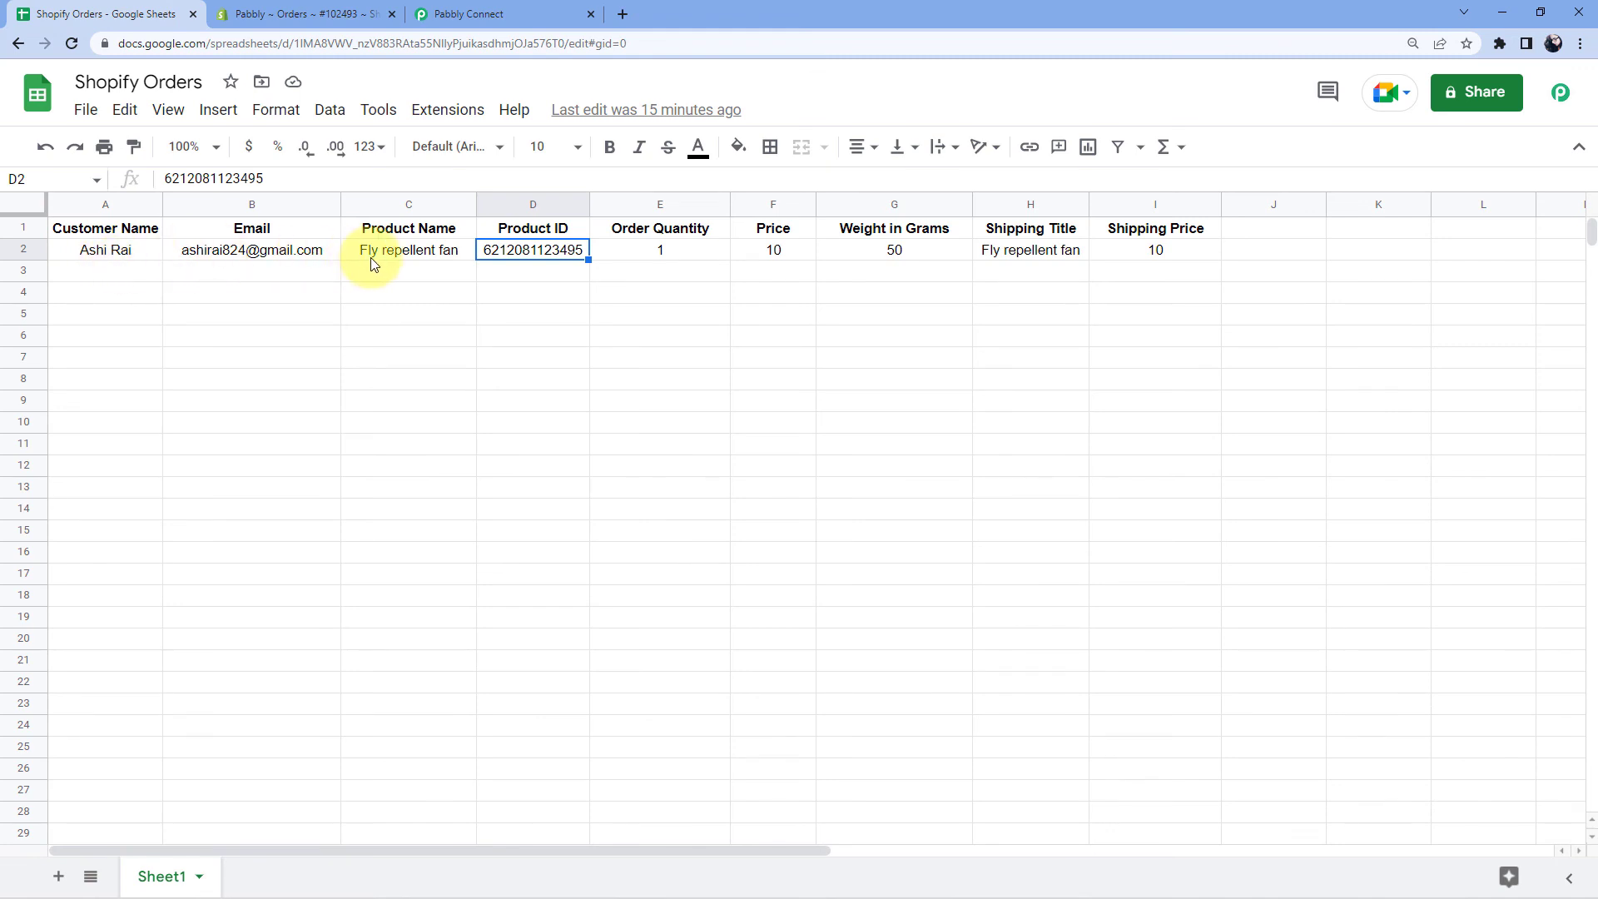
{"action": "left_click", "coordinate": [262, 6]}
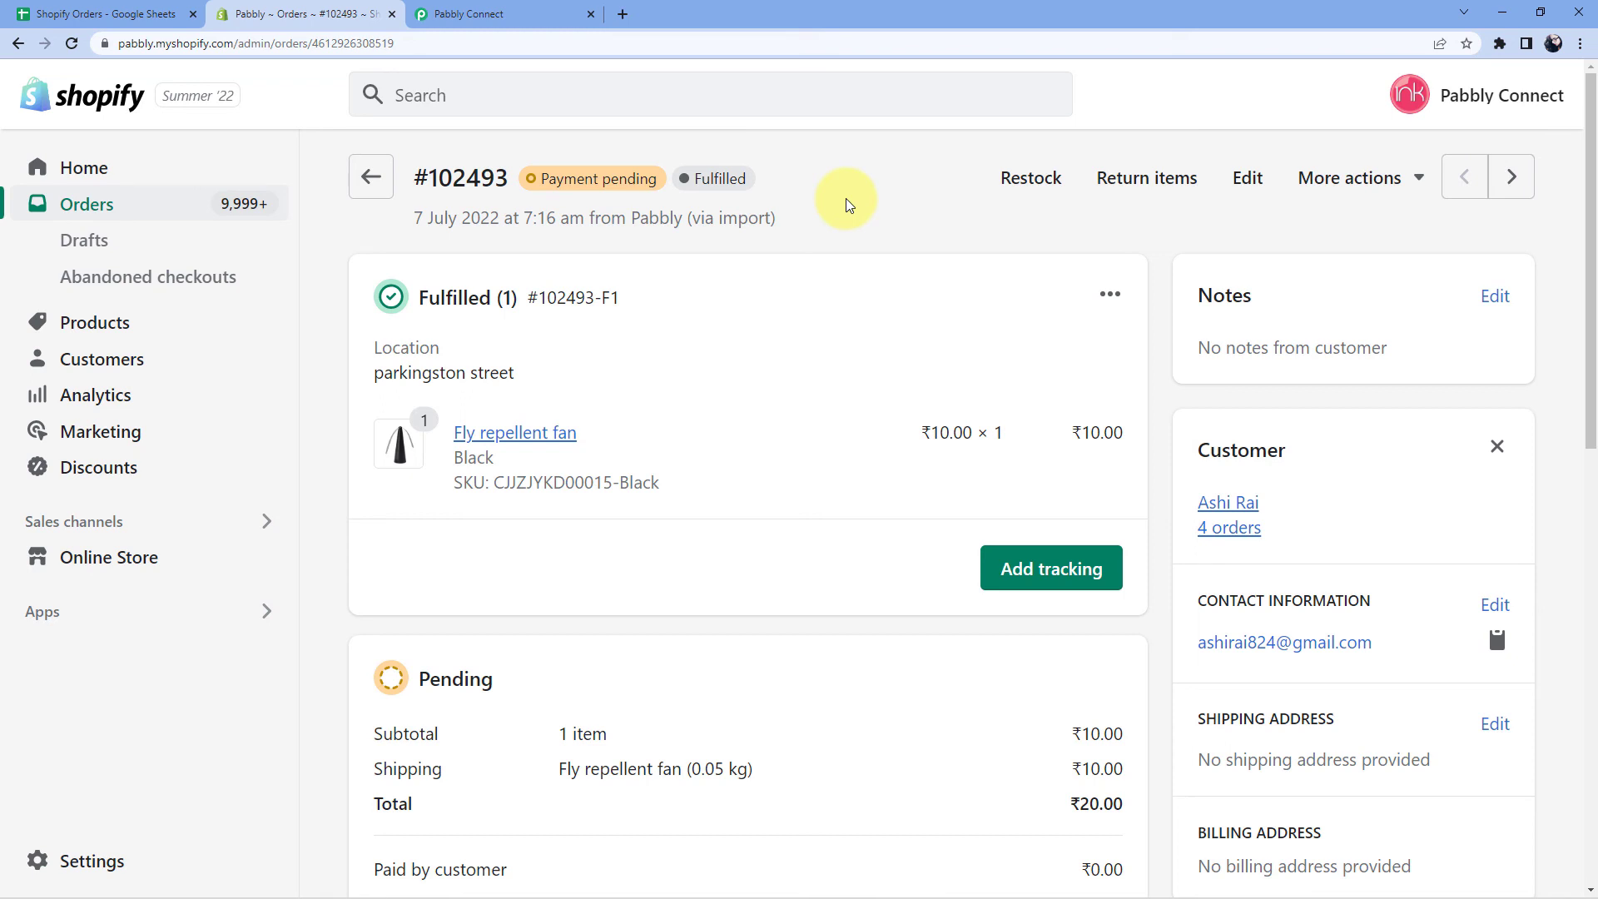
{"action": "left_click", "coordinate": [539, 10]}
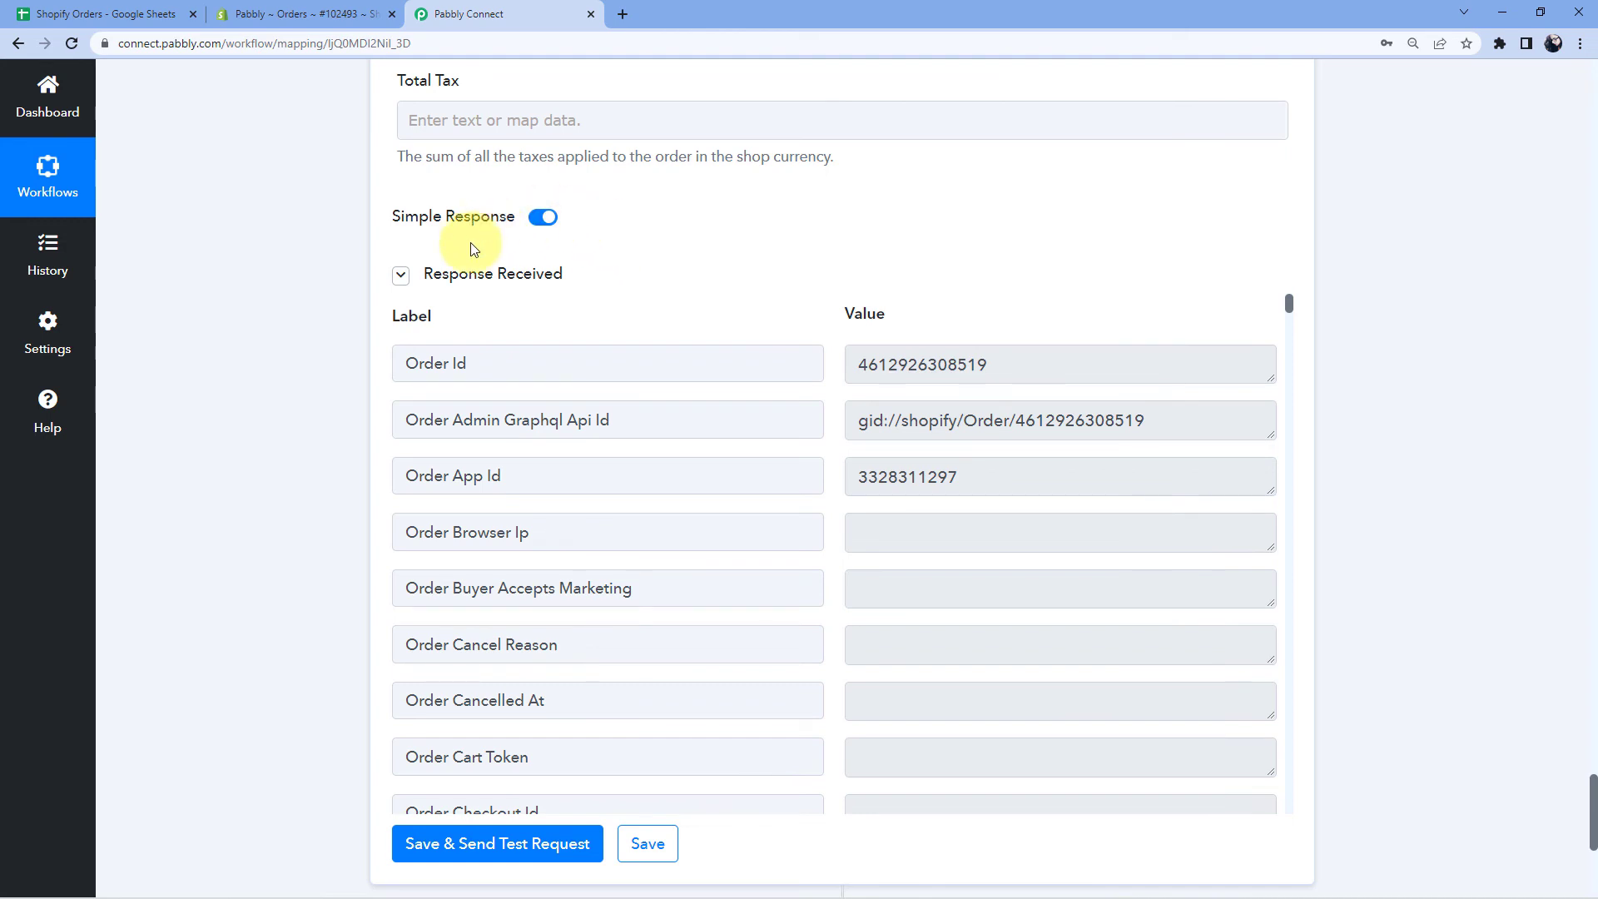
{"action": "left_click", "coordinate": [117, 13]}
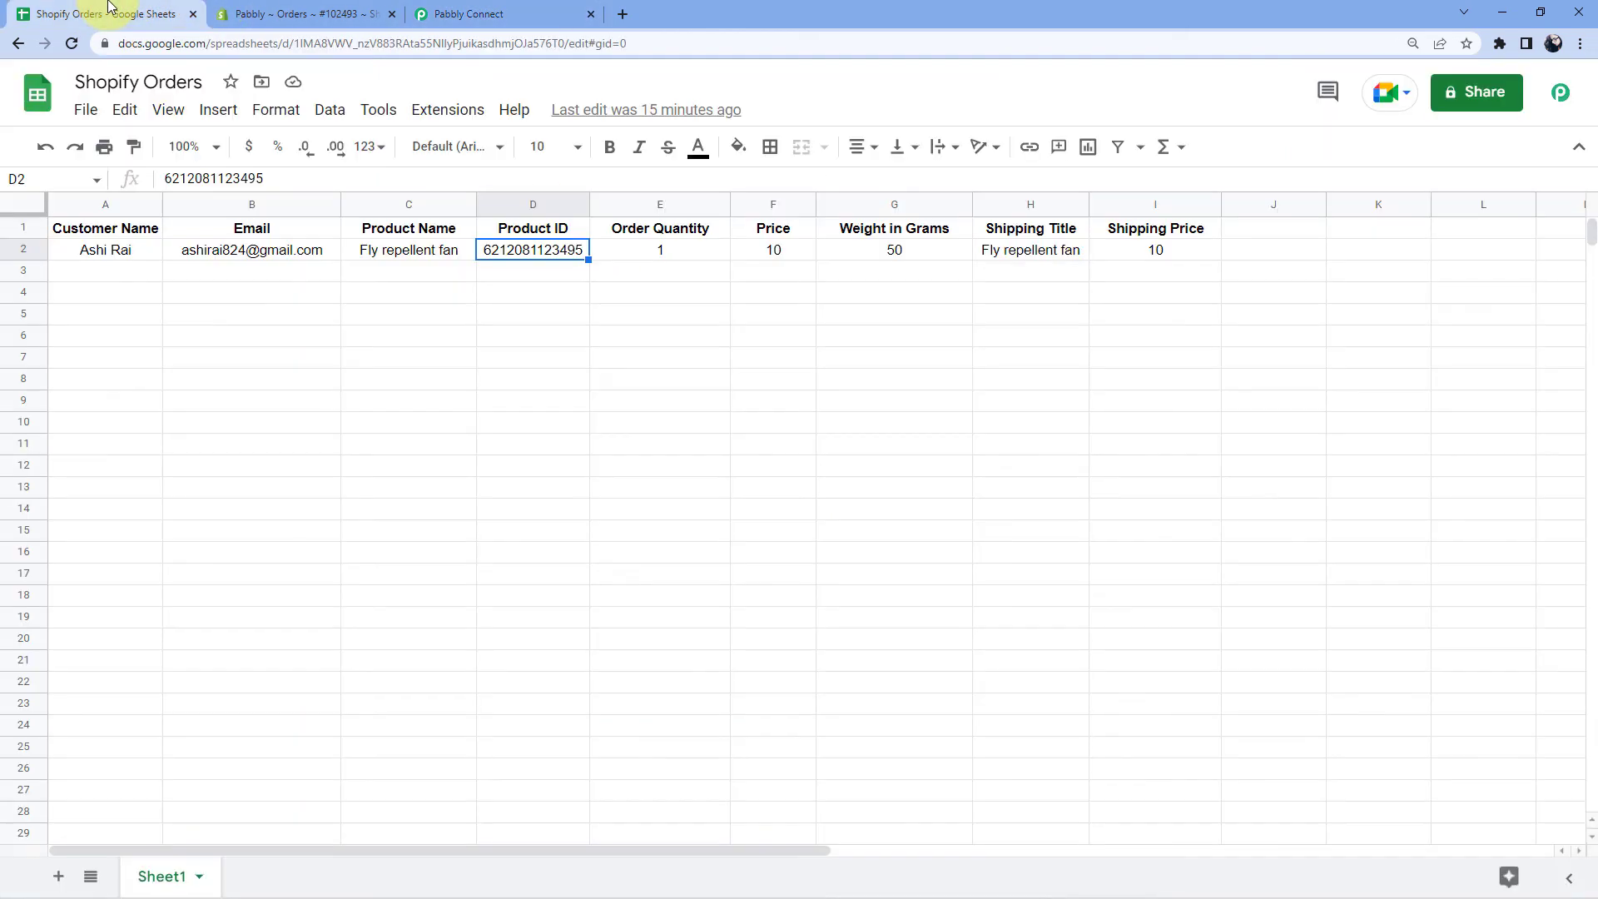
Copy row 2's customer and product details (A2:D2) into row 3.
{"action": "left_click", "coordinate": [146, 277]}
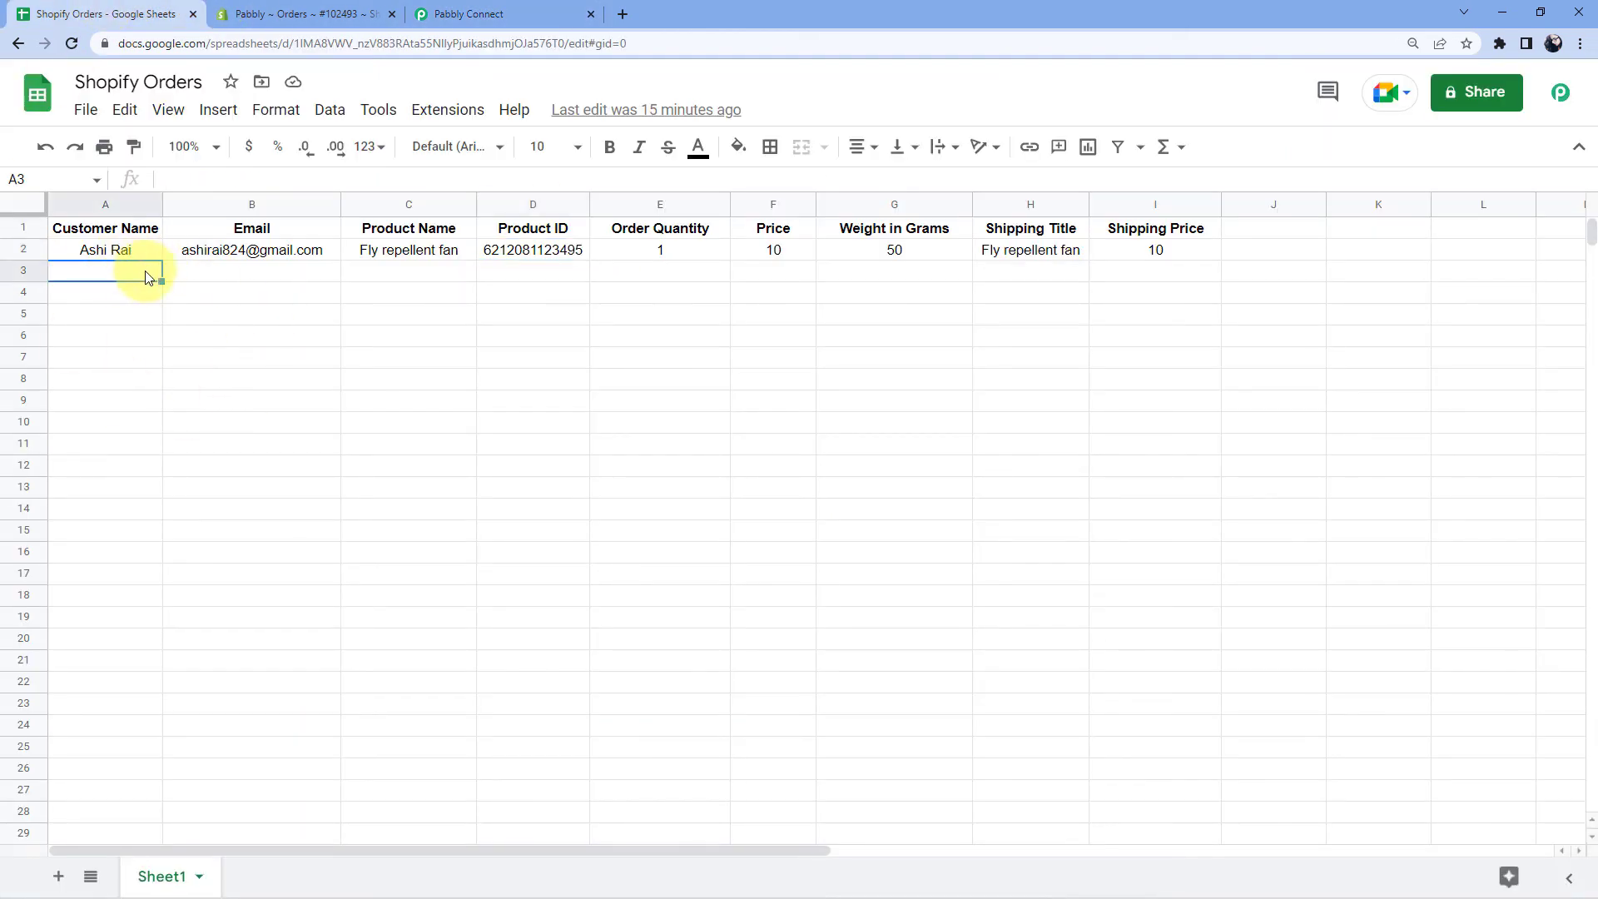
{"action": "left_click_drag", "start_coordinate": [115, 251], "coordinate": [548, 267]}
{"action": "key", "text": "ctrl+c"}
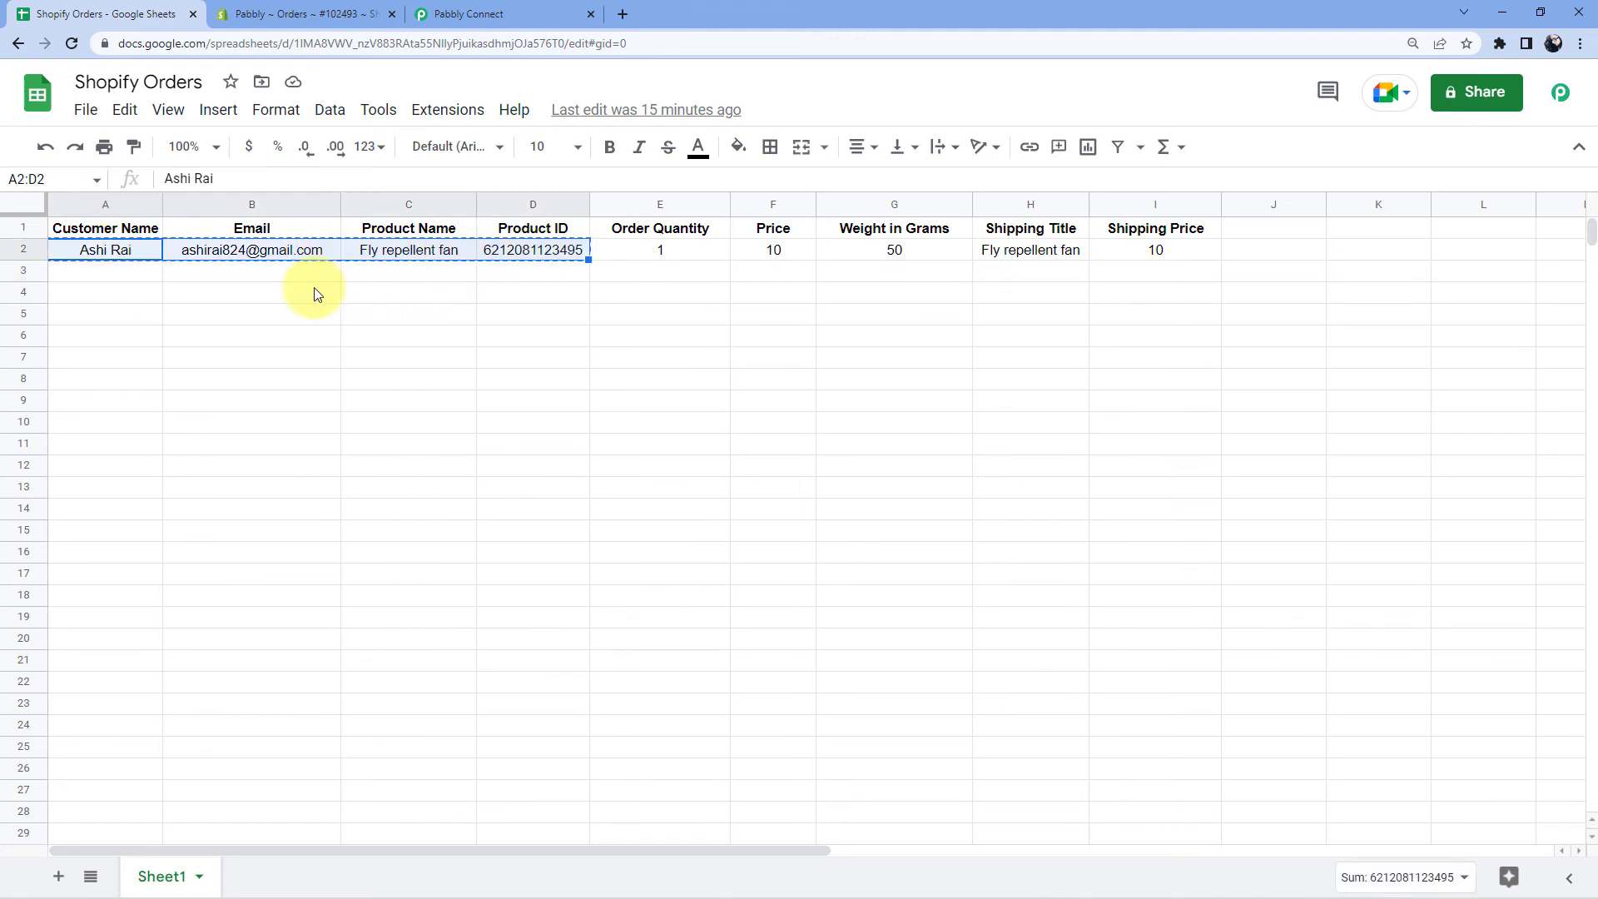
{"action": "left_click", "coordinate": [133, 275]}
{"action": "key", "text": "ctrl+v"}
Fill row 3 with quantity 10, price 15 and weight 500.
{"action": "left_click", "coordinate": [653, 274]}
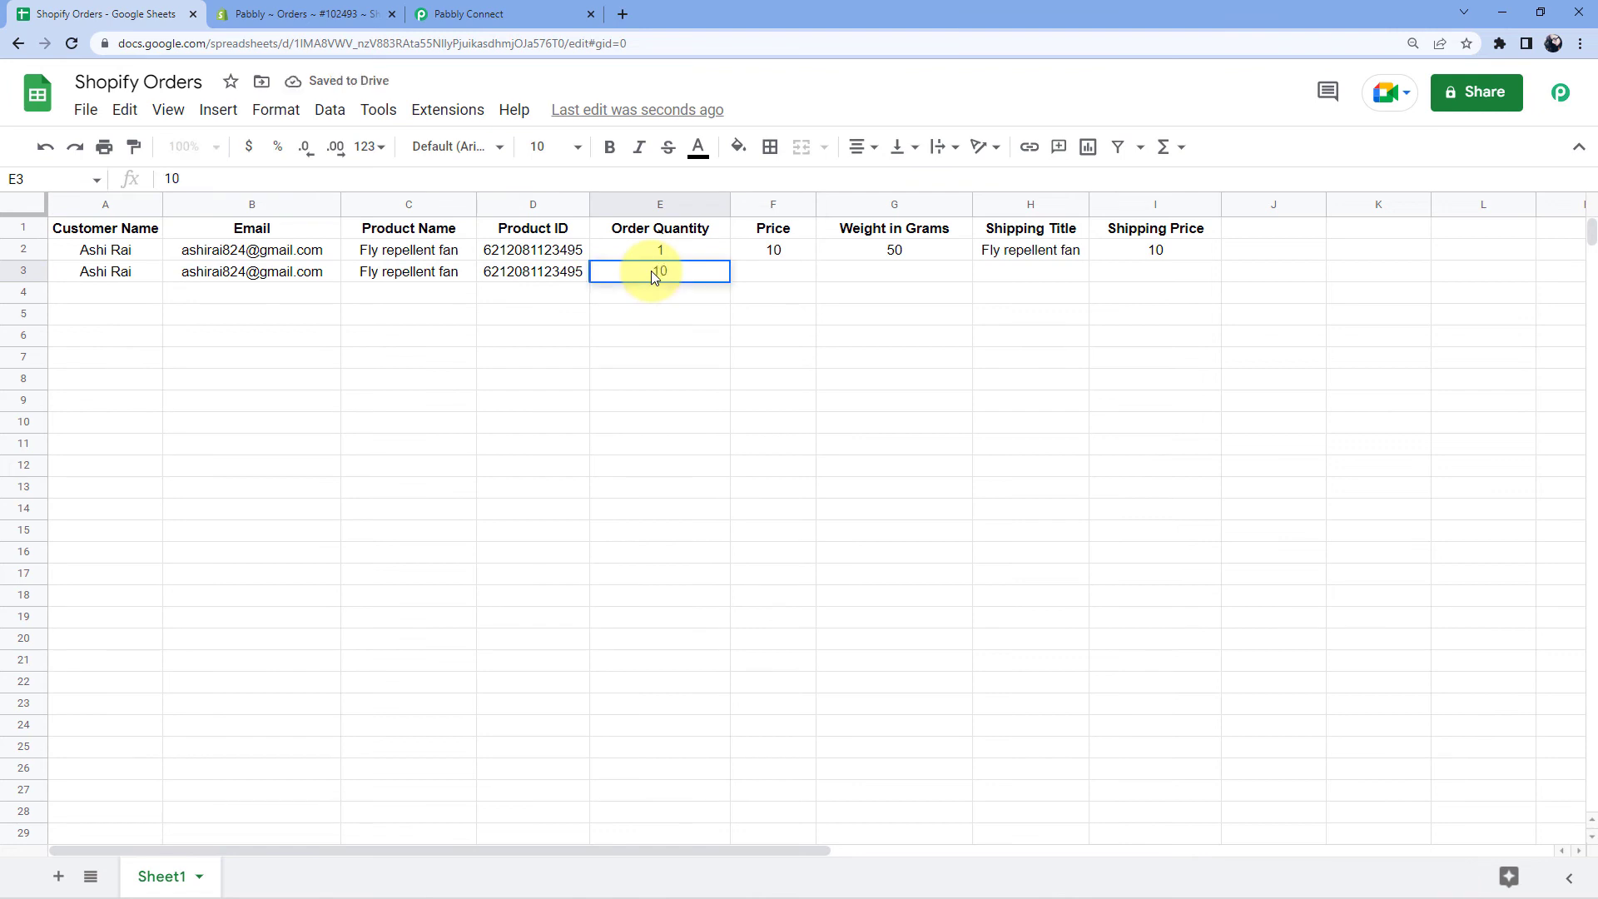
{"action": "left_click", "coordinate": [776, 272]}
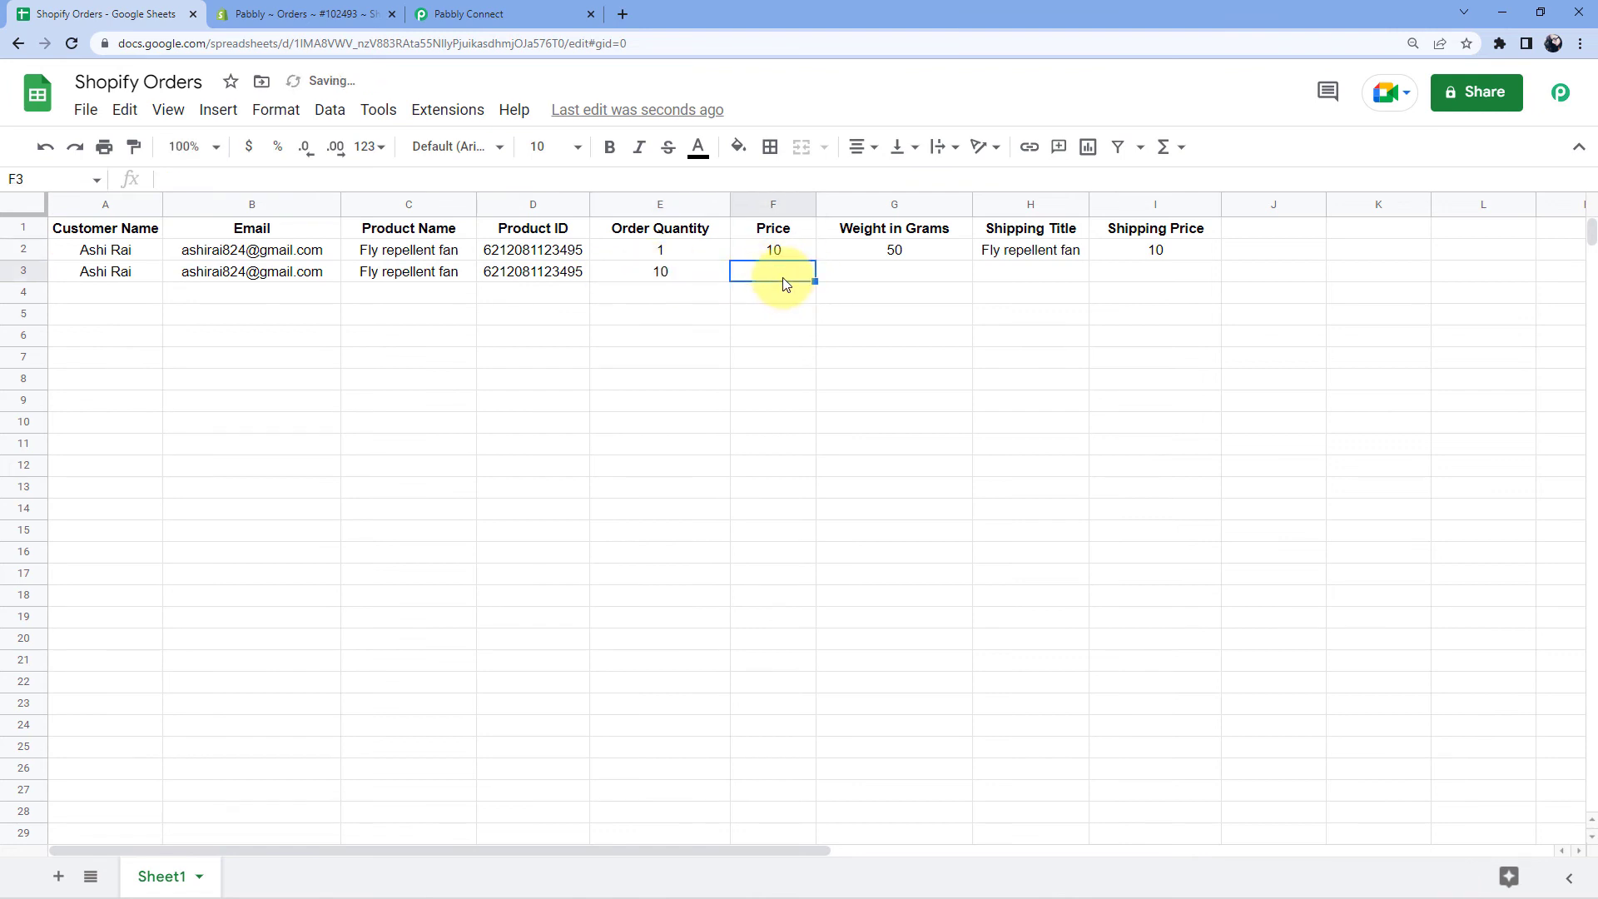
{"action": "left_click", "coordinate": [893, 272]}
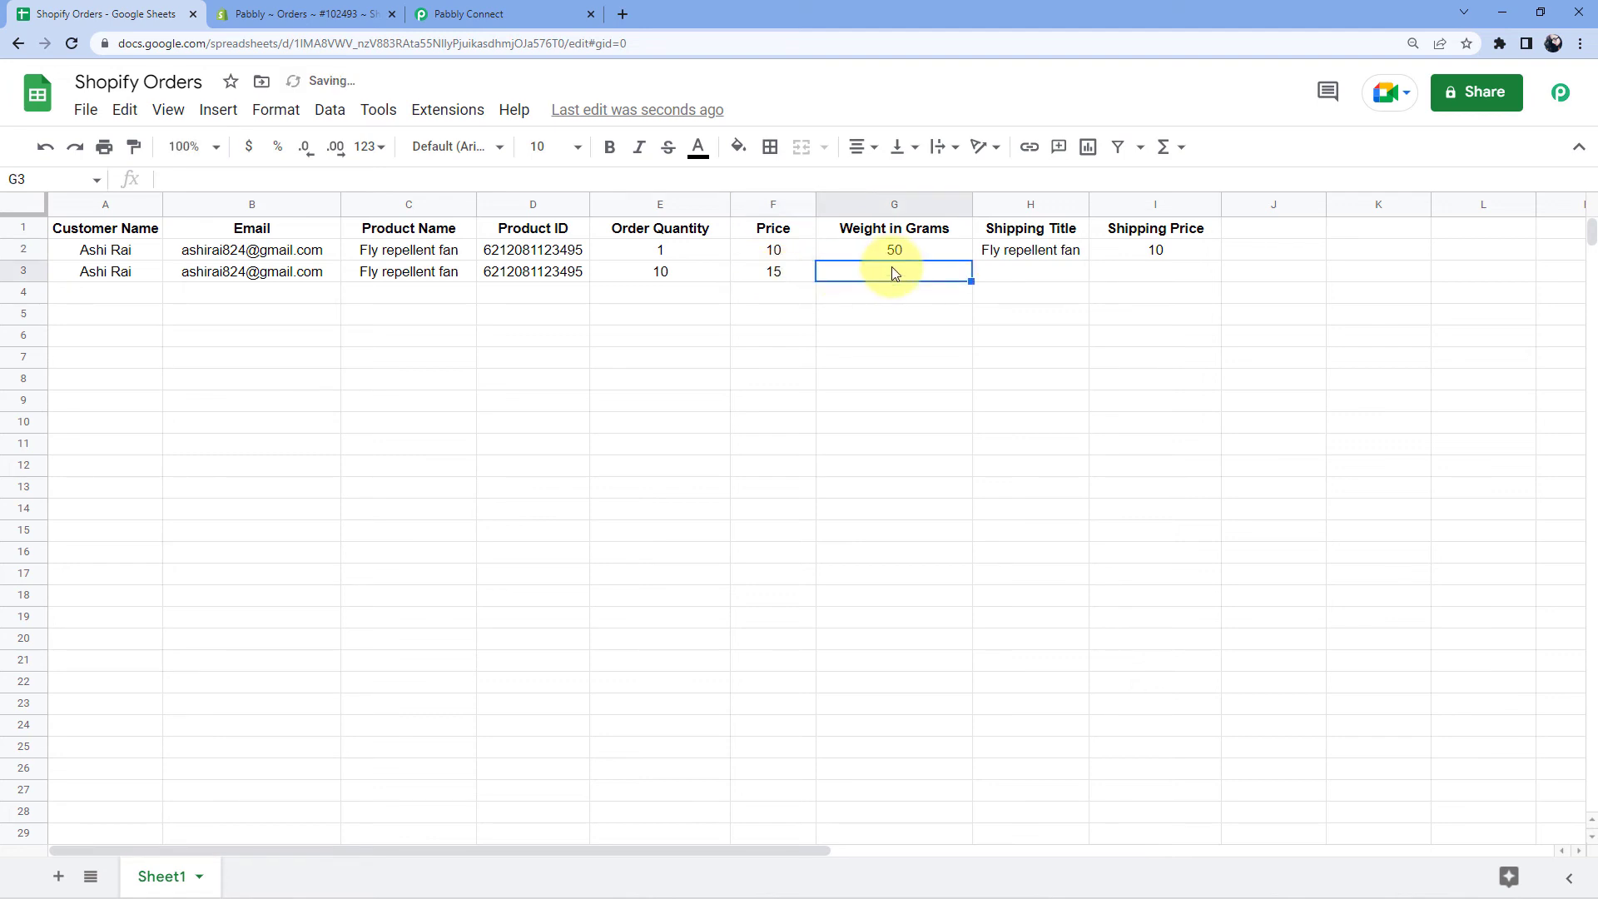
{"action": "double_click", "coordinate": [893, 272]}
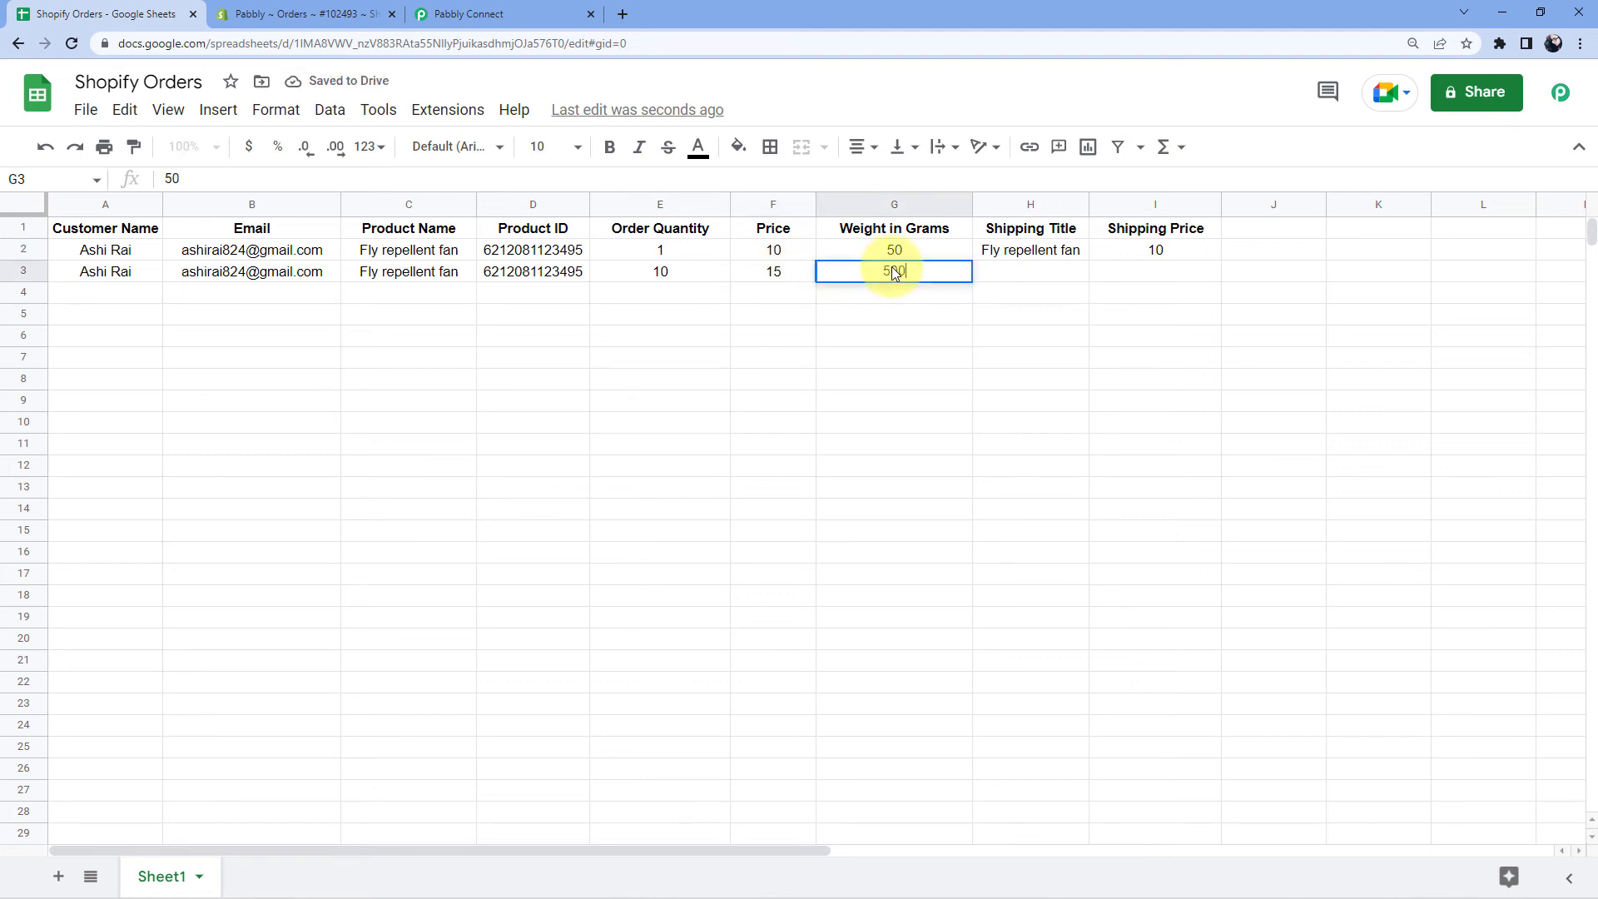
{"action": "type", "text": "0"}
Copy the shipping title and price from H2:I2 into H3, then return to Shopify's Orders list.
{"action": "left_click", "coordinate": [1027, 266]}
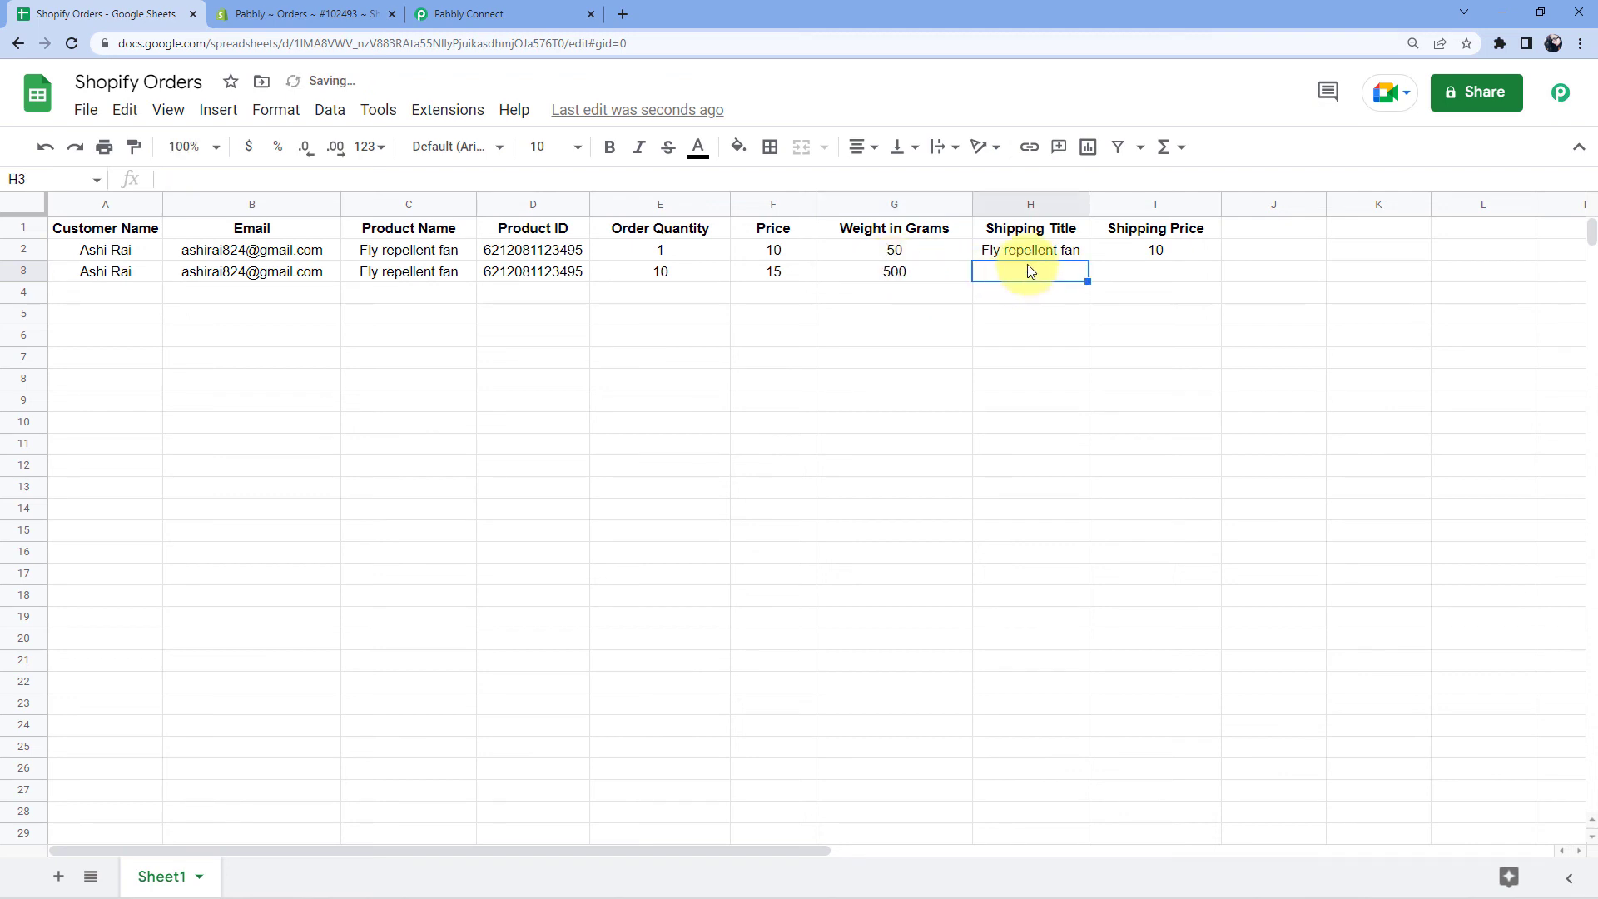
{"action": "left_click_drag", "start_coordinate": [1032, 251], "coordinate": [1145, 256]}
{"action": "key", "text": "ctrl+c"}
{"action": "left_click", "coordinate": [1055, 276]}
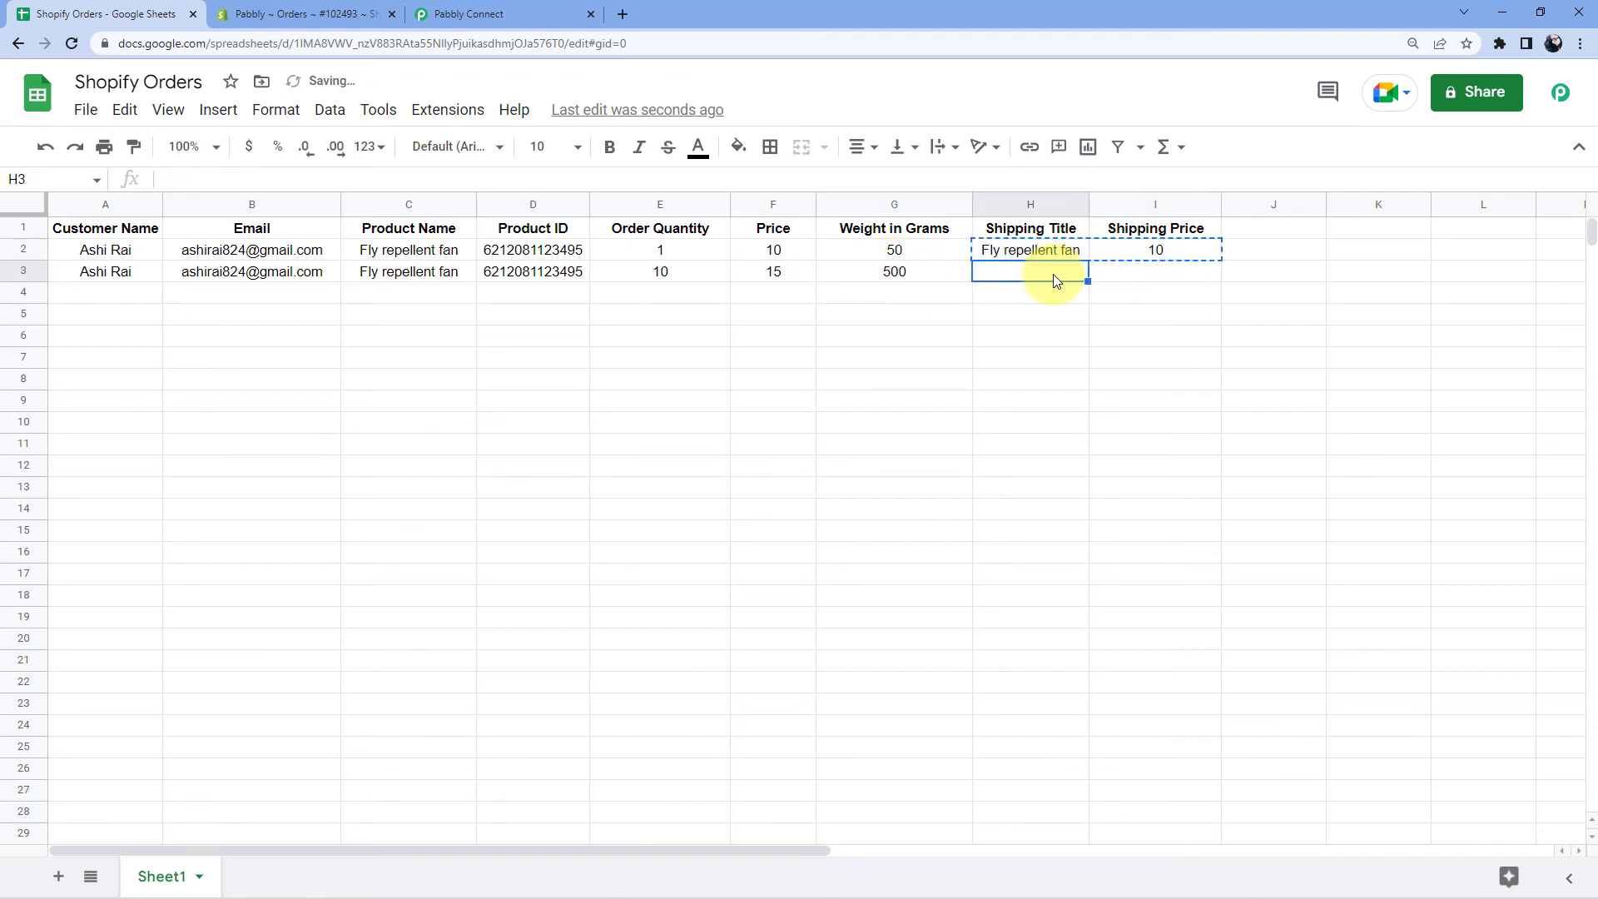
{"action": "key", "text": "ctrl+v"}
{"action": "left_click", "coordinate": [1039, 297]}
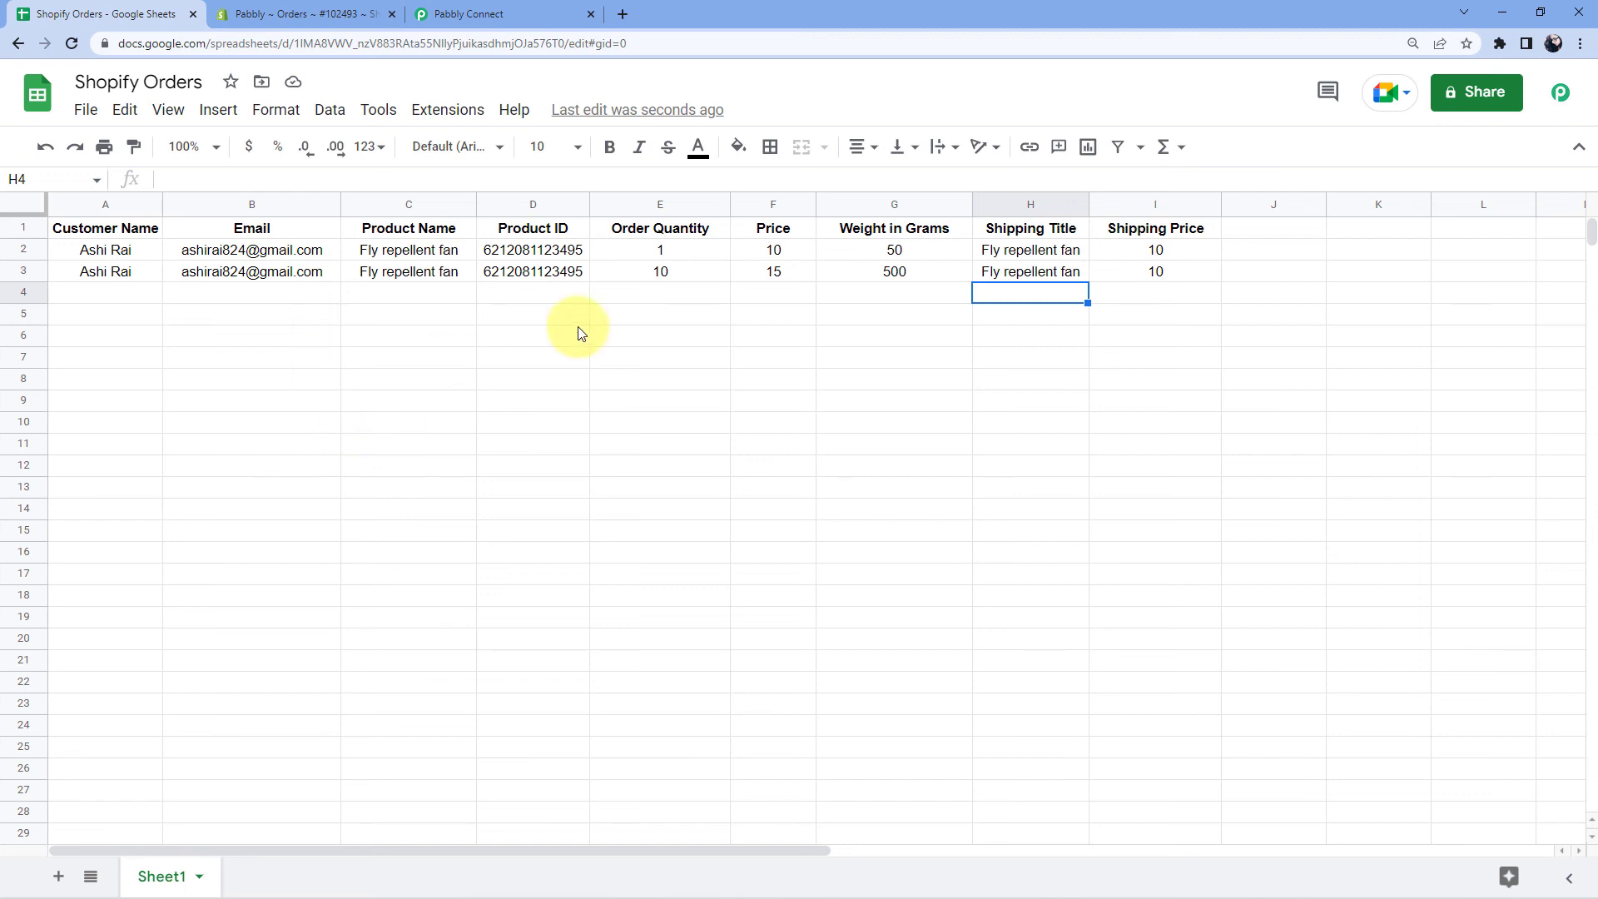
{"action": "left_click", "coordinate": [307, 19]}
{"action": "left_click", "coordinate": [373, 175]}
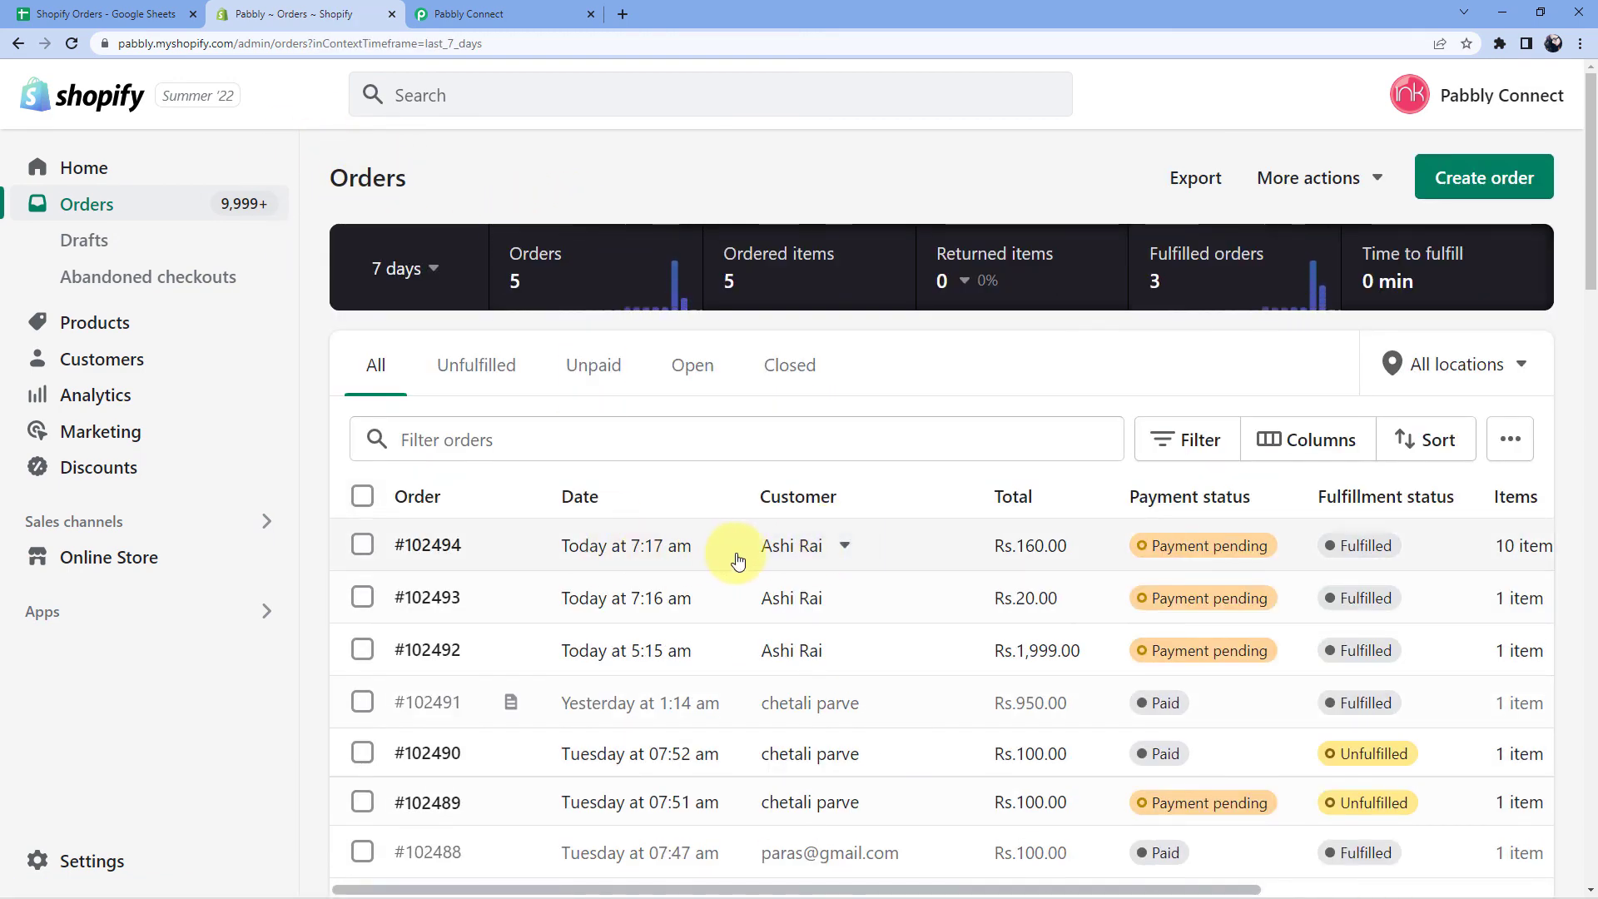
Open order #102494 and check its line item of 10 Fly repellent fans at ₹15.00.
{"action": "left_click", "coordinate": [676, 546]}
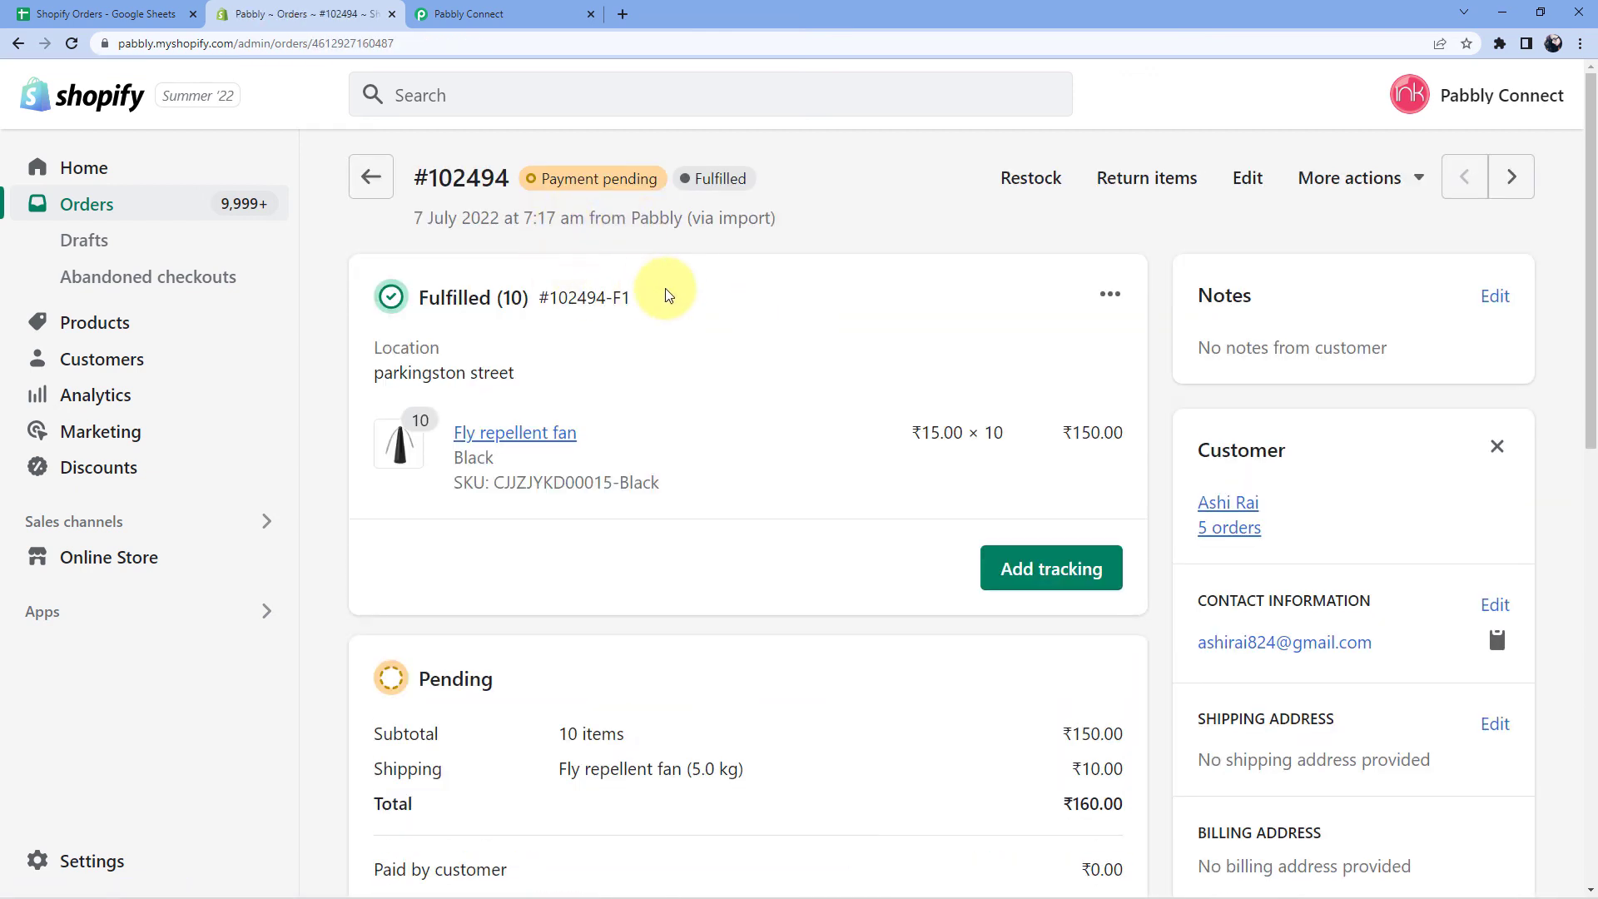
{"action": "scroll", "coordinate": [666, 296], "scroll_direction": "down", "scroll_amount": 1}
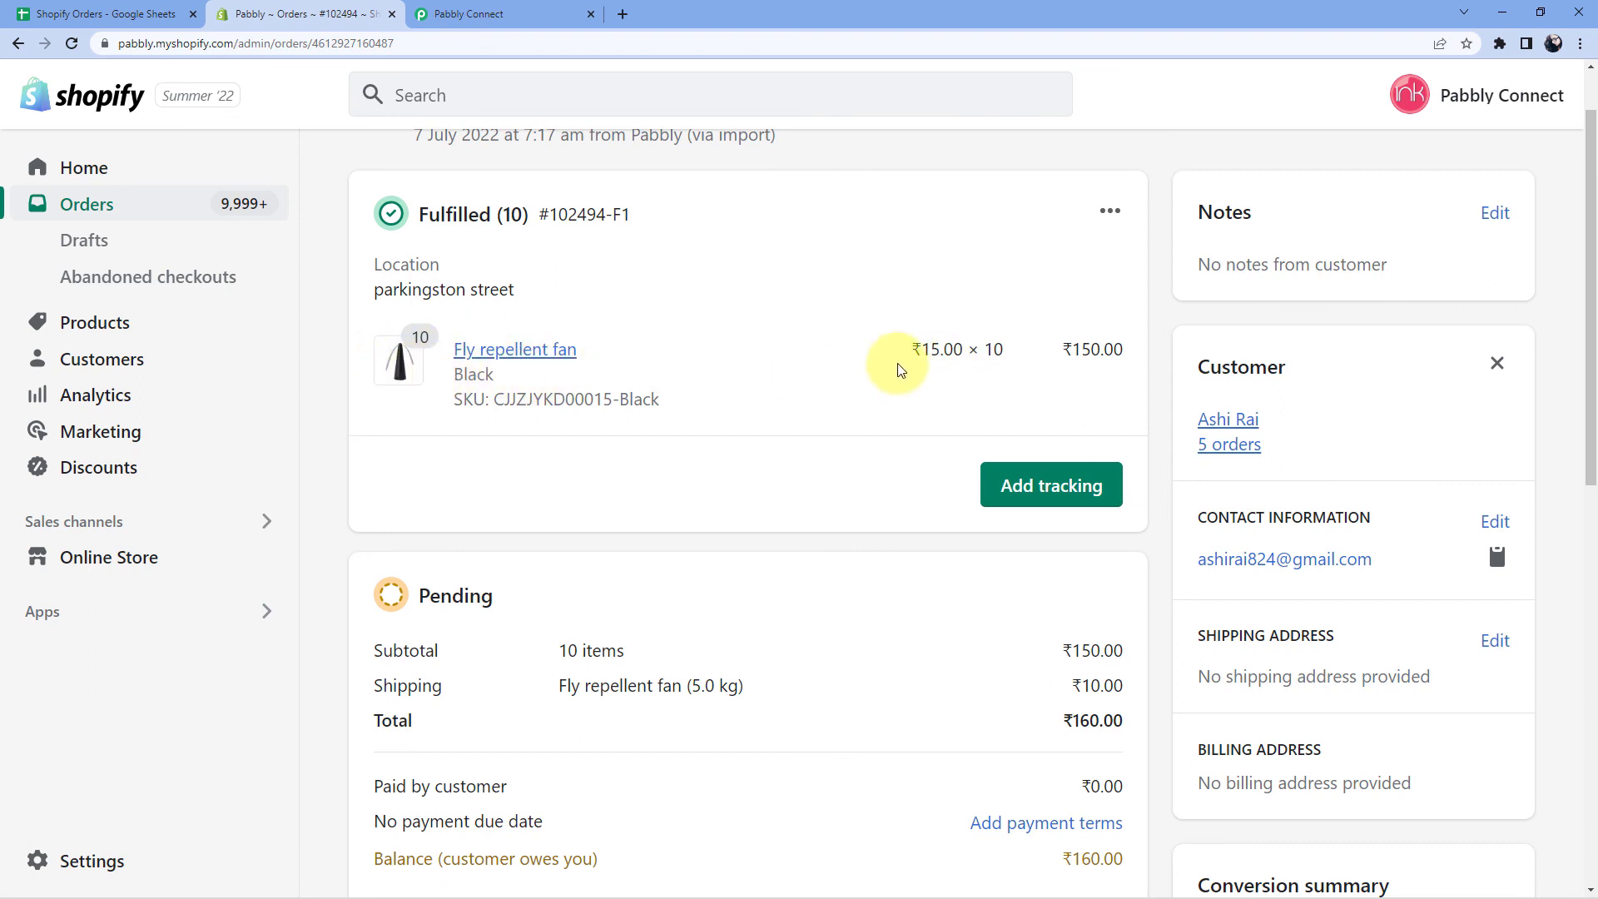
{"action": "left_click_drag", "start_coordinate": [914, 350], "coordinate": [1132, 371]}
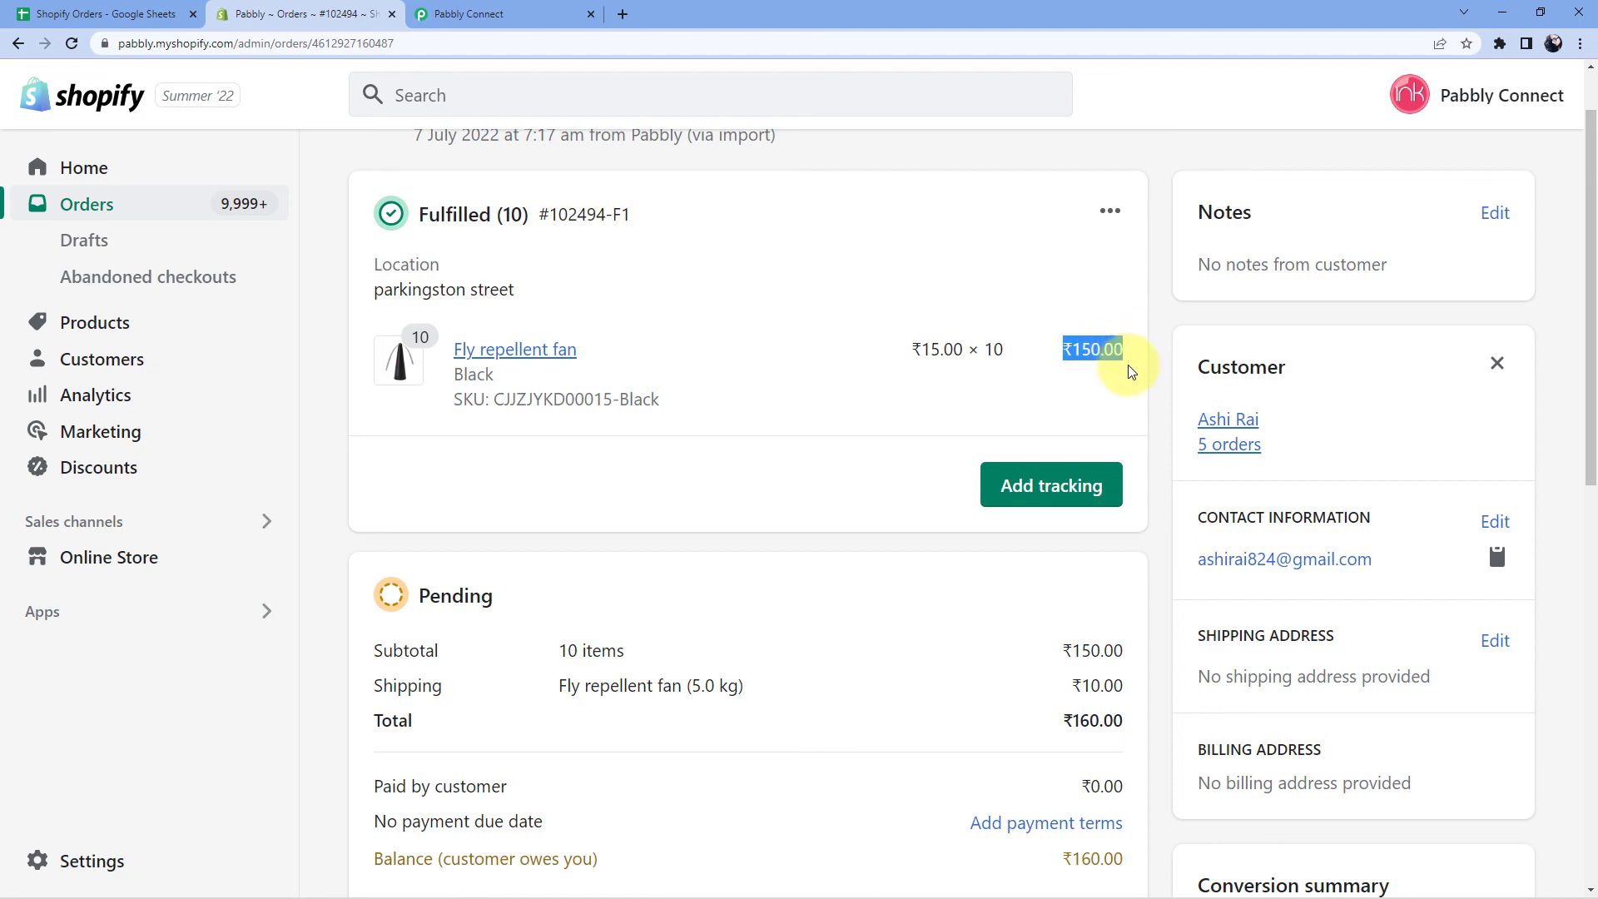
Compare the ₹160.00 total, including ₹10.00 shipping, with the sheet's row 3 values.
{"action": "left_click", "coordinate": [104, 14]}
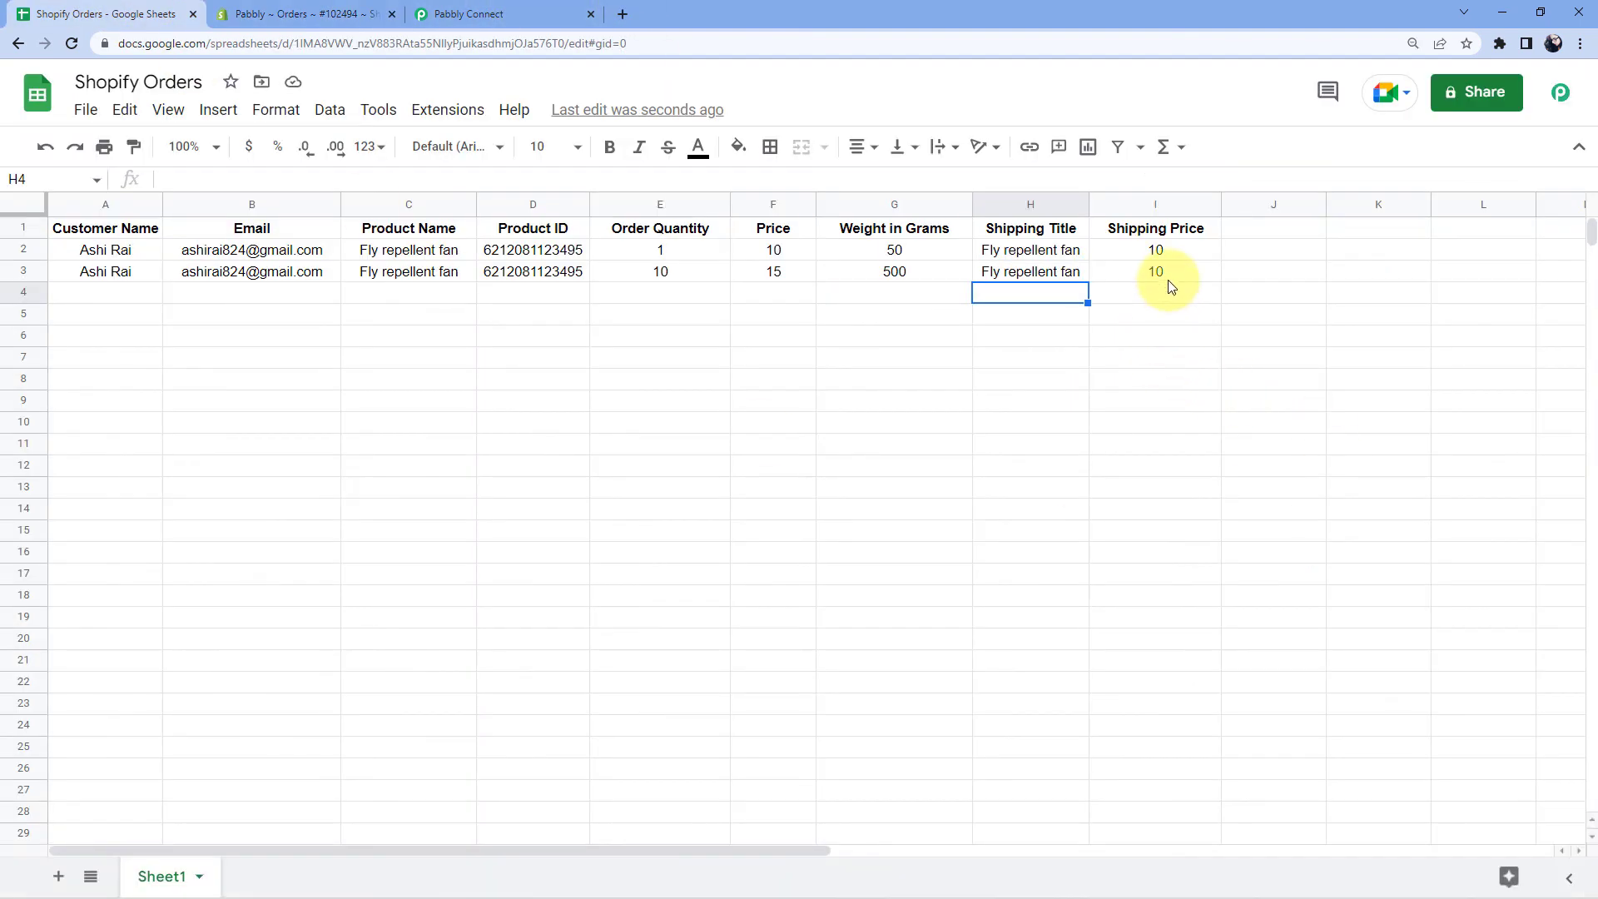
{"action": "left_click", "coordinate": [341, 14]}
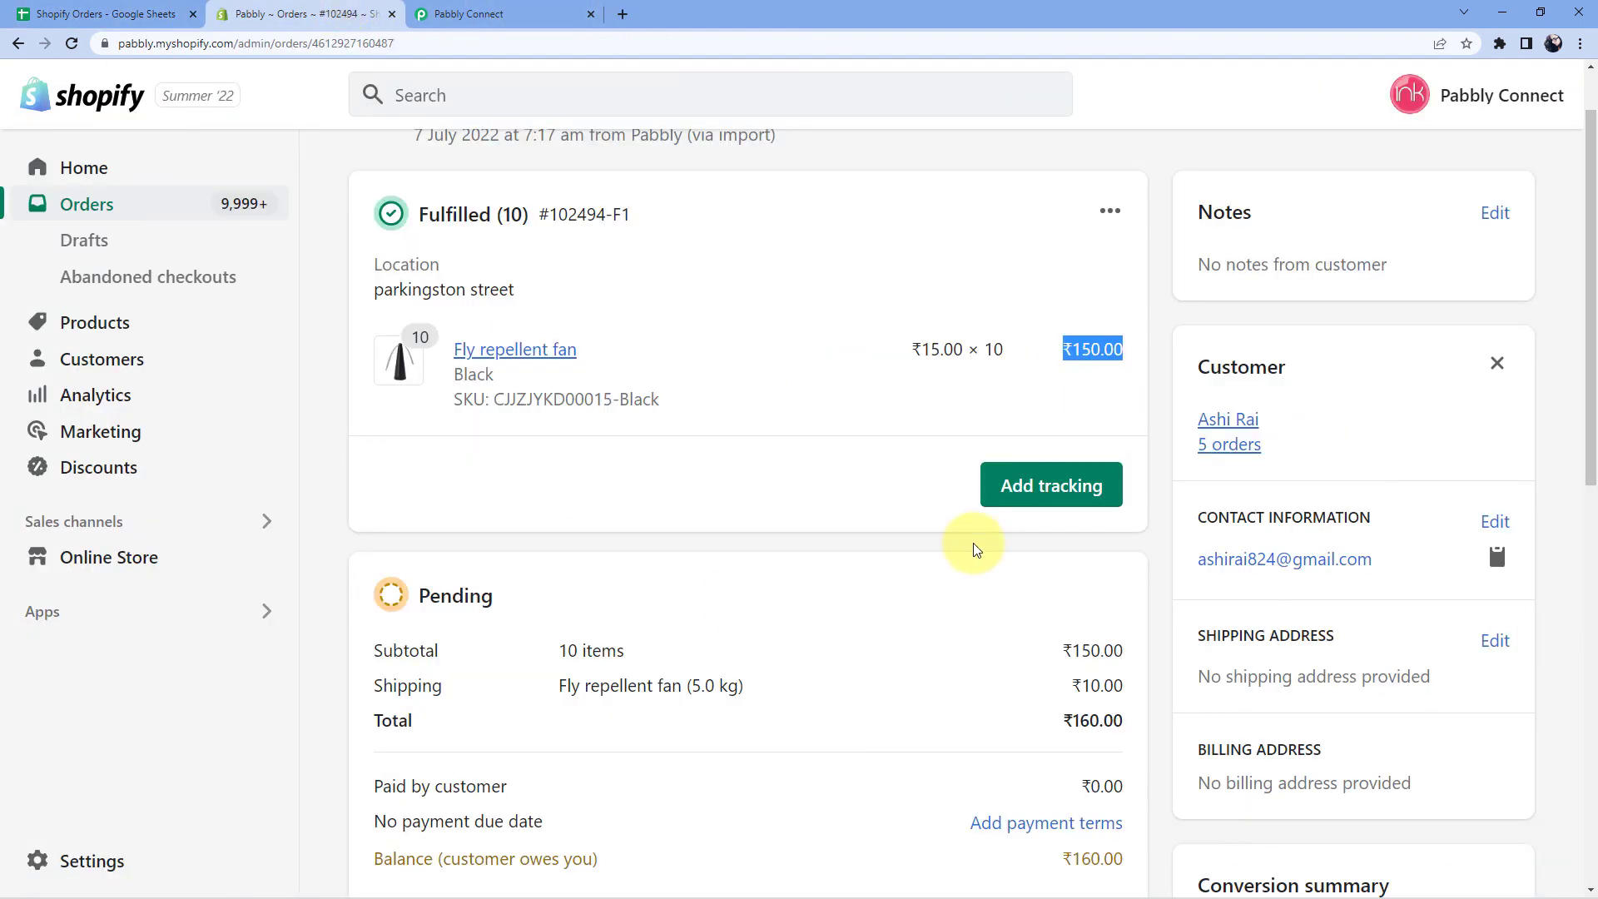
{"action": "scroll", "coordinate": [976, 549], "scroll_direction": "down", "scroll_amount": 2}
{"action": "scroll", "coordinate": [891, 540], "scroll_direction": "up", "scroll_amount": 1}
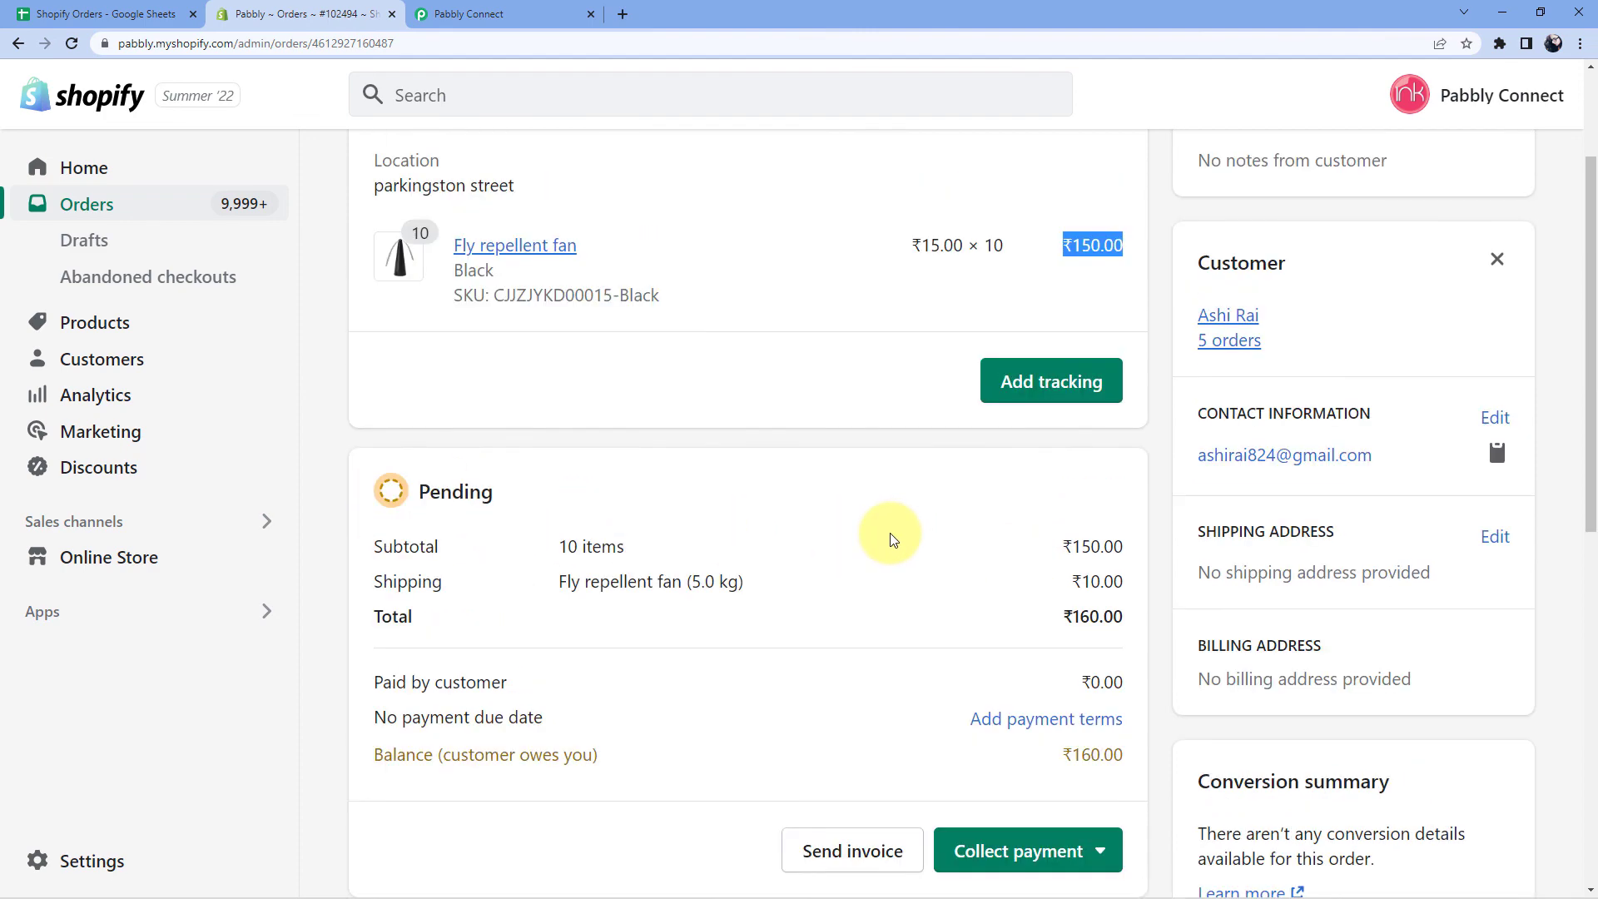
{"action": "scroll", "coordinate": [892, 540], "scroll_direction": "up", "scroll_amount": 2}
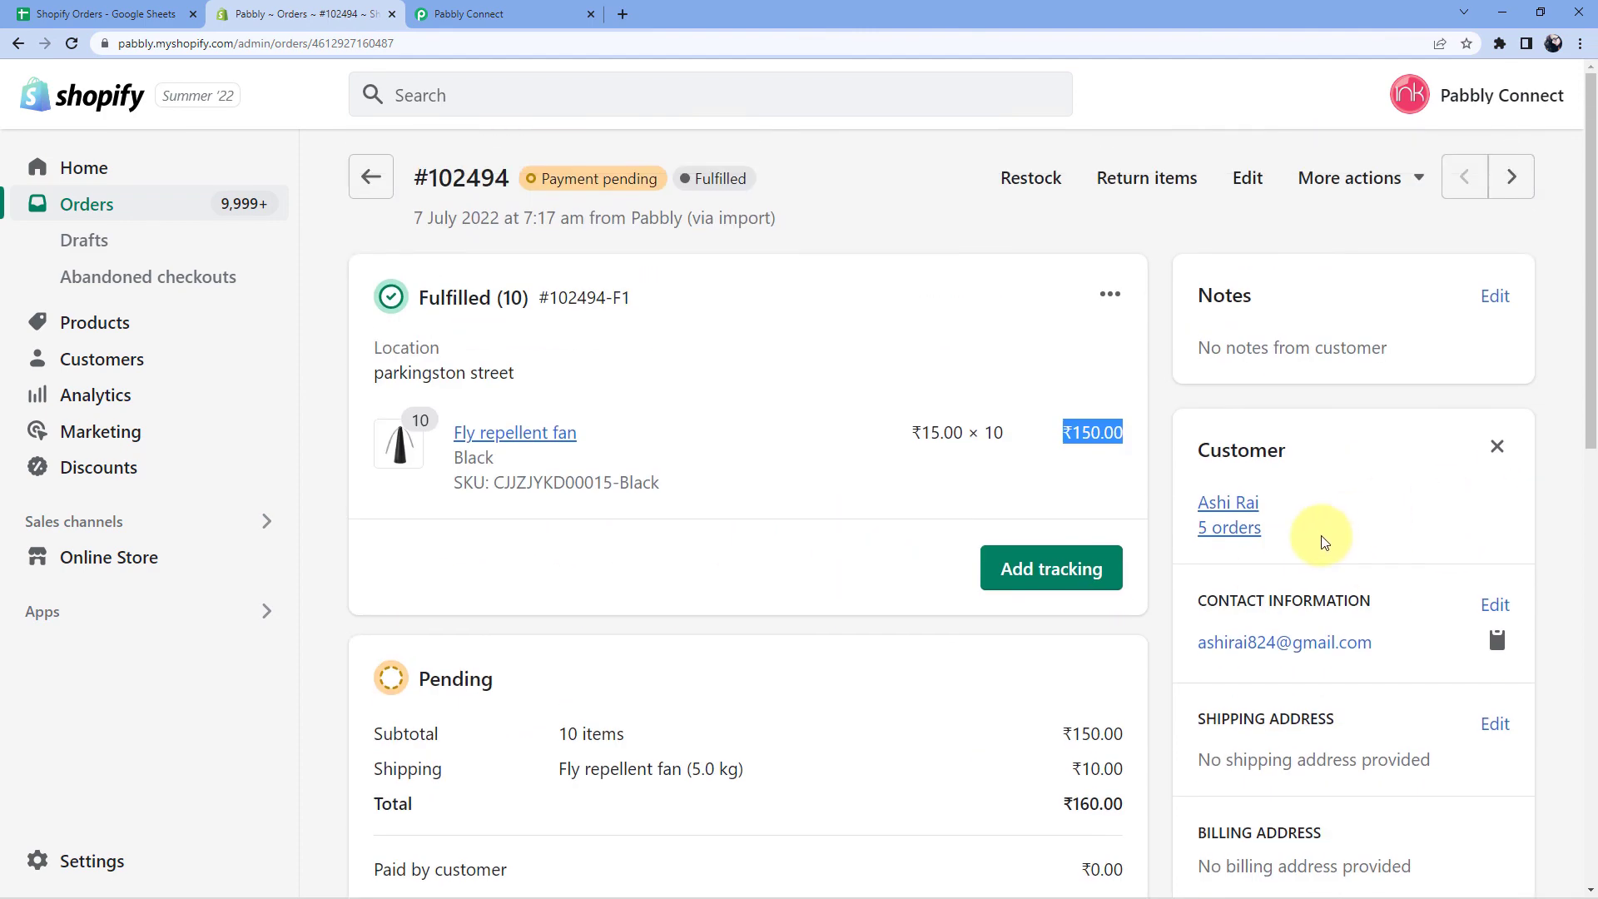
{"action": "left_click", "coordinate": [1157, 416]}
{"action": "left_click", "coordinate": [100, 14]}
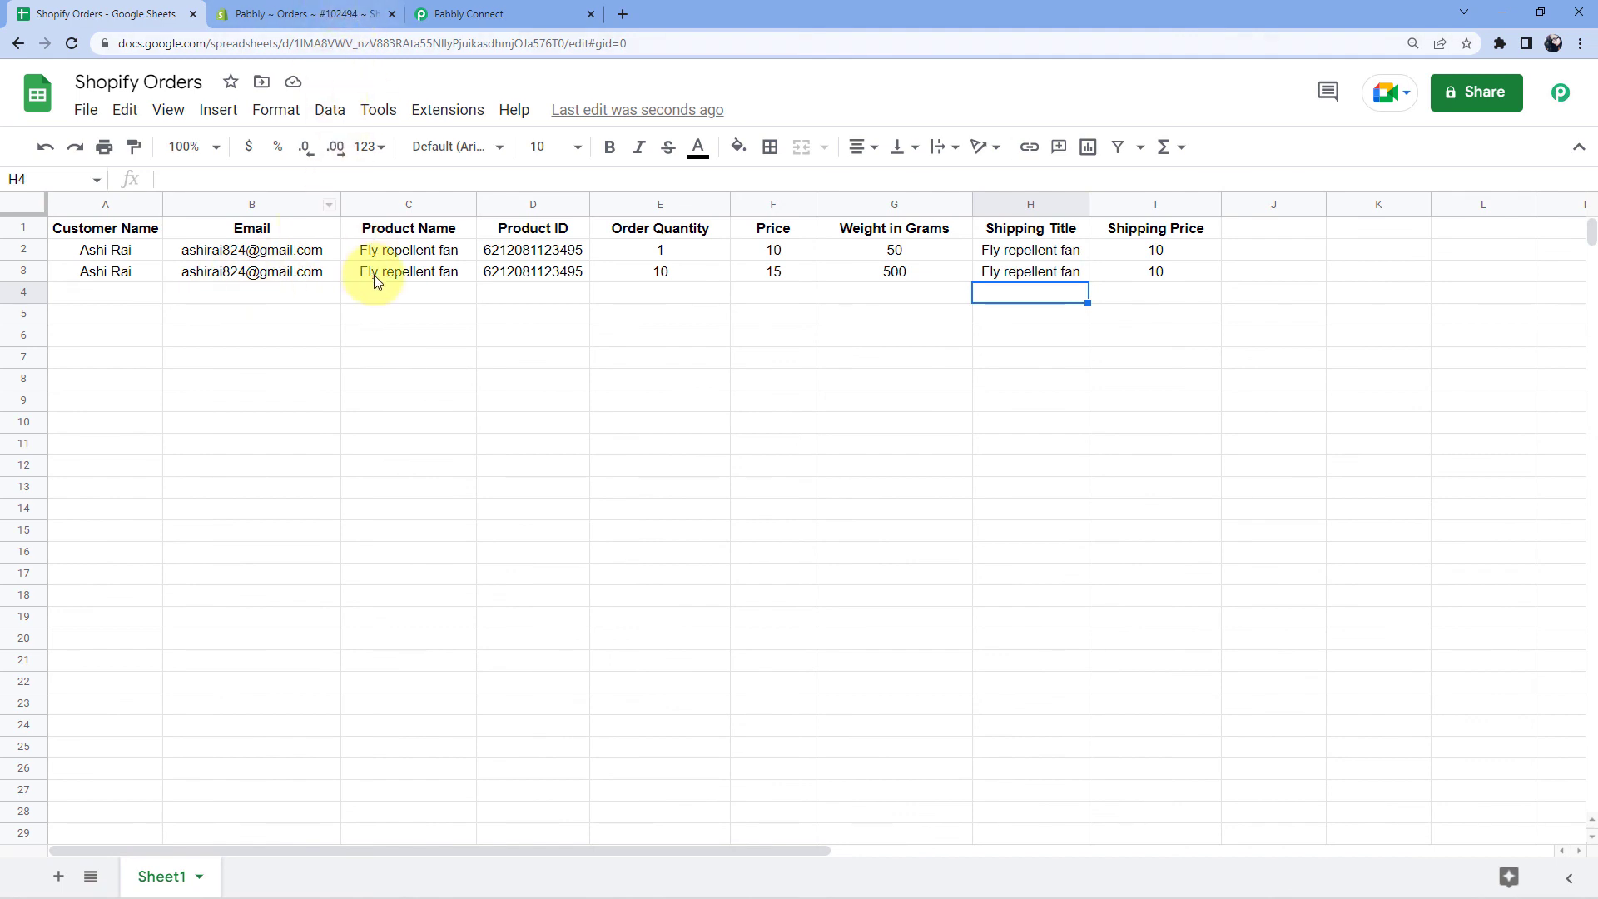
{"action": "left_click", "coordinate": [302, 10]}
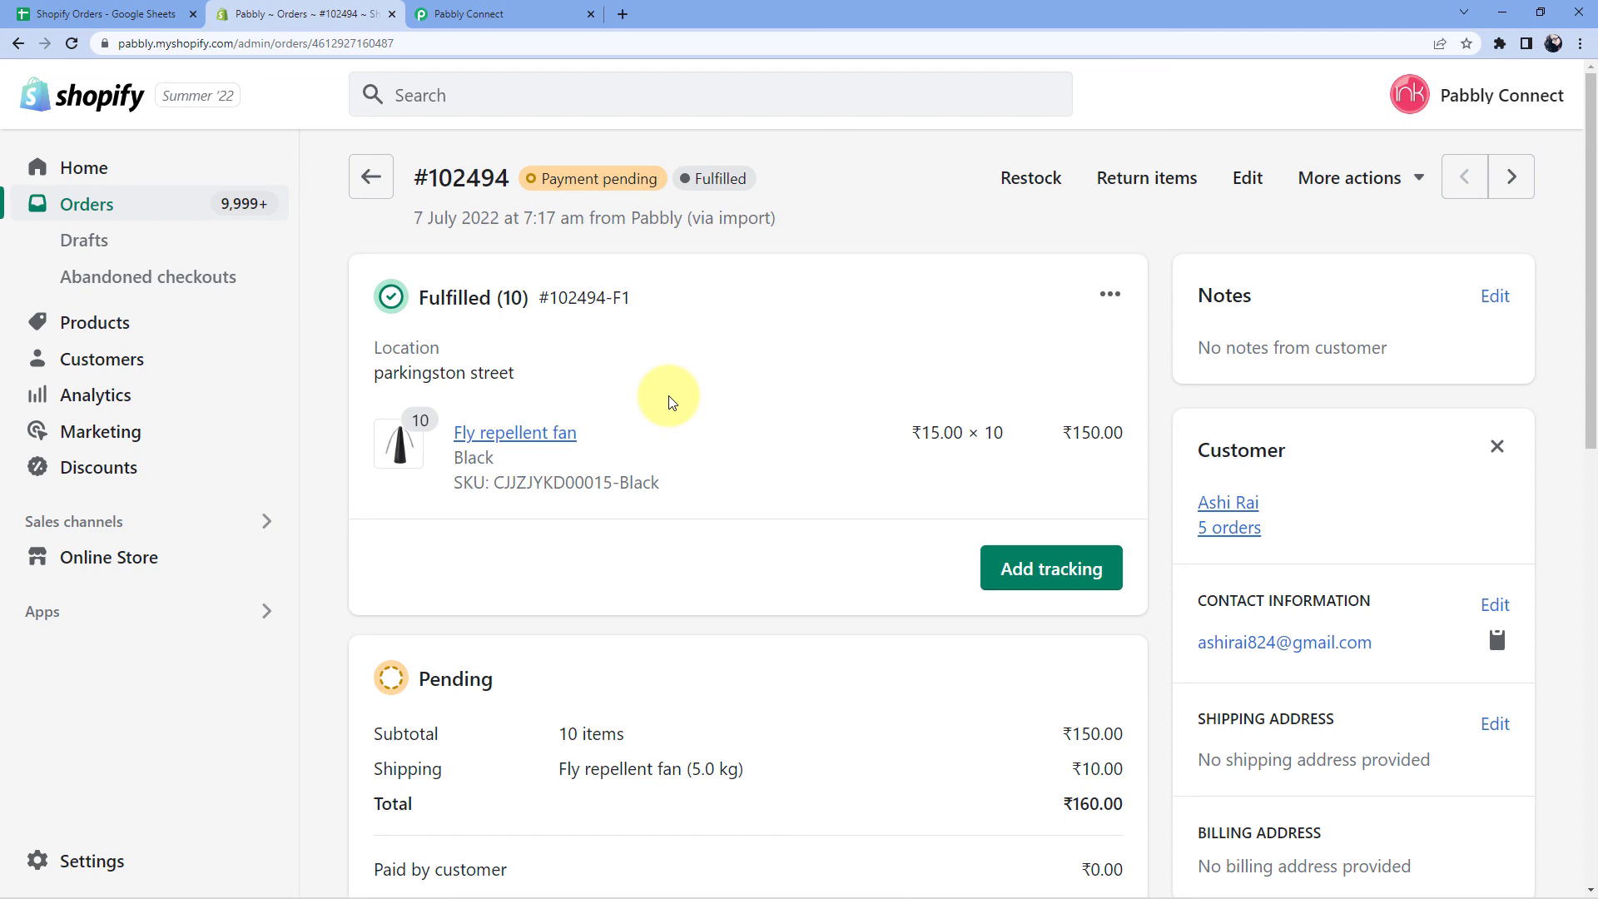
{"action": "left_click", "coordinate": [454, 13]}
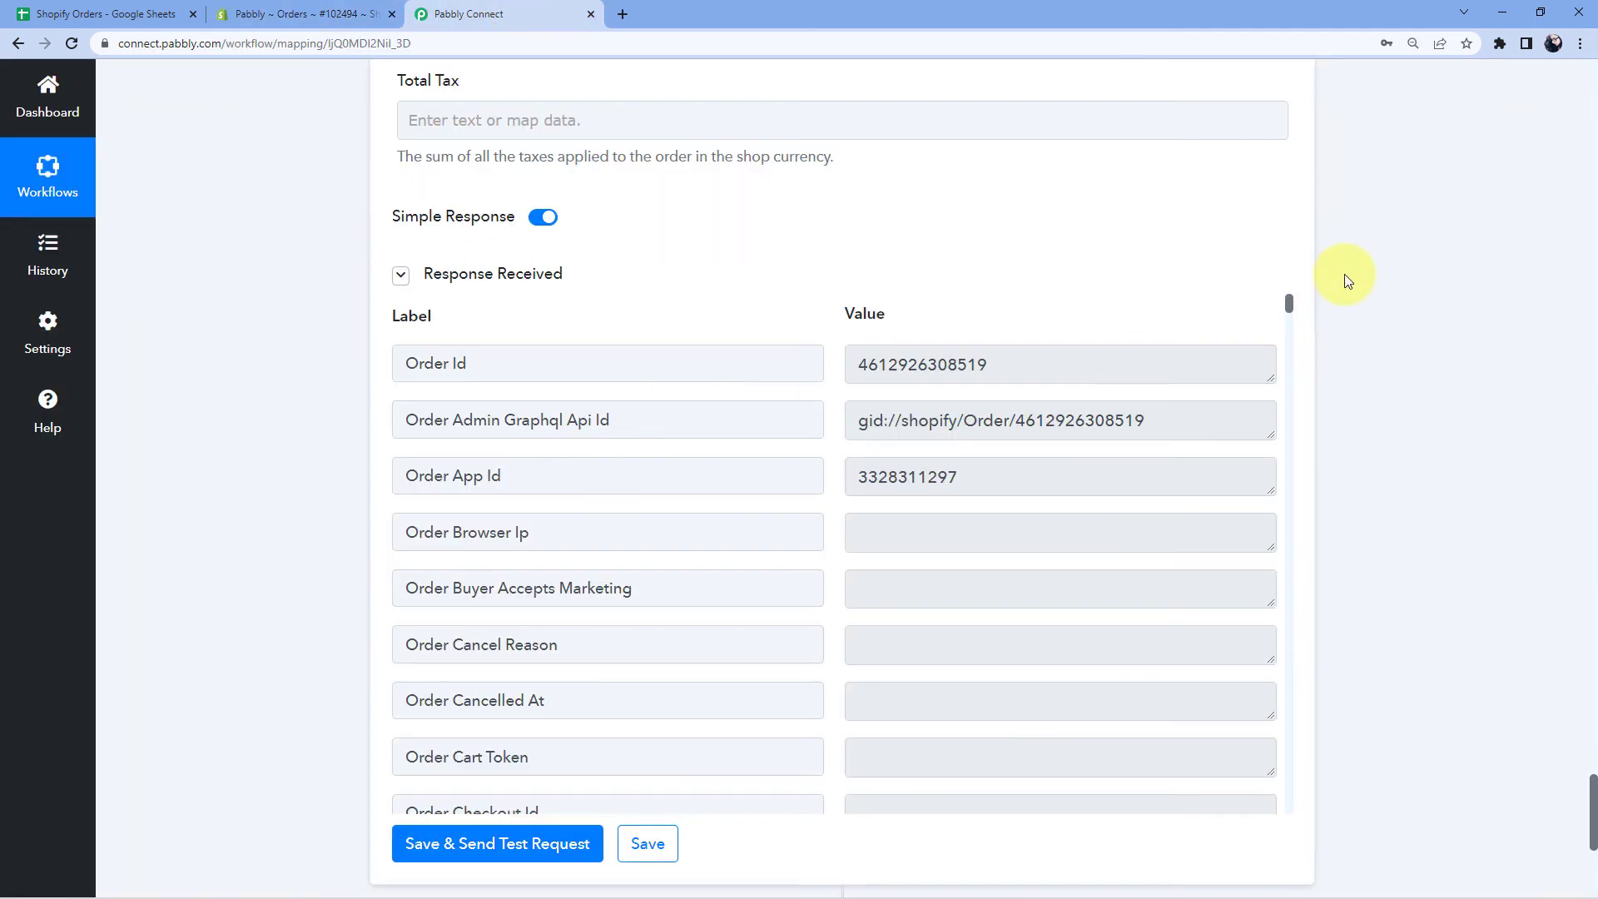
Collapse the Google Sheets trigger step at the top of the now-active workflow.
{"action": "scroll", "coordinate": [1338, 313], "scroll_direction": "up", "scroll_amount": 5}
{"action": "scroll", "coordinate": [1338, 313], "scroll_direction": "up", "scroll_amount": 20}
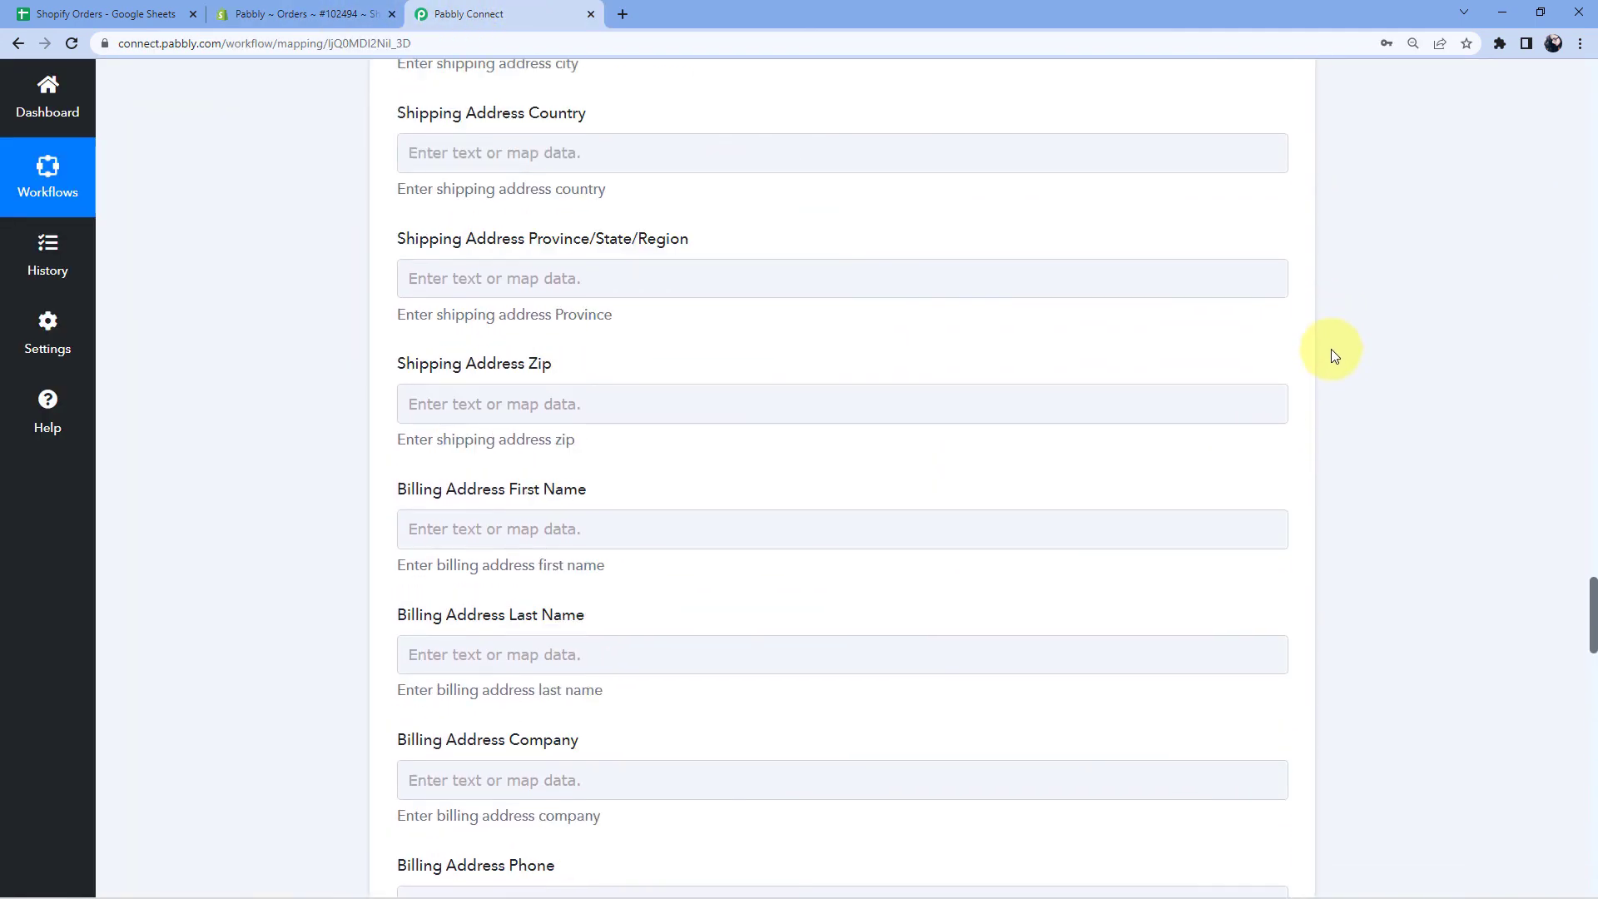
{"action": "scroll", "coordinate": [1332, 364], "scroll_direction": "up", "scroll_amount": 20}
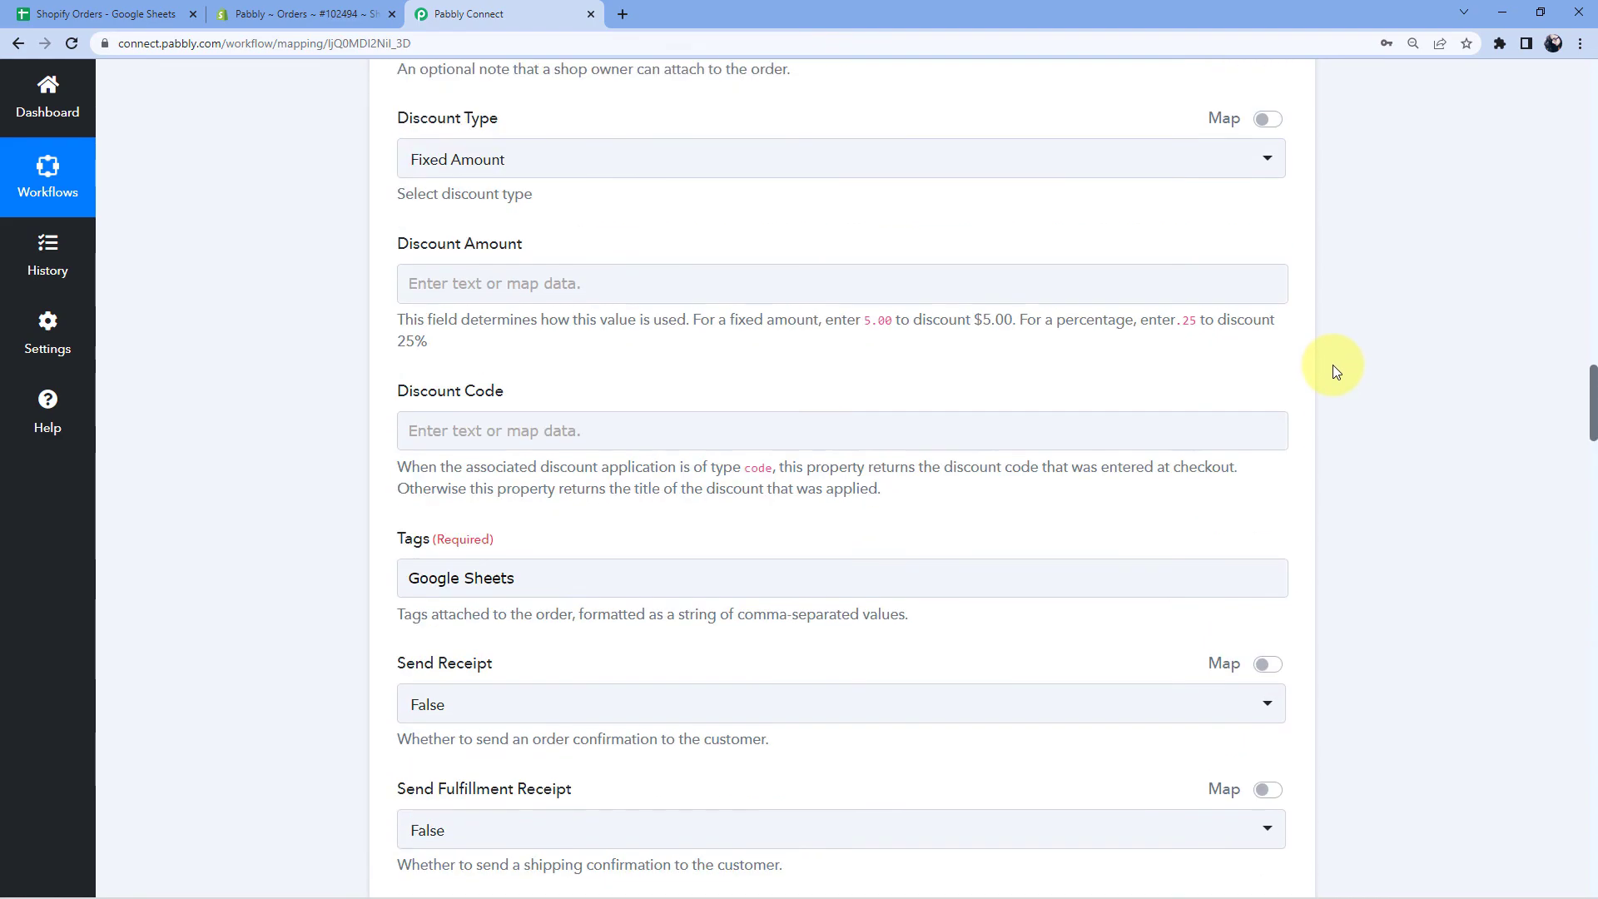
{"action": "scroll", "coordinate": [1331, 365], "scroll_direction": "up", "scroll_amount": 20}
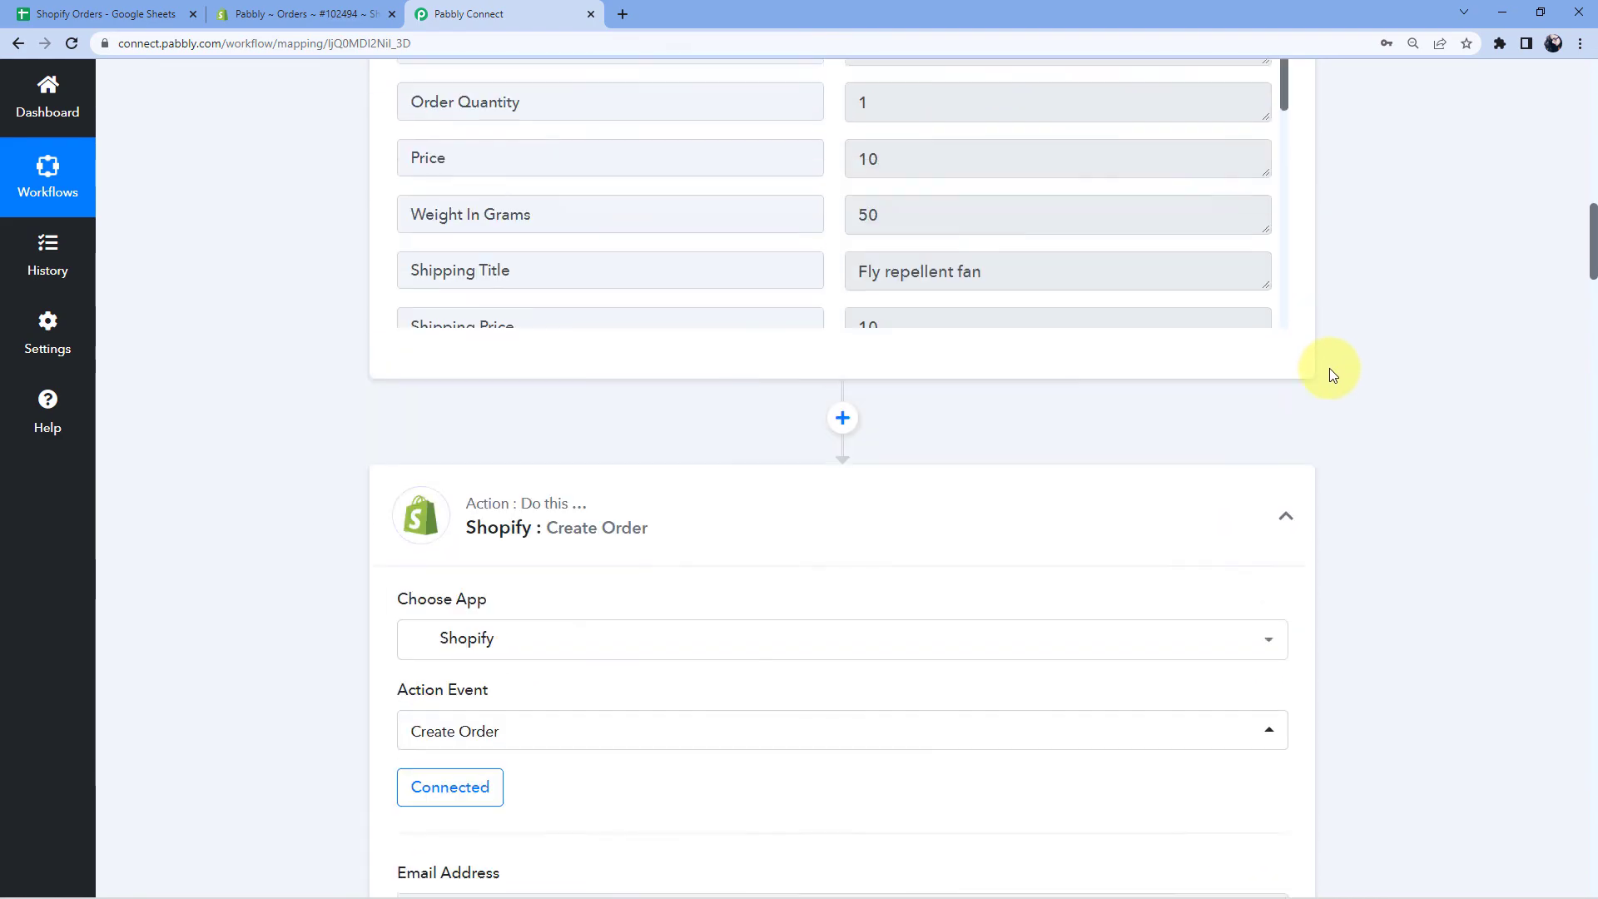
{"action": "scroll", "coordinate": [1349, 412], "scroll_direction": "up", "scroll_amount": 20}
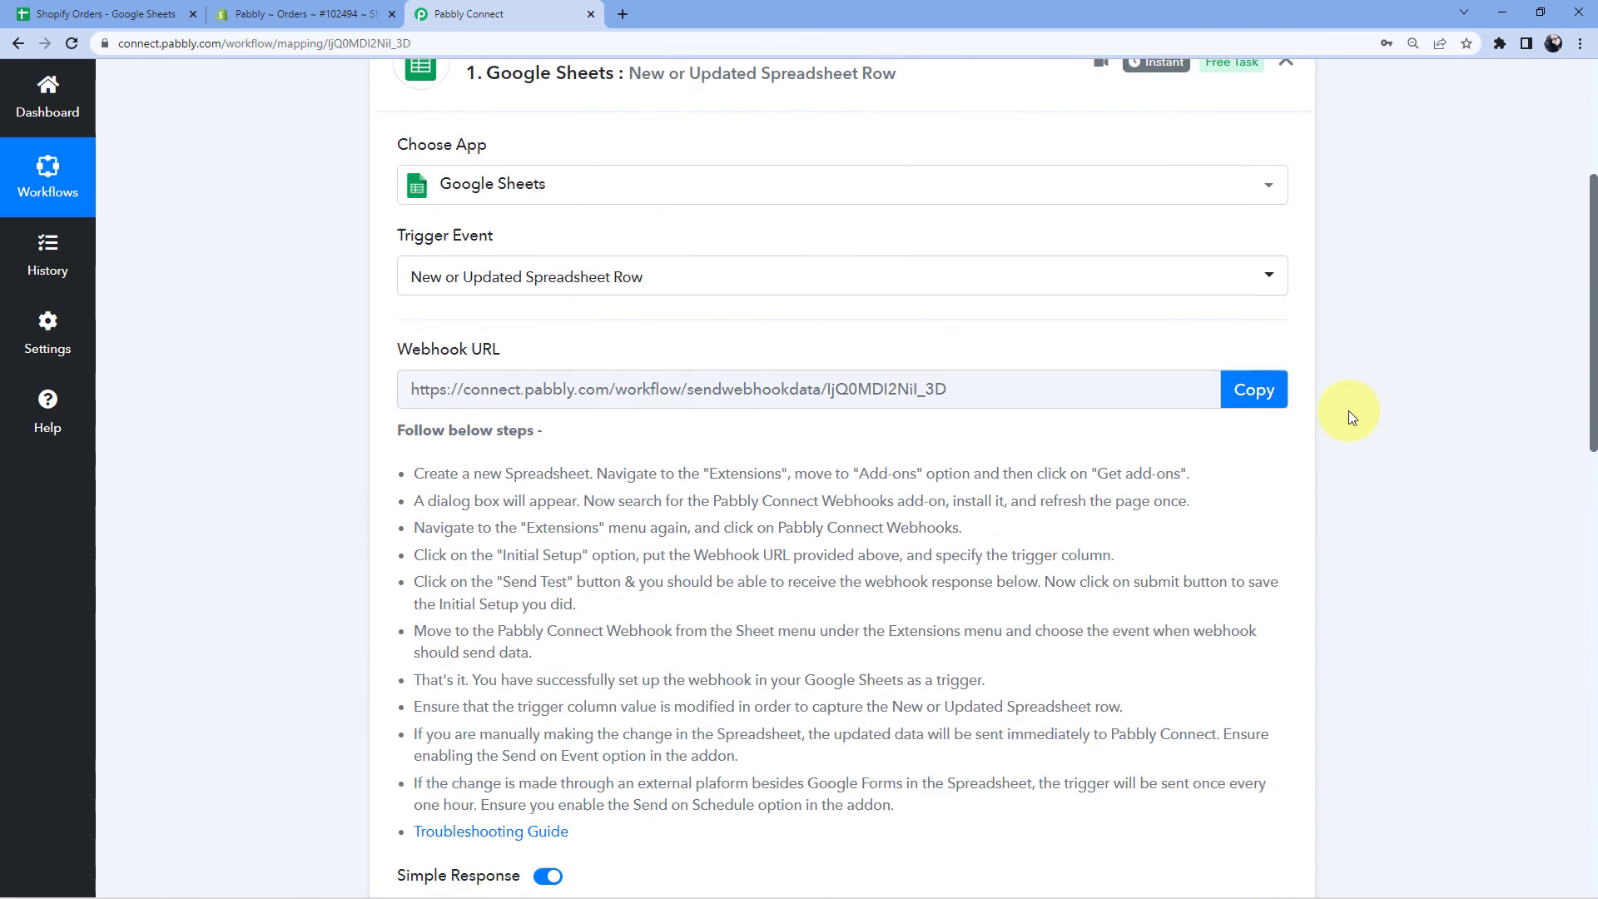
{"action": "scroll", "coordinate": [1311, 317], "scroll_direction": "up", "scroll_amount": 2}
{"action": "left_click", "coordinate": [1291, 325]}
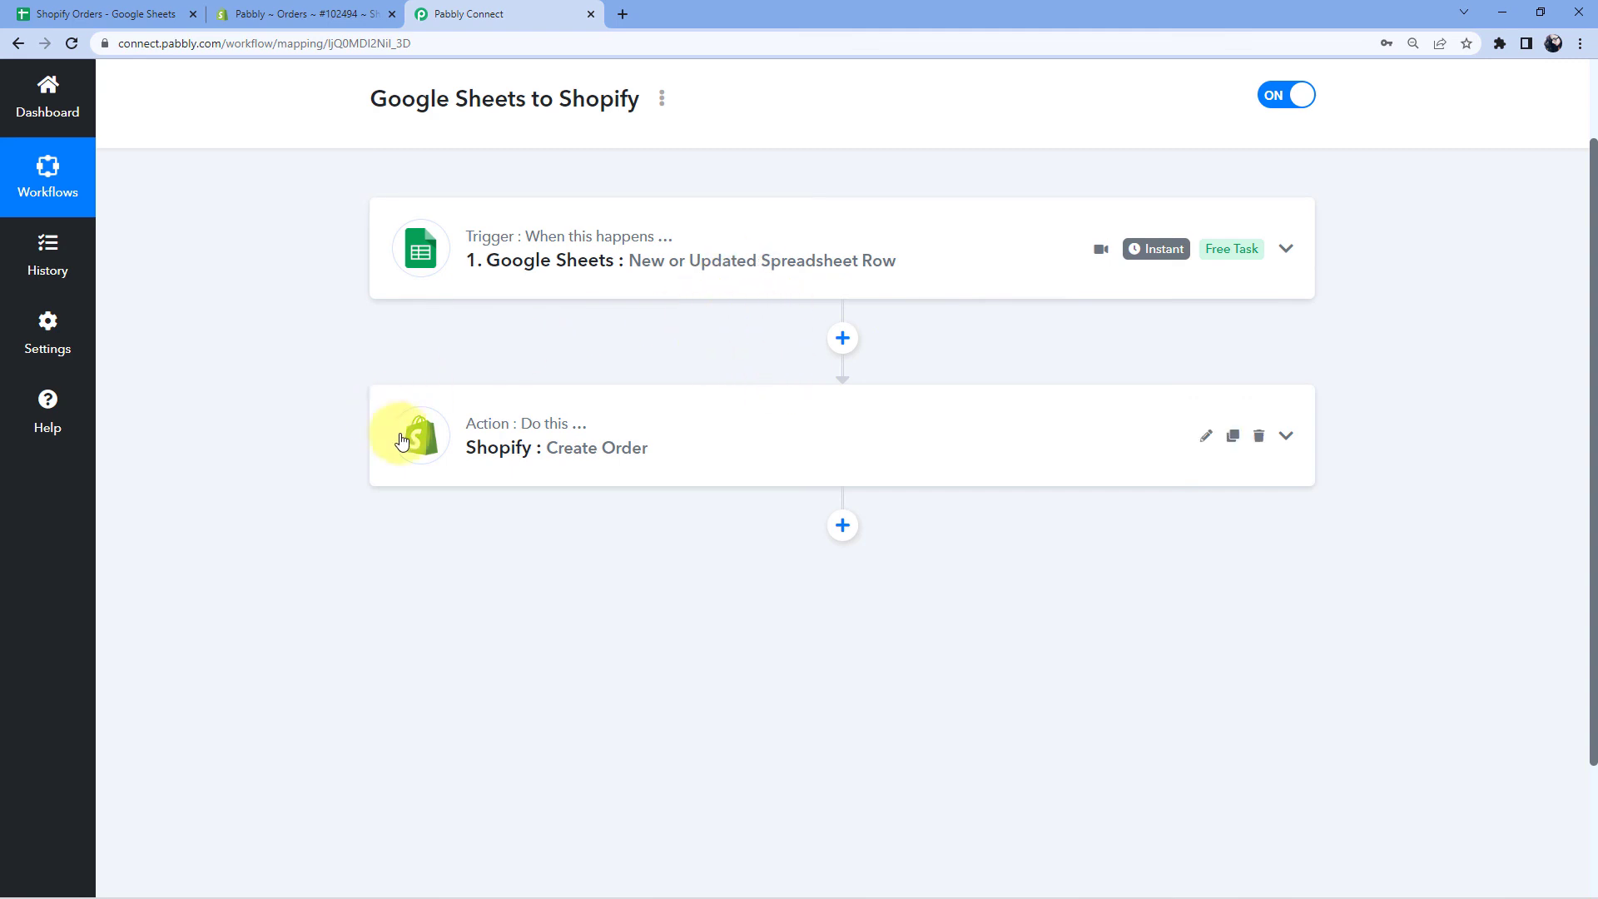
{"action": "scroll", "coordinate": [768, 346], "scroll_direction": "up", "scroll_amount": 2}
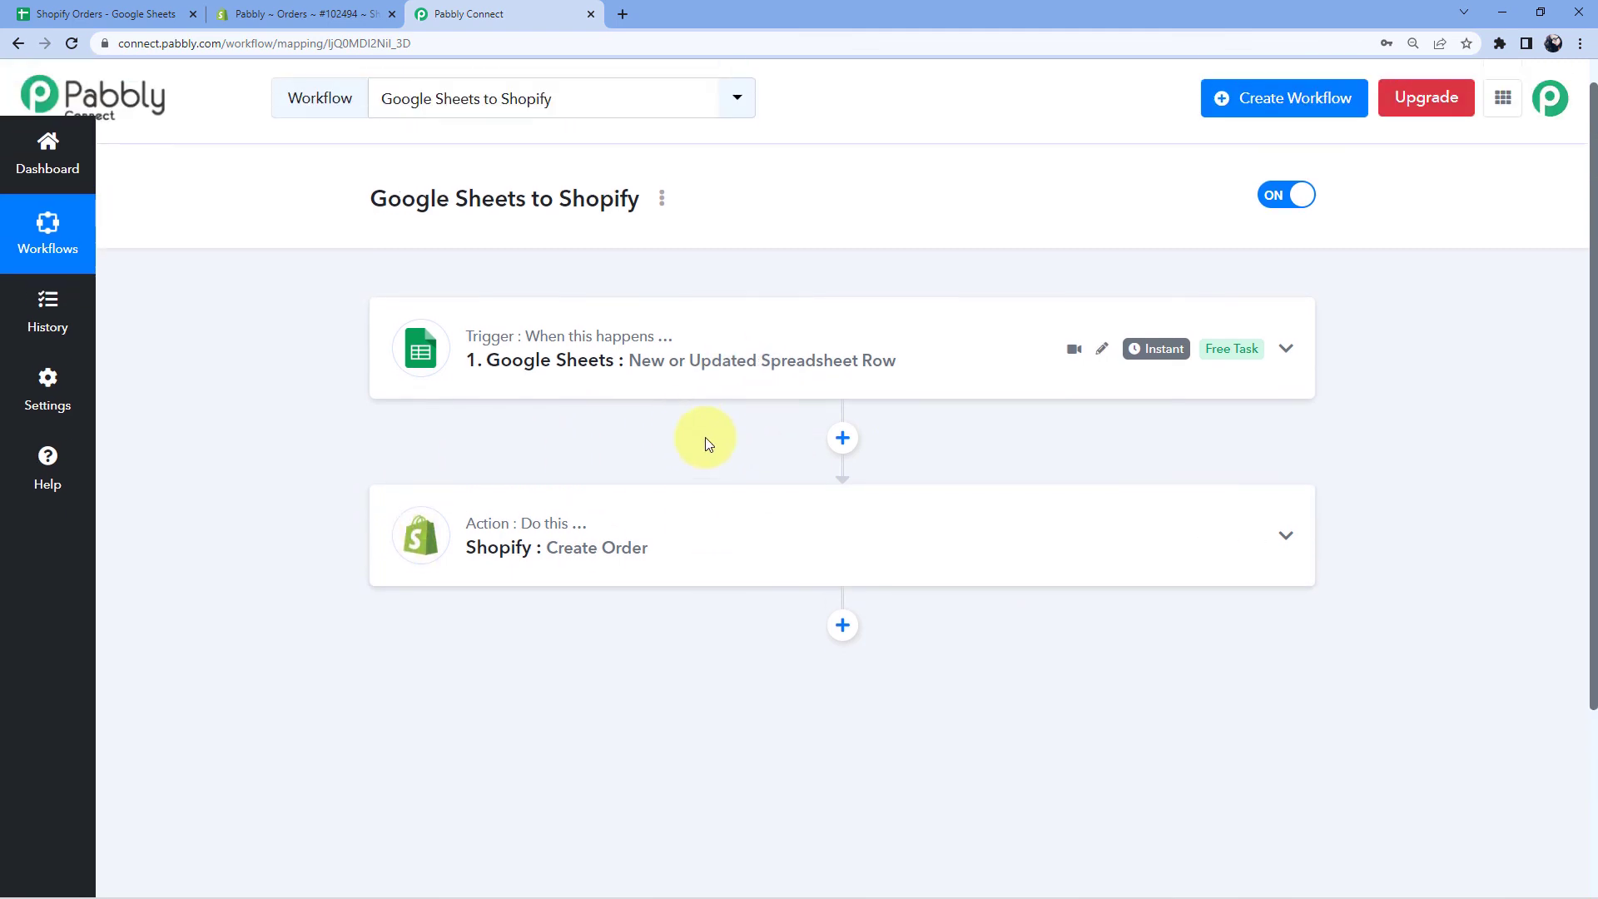